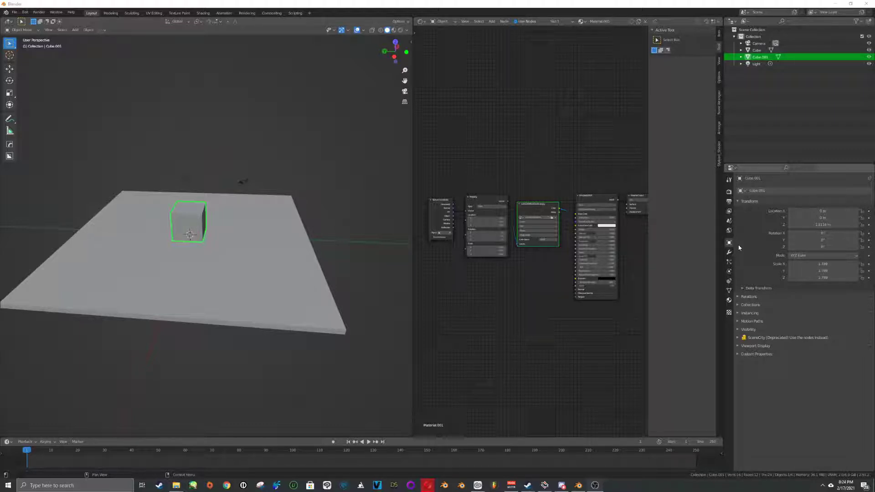
# Step: Widen the node editor beside the 3D viewport and split it into two stacked areas
pyautogui.moveTo(319, 214); pyautogui.dragTo(327, 189, button='middle')
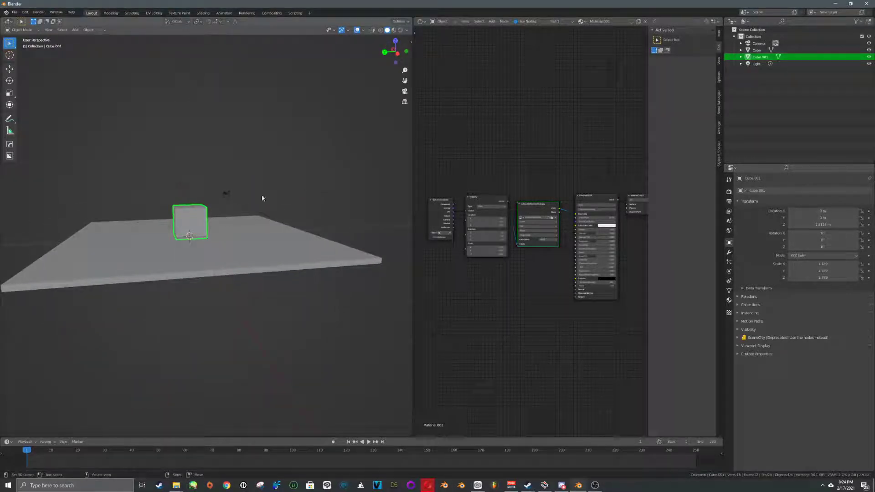
pyautogui.moveTo(413, 142); pyautogui.dragTo(365, 138)
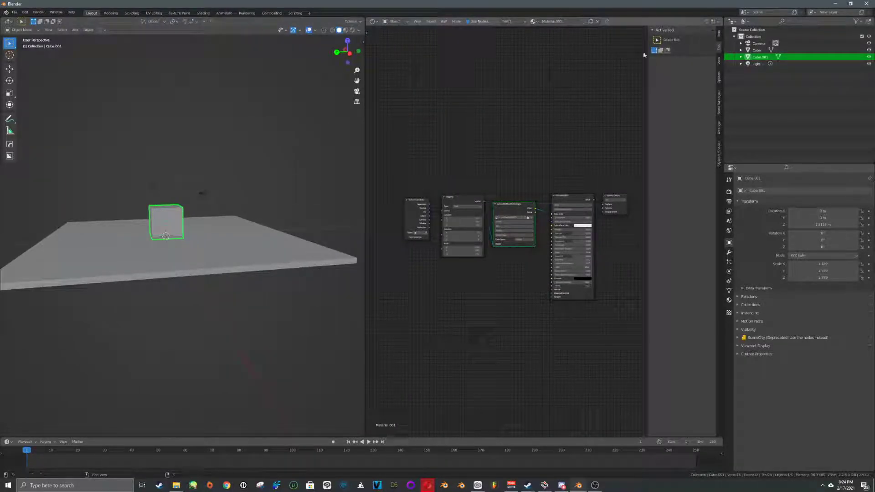
pyautogui.moveTo(289, 141); pyautogui.dragTo(221, 166, button='middle')
pyautogui.click(246, 208)
pyautogui.click(218, 165)
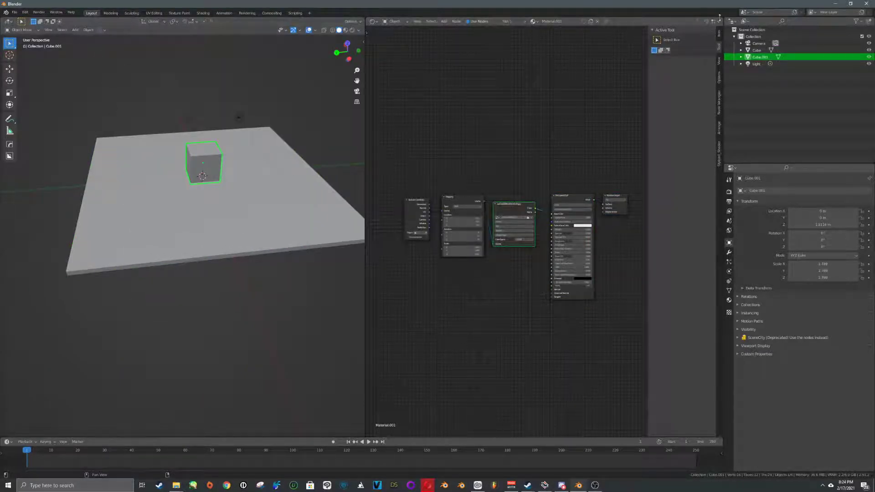
pyautogui.moveTo(722, 19); pyautogui.dragTo(712, 115)
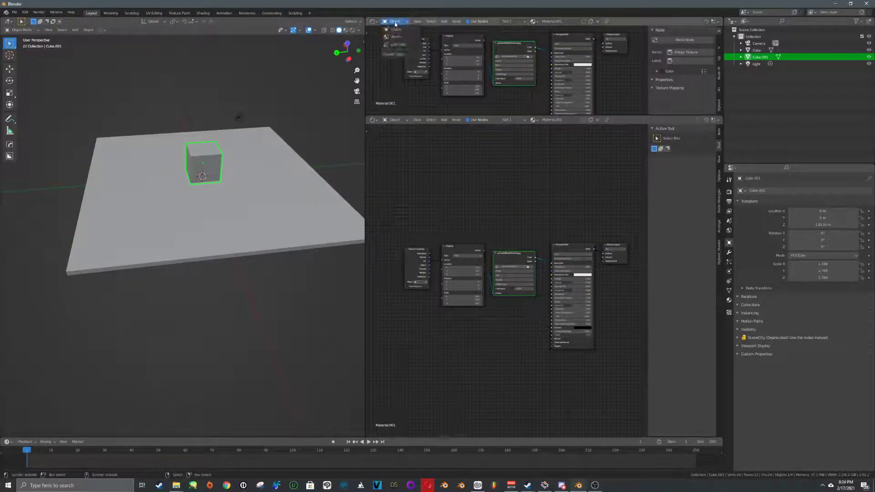
# Step: Turn the upper area into an Image Editor, show the timber-framed wall texture in it, and enlarge the area
pyautogui.click(372, 22)
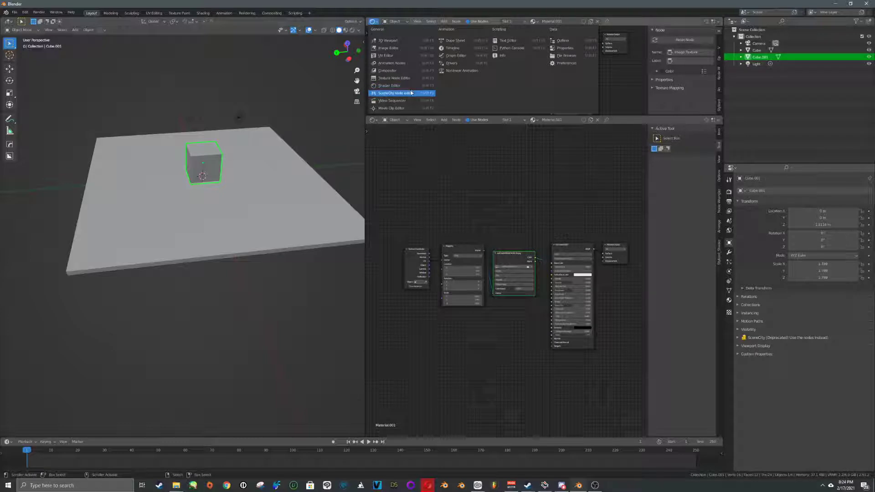
pyautogui.click(393, 48)
pyautogui.click(515, 22)
pyautogui.click(538, 32)
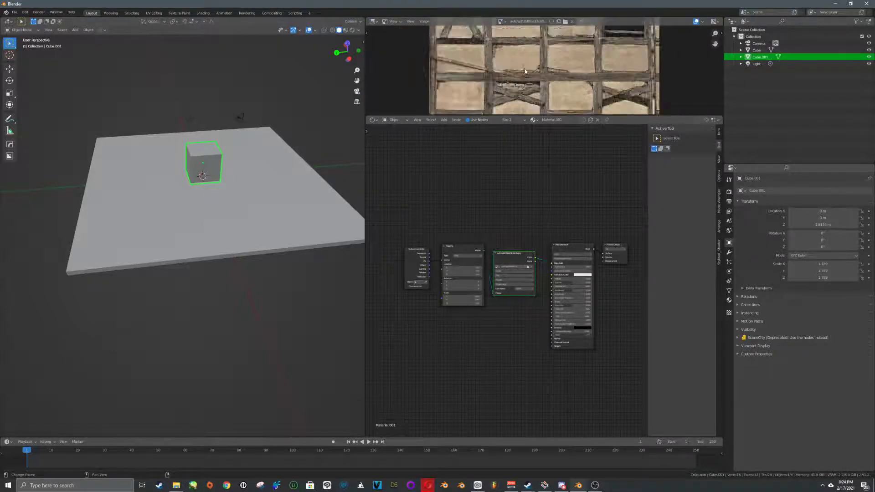
pyautogui.moveTo(593, 115); pyautogui.dragTo(582, 218)
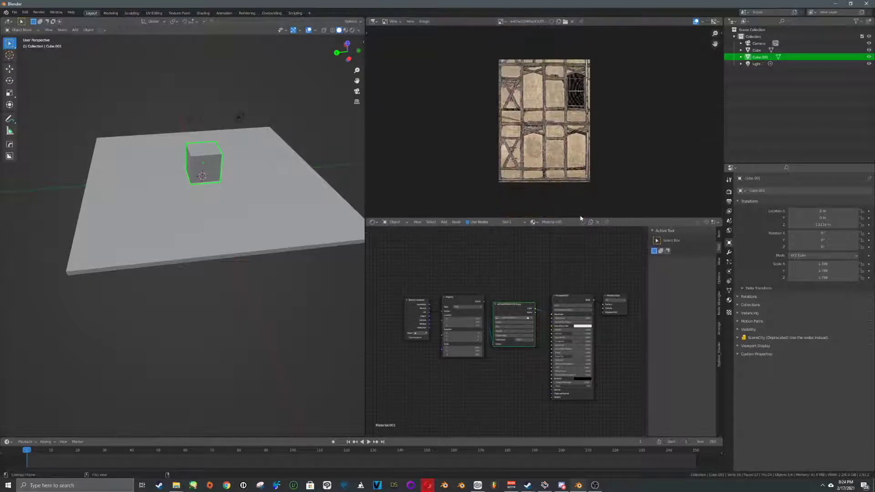
# Step: Examine the beams, panels and window of the timber-framed wall texture up close
pyautogui.scroll(4, 550, 146)
pyautogui.scroll(-2, 465, 132)
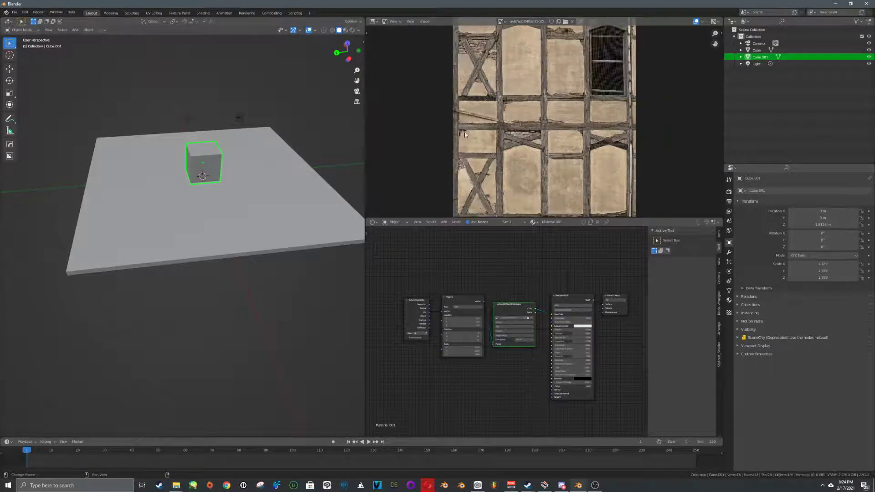
pyautogui.scroll(3, 464, 132)
pyautogui.scroll(-5, 594, 54)
pyautogui.scroll(4, 594, 54)
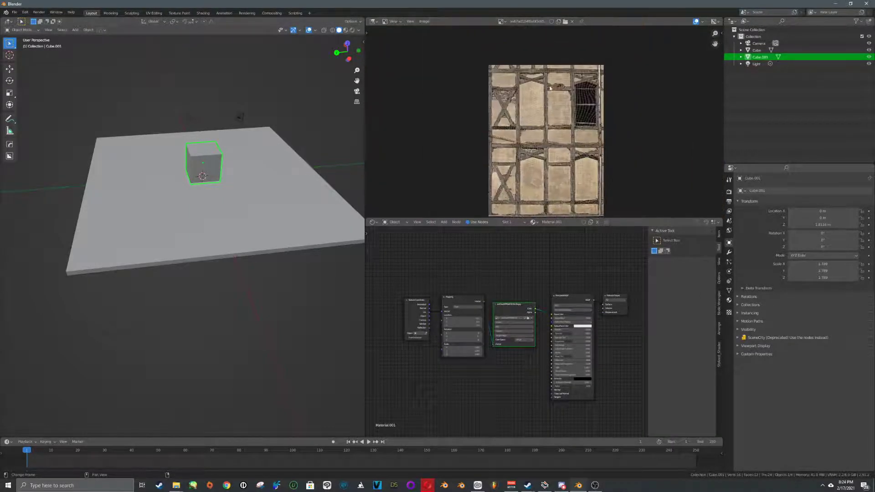
pyautogui.scroll(-2, 595, 55)
pyautogui.scroll(3, 173, 146)
# Step: Widen the 3D viewport and scale the cube up uniformly to about 3.91
pyautogui.keyDown('shift'); pyautogui.moveTo(236, 136); pyautogui.dragTo(223, 163, button='middle'); pyautogui.keyUp('shift')
pyautogui.moveTo(366, 133); pyautogui.dragTo(411, 137)
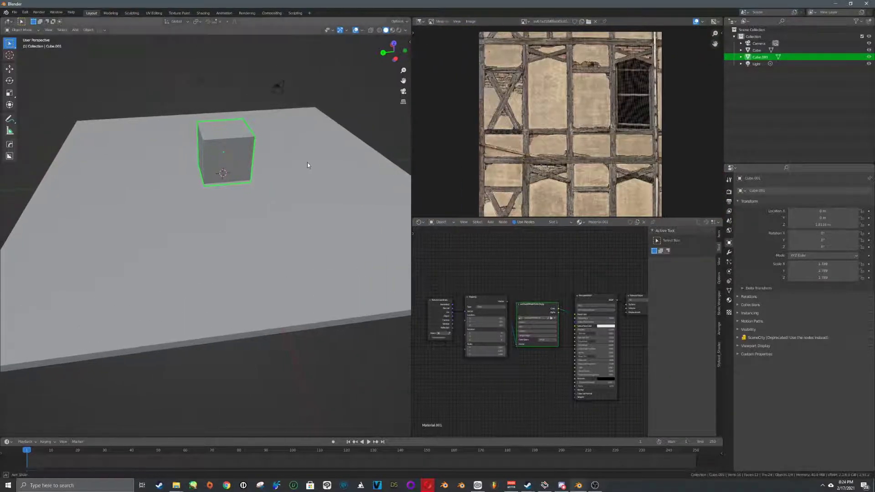
pyautogui.moveTo(307, 162)
pyautogui.mouseDown(button='middle')
pyautogui.moveTo(294, 148)
pyautogui.moveTo(357, 147)
pyautogui.mouseUp(button='middle')
pyautogui.press('s')
pyautogui.click(342, 153)
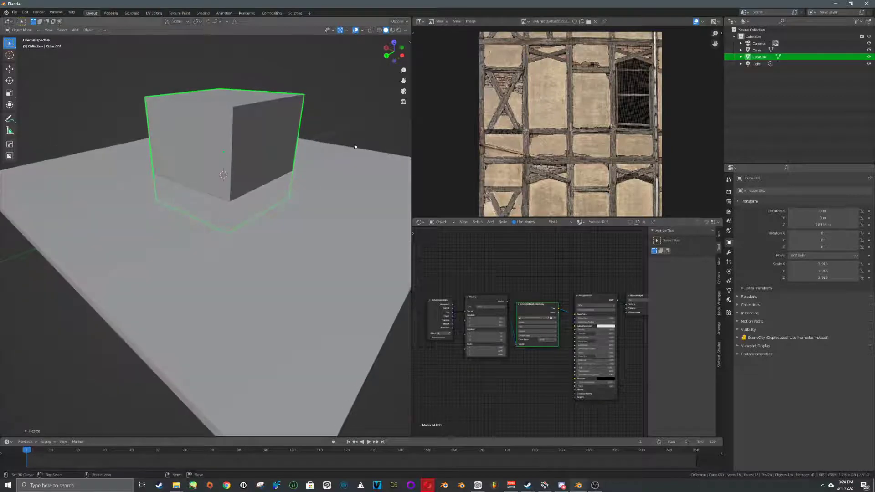
# Step: Switch the viewport to Material Preview and inspect the textured cube and its Texture Coordinate and Mapping nodes
pyautogui.press('Tab')
pyautogui.press('Tab')
pyautogui.click(393, 30)
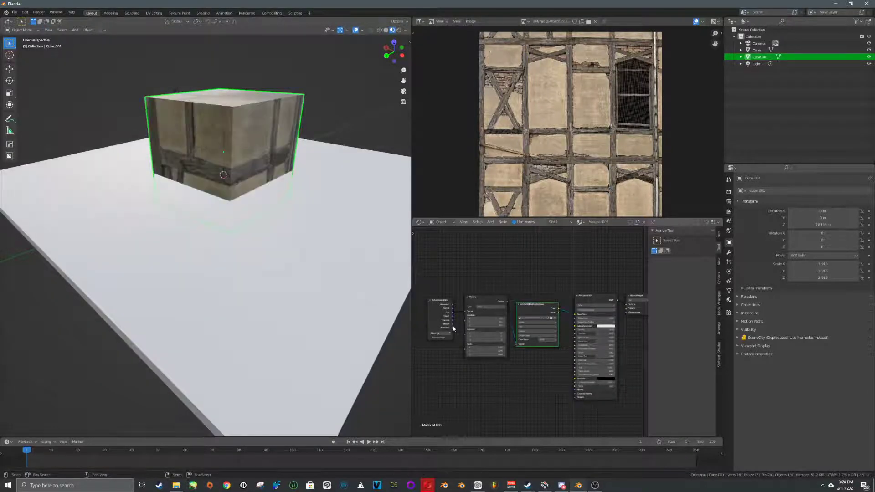
pyautogui.moveTo(282, 210)
pyautogui.mouseDown(button='middle')
pyautogui.moveTo(409, 208)
pyautogui.moveTo(174, 214)
pyautogui.mouseUp(button='middle')
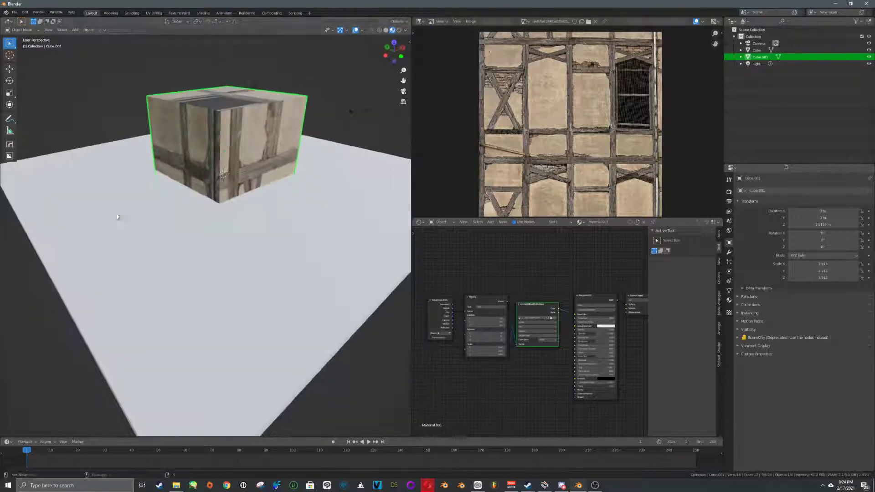
pyautogui.moveTo(489, 340); pyautogui.dragTo(464, 284, button='middle')
pyautogui.scroll(5, 534, 326)
pyautogui.moveTo(454, 246); pyautogui.dragTo(582, 330, button='middle')
pyautogui.scroll(-4, 392, 256)
# Step: Raise the cube along Z until it rests on the ground slab, at about 3.7 m
pyautogui.moveTo(351, 237); pyautogui.dragTo(313, 192, button='middle')
pyautogui.press('g')
pyautogui.press('z')
pyautogui.click(324, 194)
pyautogui.scroll(2, 340, 271)
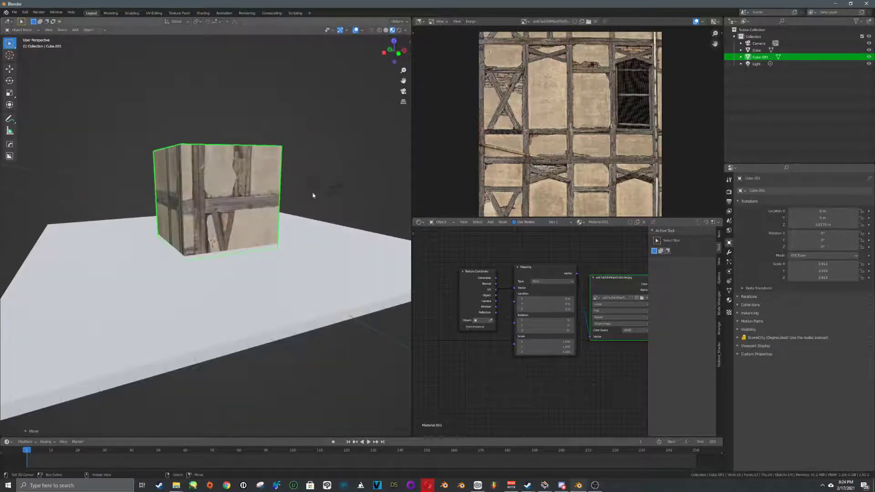
pyautogui.press('g')
pyautogui.press('z')
pyautogui.click(315, 195)
# Step: Enter Edit Mode on the cube, switch to face selection and select one of its side faces
pyautogui.press('Tab')
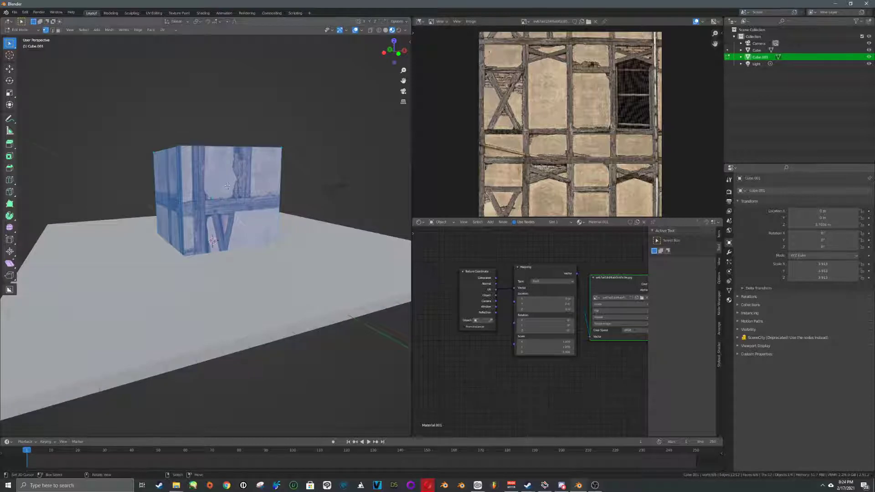
pyautogui.moveTo(227, 186); pyautogui.dragTo(233, 173, button='middle')
pyautogui.hotkey('ctrl', 'Tab')
pyautogui.click(214, 175)
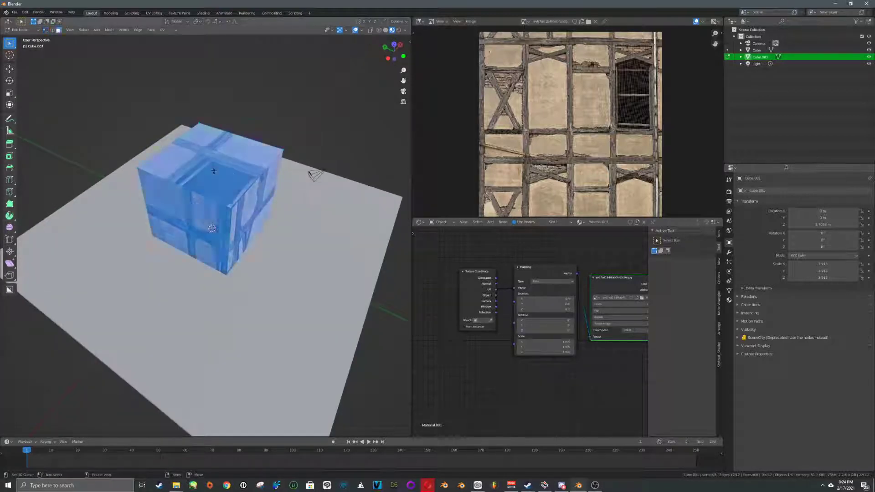
pyautogui.click(214, 171)
pyautogui.moveTo(300, 205); pyautogui.dragTo(257, 178, button='middle')
pyautogui.rightClick(250, 201)
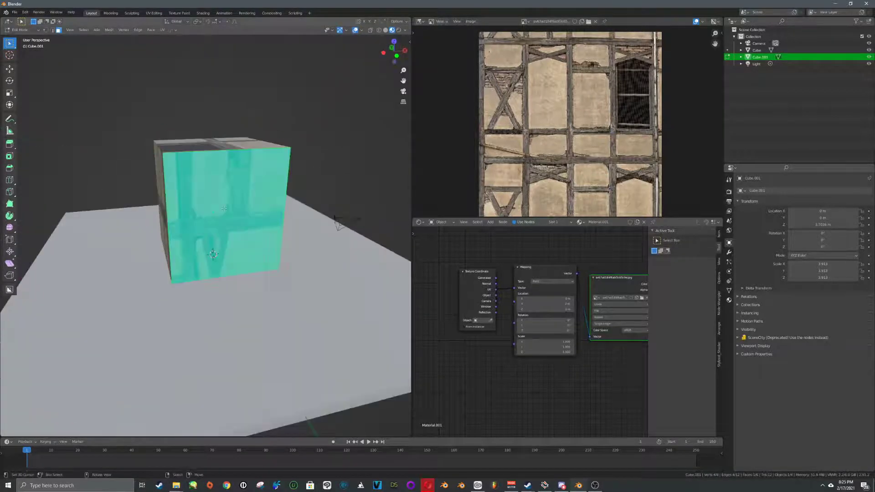
# Step: Compare the texture on the cube's side faces with the source wall image
pyautogui.moveTo(253, 214); pyautogui.dragTo(358, 274, button='middle')
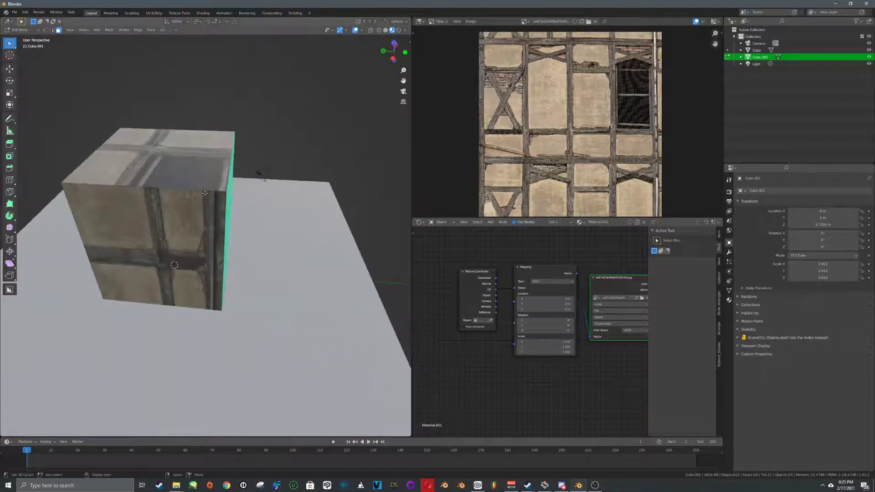
pyautogui.scroll(-2, 552, 183)
pyautogui.scroll(2, 561, 168)
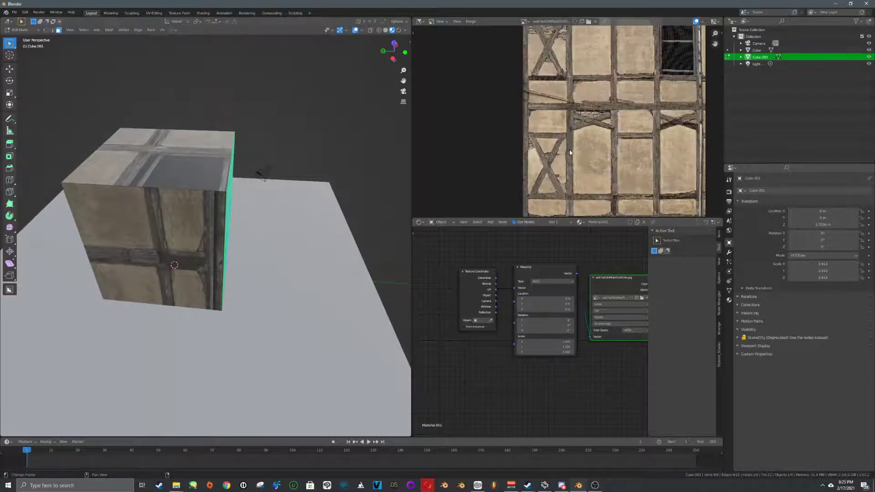
pyautogui.moveTo(196, 210); pyautogui.dragTo(222, 197, button='middle')
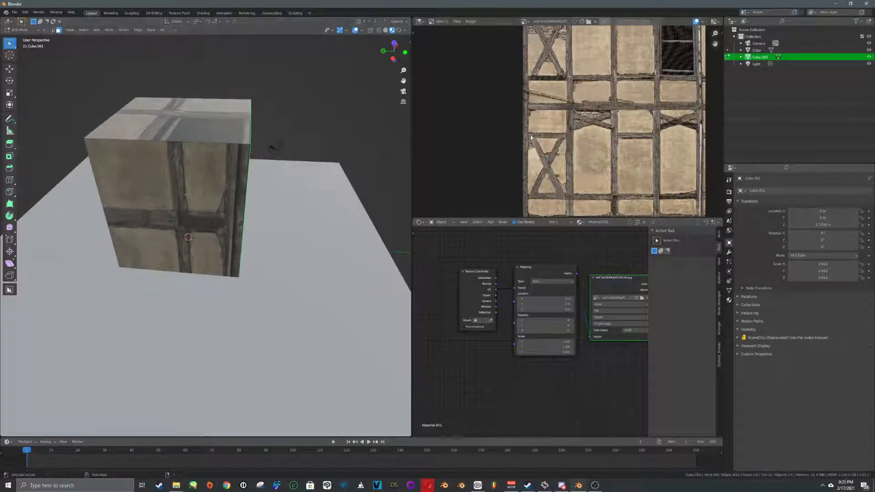
pyautogui.click(208, 182)
pyautogui.press('KP_1')
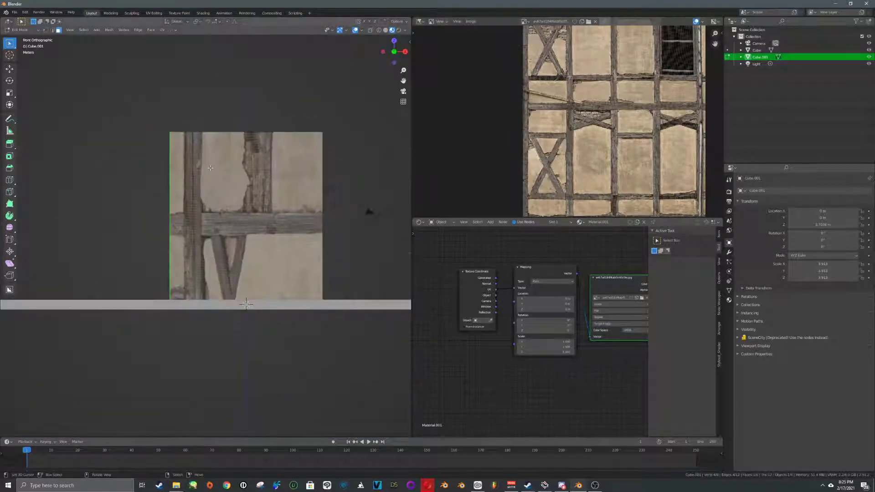
pyautogui.scroll(-3, 210, 168)
pyautogui.moveTo(203, 172); pyautogui.dragTo(272, 197, button='middle')
# Step: Select all faces of the cube and change the image area to the UV Editor to show their layout
pyautogui.press('a')
pyautogui.scroll(-3, 524, 142)
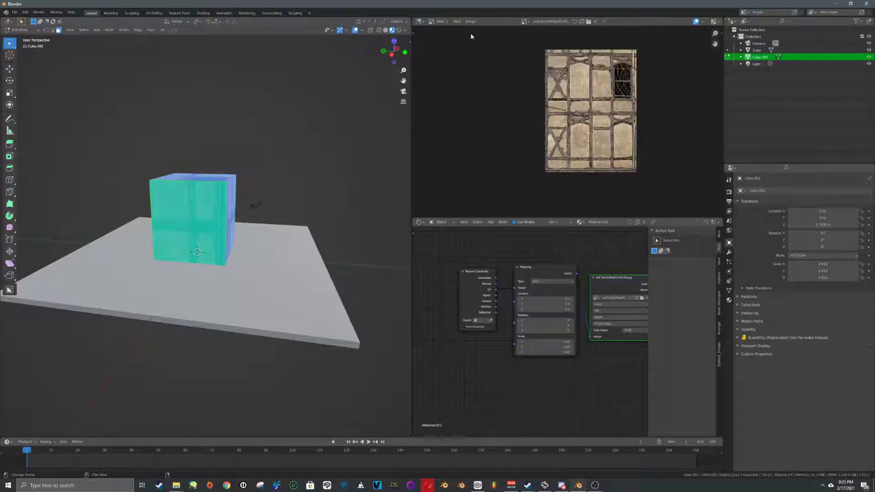
pyautogui.click(430, 23)
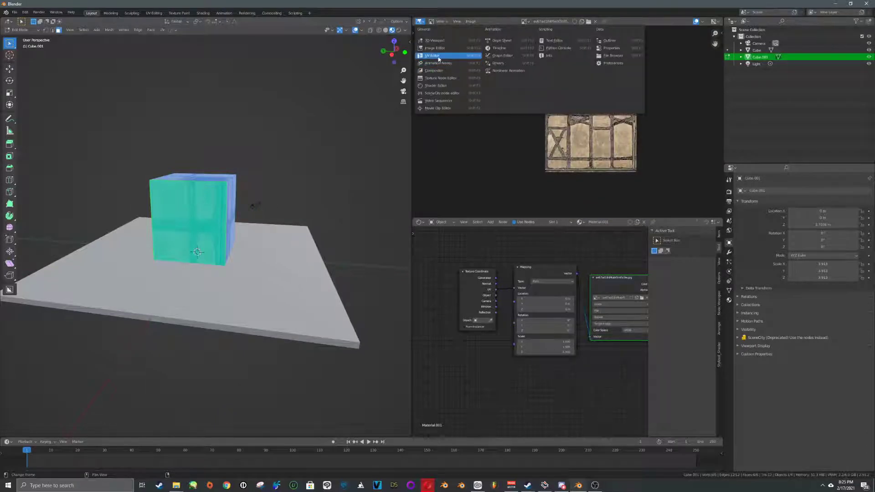
pyautogui.click(456, 65)
pyautogui.scroll(2, 569, 126)
pyautogui.press('Tab')
pyautogui.press('Tab')
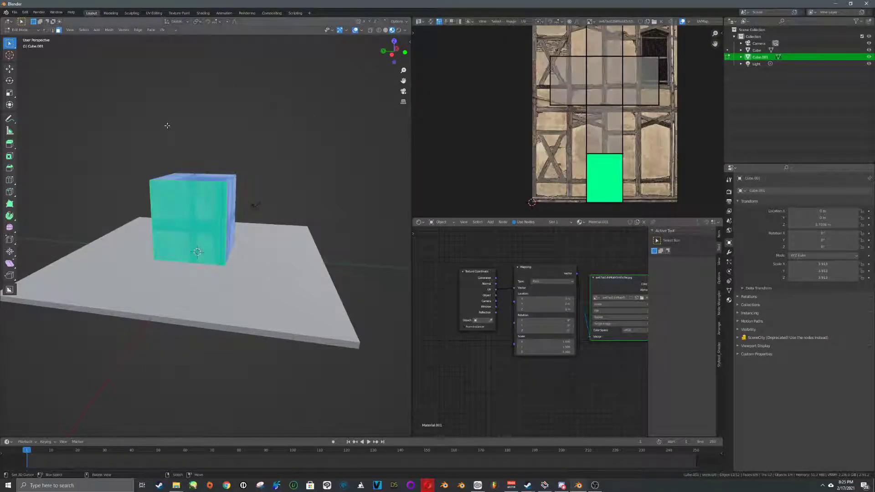
# Step: Unwrap all of the cube's faces with Smart UV Project
pyautogui.click(162, 30)
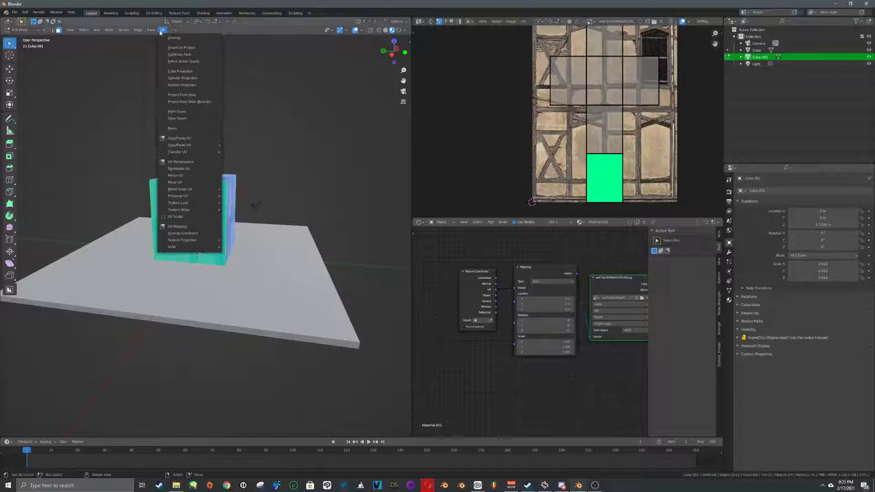
pyautogui.click(175, 49)
pyautogui.click(180, 103)
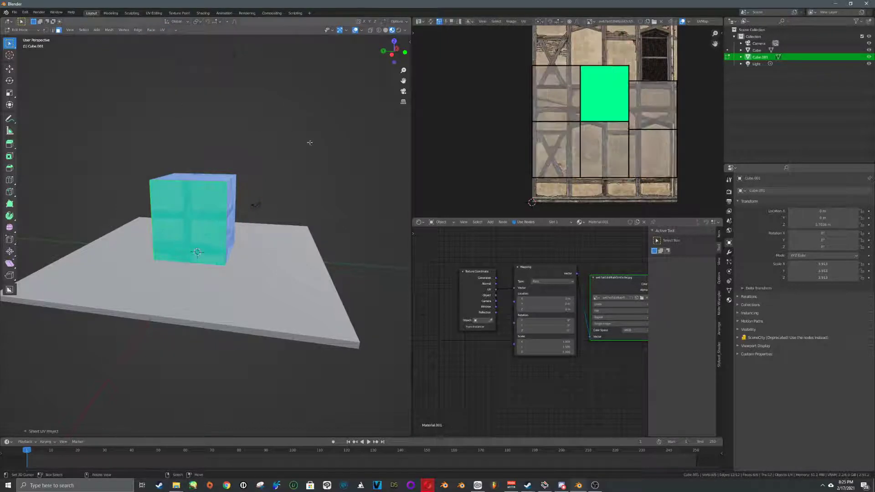
pyautogui.press('Tab')
pyautogui.press('Tab')
# Step: Select the cube's front face and move and scale its UV island over the lower-left panels of the wall image
pyautogui.click(192, 205)
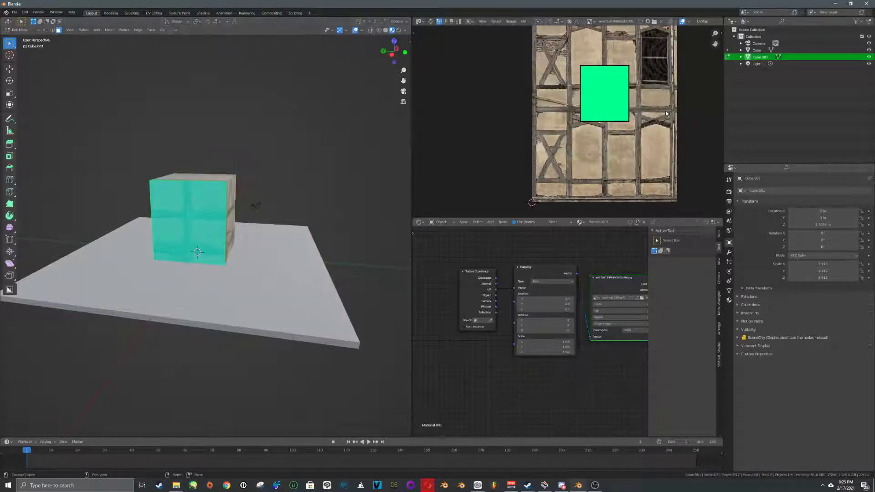
pyautogui.press('g')
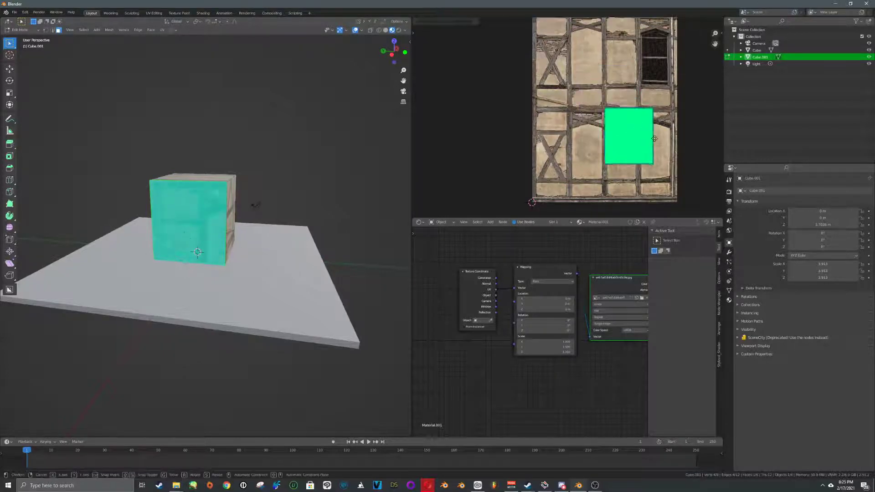
pyautogui.press('s')
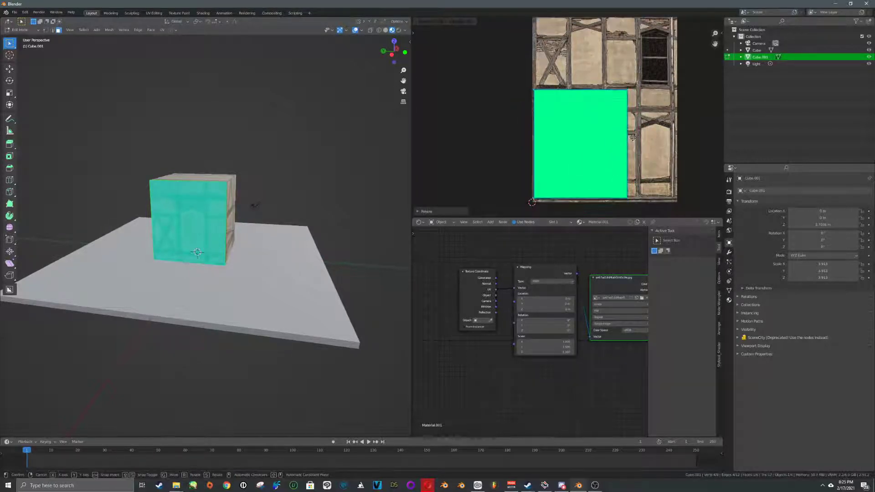
pyautogui.click(638, 136)
pyautogui.press('s')
pyautogui.click(643, 137)
pyautogui.press('g')
pyautogui.click(645, 136)
pyautogui.press('s')
pyautogui.click(646, 136)
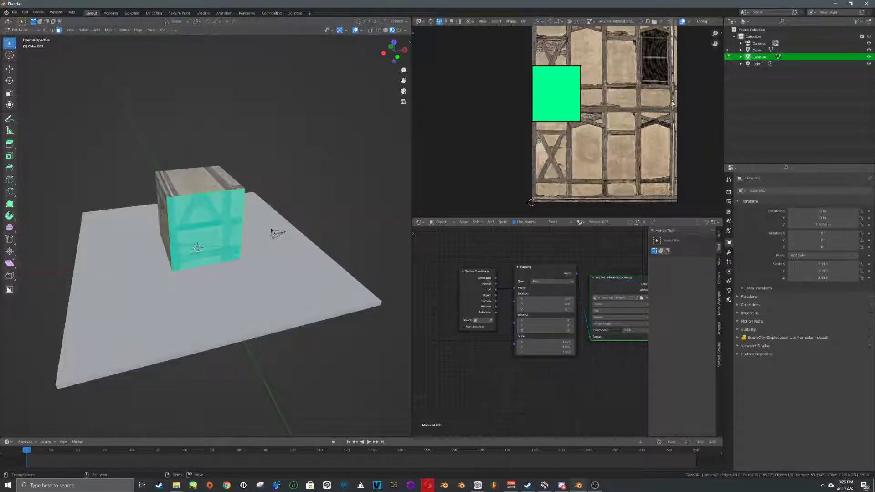
# Step: Enlarge and move the adjacent side face's UV island over the upper part of the wall image to include the barred window
pyautogui.press('s')
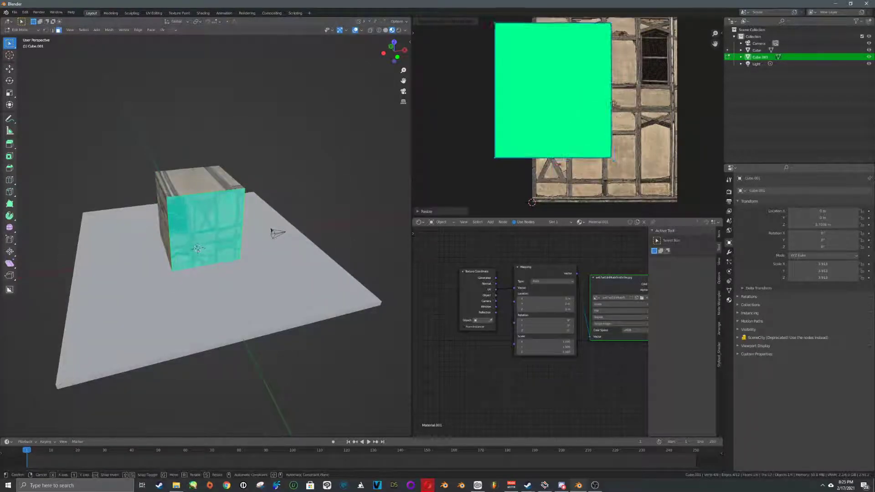
pyautogui.click(607, 97)
pyautogui.press('g')
pyautogui.click(674, 96)
pyautogui.press('Tab')
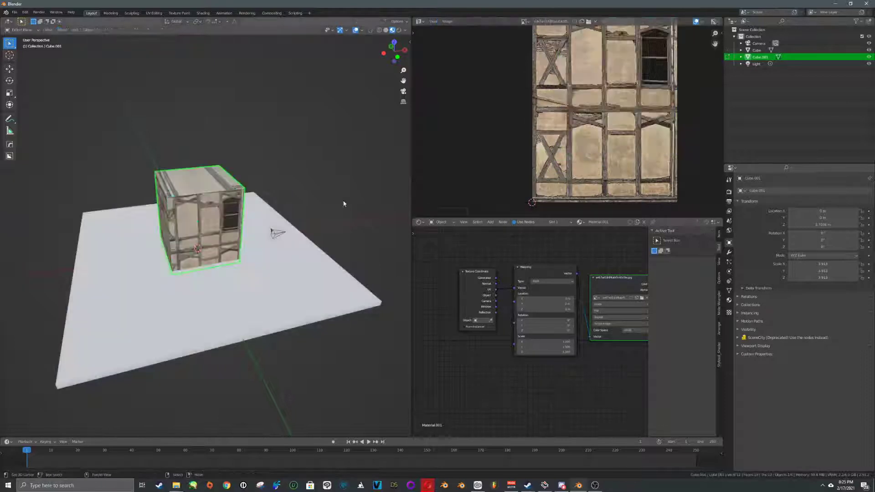
# Step: Select the side face next to the windowed wall, enlarge its UV island and move it over the lower-left panels of the wall image
pyautogui.moveTo(303, 205); pyautogui.dragTo(233, 209, button='middle')
pyautogui.press('Tab')
pyautogui.press('3')
pyautogui.click(234, 209)
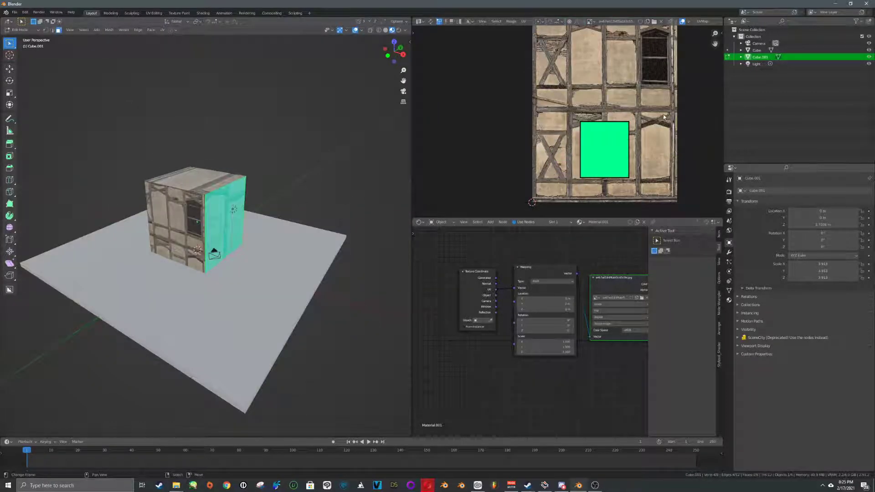
pyautogui.press('s')
pyautogui.click(652, 114)
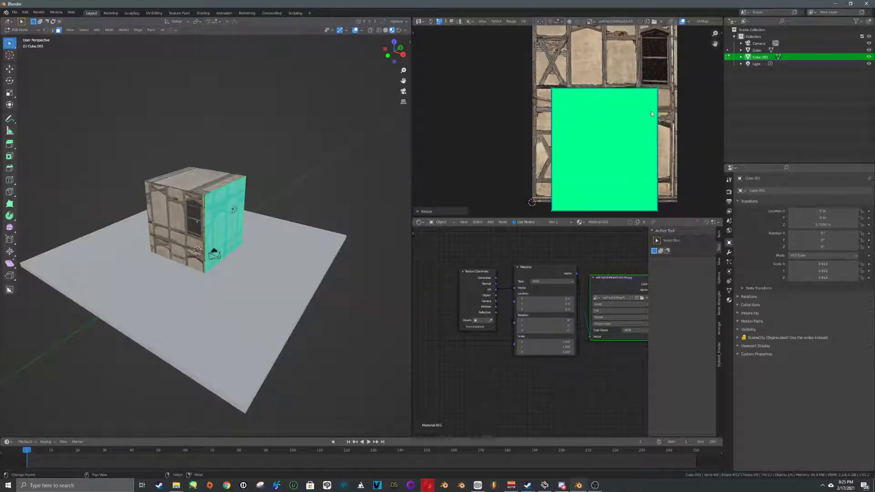
pyautogui.press('g')
pyautogui.click(626, 63)
# Step: Slightly enlarge that side face's UV island and shift it up along the wall image's left edge to cover the upper panels
pyautogui.press('s')
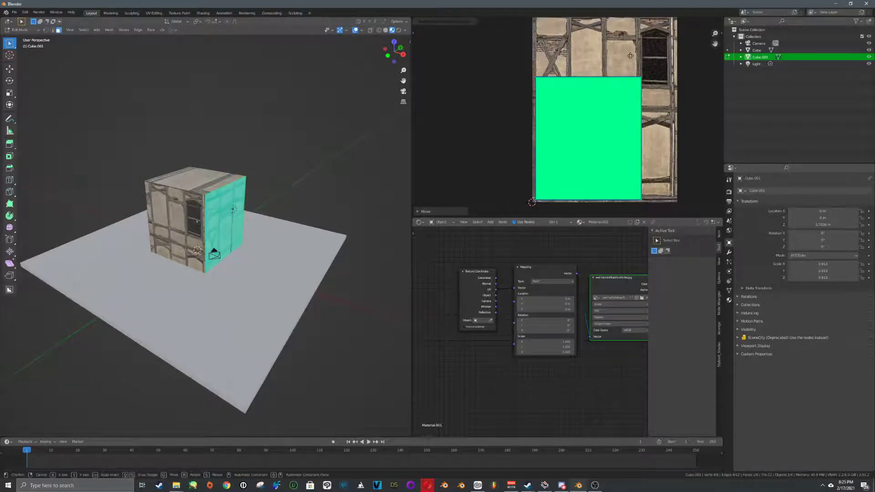
pyautogui.click(631, 54)
pyautogui.press('s')
pyautogui.click(639, 50)
pyautogui.press('g')
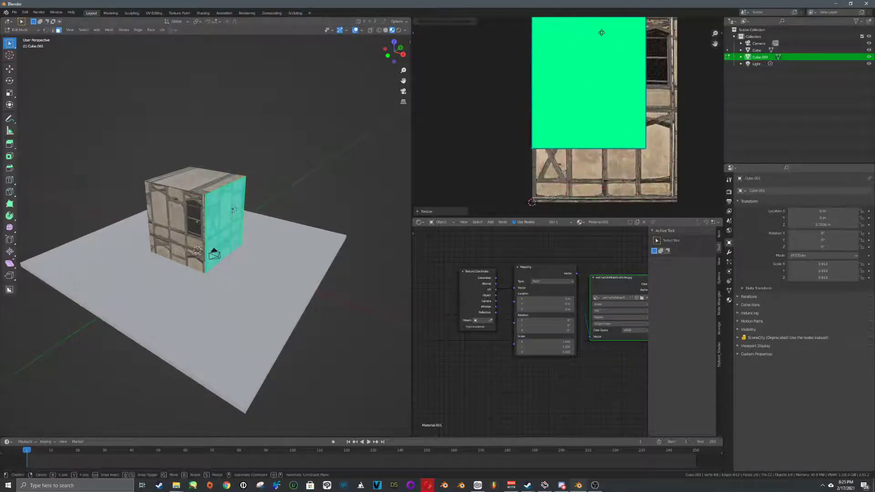
pyautogui.click(602, 31)
pyautogui.press('Tab')
# Step: Select the remaining side face and enlarge and move its UV island to fit the lower-left timber panels of the wall image
pyautogui.moveTo(381, 165); pyautogui.dragTo(198, 211, button='middle')
pyautogui.press('Tab')
pyautogui.rightClick(234, 210)
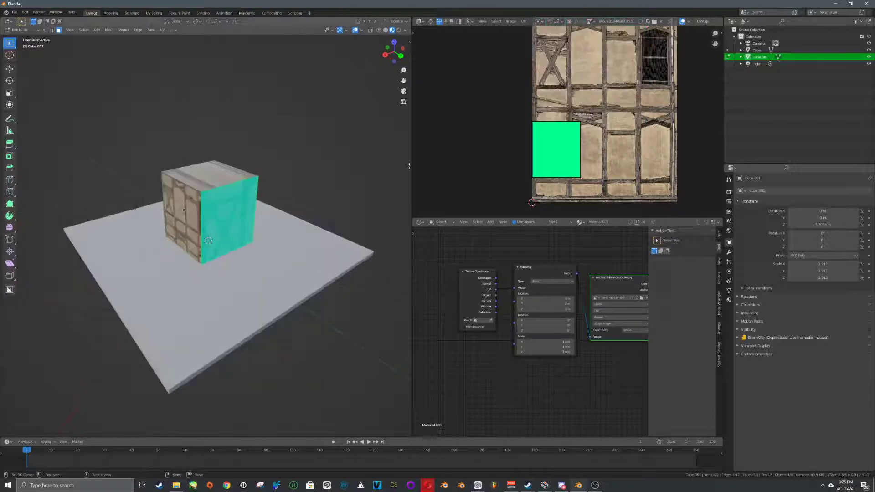
pyautogui.press('s')
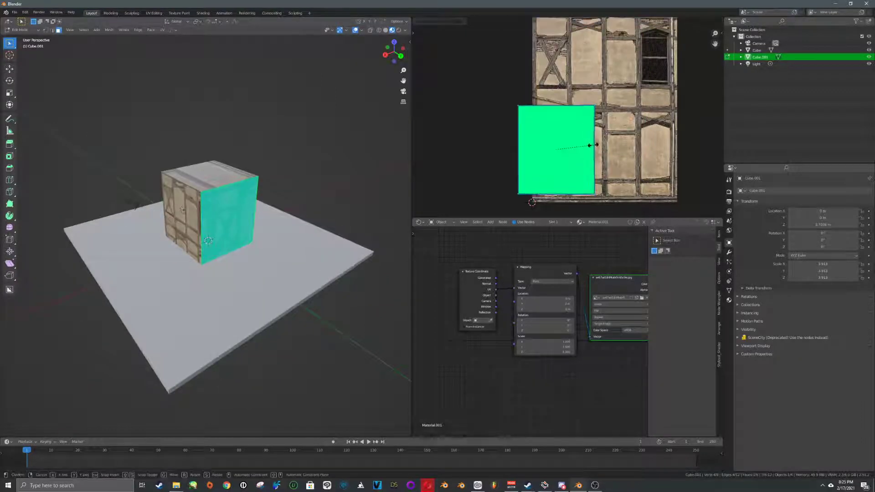
pyautogui.click(606, 142)
pyautogui.press('g')
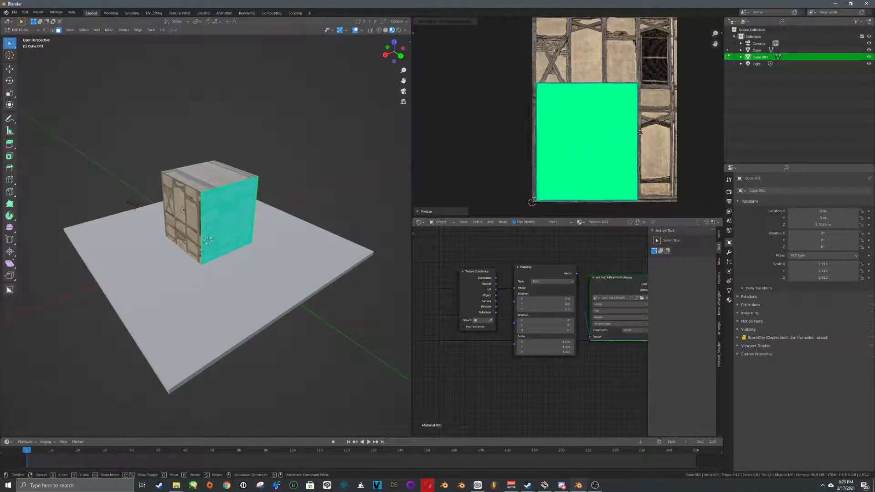
pyautogui.click(659, 133)
pyautogui.press('s')
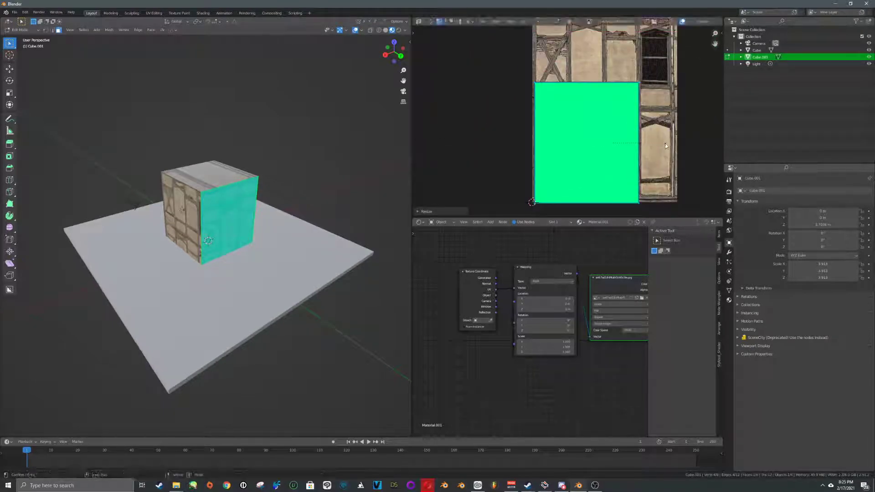
pyautogui.click(661, 146)
pyautogui.press('Tab')
# Step: Add two horizontal loop cuts around the building, aligned with the upper and lower edges of the horizontal timber beam
pyautogui.moveTo(272, 168); pyautogui.dragTo(218, 181, button='middle')
pyautogui.press('Tab')
pyautogui.press('Tab')
pyautogui.moveTo(230, 218); pyautogui.dragTo(264, 176, button='middle')
pyautogui.scroll(3, 242, 157)
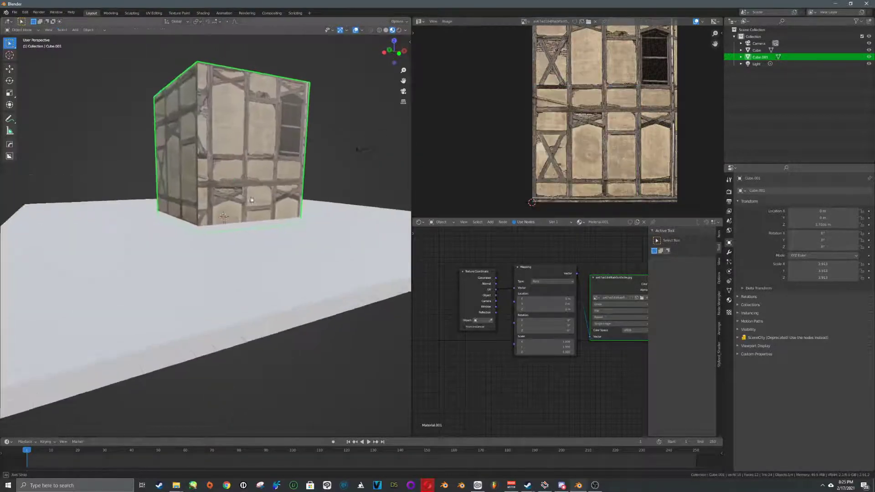
pyautogui.press('Tab')
pyautogui.moveTo(194, 191)
pyautogui.mouseDown(button='middle')
pyautogui.moveTo(226, 196)
pyautogui.moveTo(184, 183)
pyautogui.mouseUp(button='middle')
pyautogui.press('a')
pyautogui.hotkey('ctrl', 'r')
pyautogui.click(184, 183)
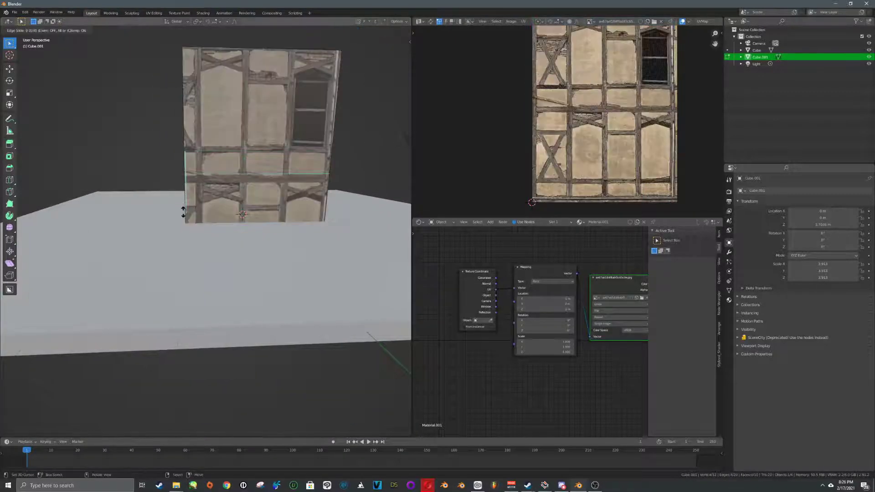
pyautogui.click(178, 194)
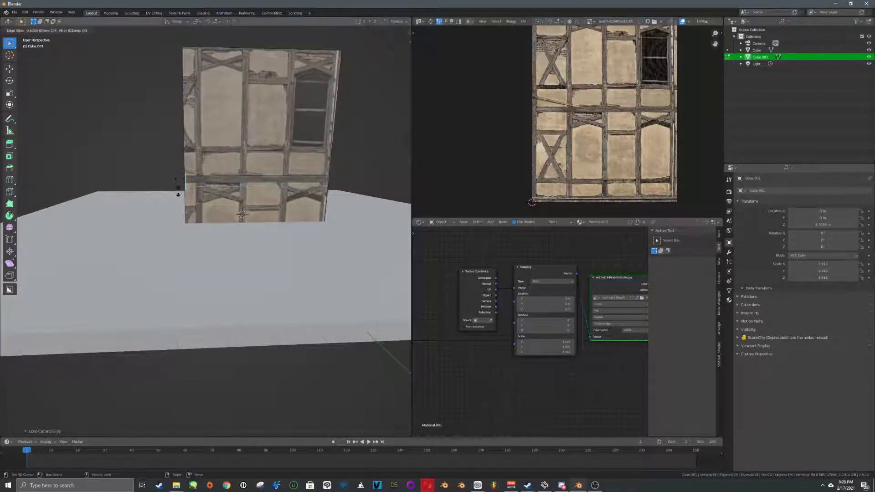
pyautogui.click(174, 173)
# Step: Select the narrow band of beam faces around the building and extrude it slightly outward along the face normals
pyautogui.hotkey('ctrl', 'Tab')
pyautogui.click(217, 171)
pyautogui.scroll(4, 219, 170)
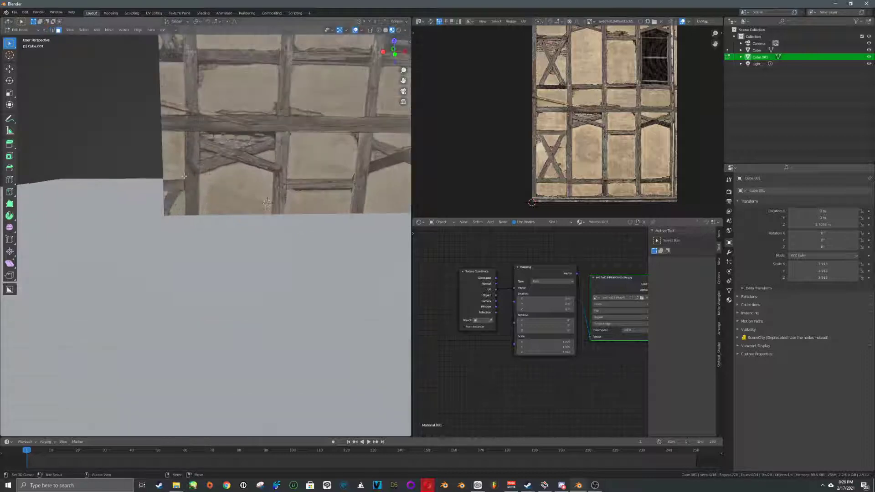
pyautogui.moveTo(205, 160); pyautogui.dragTo(244, 168, button='middle')
pyautogui.keyDown('alt'); pyautogui.rightClick(159, 126); pyautogui.keyUp('alt')
pyautogui.moveTo(159, 125); pyautogui.dragTo(274, 184, button='middle')
pyautogui.keyDown('shift'); pyautogui.click(223, 161); pyautogui.keyUp('shift')
pyautogui.rightClick(198, 160)
pyautogui.keyDown('shift'); pyautogui.rightClick(154, 170); pyautogui.keyUp('shift')
pyautogui.hotkey('alt', 'e')
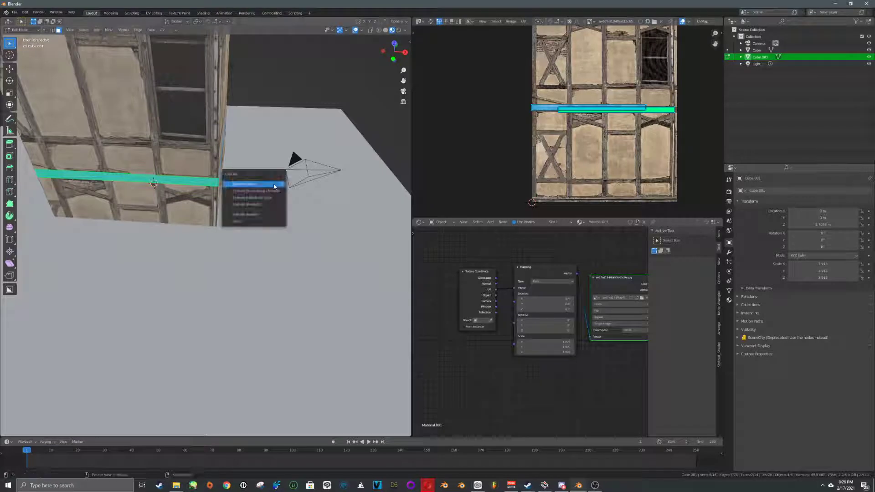
pyautogui.click(274, 190)
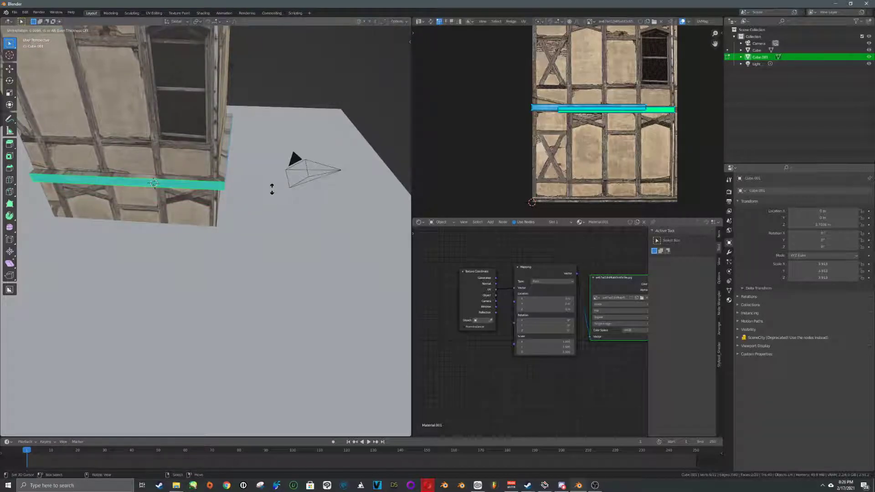
pyautogui.click(274, 190)
# Step: Cut the peaked outline of the barred window into the upper wall with the Knife and select the resulting window face
pyautogui.moveTo(273, 189); pyautogui.dragTo(207, 210, button='middle')
pyautogui.click(240, 188)
pyautogui.press('Tab')
pyautogui.scroll(3, 225, 194)
pyautogui.press('Tab')
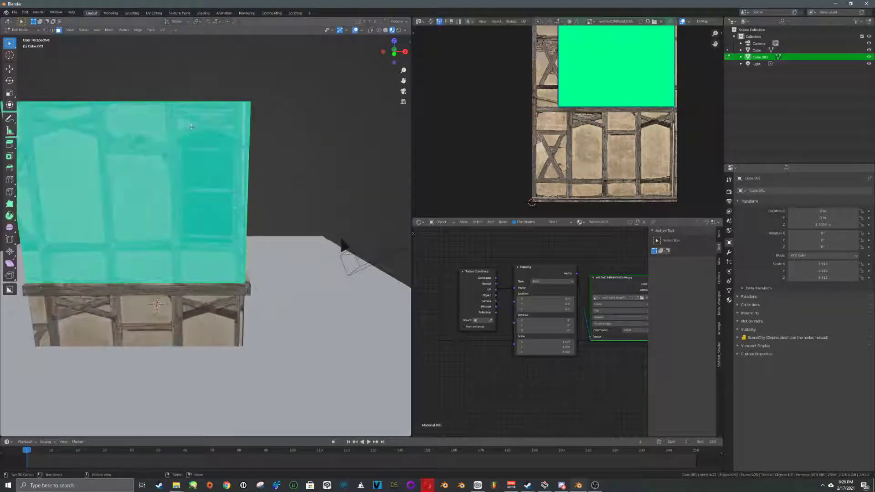
pyautogui.hotkey('alt', 'a')
pyautogui.scroll(4, 178, 146)
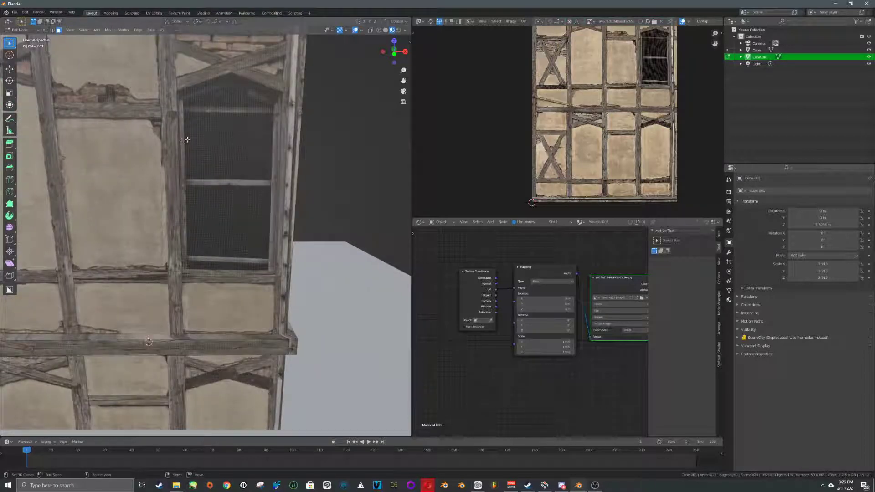
pyautogui.press('k')
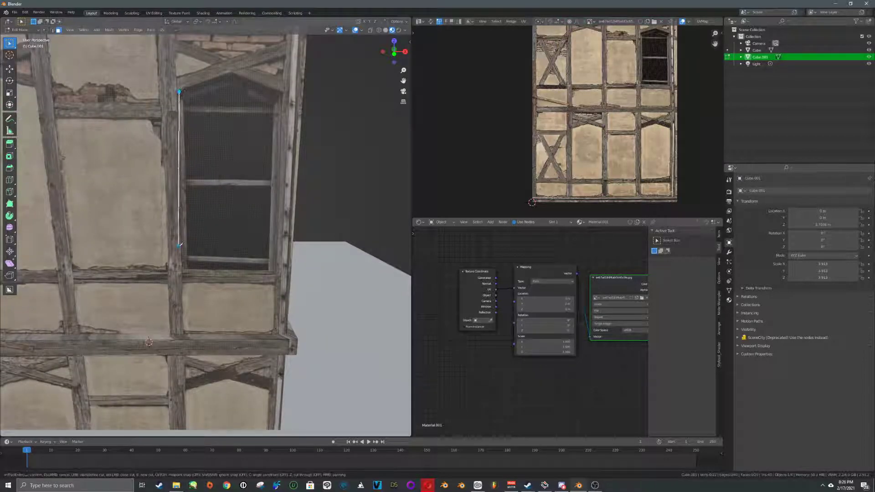
pyautogui.click(182, 271)
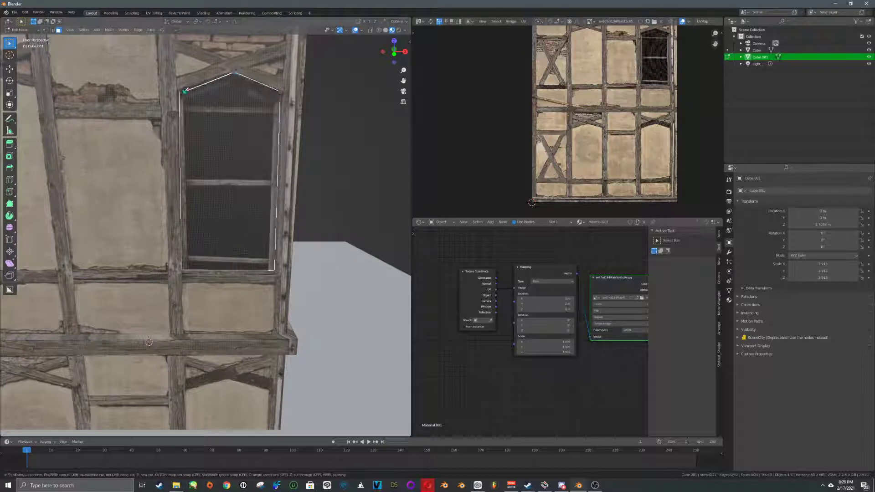
pyautogui.click(181, 90)
pyautogui.press('Return')
pyautogui.click(231, 114)
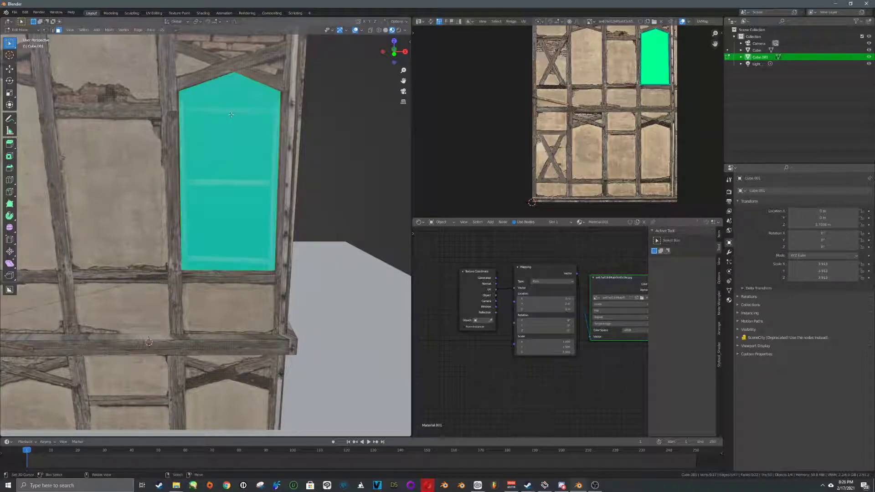
pyautogui.moveTo(265, 131); pyautogui.dragTo(242, 163, button='middle')
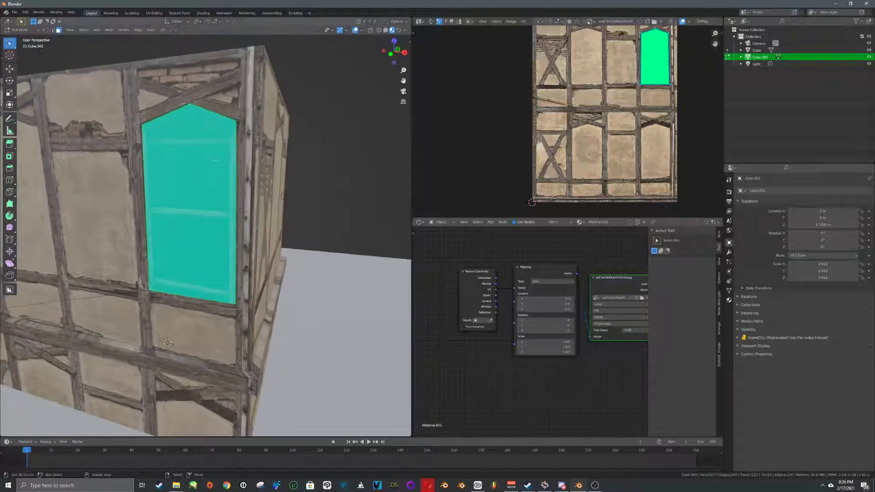
pyautogui.press('k')
pyautogui.scroll(4, 210, 141)
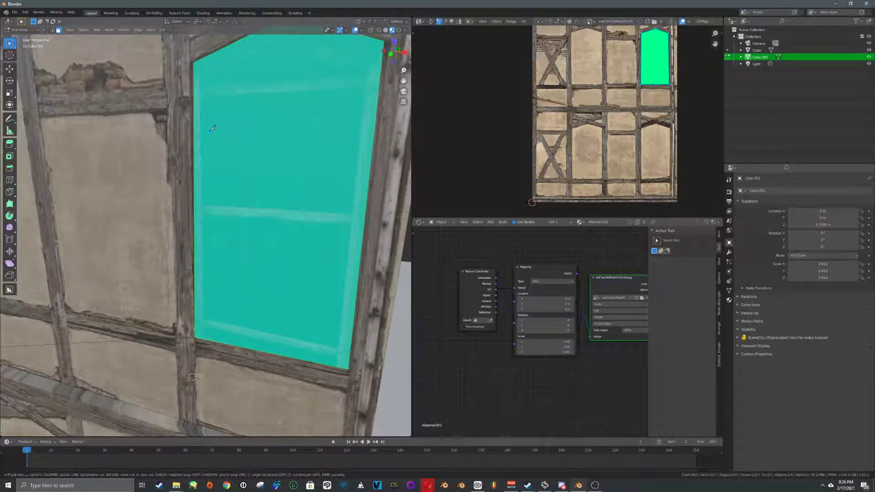
pyautogui.press('Escape')
pyautogui.scroll(-2, 212, 129)
pyautogui.hotkey('alt', 'a')
pyautogui.moveTo(213, 130); pyautogui.dragTo(224, 145, button='middle')
pyautogui.click(200, 144)
pyautogui.hotkey('alt', 'a')
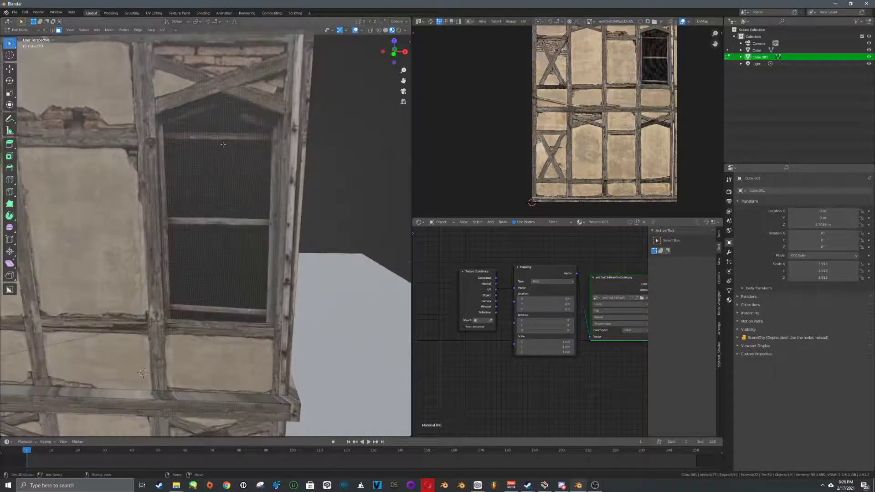
# Step: Try to cut the outline of the window's upper crossbar into the window face with the Knife
pyautogui.press('k')
pyautogui.click(159, 139)
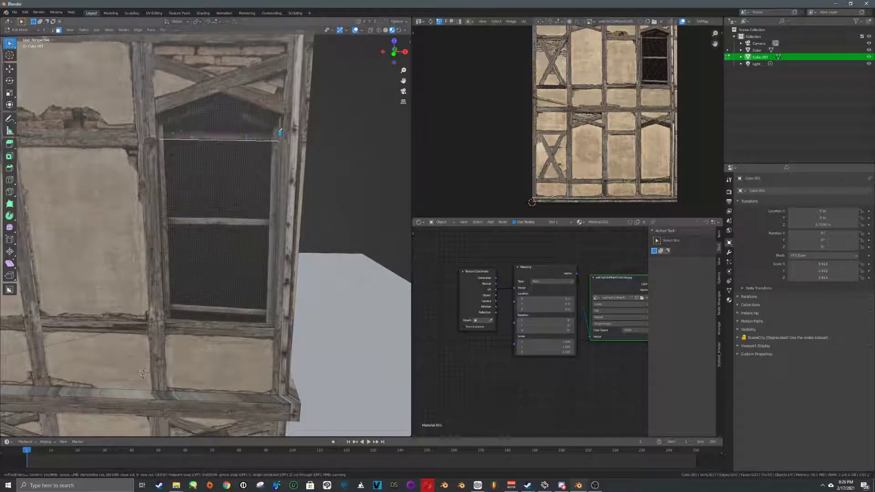
pyautogui.click(280, 132)
pyautogui.click(159, 129)
pyautogui.press('Return')
pyautogui.click(240, 142)
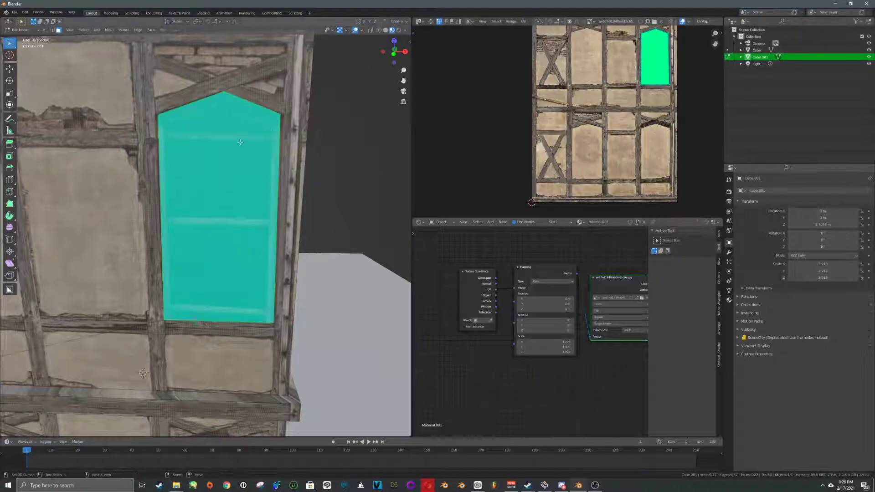
pyautogui.hotkey('alt', 'a')
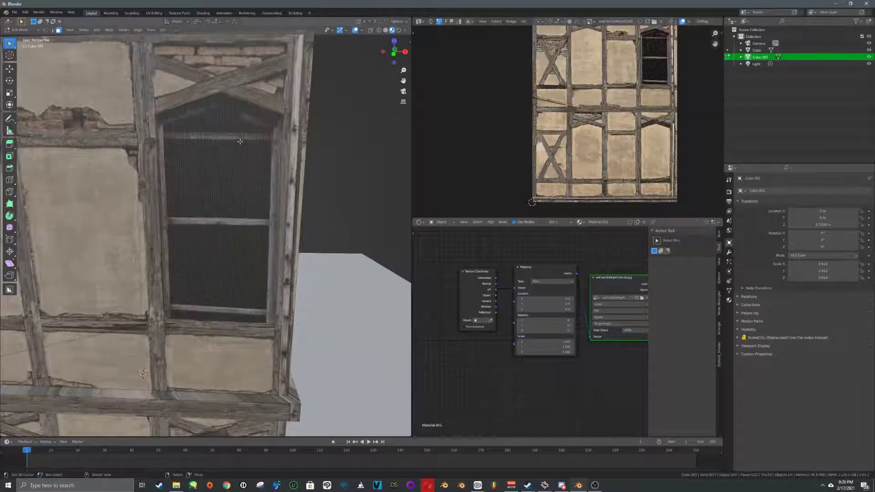
pyautogui.press('k')
pyautogui.click(159, 139)
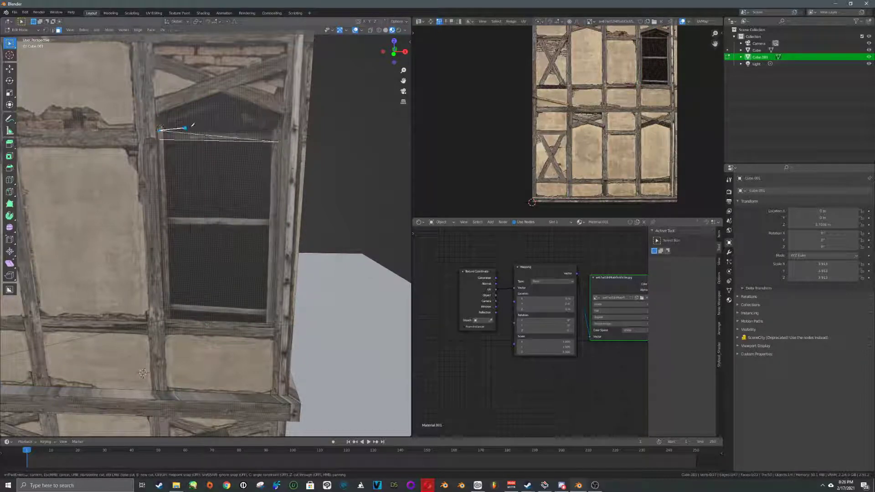
pyautogui.press('Return')
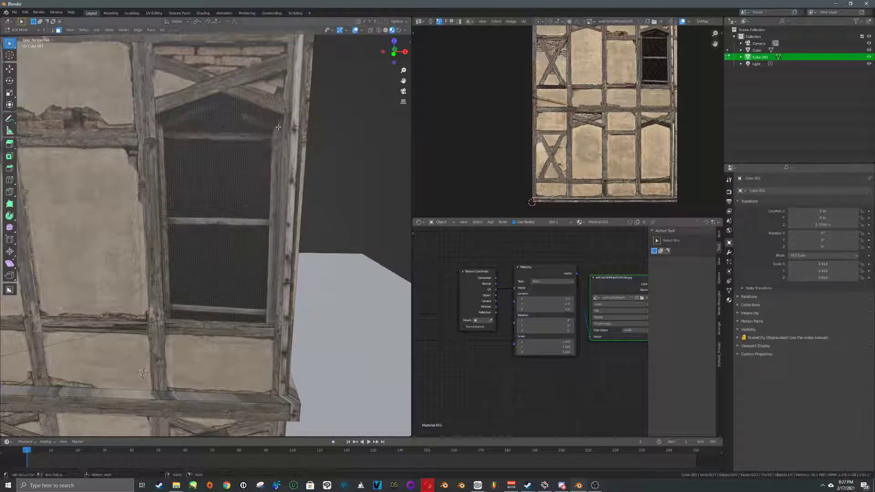
pyautogui.click(225, 122)
pyautogui.hotkey('ctrl', 'z')
# Step: Split the window face with a vertical Knife cut from its peak down to the middle of its lower edge
pyautogui.press('k')
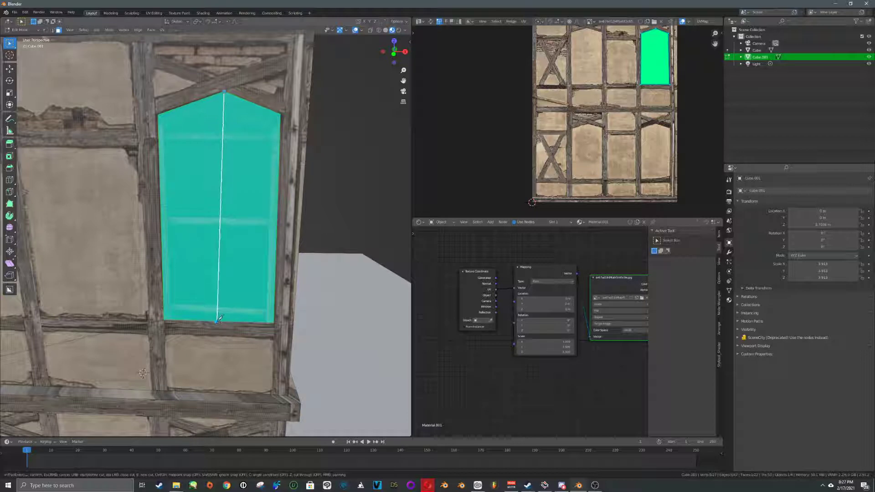
pyautogui.click(240, 307)
pyautogui.press('Return')
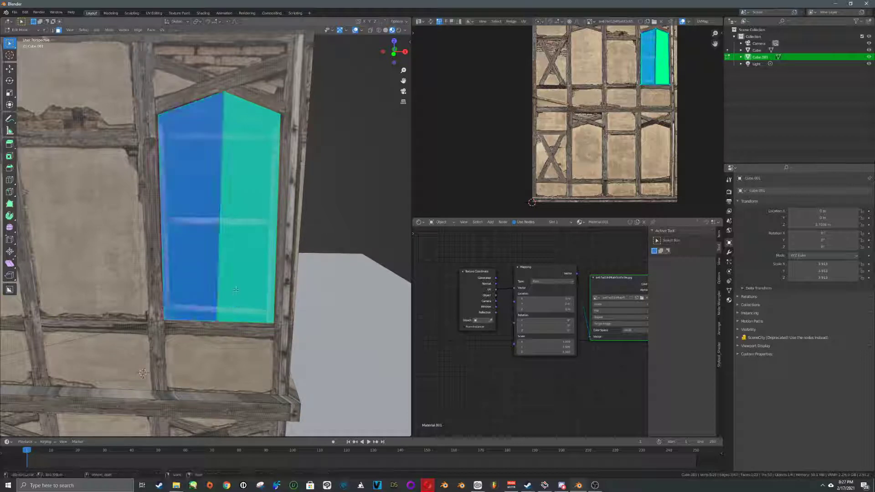
# Step: Knife-cut the inner outline of the window frame around the panes, following the peaked top, and clear the selection
pyautogui.press('k')
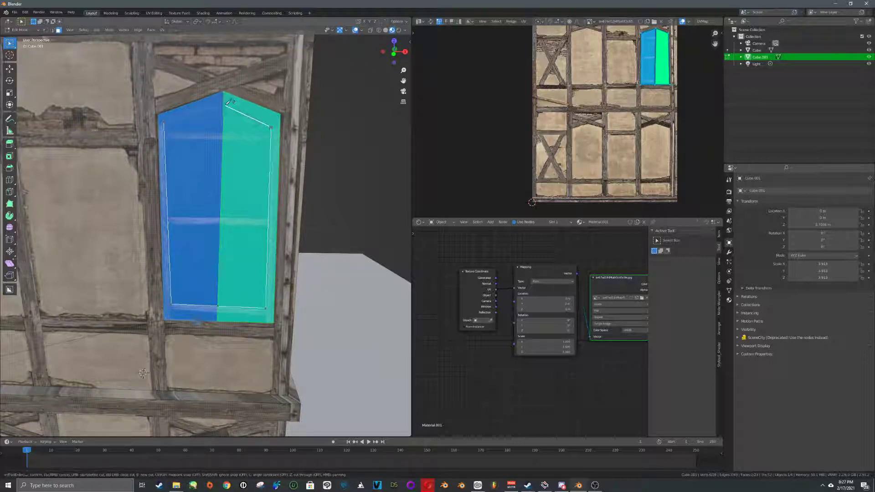
pyautogui.press('Return')
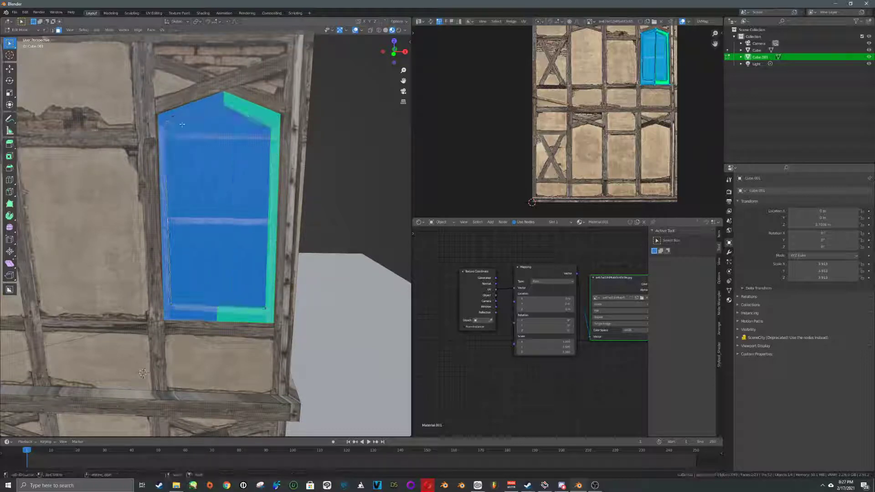
pyautogui.rightClick(220, 130)
pyautogui.keyDown('shift'); pyautogui.rightClick(221, 145); pyautogui.keyUp('shift')
pyautogui.press('k')
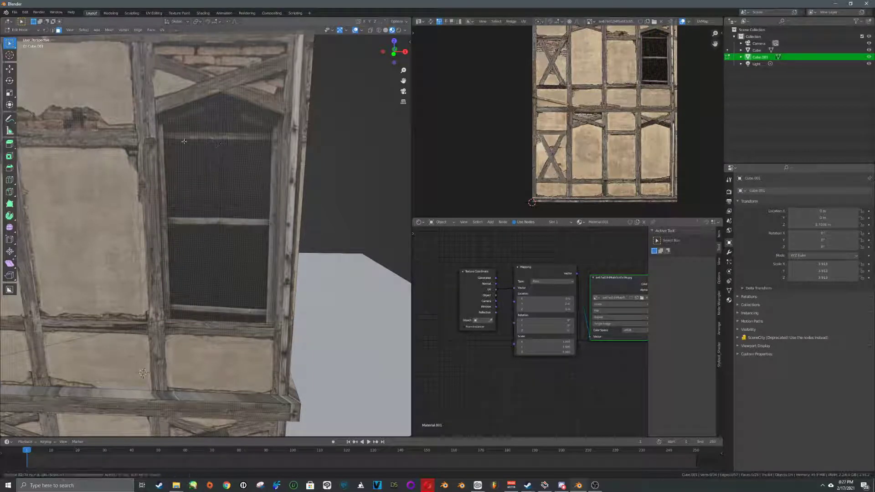
pyautogui.press('Escape')
# Step: Knife-cut the upper edge of the window's middle crossbar and the lower edge of its upper crossbar
pyautogui.press('k')
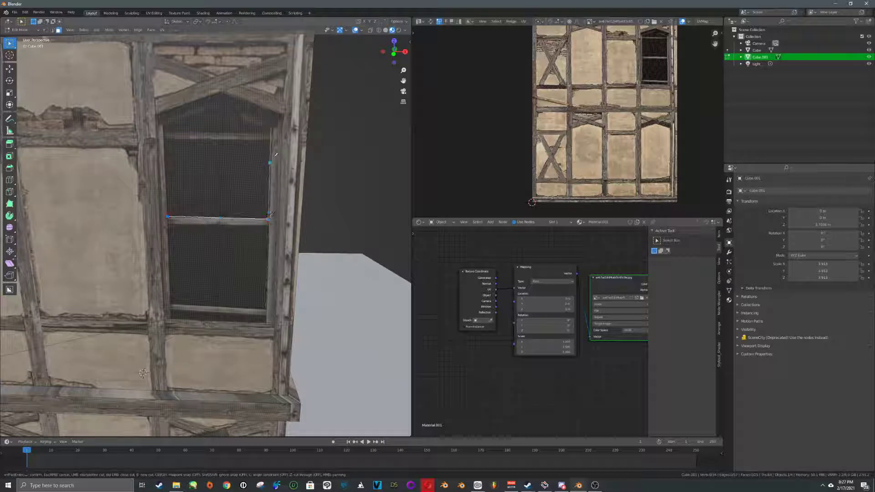
pyautogui.click(271, 138)
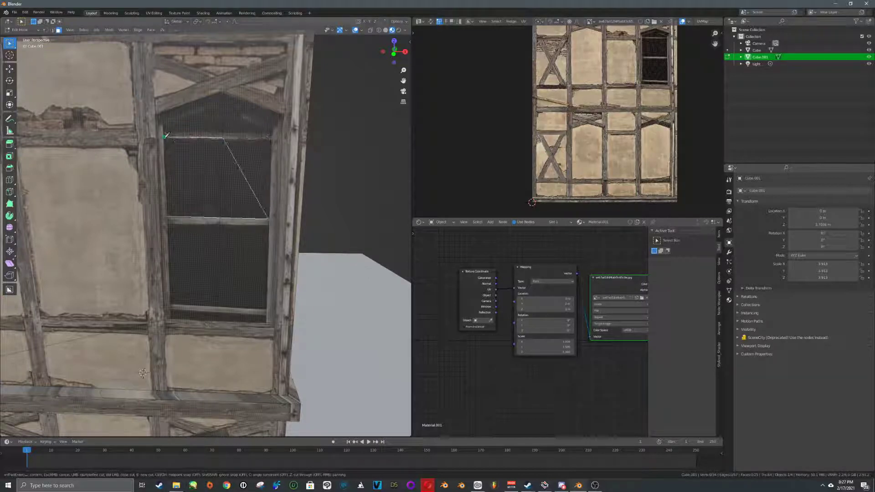
pyautogui.press('Return')
pyautogui.click(248, 148)
pyautogui.press('k')
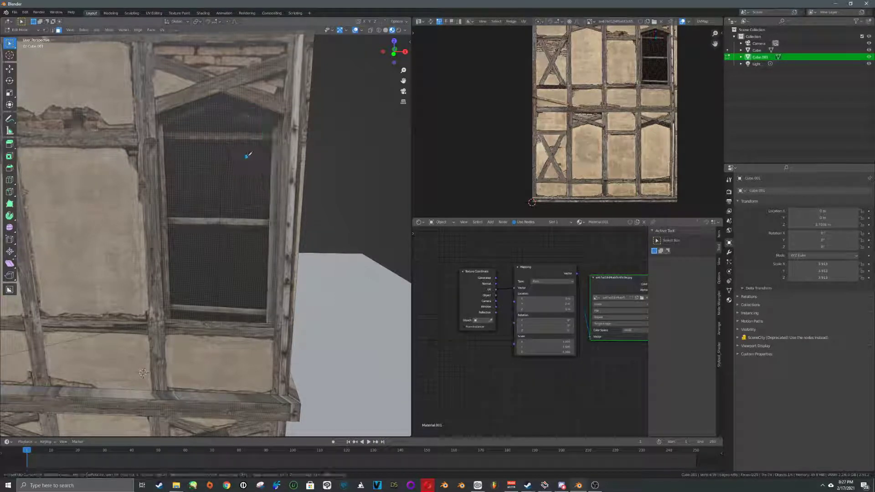
pyautogui.click(222, 137)
pyautogui.click(272, 139)
pyautogui.press('Return')
# Step: Knife-cut the upper edge of the window's upper crossbar straight across the window
pyautogui.press('k')
pyautogui.click(272, 132)
pyautogui.click(164, 131)
pyautogui.press('Return')
pyautogui.click(204, 126)
pyautogui.keyDown('shift'); pyautogui.click(245, 125); pyautogui.keyUp('shift')
pyautogui.keyDown('shift'); pyautogui.click(252, 162); pyautogui.keyUp('shift')
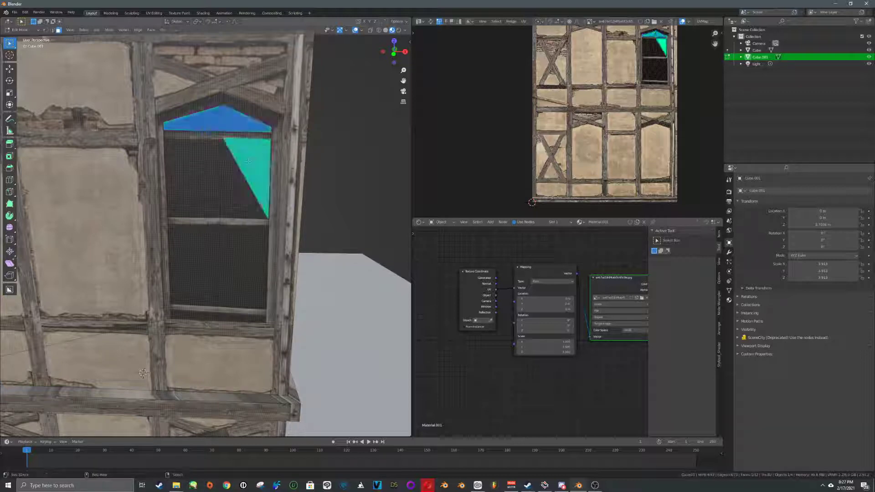
pyautogui.keyDown('shift'); pyautogui.click(239, 188); pyautogui.keyUp('shift')
pyautogui.keyDown('shift'); pyautogui.click(203, 195); pyautogui.keyUp('shift')
pyautogui.keyDown('shift'); pyautogui.click(207, 242); pyautogui.keyUp('shift')
pyautogui.keyDown('shift'); pyautogui.click(238, 250); pyautogui.keyUp('shift')
pyautogui.moveTo(246, 223); pyautogui.dragTo(248, 200, button='middle')
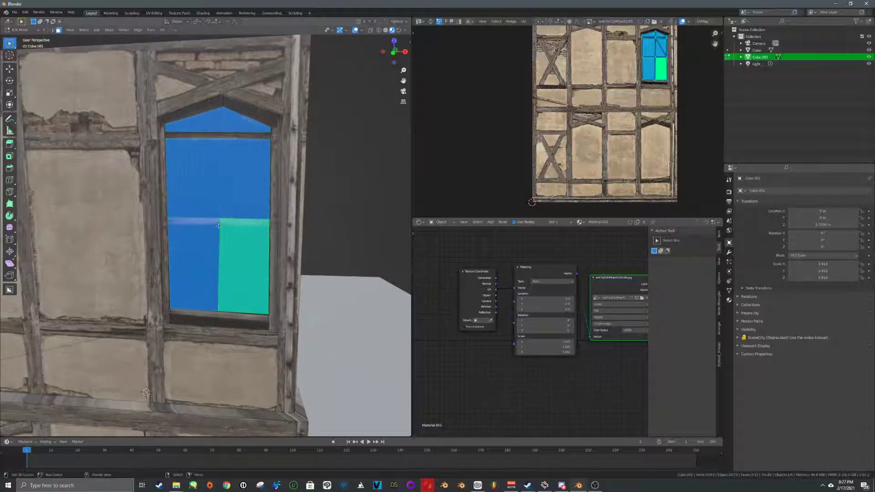
pyautogui.hotkey('alt', 'a')
# Step: Knife-cut the lower edge of the window's middle crossbar and select all the dark pane faces around the crossbars
pyautogui.press('k')
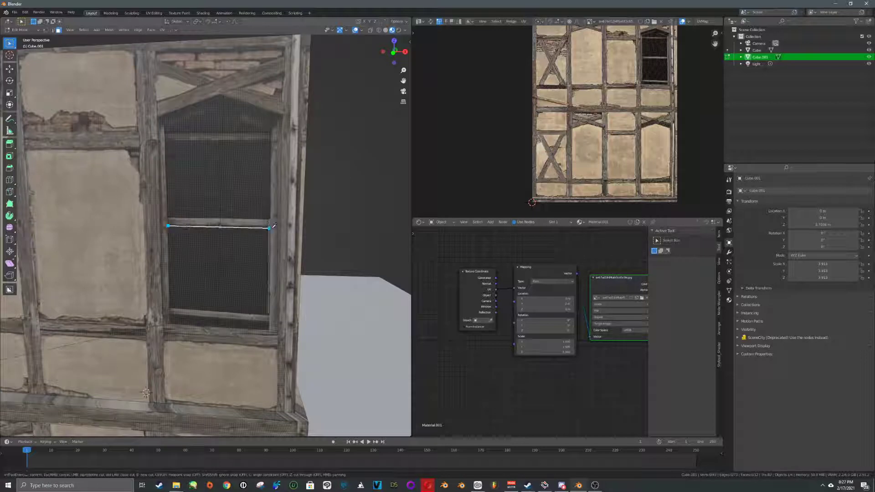
pyautogui.press('Return')
pyautogui.click(246, 274)
pyautogui.keyDown('shift'); pyautogui.click(193, 269); pyautogui.keyUp('shift')
pyautogui.keyDown('shift'); pyautogui.click(249, 178); pyautogui.keyUp('shift')
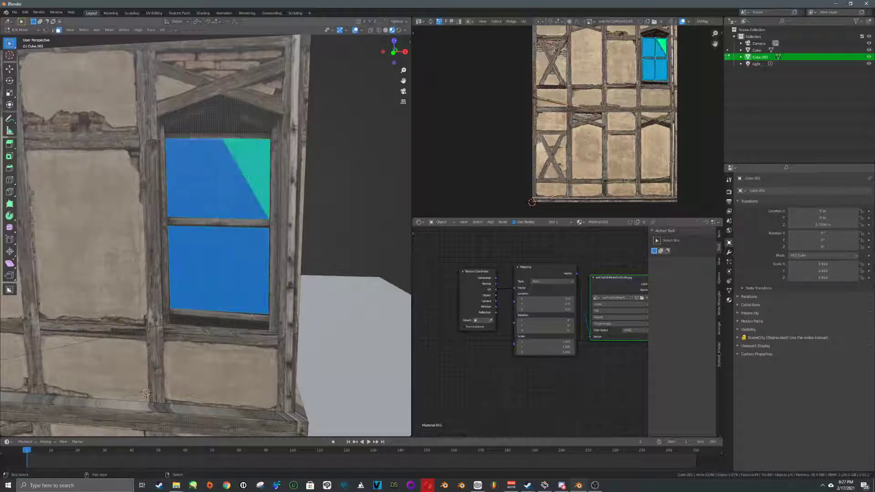
pyautogui.keyDown('shift'); pyautogui.click(243, 131); pyautogui.keyUp('shift')
# Step: Extrude the selected window panes inward along their normals and leave mesh editing
pyautogui.moveTo(243, 130); pyautogui.dragTo(243, 139, button='middle')
pyautogui.hotkey('alt', 'e')
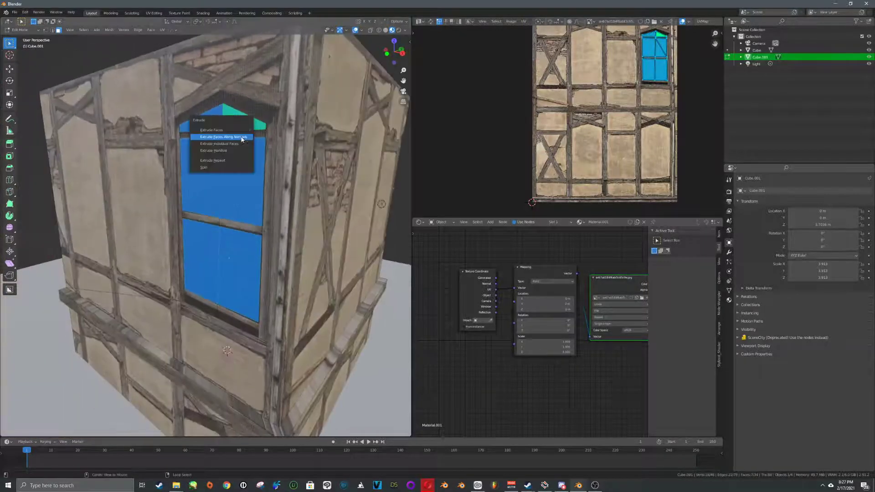
pyautogui.click(242, 138)
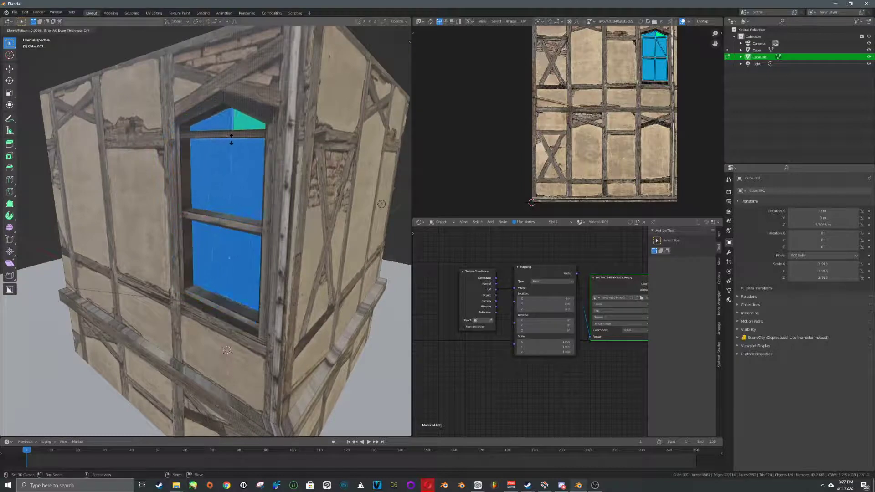
pyautogui.click(233, 138)
pyautogui.press('Tab')
pyautogui.moveTo(221, 197); pyautogui.dragTo(319, 242, button='middle')
pyautogui.click(219, 213)
pyautogui.scroll(-5, 219, 214)
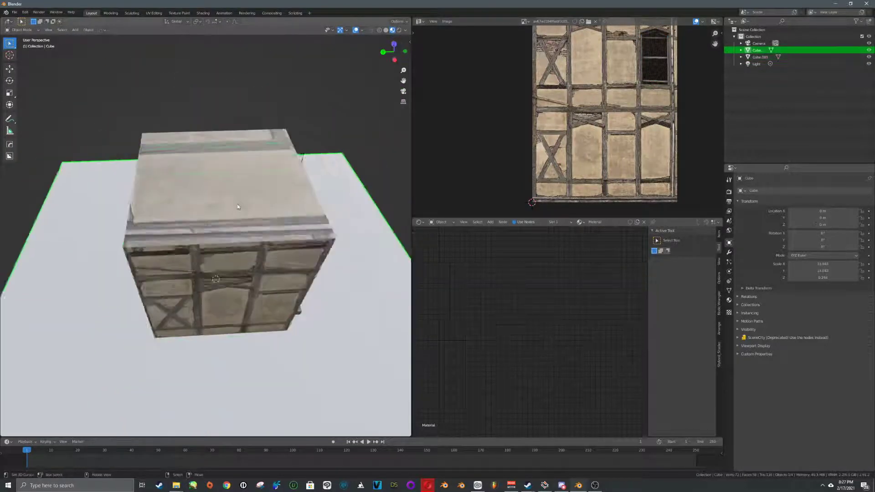
pyautogui.hotkey('ctrl', 'Tab')
pyautogui.press('Tab')
pyautogui.rightClick(220, 225)
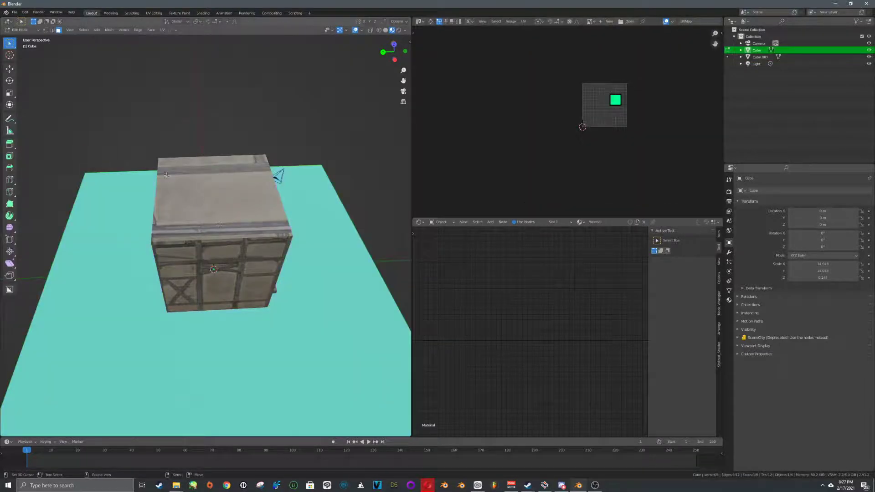
pyautogui.press('Tab')
pyautogui.click(9, 22)
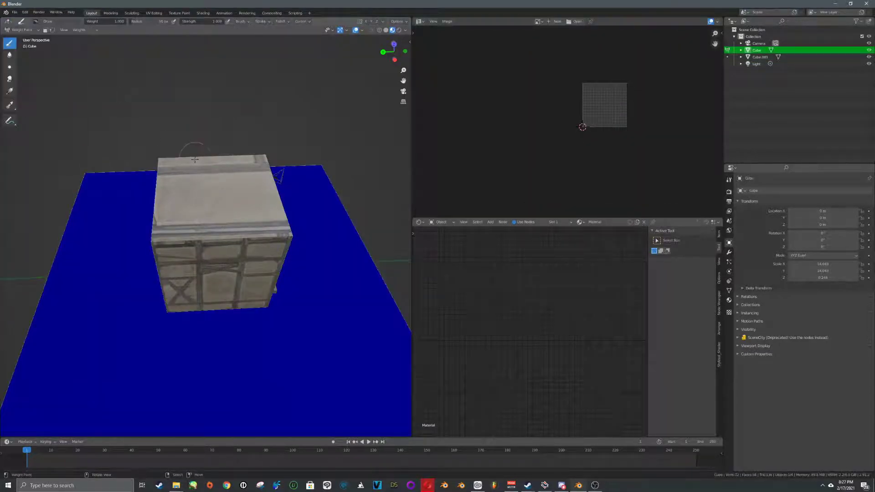
pyautogui.click(22, 30)
pyautogui.click(20, 38)
# Step: Add a loop cut through the building so an edge runs across the middle of its top face
pyautogui.click(187, 179)
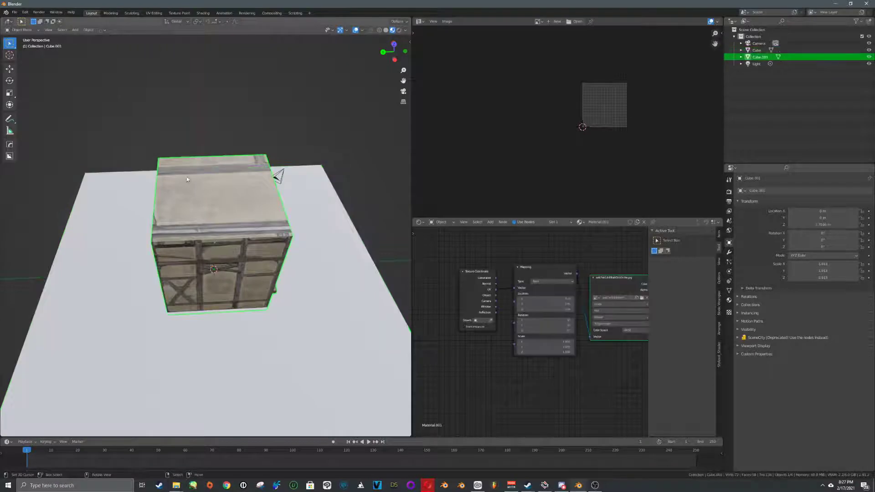
pyautogui.press('Tab')
pyautogui.click(219, 195)
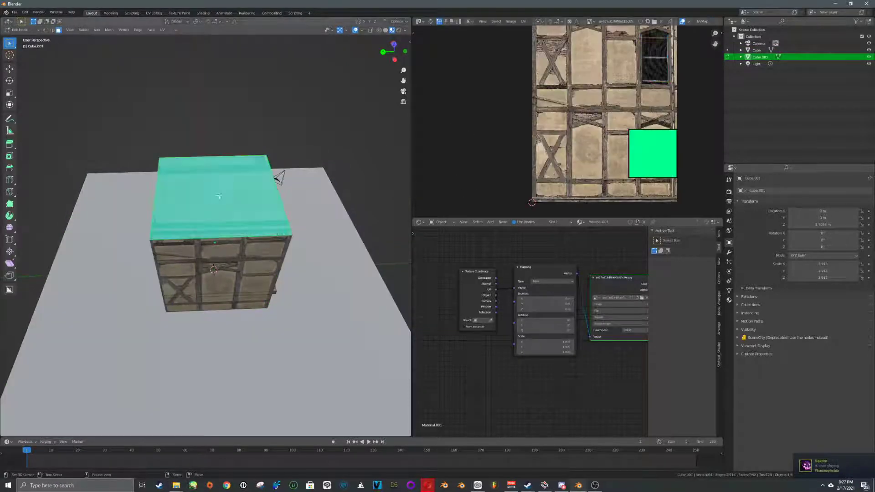
pyautogui.moveTo(219, 195); pyautogui.dragTo(193, 184, button='middle')
pyautogui.hotkey('ctrl', 'r')
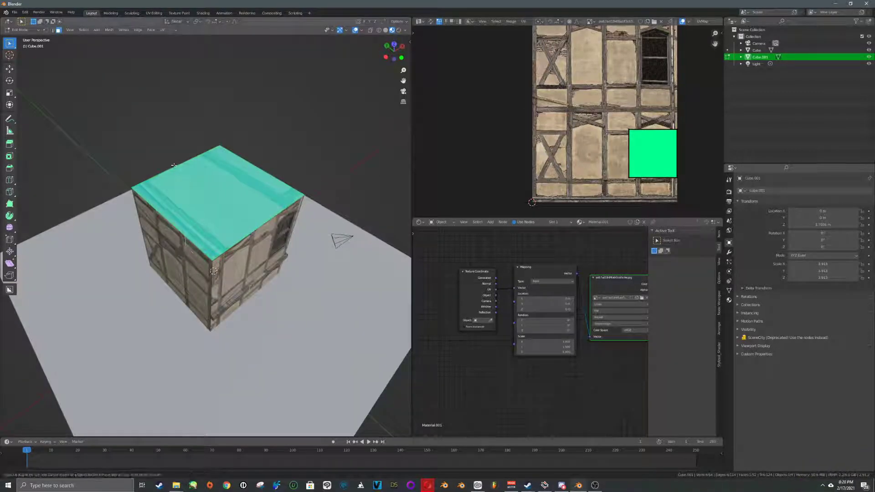
pyautogui.click(194, 184)
pyautogui.click(222, 186)
# Step: Raise the new centre edge along the Z axis to form a steep gabled roof
pyautogui.press('g')
pyautogui.press('z')
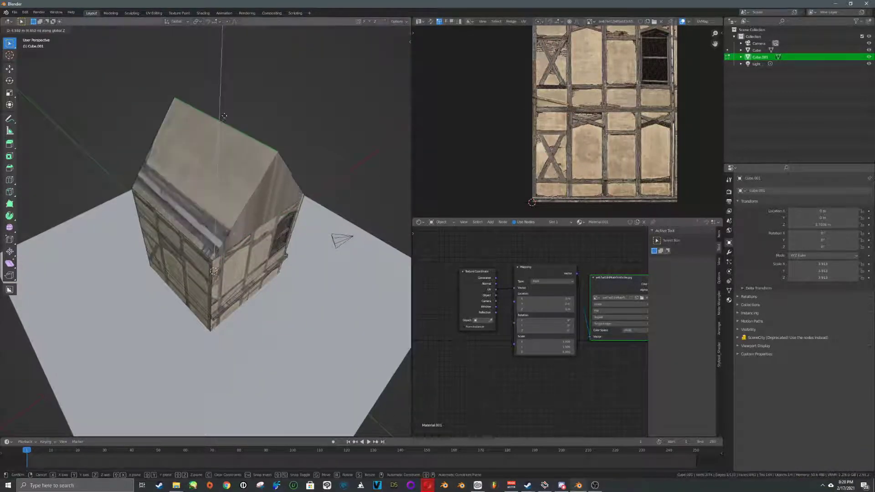
pyautogui.click(221, 114)
# Step: Switch to face selection and knife-cut a straight edge along the base of the front gable
pyautogui.moveTo(259, 209); pyautogui.dragTo(260, 175, button='middle')
pyautogui.hotkey('ctrl', 'Tab')
pyautogui.hotkey('ctrl', 'Tab')
pyautogui.click(253, 187)
pyautogui.rightClick(241, 178)
pyautogui.press('a')
pyautogui.press('k')
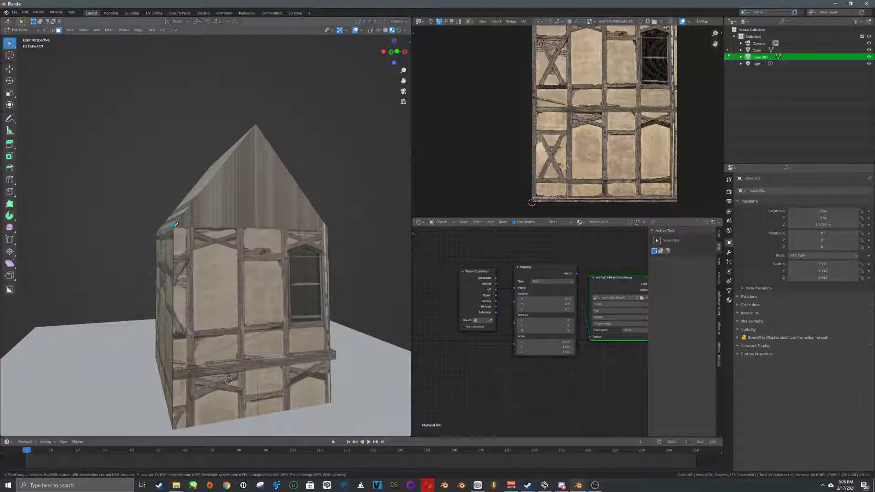
pyautogui.click(174, 225)
pyautogui.click(329, 227)
pyautogui.press('Return')
pyautogui.rightClick(233, 214)
# Step: Knife-cut a straight edge across the base of the rear gable, from eave to eave
pyautogui.moveTo(233, 213); pyautogui.dragTo(102, 218, button='middle')
pyautogui.moveTo(258, 218); pyautogui.dragTo(234, 225, button='middle')
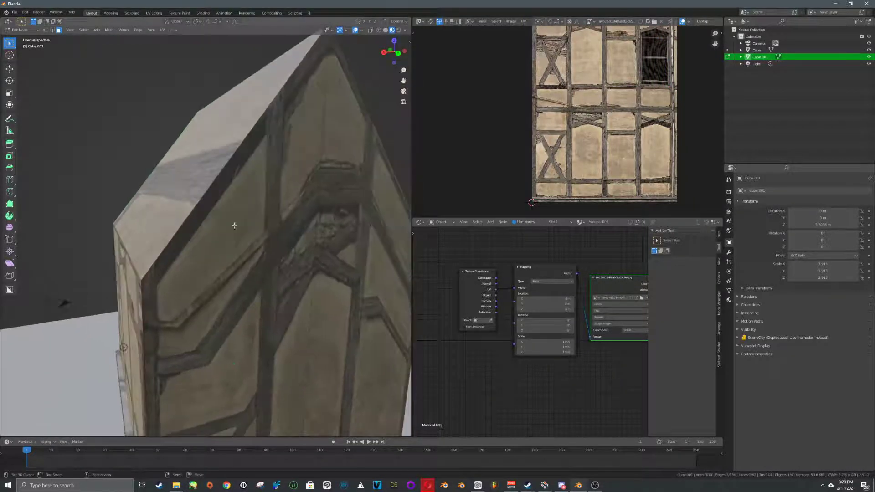
pyautogui.scroll(-3, 231, 242)
pyautogui.press('k')
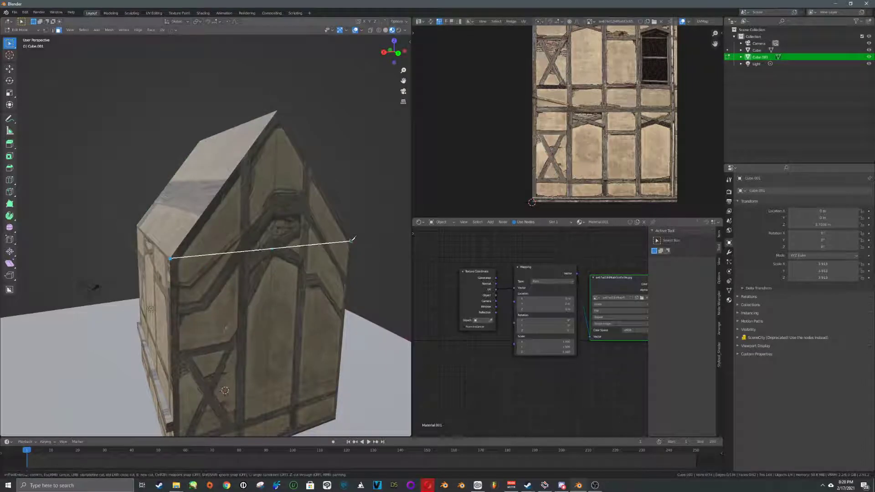
pyautogui.click(352, 241)
pyautogui.press('Return')
# Step: Select the rear gable's triangular faces, extrude them along their normals, and clear the selection
pyautogui.click(250, 206)
pyautogui.keyDown('shift'); pyautogui.click(296, 206); pyautogui.keyUp('shift')
pyautogui.scroll(4, 192, 229)
pyautogui.moveTo(292, 208); pyautogui.dragTo(191, 257, button='middle')
pyautogui.keyDown('shift'); pyautogui.click(215, 248); pyautogui.keyUp('shift')
pyautogui.scroll(-3, 214, 248)
pyautogui.moveTo(347, 235); pyautogui.dragTo(226, 248, button='middle')
pyautogui.hotkey('alt', 'e')
pyautogui.click(317, 245)
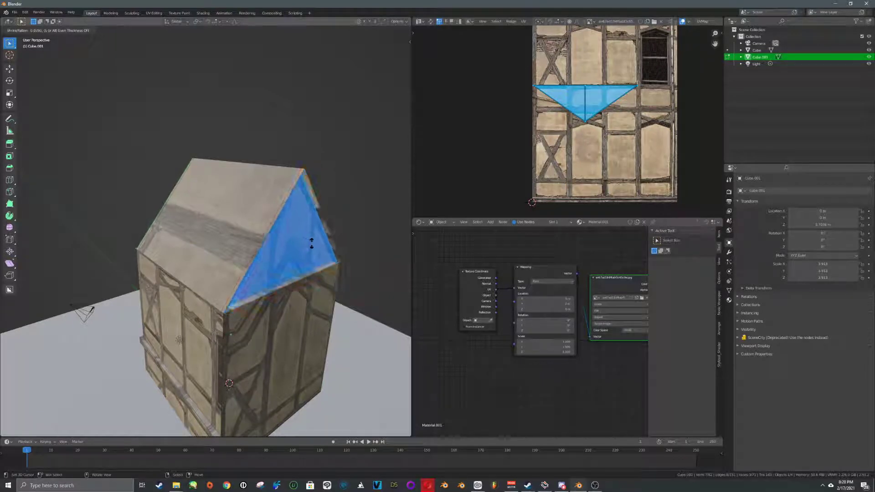
pyautogui.click(311, 242)
pyautogui.rightClick(299, 243)
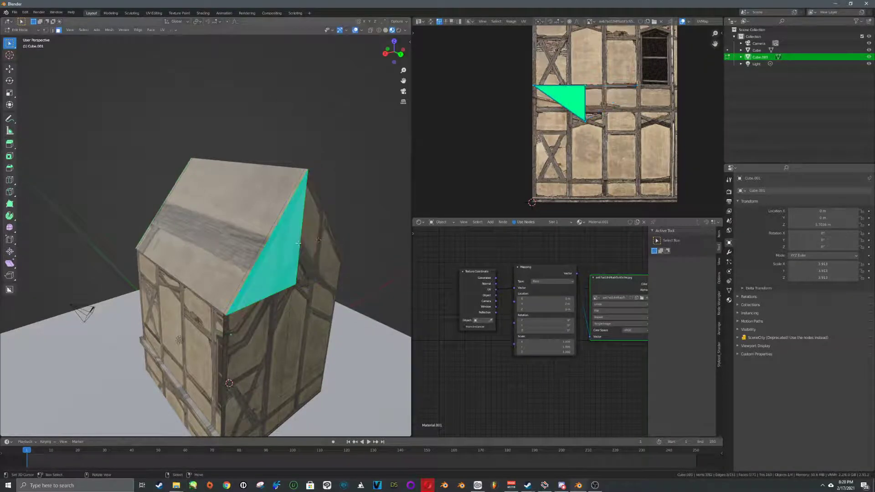
pyautogui.hotkey('alt', 'a')
# Step: Select the front gable face and project its UVs from the front orthographic view
pyautogui.scroll(-4, 296, 249)
pyautogui.moveTo(296, 249); pyautogui.dragTo(204, 242, button='middle')
pyautogui.scroll(2, 204, 242)
pyautogui.rightClick(161, 228)
pyautogui.moveTo(262, 205); pyautogui.dragTo(235, 287, button='middle')
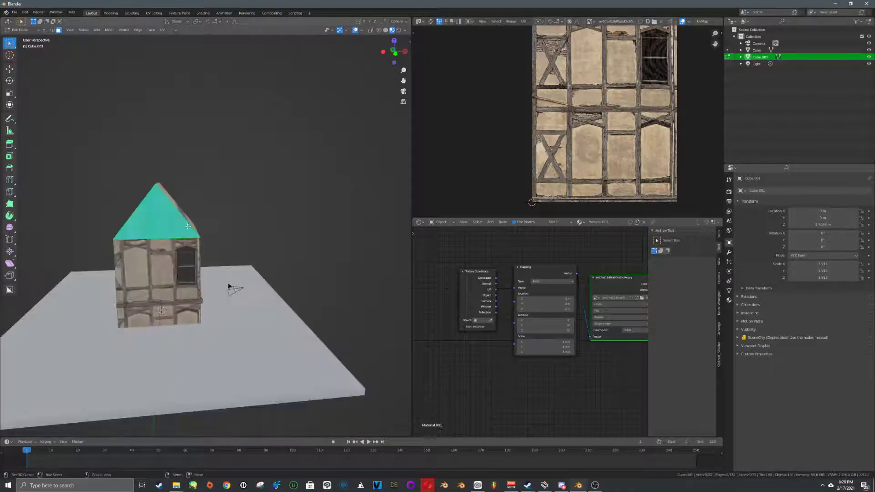
pyautogui.scroll(-2, 512, 150)
pyautogui.moveTo(552, 116); pyautogui.dragTo(525, 136, button='middle')
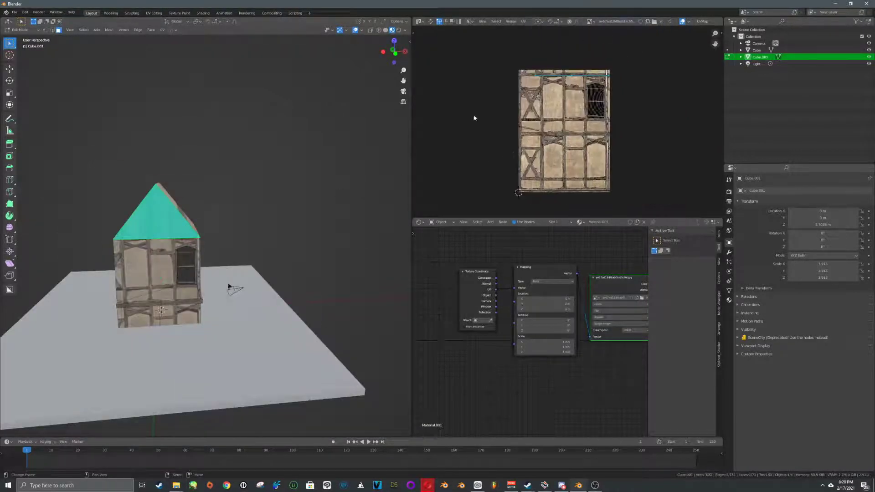
pyautogui.press('KP_1')
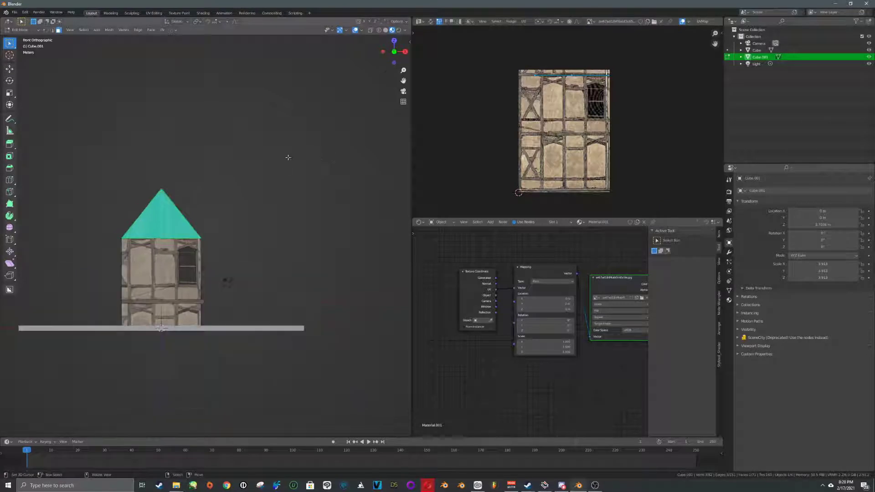
pyautogui.click(70, 30)
pyautogui.moveTo(162, 30)
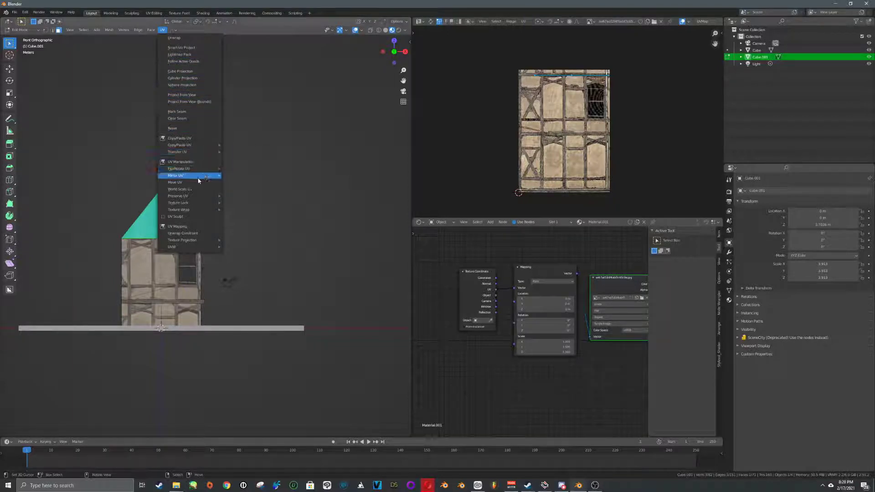
pyautogui.click(191, 96)
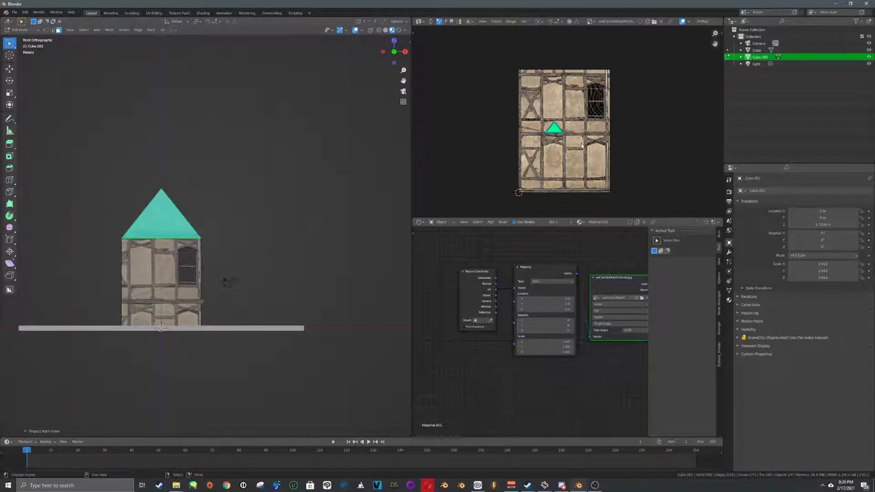
# Step: Enlarge the front gable's UV island and place it over the upper arched plaster panel of the wall image
pyautogui.press('s')
pyautogui.click(612, 136)
pyautogui.press('g')
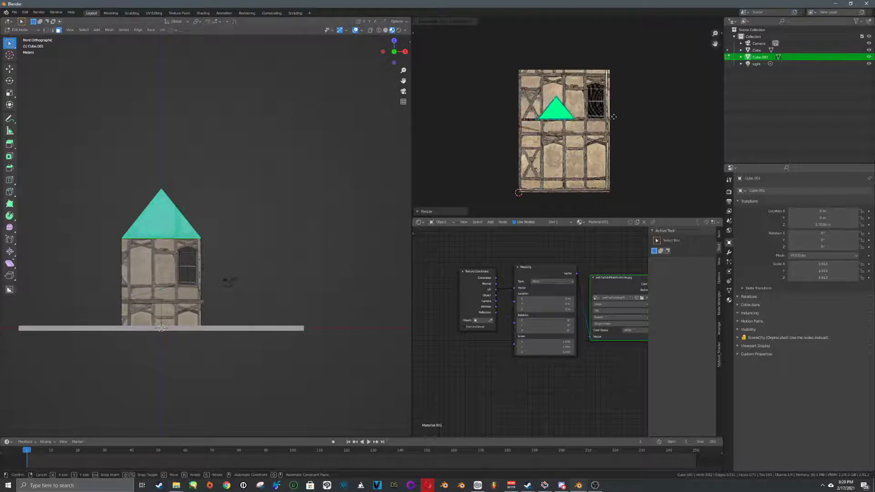
pyautogui.click(610, 120)
pyautogui.press('Tab')
pyautogui.scroll(3, 238, 209)
pyautogui.moveTo(204, 201); pyautogui.dragTo(211, 245, button='middle')
pyautogui.scroll(-3, 234, 218)
# Step: Select both roof slopes and move their UVs onto the upper-left brick and plaster panels of the wall image
pyautogui.press('Tab')
pyautogui.click(138, 224)
pyautogui.moveTo(229, 215); pyautogui.dragTo(164, 230, button='middle')
pyautogui.keyDown('shift'); pyautogui.click(181, 217); pyautogui.keyUp('shift')
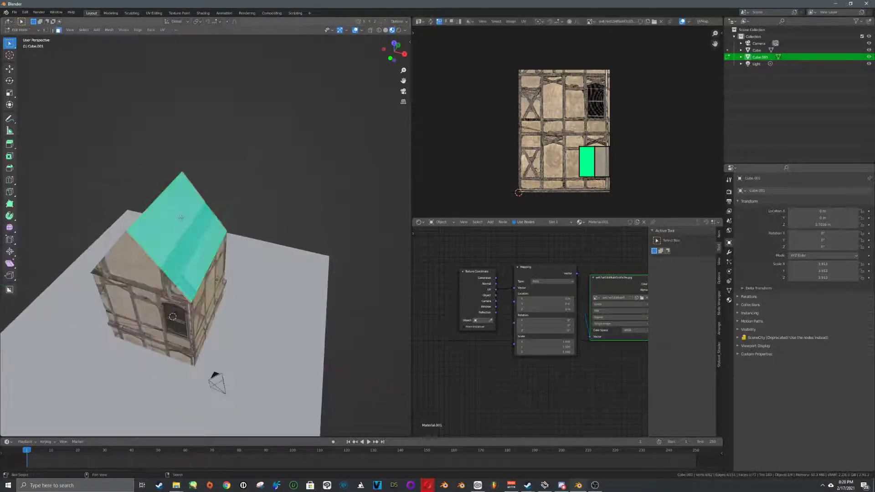
pyautogui.scroll(4, 618, 161)
pyautogui.press('a')
pyautogui.scroll(-2, 620, 164)
pyautogui.press('g')
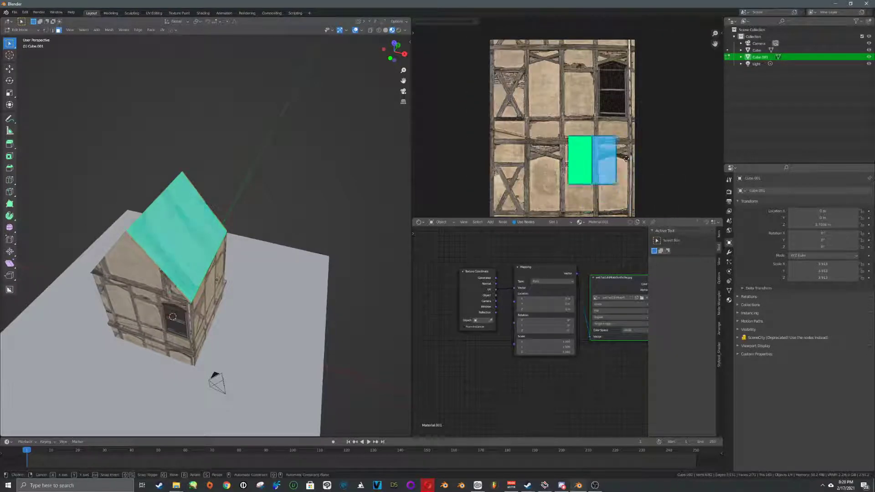
pyautogui.click(566, 102)
pyautogui.press('Tab')
pyautogui.moveTo(232, 207); pyautogui.dragTo(317, 188, button='middle')
# Step: Set the UV selection to face mode and pick the UV face lying on the arched plaster panel
pyautogui.press('Tab')
pyautogui.click(541, 103)
pyautogui.hotkey('ctrl', 'Tab')
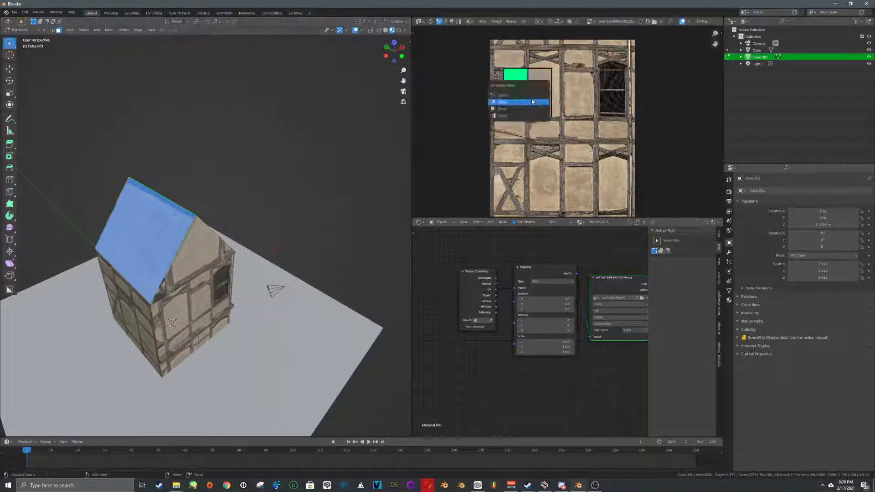
pyautogui.click(532, 101)
pyautogui.click(548, 101)
pyautogui.hotkey('ctrl', 'Tab')
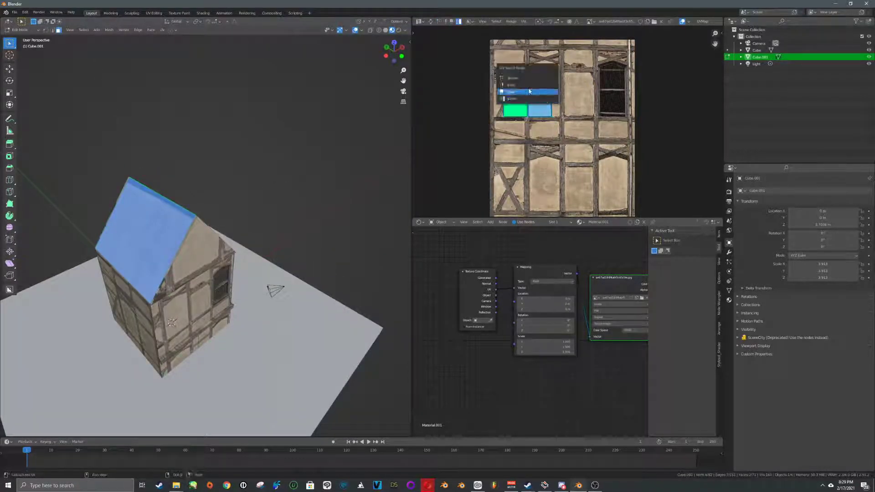
pyautogui.click(529, 91)
pyautogui.click(542, 92)
pyautogui.press('g')
pyautogui.click(542, 92)
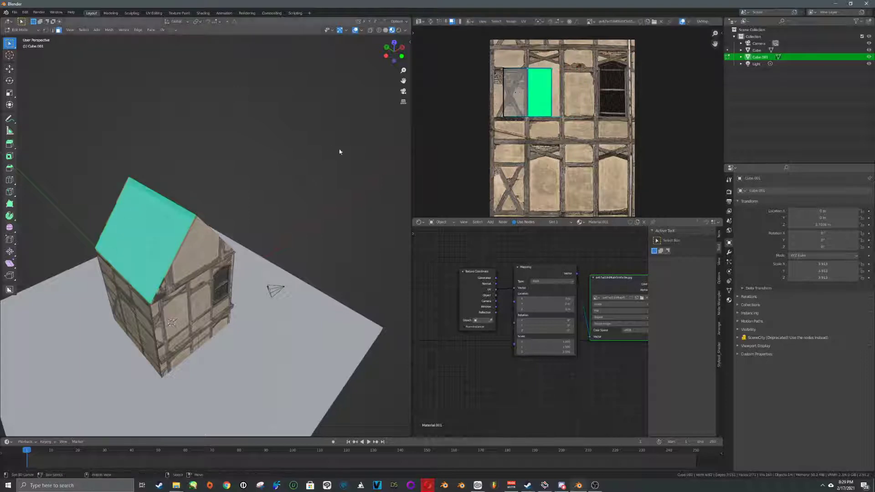
# Step: Select a single roof slope and move its UV face onto the X-braced brick panel
pyautogui.press('Tab')
pyautogui.press('Tab')
pyautogui.rightClick(155, 232)
pyautogui.press('g')
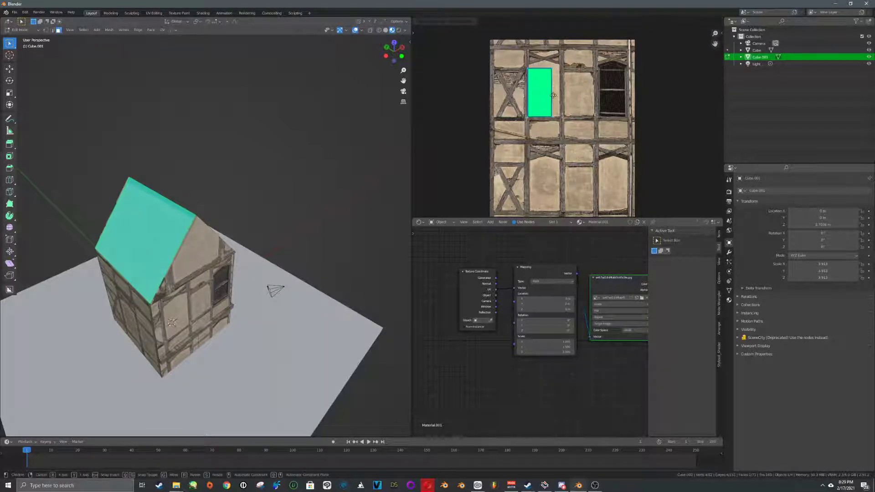
pyautogui.click(526, 97)
pyautogui.press('Tab')
pyautogui.moveTo(308, 212); pyautogui.dragTo(384, 274, button='middle')
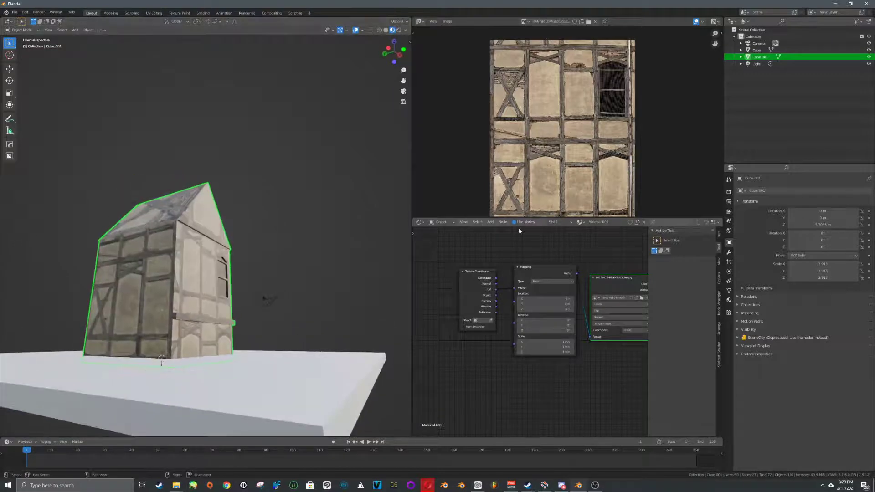
# Step: Enlarge the node editor and move the mapping and image texture nodes away from the Principled BSDF to make room
pyautogui.moveTo(519, 218); pyautogui.dragTo(518, 155)
pyautogui.moveTo(412, 114); pyautogui.dragTo(363, 114)
pyautogui.moveTo(511, 219); pyautogui.dragTo(452, 201, button='middle')
pyautogui.moveTo(373, 205); pyautogui.dragTo(566, 329)
pyautogui.press('g')
pyautogui.click(498, 319)
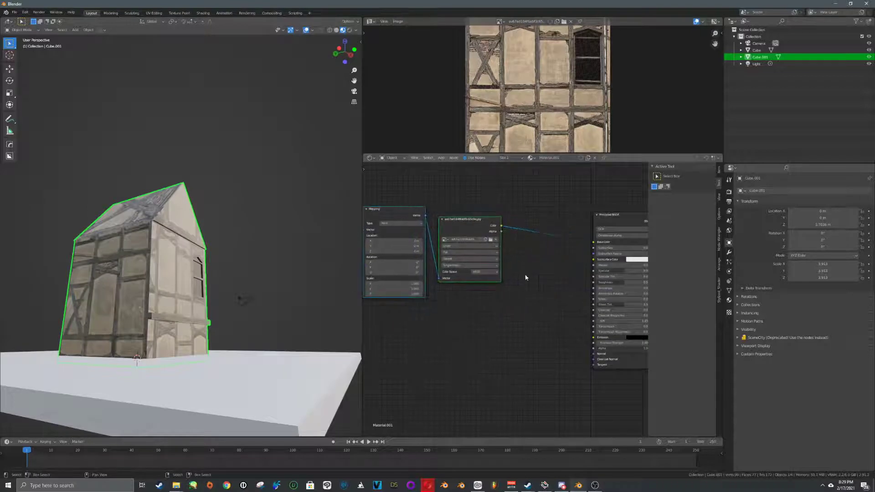
# Step: Move the Principled BSDF and Material Output nodes further away from the image texture node
pyautogui.scroll(-5, 526, 277)
pyautogui.moveTo(564, 224); pyautogui.dragTo(644, 292)
pyautogui.press('g')
pyautogui.click(596, 260)
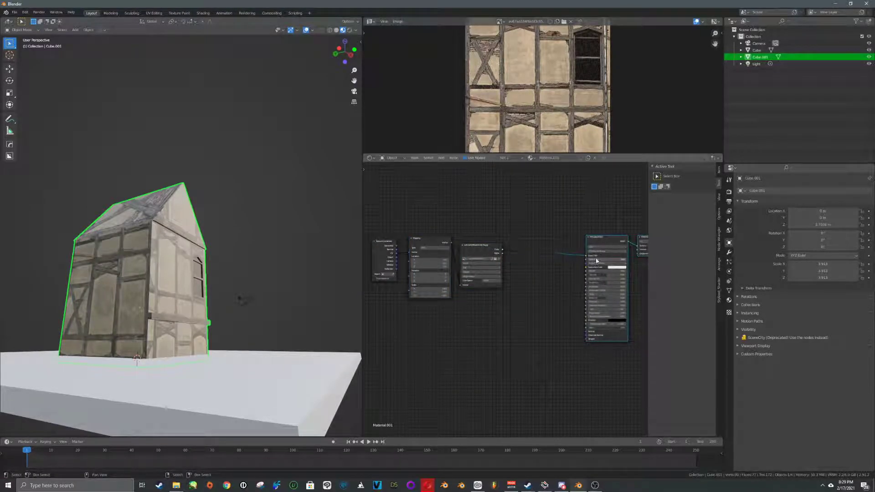
# Step: Add a ColorRamp node between the image texture and Principled BSDF, and feed the image's Color into its Fac
pyautogui.moveTo(546, 258); pyautogui.dragTo(521, 241, button='middle')
pyautogui.scroll(2, 524, 263)
pyautogui.hotkey('shift', 'a')
pyautogui.click(502, 261)
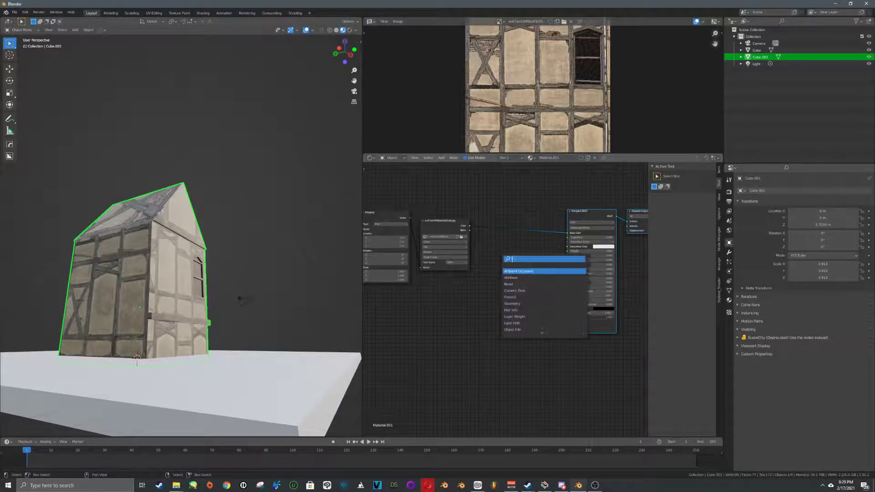
pyautogui.write('color')
pyautogui.click(508, 278)
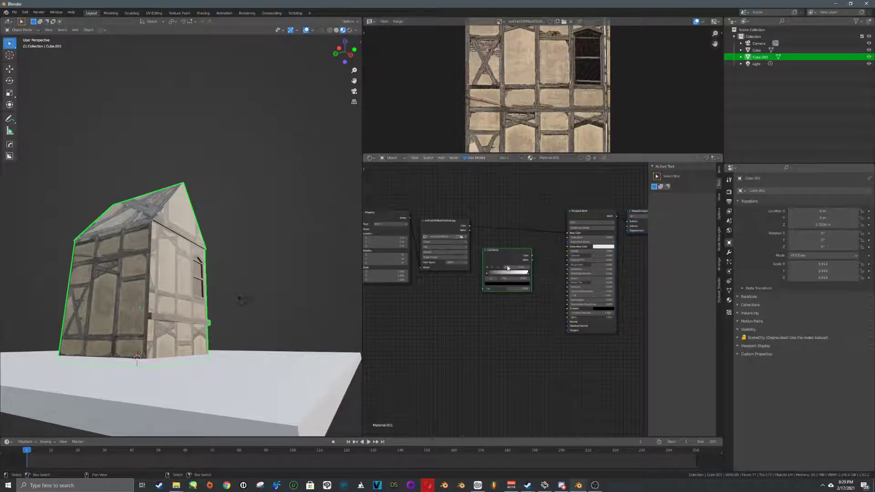
pyautogui.moveTo(470, 229); pyautogui.dragTo(484, 289)
# Step: Preview the ColorRamp output on the house walls, and switch the preview back to the Principled BSDF
pyautogui.keyDown('ctrl'); pyautogui.keyDown('shift'); pyautogui.click(504, 252); pyautogui.keyUp('shift'); pyautogui.keyUp('ctrl')
pyautogui.scroll(4, 194, 263)
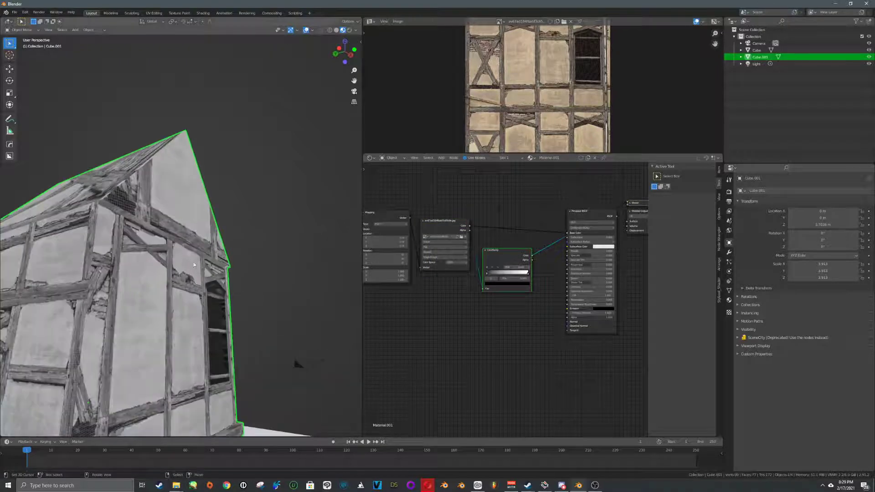
pyautogui.moveTo(194, 265); pyautogui.dragTo(177, 284, button='middle')
pyautogui.moveTo(490, 246); pyautogui.dragTo(463, 247, button='middle')
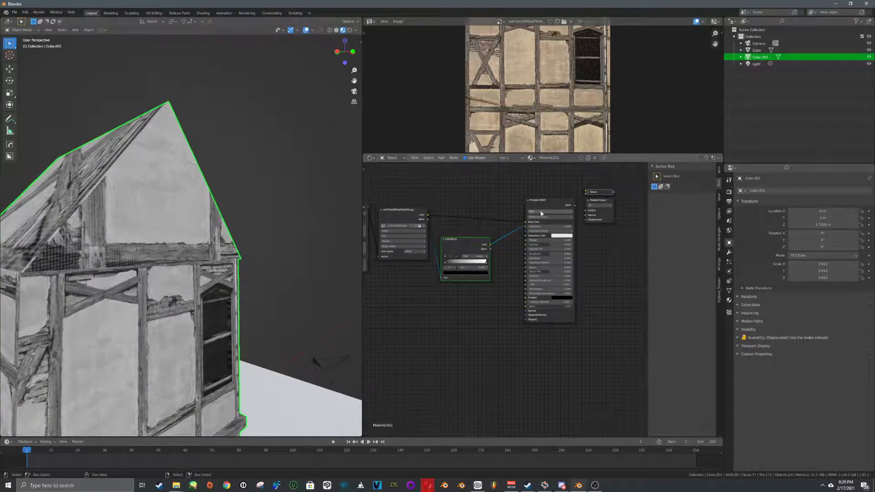
pyautogui.keyDown('ctrl'); pyautogui.keyDown('shift'); pyautogui.click(554, 209); pyautogui.keyUp('shift'); pyautogui.keyUp('ctrl')
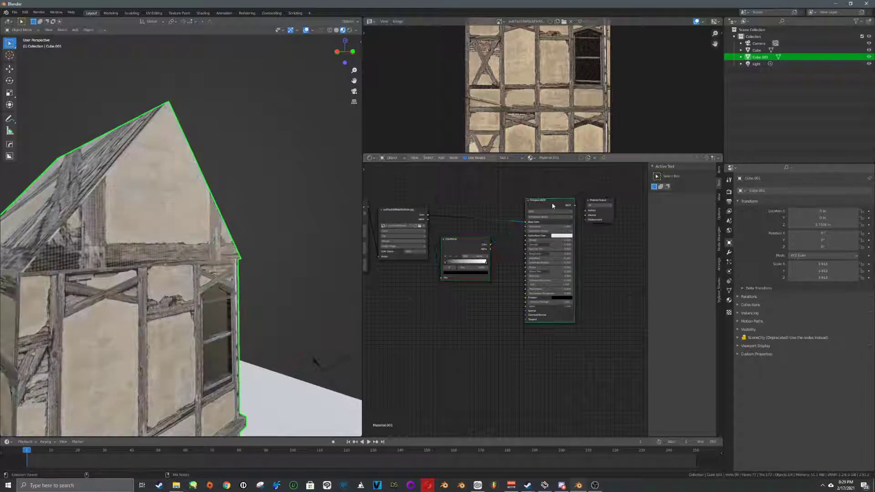
# Step: Connect the ColorRamp's Color to the Principled BSDF Roughness and rearrange its stops to run from white to black near mid-ramp
pyautogui.moveTo(195, 227); pyautogui.dragTo(269, 242, button='middle')
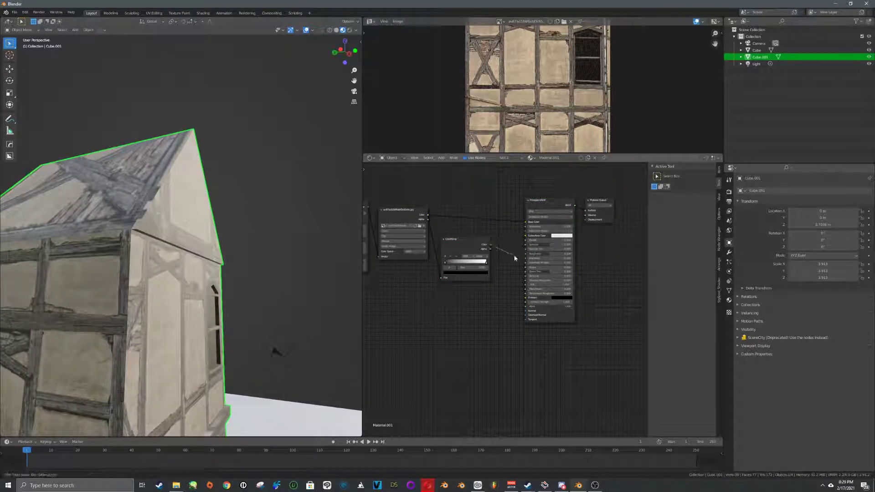
pyautogui.moveTo(526, 257); pyautogui.dragTo(526, 254)
pyautogui.moveTo(264, 254)
pyautogui.mouseDown(button='middle')
pyautogui.moveTo(242, 252)
pyautogui.moveTo(272, 245)
pyautogui.moveTo(107, 267)
pyautogui.mouseUp(button='middle')
pyautogui.moveTo(447, 263)
pyautogui.mouseDown()
pyautogui.moveTo(469, 264)
pyautogui.moveTo(437, 266)
pyautogui.moveTo(503, 267)
pyautogui.moveTo(486, 266)
pyautogui.mouseUp()
pyautogui.moveTo(231, 253); pyautogui.dragTo(195, 260, button='middle')
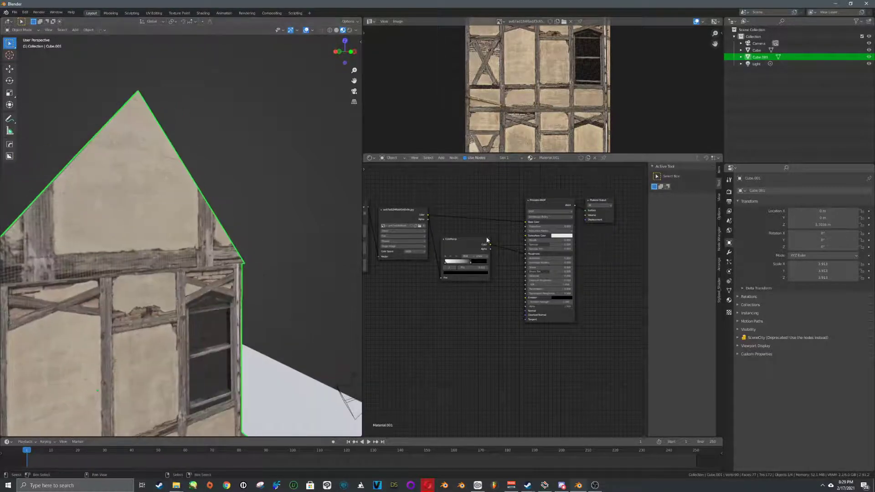
# Step: Duplicate the roughness ColorRamp and place the copy below the original
pyautogui.moveTo(465, 244); pyautogui.dragTo(459, 254)
pyautogui.moveTo(398, 275); pyautogui.dragTo(517, 244, button='middle')
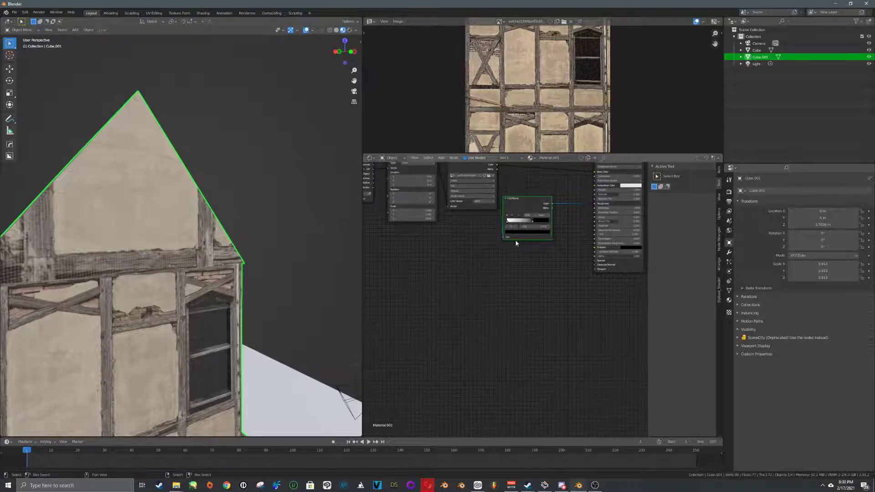
pyautogui.hotkey('shift', 'd')
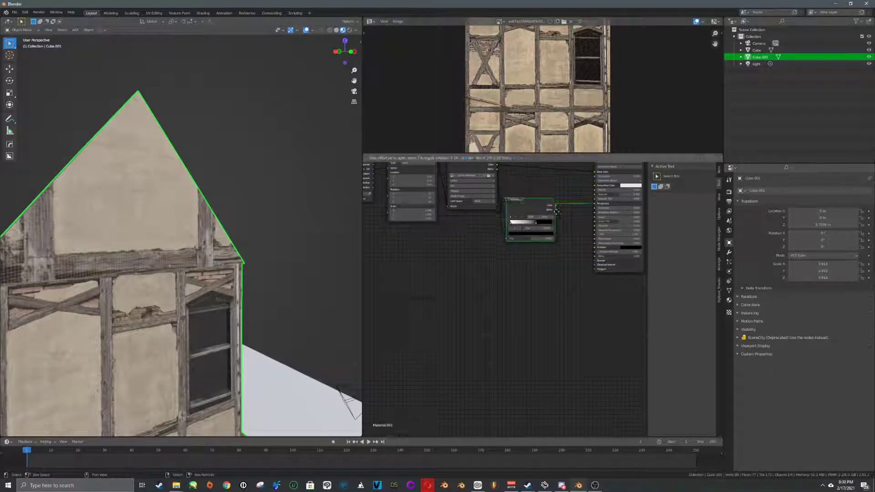
pyautogui.click(531, 304)
# Step: Add a Bump node beside the lower ColorRamp, below the Principled BSDF
pyautogui.hotkey('shift', 'a')
pyautogui.write('bu')
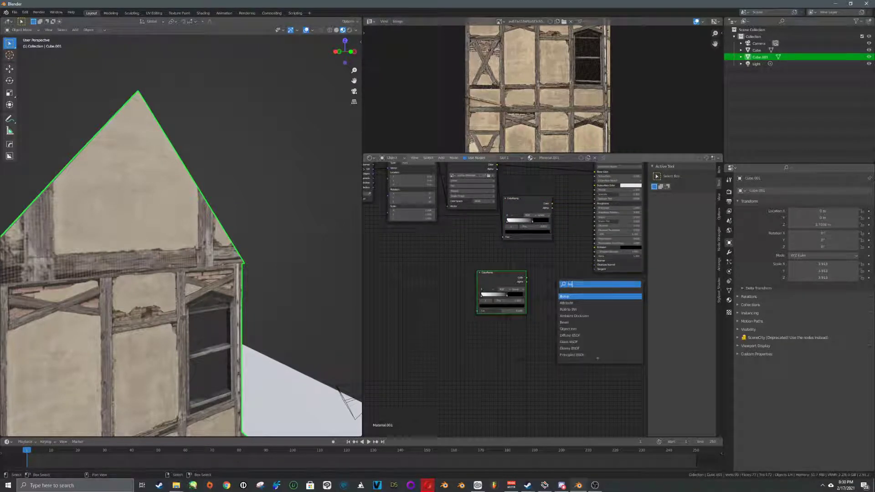
pyautogui.write('mp')
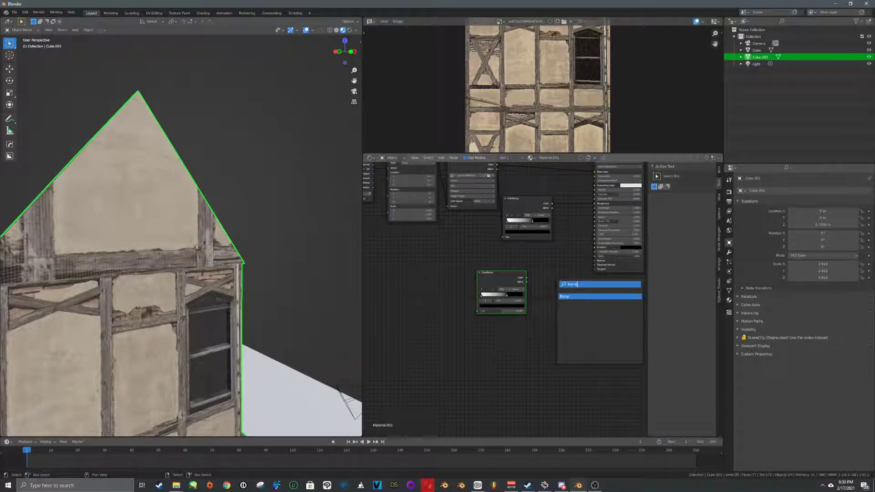
pyautogui.press('Return')
pyautogui.click(563, 286)
# Step: Delete the copied ColorRamp next to the Bump node, along with a second duplicate of the roughness ramp
pyautogui.scroll(5, 504, 299)
pyautogui.click(506, 272)
pyautogui.scroll(-3, 506, 297)
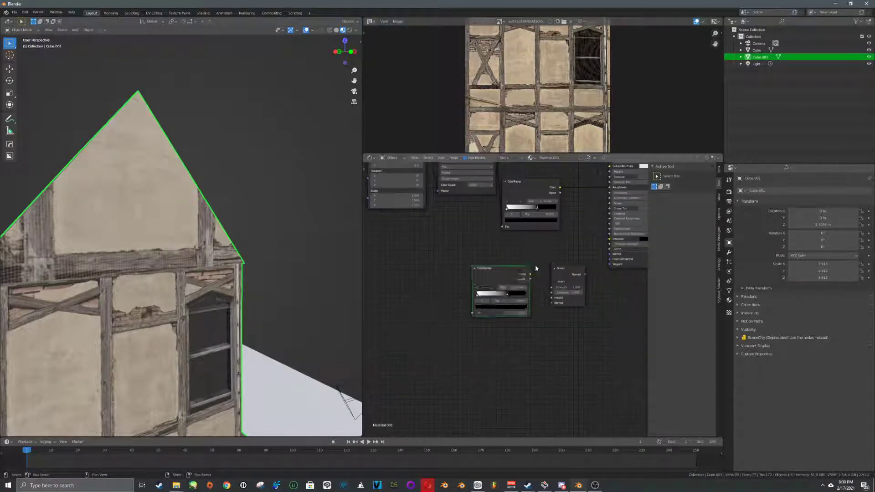
pyautogui.press('x')
pyautogui.moveTo(488, 195); pyautogui.dragTo(523, 217, button='middle')
pyautogui.hotkey('shift', 'd')
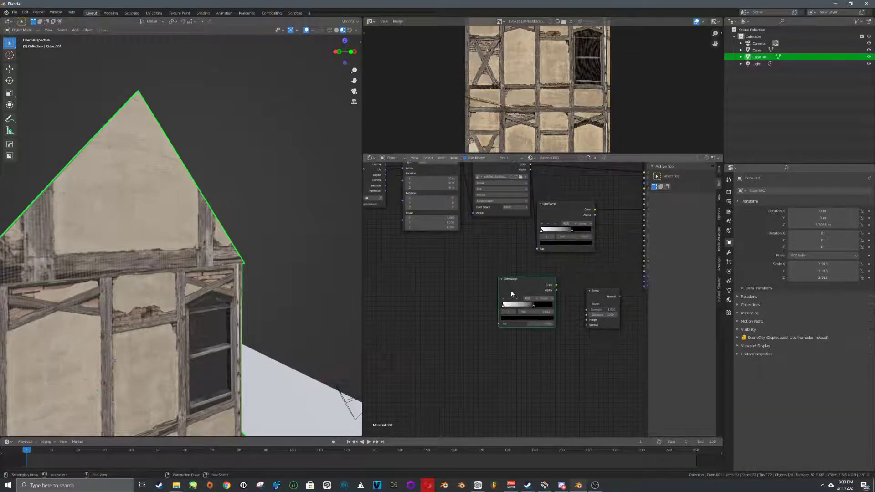
pyautogui.press('x')
# Step: Add a fresh ColorRamp node beside the Bump node and link the image texture's Color to its Fac
pyautogui.hotkey('shift', 'a')
pyautogui.click(537, 280)
pyautogui.write('colo')
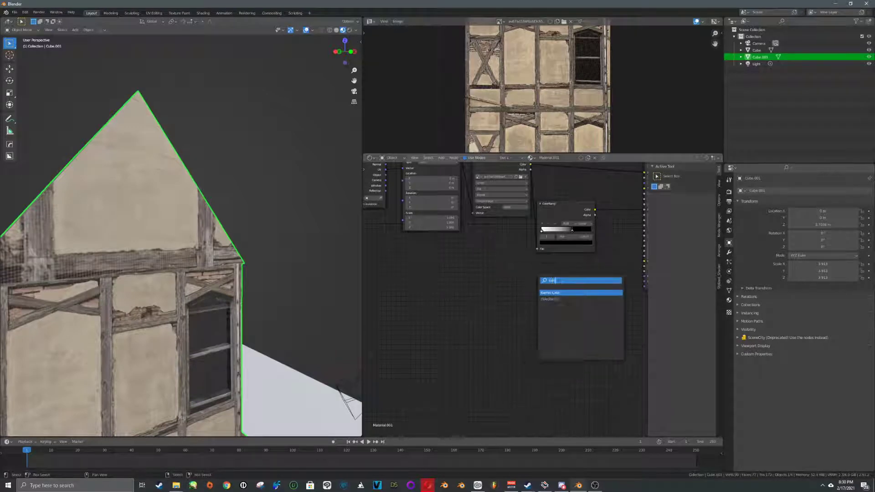
pyautogui.click(549, 299)
pyautogui.click(531, 296)
pyautogui.moveTo(531, 296); pyautogui.dragTo(512, 304, button='middle')
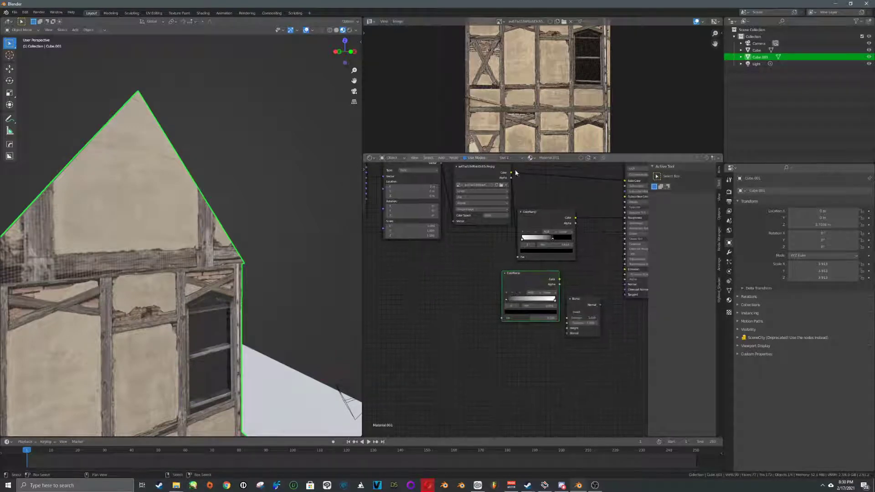
pyautogui.moveTo(512, 173); pyautogui.dragTo(520, 196)
# Step: Space out the two ColorRamp nodes, shifting the roughness ramp towards the shader and the bump ramp away from the Bump node
pyautogui.scroll(-2, 523, 274)
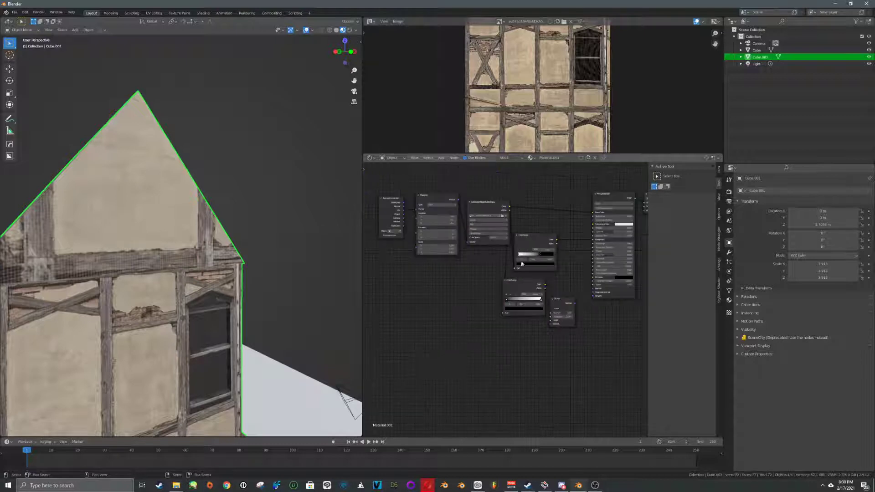
pyautogui.moveTo(536, 241); pyautogui.dragTo(551, 231)
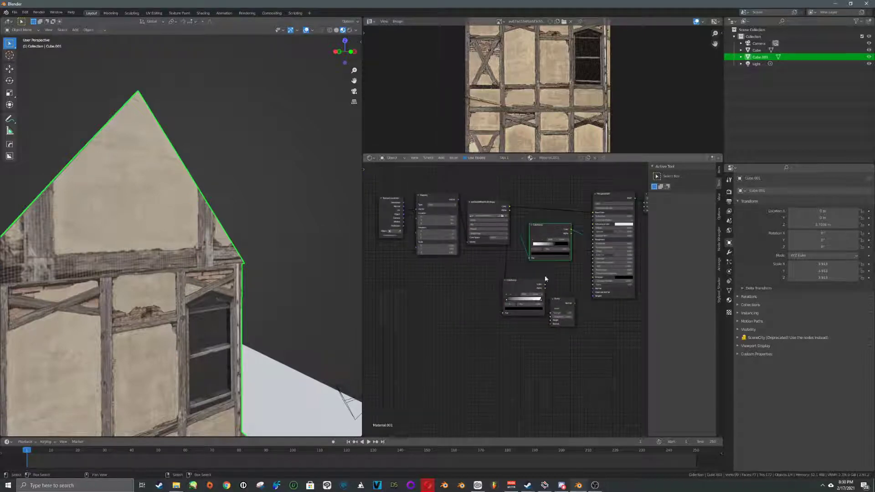
pyautogui.moveTo(546, 276); pyautogui.dragTo(557, 236, button='middle')
pyautogui.moveTo(535, 248); pyautogui.dragTo(513, 258)
pyautogui.scroll(3, 551, 267)
pyautogui.moveTo(555, 223); pyautogui.dragTo(544, 262, button='middle')
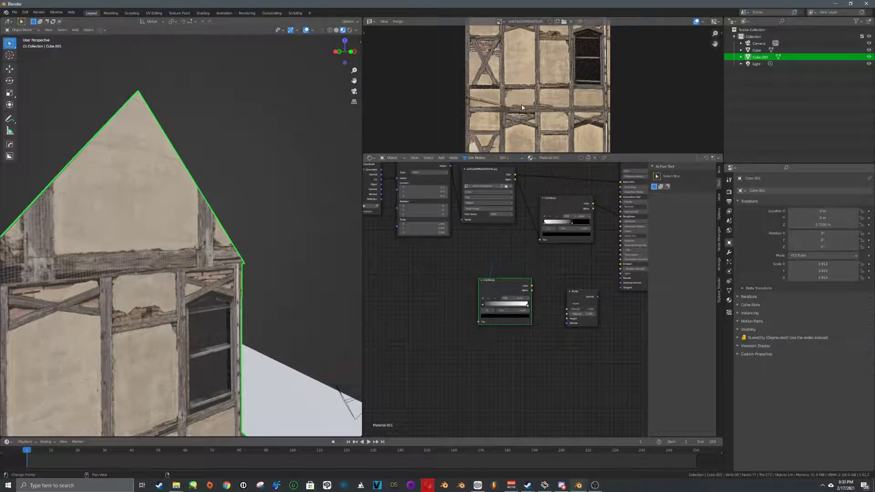
# Step: Connect the new ColorRamp's Color to the Bump Height and the Bump Normal to the Principled BSDF Normal
pyautogui.moveTo(537, 293); pyautogui.dragTo(489, 244, button='middle')
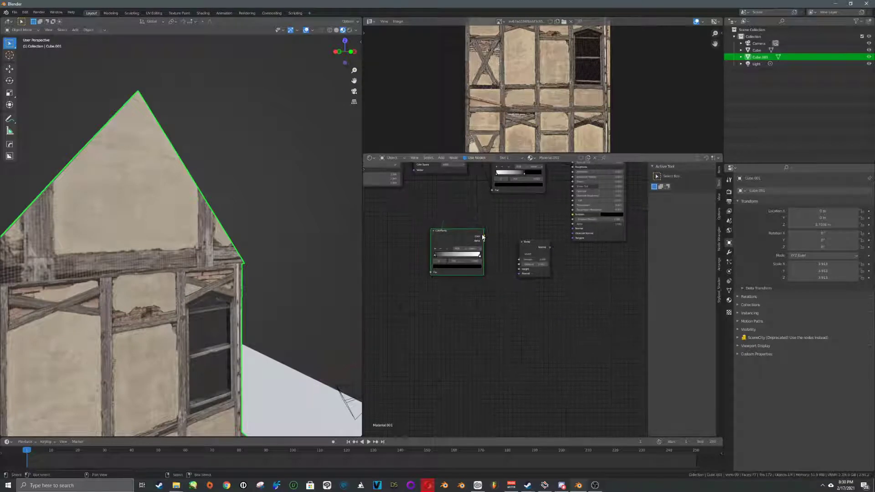
pyautogui.moveTo(483, 237); pyautogui.dragTo(520, 270)
pyautogui.scroll(2, 524, 269)
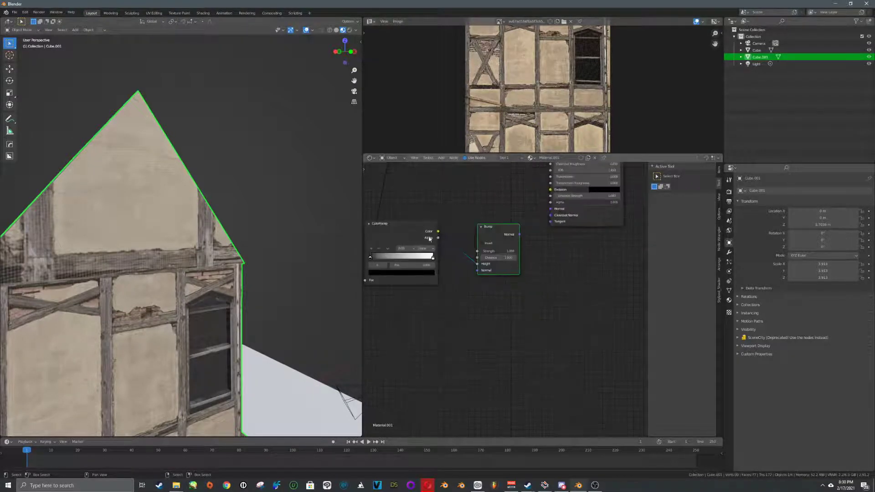
pyautogui.moveTo(537, 244); pyautogui.dragTo(536, 259, button='middle')
pyautogui.moveTo(518, 250); pyautogui.dragTo(550, 224)
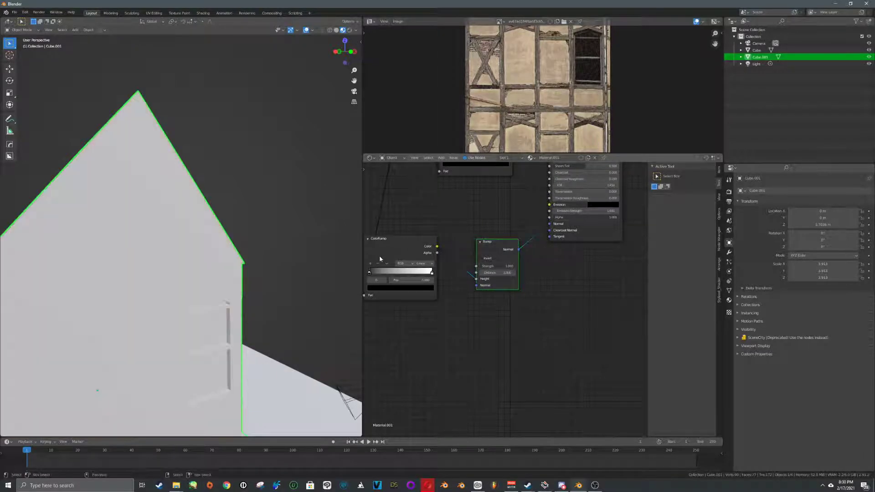
# Step: Lower the Bump node's Strength to about 0.1 and check the relief on the wall up close
pyautogui.moveTo(278, 251); pyautogui.dragTo(244, 225, button='middle')
pyautogui.scroll(3, 524, 237)
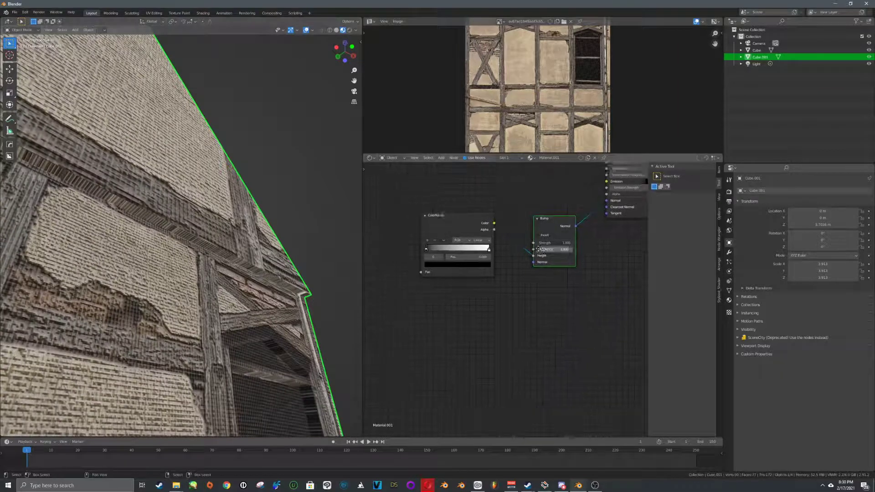
pyautogui.moveTo(589, 223); pyautogui.dragTo(550, 222)
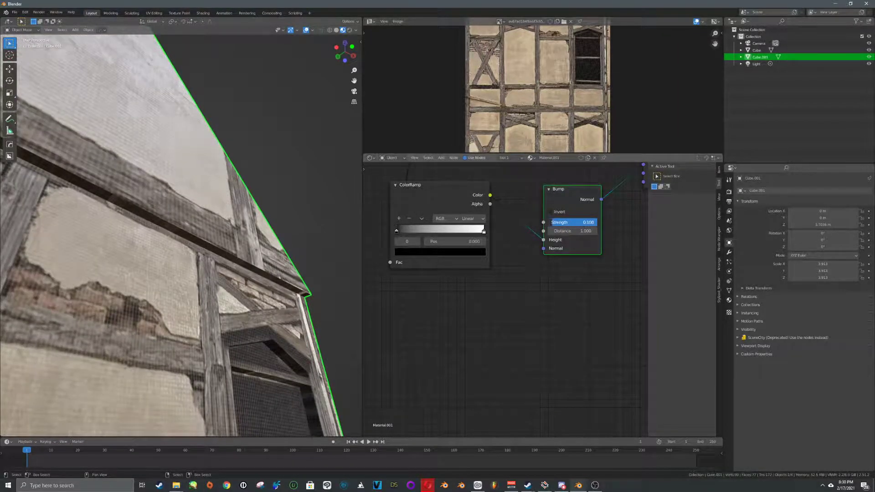
pyautogui.moveTo(274, 256); pyautogui.dragTo(274, 261, button='middle')
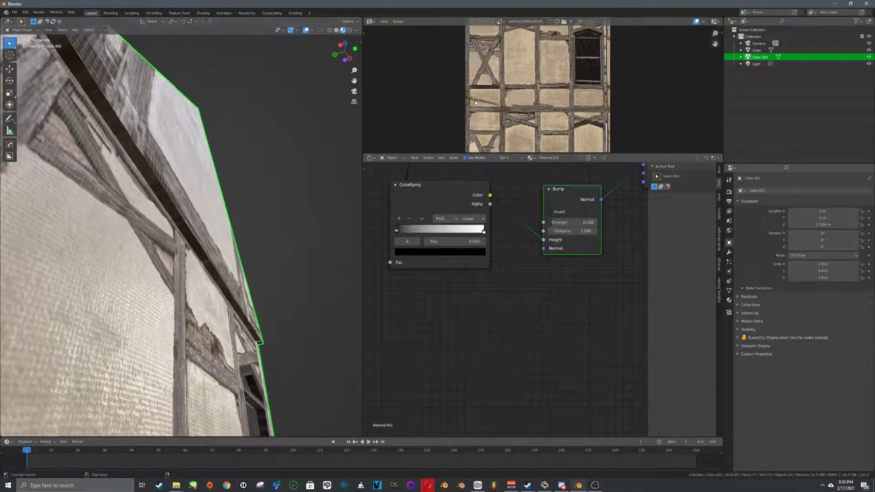
pyautogui.scroll(5, 487, 129)
pyautogui.scroll(-8, 536, 87)
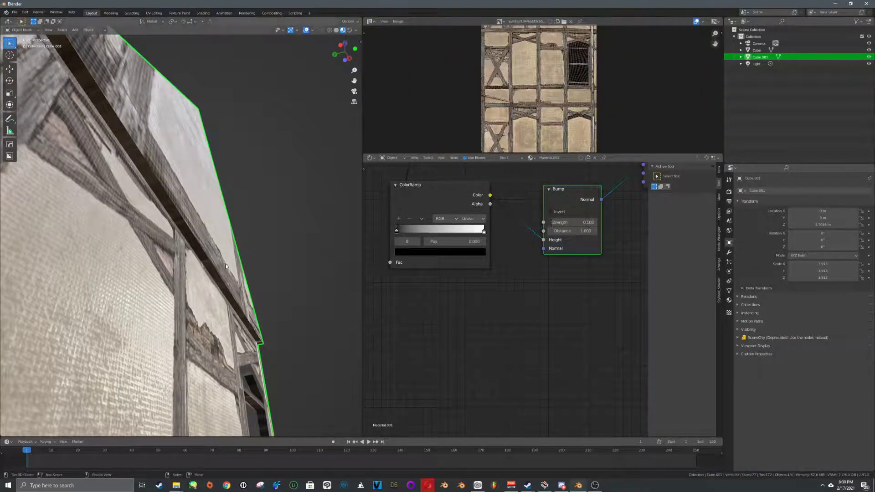
# Step: In Edit Mode, knife-cut the front gable from roof edge to roof edge along the upper side of its horizontal beam
pyautogui.moveTo(203, 226); pyautogui.dragTo(220, 261, button='middle')
pyautogui.scroll(-3, 209, 271)
pyautogui.scroll(-6, 217, 271)
pyautogui.scroll(6, 196, 277)
pyautogui.press('Tab')
pyautogui.hotkey('alt', 'a')
pyautogui.scroll(2, 144, 261)
pyautogui.scroll(-4, 143, 260)
pyautogui.hotkey('ctrl', 'r')
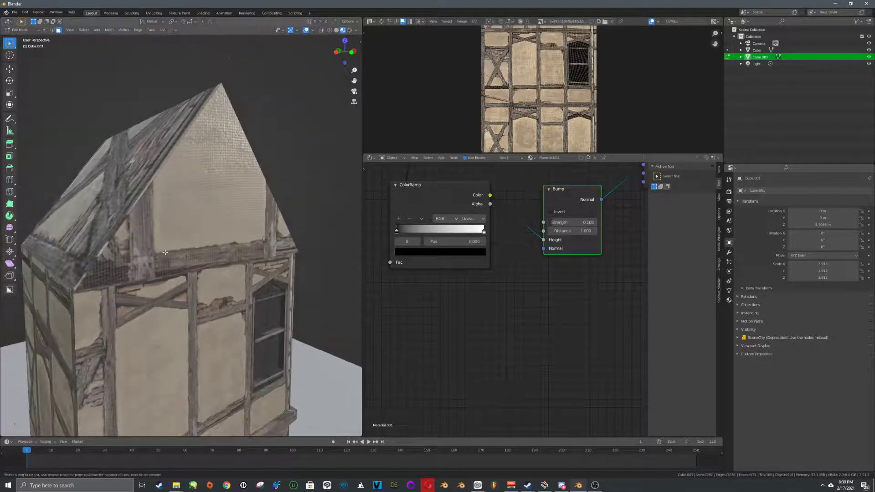
pyautogui.press('Escape')
pyautogui.press('k')
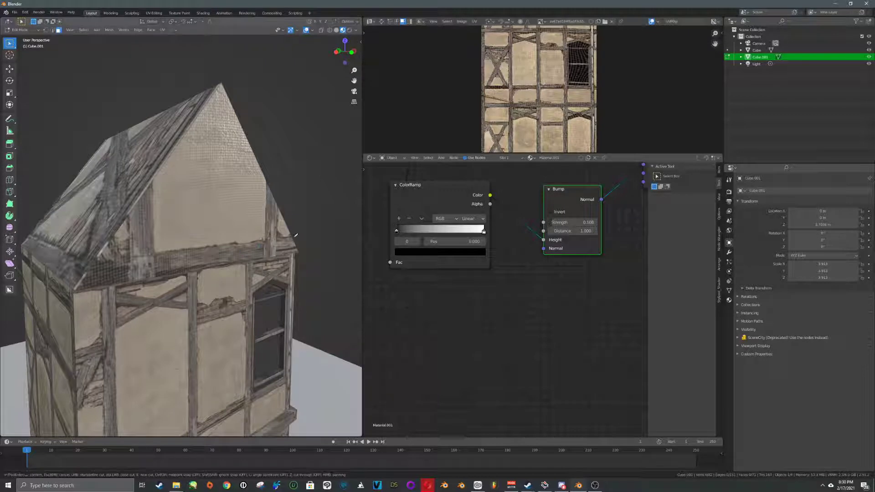
pyautogui.click(290, 236)
pyautogui.click(95, 263)
pyautogui.press('Return')
# Step: Select the beam strip below the gable cut, extrude it outward along its normal and leave Edit Mode
pyautogui.click(161, 265)
pyautogui.moveTo(162, 265); pyautogui.dragTo(255, 279, button='middle')
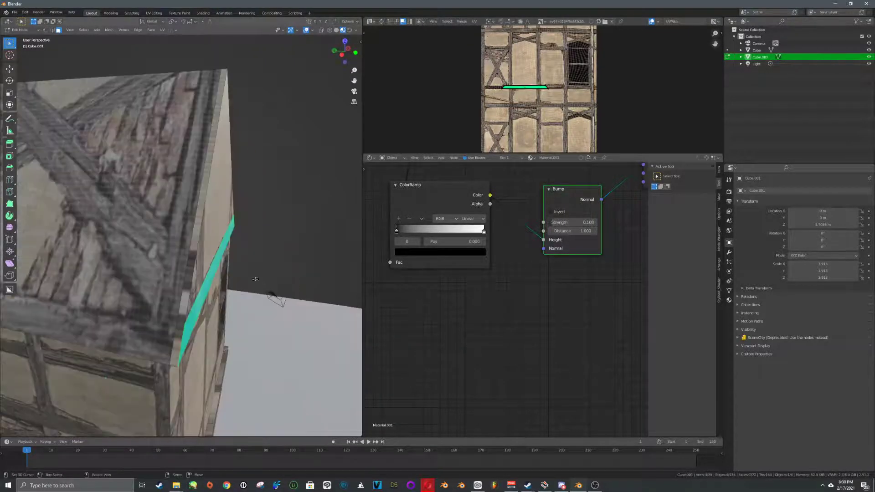
pyautogui.hotkey('alt', 'e')
pyautogui.click(264, 275)
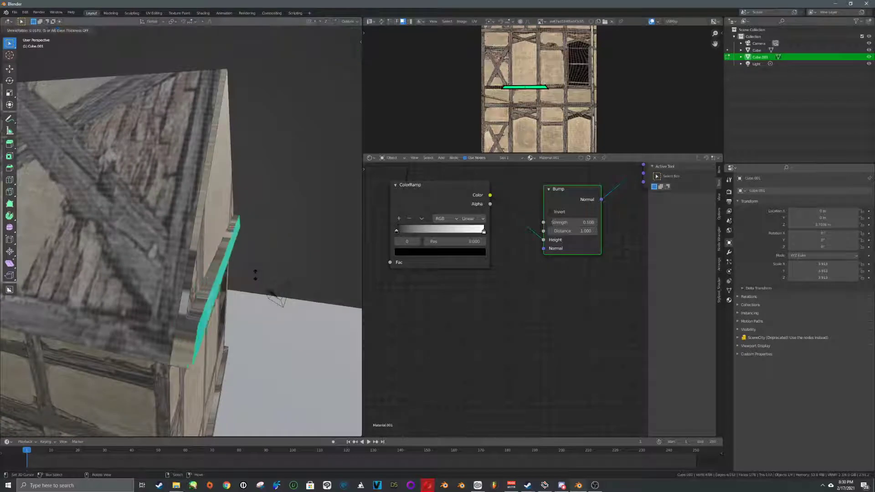
pyautogui.click(253, 273)
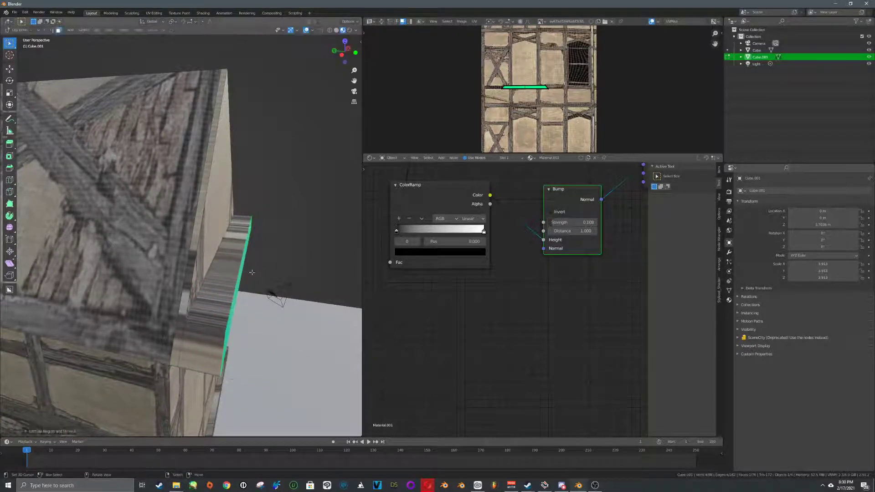
pyautogui.scroll(-9, 255, 292)
pyautogui.press('Tab')
pyautogui.rightClick(261, 317)
pyautogui.moveTo(261, 317); pyautogui.dragTo(132, 273, button='middle')
pyautogui.scroll(3, 233, 295)
pyautogui.click(133, 273)
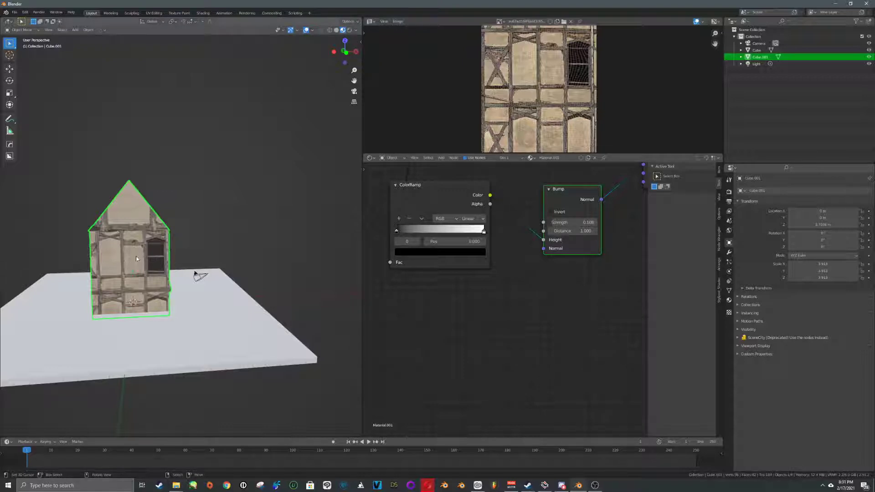
# Step: Move the texture coordinate, mapping and image texture nodes away from the ColorRamps to open up space between them
pyautogui.scroll(-3, 506, 254)
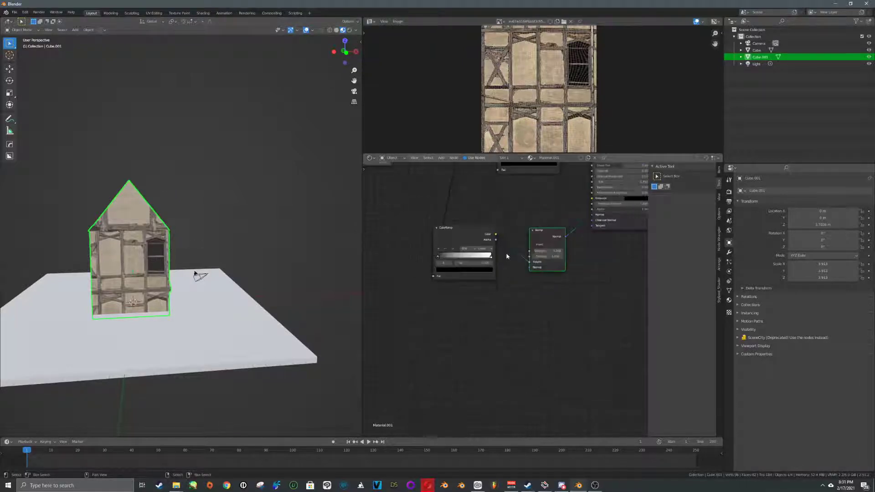
pyautogui.moveTo(517, 222); pyautogui.dragTo(529, 290, button='middle')
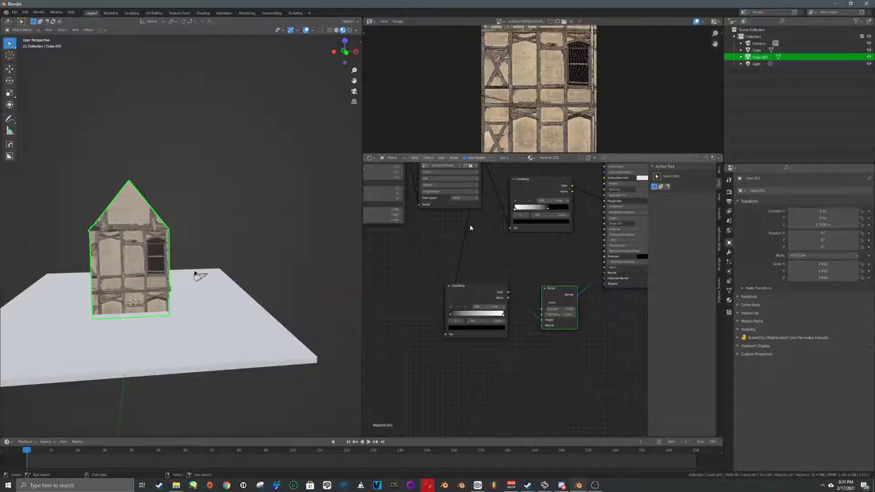
pyautogui.moveTo(471, 228); pyautogui.dragTo(498, 282, button='middle')
pyautogui.moveTo(557, 251); pyautogui.dragTo(546, 250)
pyautogui.moveTo(445, 250); pyautogui.dragTo(562, 254, button='middle')
pyautogui.scroll(-3, 447, 221)
pyautogui.moveTo(422, 193); pyautogui.dragTo(564, 263)
pyautogui.moveTo(563, 263); pyautogui.dragTo(442, 265)
pyautogui.moveTo(527, 308); pyautogui.dragTo(515, 286, button='middle')
pyautogui.click(589, 324)
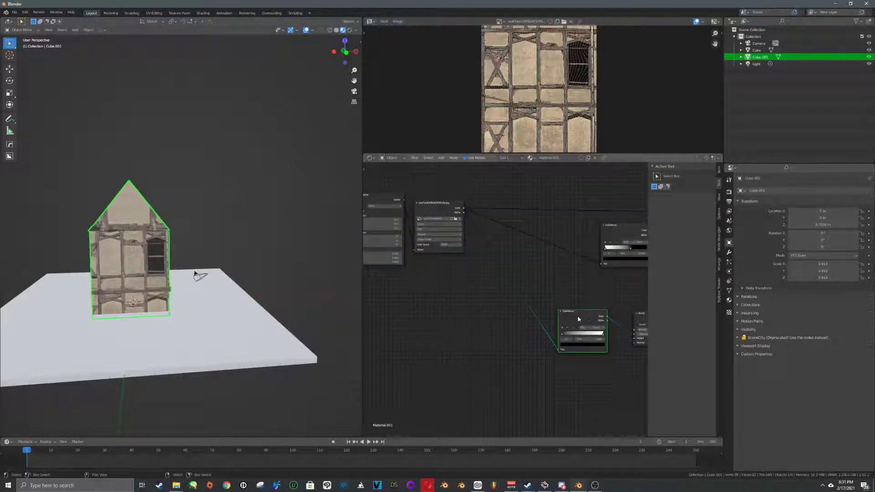
# Step: Move the bump's ColorRamp and the Bump node close together, just below the roughness ColorRamp
pyautogui.moveTo(578, 319); pyautogui.dragTo(569, 294)
pyautogui.moveTo(641, 317); pyautogui.dragTo(576, 308, button='middle')
pyautogui.moveTo(587, 311); pyautogui.dragTo(549, 287)
pyautogui.moveTo(515, 290); pyautogui.dragTo(590, 288, button='middle')
# Step: Duplicate the bump's ColorRamp, feed it the image texture's Color, preview it and set its black stop to about 0.32 to mask the plaster
pyautogui.click(590, 287)
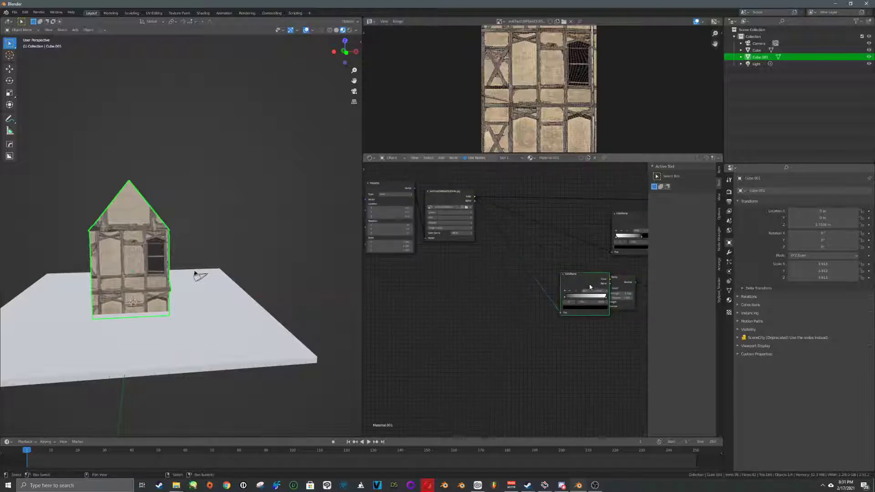
pyautogui.hotkey('shift', 'd')
pyautogui.click(474, 327)
pyautogui.moveTo(475, 197); pyautogui.dragTo(454, 353)
pyautogui.keyDown('ctrl'); pyautogui.keyDown('shift'); pyautogui.click(481, 326); pyautogui.keyUp('shift'); pyautogui.keyUp('ctrl')
pyautogui.scroll(5, 191, 285)
pyautogui.keyDown('shift'); pyautogui.moveTo(191, 285); pyautogui.dragTo(295, 231, button='middle'); pyautogui.keyUp('shift')
pyautogui.moveTo(460, 338)
pyautogui.mouseDown()
pyautogui.moveTo(479, 338)
pyautogui.moveTo(468, 338)
pyautogui.mouseUp()
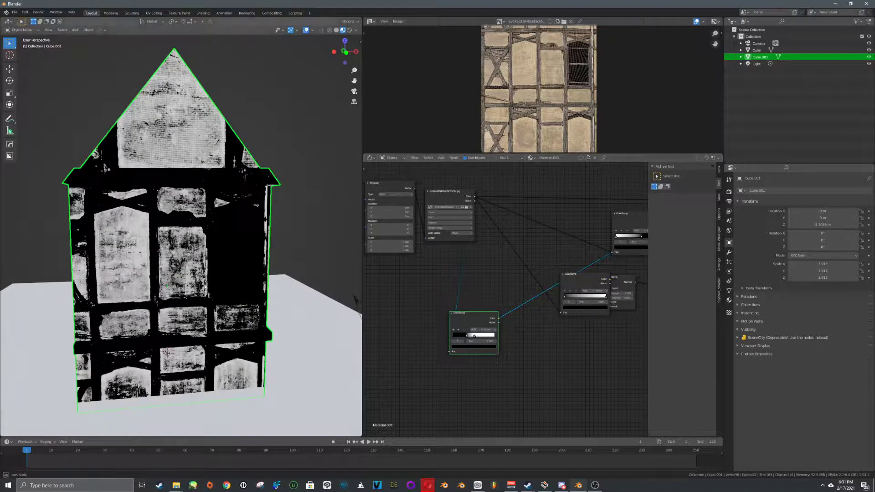
pyautogui.moveTo(352, 283); pyautogui.dragTo(351, 335, button='middle')
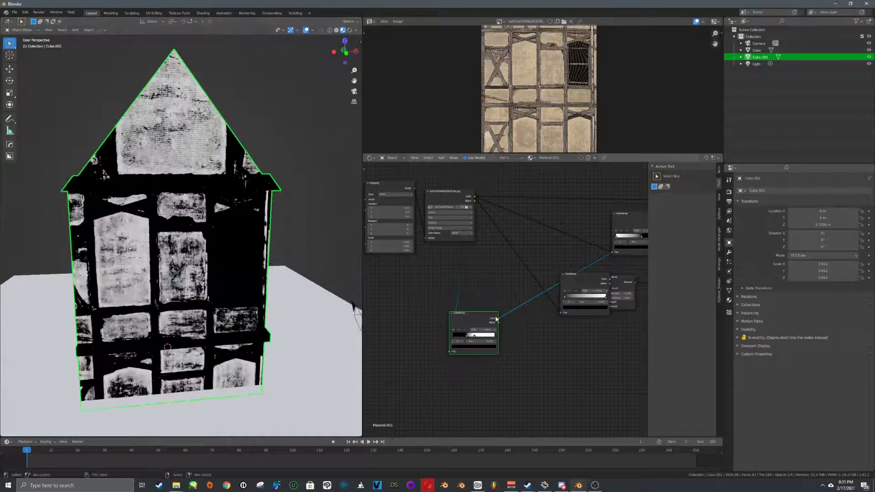
# Step: Add a Mix node beside the new mask ColorRamp, connect the ramp's Color to its Fac and preview the node
pyautogui.moveTo(568, 365); pyautogui.dragTo(559, 316, button='middle')
pyautogui.hotkey('shift', 'a')
pyautogui.click(561, 315)
pyautogui.write('hu')
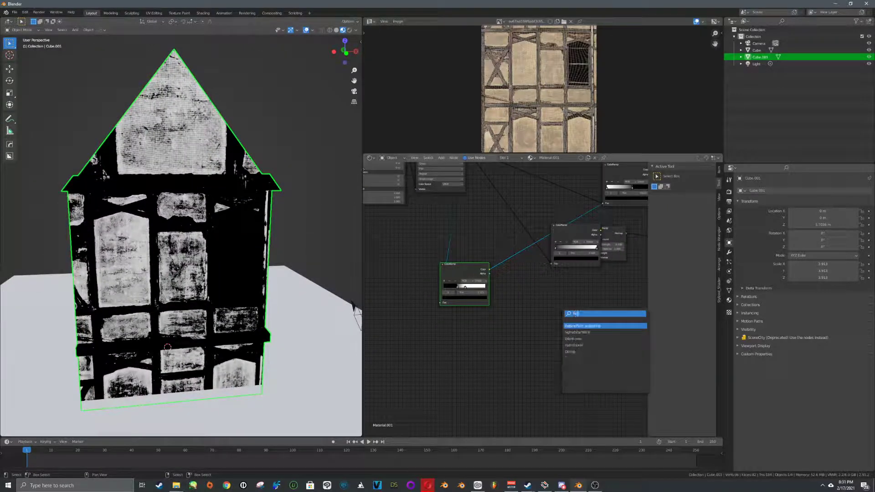
pyautogui.press('BackSpace')
pyautogui.press('BackSpace')
pyautogui.press('BackSpace')
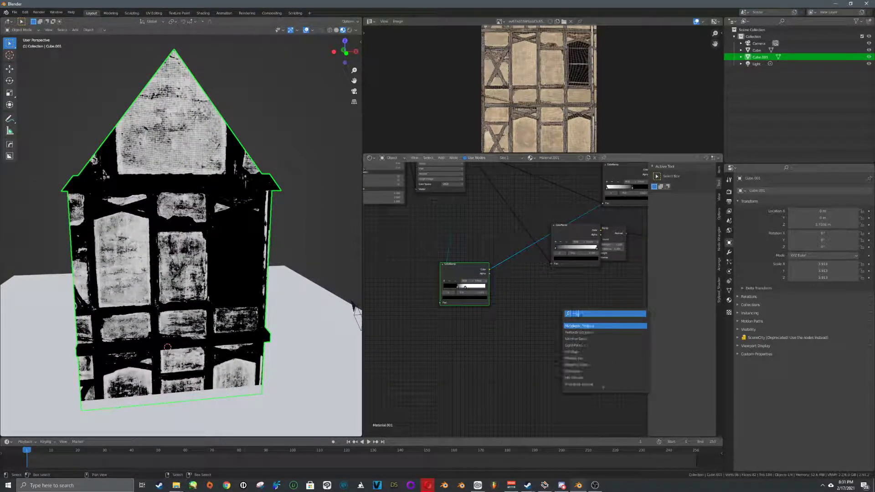
pyautogui.click(576, 332)
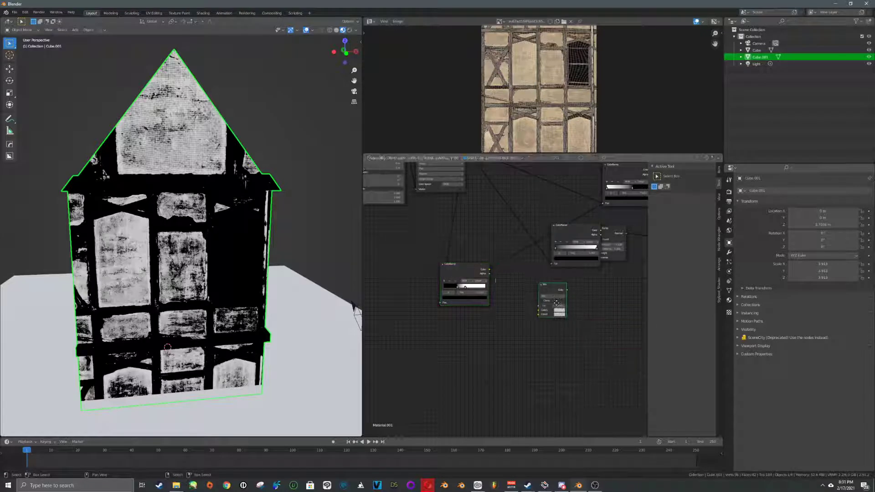
pyautogui.click(554, 300)
pyautogui.moveTo(490, 270); pyautogui.dragTo(501, 277)
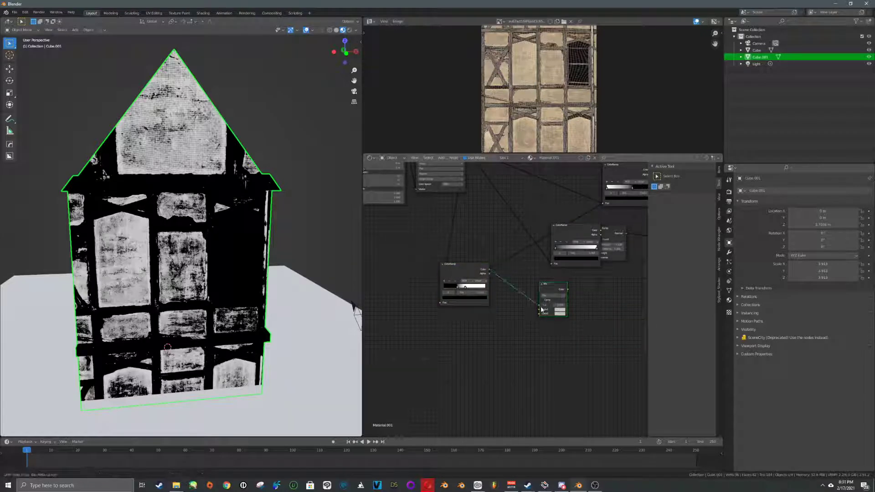
pyautogui.moveTo(542, 309); pyautogui.dragTo(541, 308)
pyautogui.keyDown('ctrl'); pyautogui.keyDown('shift'); pyautogui.click(554, 286); pyautogui.keyUp('shift'); pyautogui.keyUp('ctrl')
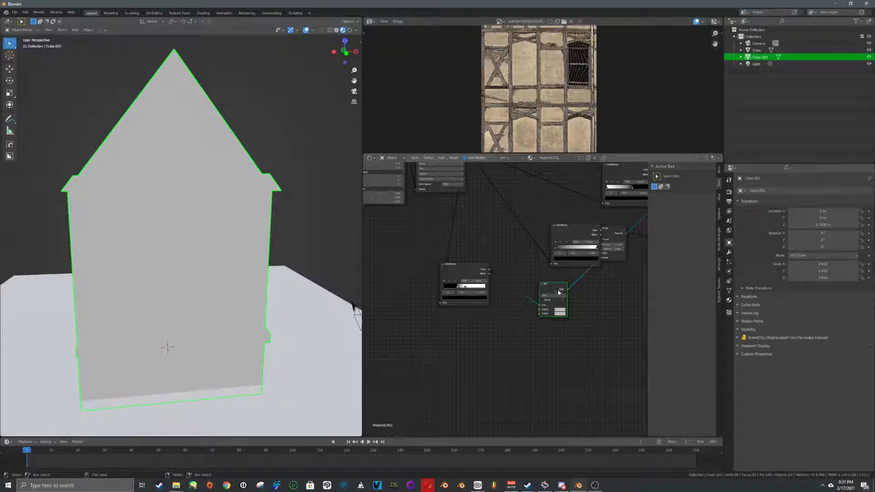
# Step: Set the Mix node's Color1 to black and Color2 to white
pyautogui.click(560, 311)
pyautogui.moveTo(590, 257); pyautogui.dragTo(590, 284)
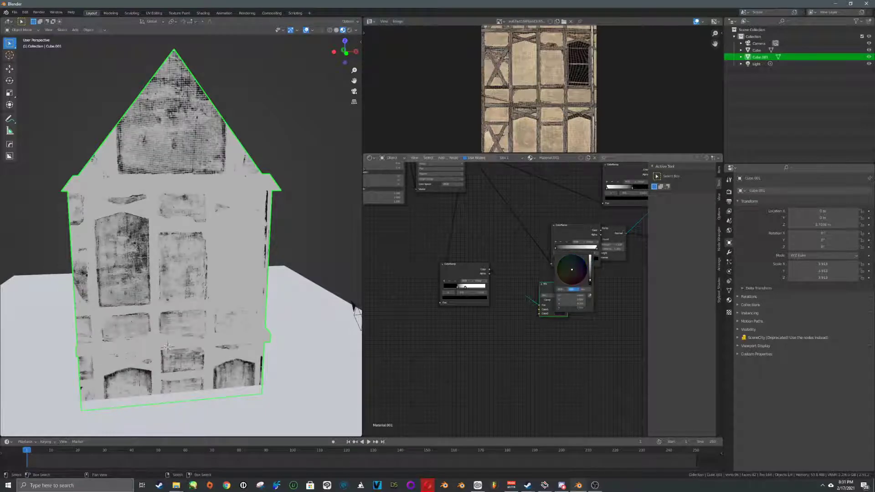
pyautogui.click(561, 309)
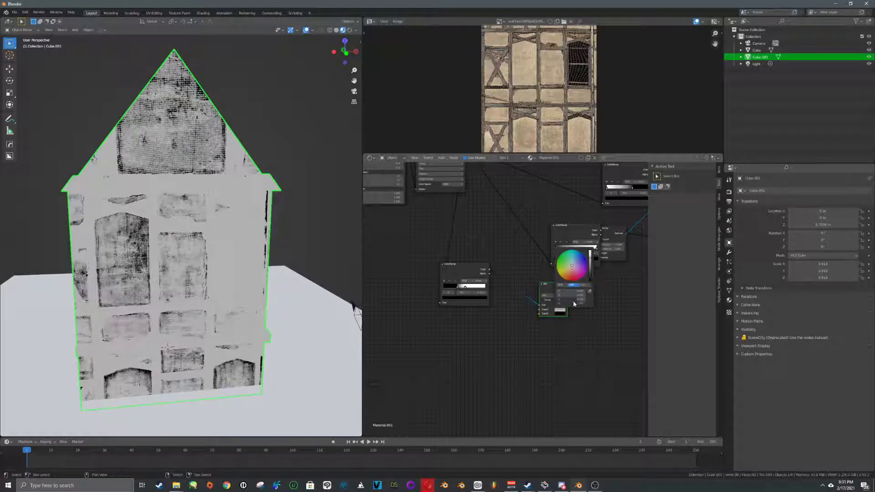
pyautogui.moveTo(590, 276)
pyautogui.mouseDown()
pyautogui.moveTo(590, 255)
pyautogui.moveTo(572, 270)
pyautogui.mouseUp()
pyautogui.click(560, 314)
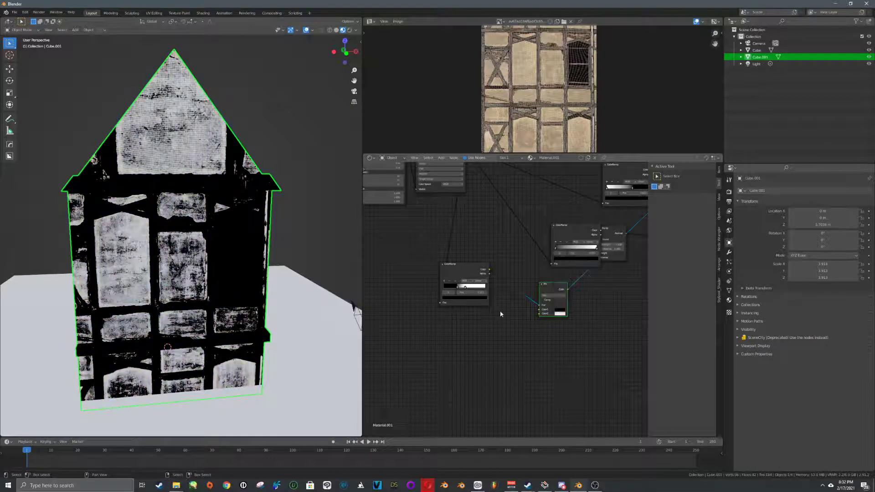
# Step: Replace the Mix node with a Hue Saturation Value node and connect the mask ColorRamp's Color to its Fac
pyautogui.hotkey('shift', 'a')
pyautogui.click(599, 317)
pyautogui.write('hue')
pyautogui.press('Return')
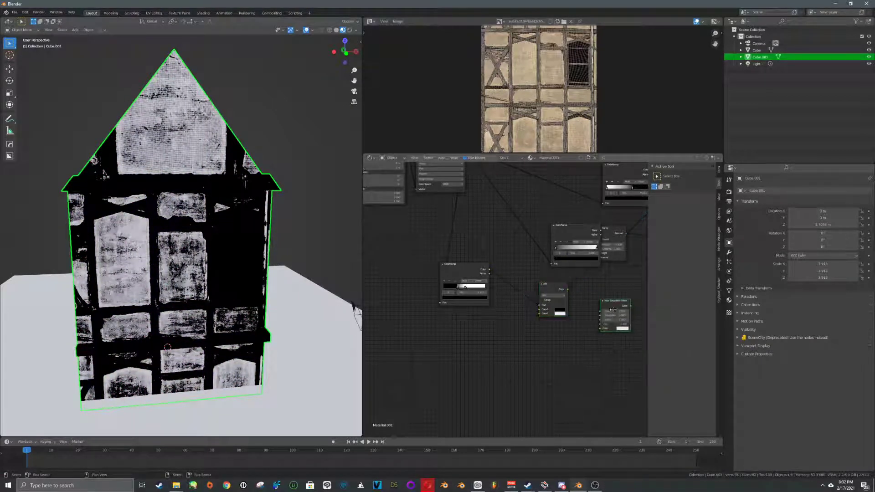
pyautogui.click(555, 290)
pyautogui.press('x')
pyautogui.moveTo(503, 287); pyautogui.dragTo(473, 279, button='middle')
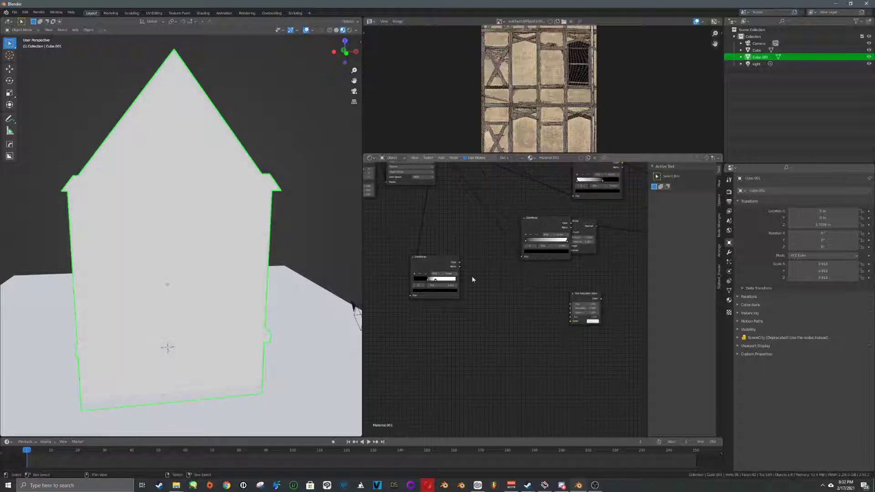
pyautogui.moveTo(460, 263); pyautogui.dragTo(570, 320)
# Step: Place the Hue Saturation Value node between the image texture's Color and the Principled BSDF's Base Color, and preview the full shader
pyautogui.moveTo(457, 163); pyautogui.dragTo(467, 210, button='middle')
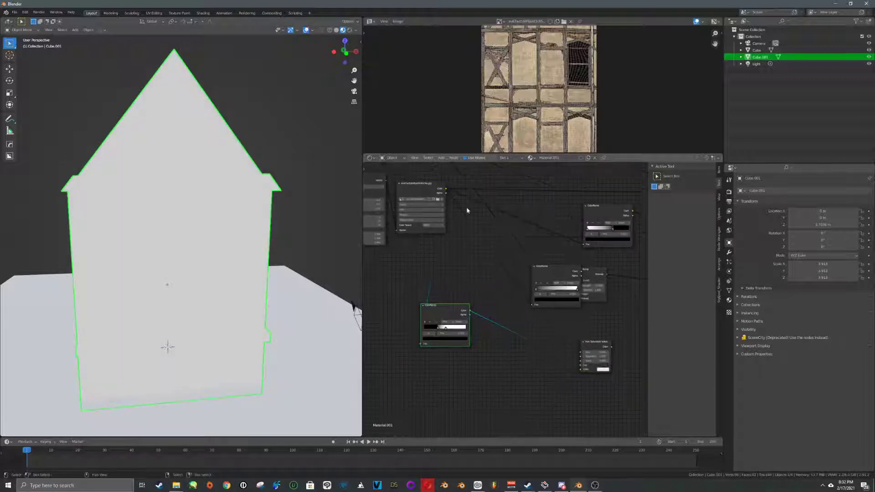
pyautogui.click(602, 365)
pyautogui.moveTo(602, 365); pyautogui.dragTo(525, 392, button='middle')
pyautogui.moveTo(524, 392); pyautogui.dragTo(518, 188)
pyautogui.moveTo(518, 189); pyautogui.dragTo(568, 215, button='middle')
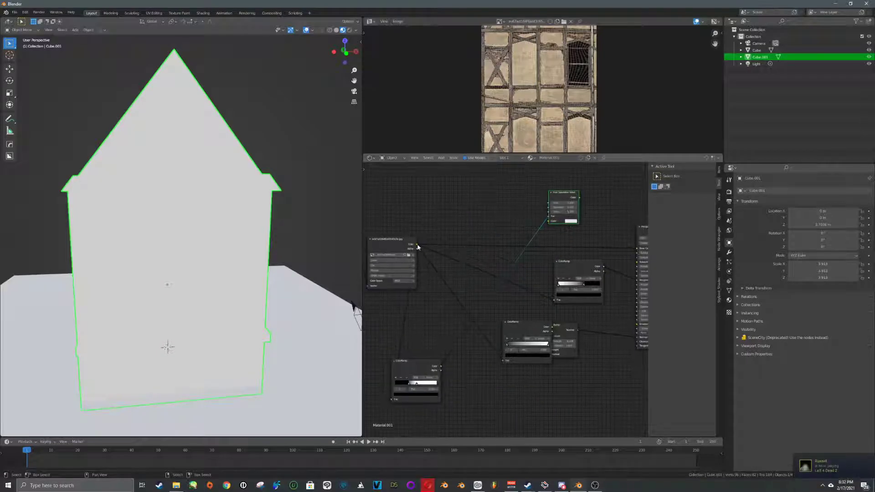
pyautogui.moveTo(417, 244); pyautogui.dragTo(551, 225)
pyautogui.moveTo(550, 225); pyautogui.dragTo(510, 228, button='middle')
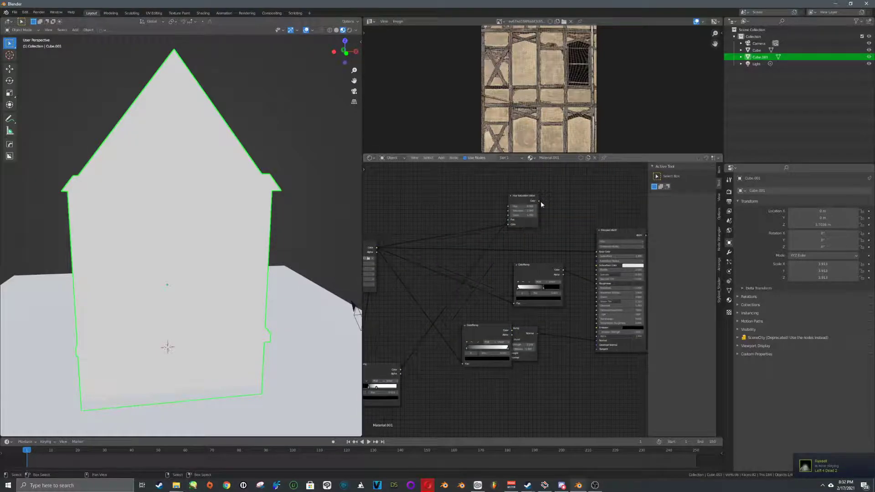
pyautogui.moveTo(539, 200); pyautogui.dragTo(505, 218)
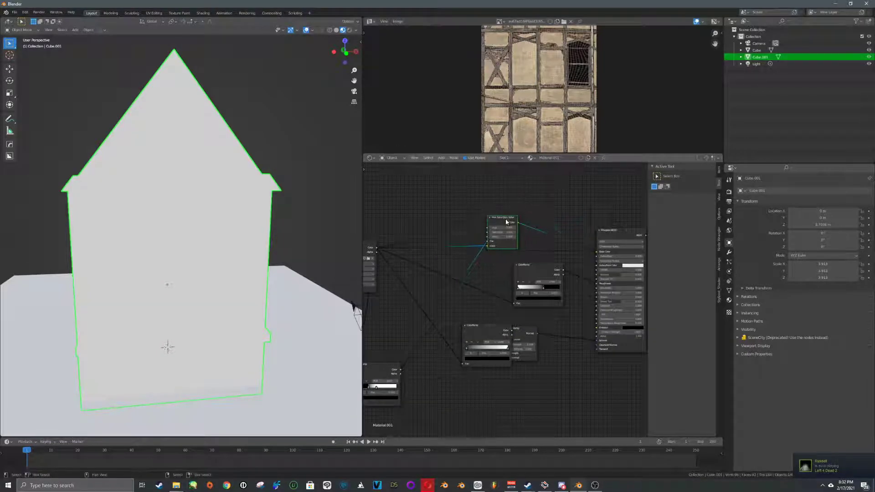
pyautogui.moveTo(505, 218); pyautogui.dragTo(522, 232, button='middle')
pyautogui.click(544, 223)
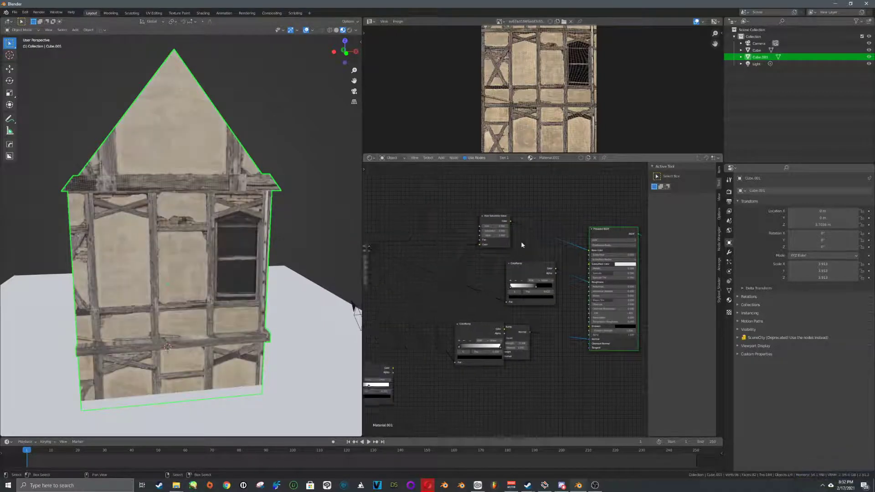
# Step: Try a different Hue on the Hue Saturation Value node, inspect the plaster up close and undo the change
pyautogui.moveTo(347, 218); pyautogui.dragTo(290, 227, button='middle')
pyautogui.scroll(4, 500, 303)
pyautogui.moveTo(500, 302); pyautogui.dragTo(534, 327, button='middle')
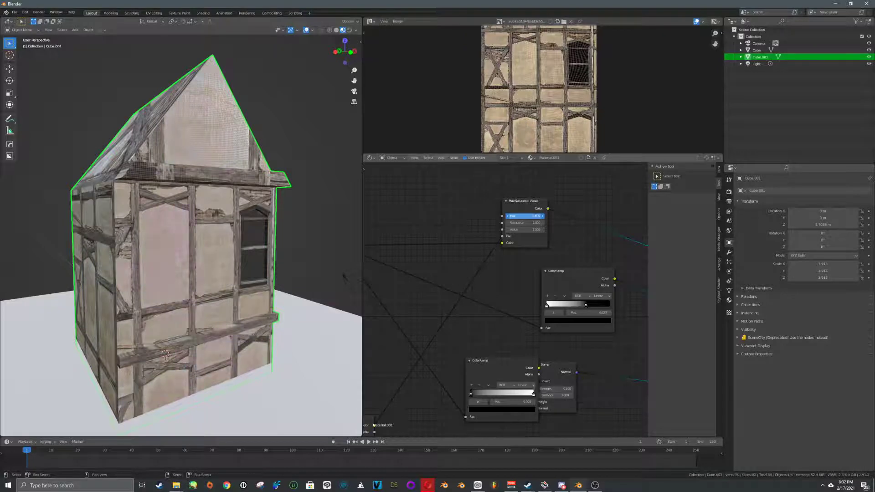
pyautogui.scroll(5, 322, 225)
pyautogui.moveTo(323, 224); pyautogui.dragTo(301, 225, button='middle')
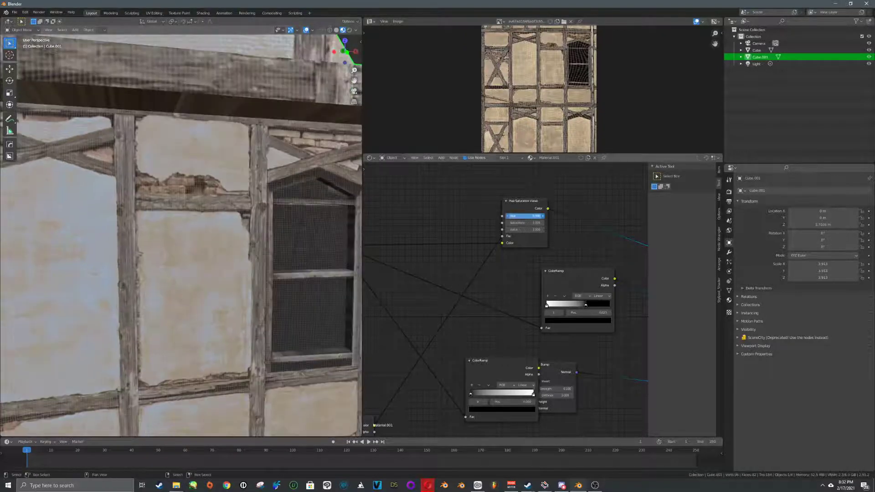
pyautogui.hotkey('ctrl', 'z')
pyautogui.scroll(-4, 323, 182)
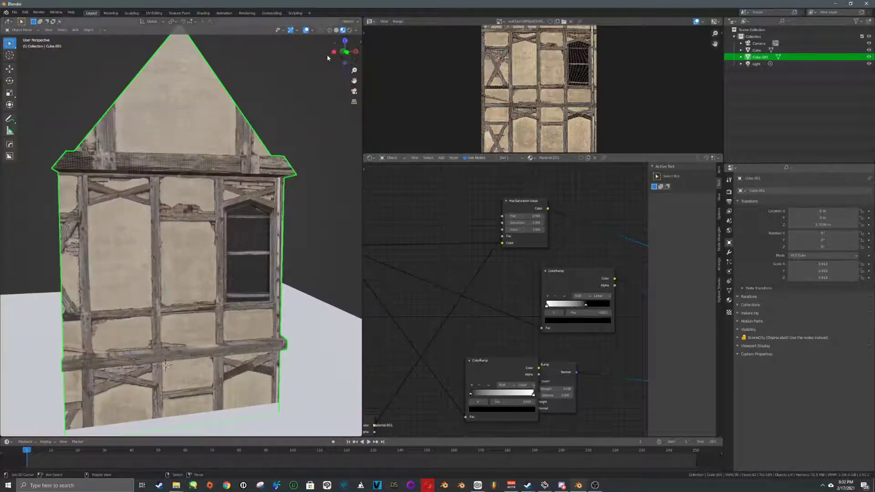
pyautogui.scroll(-4, 319, 137)
pyautogui.moveTo(292, 183); pyautogui.dragTo(319, 185, button='middle')
# Step: Shift the Hue to tint the plaster bluish, and move the mask ColorRamp's black stop nearer the start and its white stop to about 0.41
pyautogui.scroll(5, 531, 220)
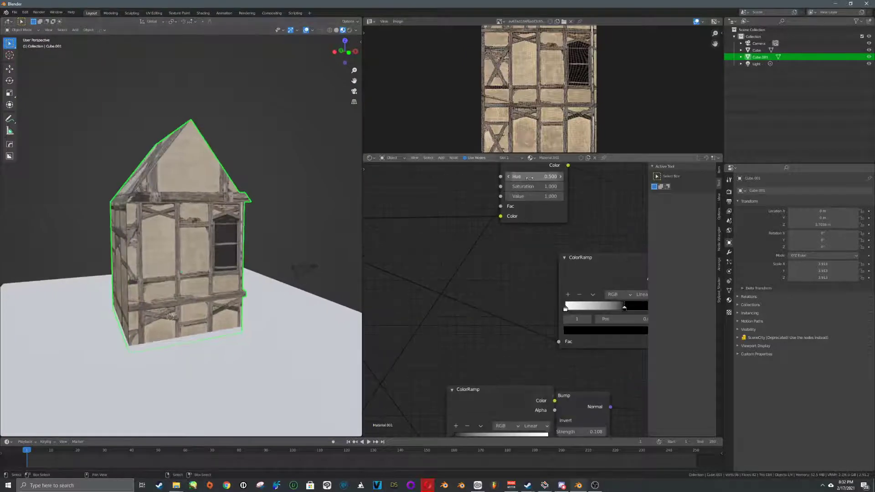
pyautogui.moveTo(544, 177); pyautogui.dragTo(566, 177)
pyautogui.moveTo(410, 382); pyautogui.dragTo(656, 157, button='middle')
pyautogui.scroll(1, 498, 295)
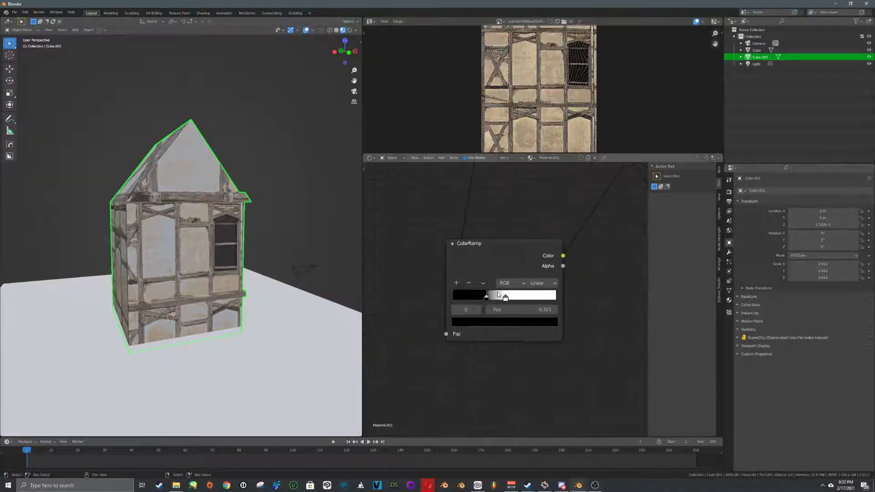
pyautogui.moveTo(485, 298)
pyautogui.mouseDown()
pyautogui.moveTo(453, 297)
pyautogui.moveTo(506, 299)
pyautogui.moveTo(497, 299)
pyautogui.mouseUp()
pyautogui.scroll(5, 258, 254)
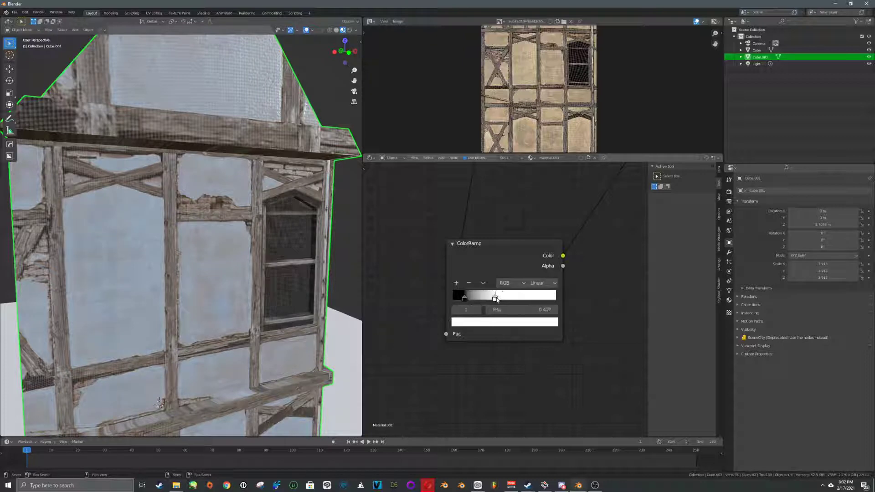
pyautogui.scroll(-6, 292, 256)
pyautogui.moveTo(448, 196); pyautogui.dragTo(466, 208, button='middle')
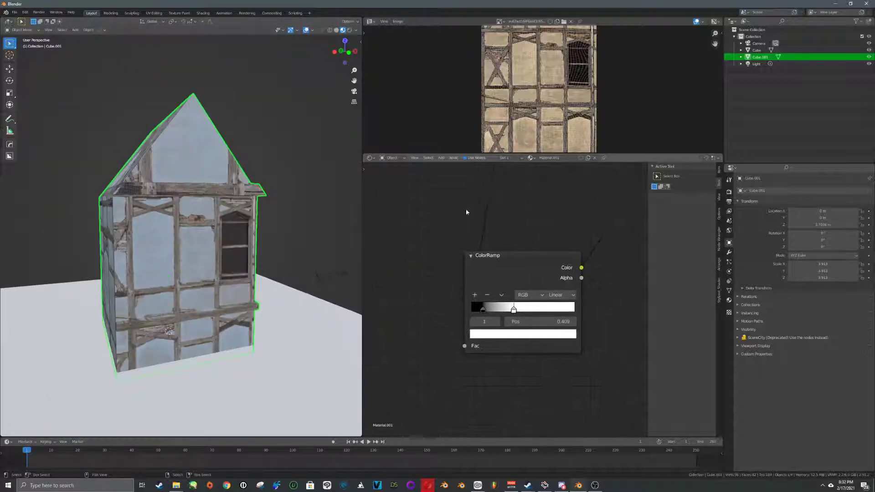
# Step: Reposition the Hue Saturation Value node above the roughness ColorRamp
pyautogui.scroll(-4, 260, 219)
pyautogui.moveTo(257, 220); pyautogui.dragTo(284, 219, button='middle')
pyautogui.moveTo(505, 220); pyautogui.dragTo(442, 388, button='middle')
pyautogui.scroll(-6, 504, 258)
pyautogui.moveTo(507, 246); pyautogui.dragTo(370, 336, button='middle')
pyautogui.moveTo(527, 255); pyautogui.dragTo(545, 254)
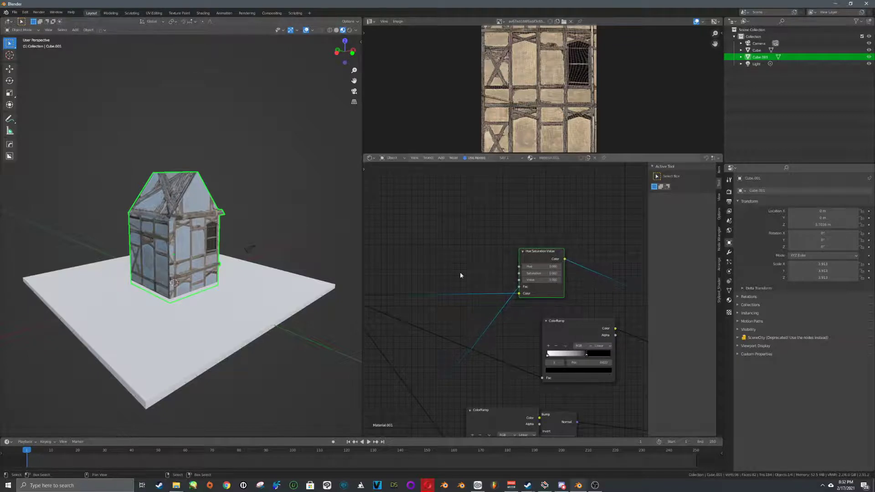
# Step: Duplicate the house next to the original to compare their colours, and delete the copy
pyautogui.hotkey('shift', 'd')
pyautogui.click(280, 208)
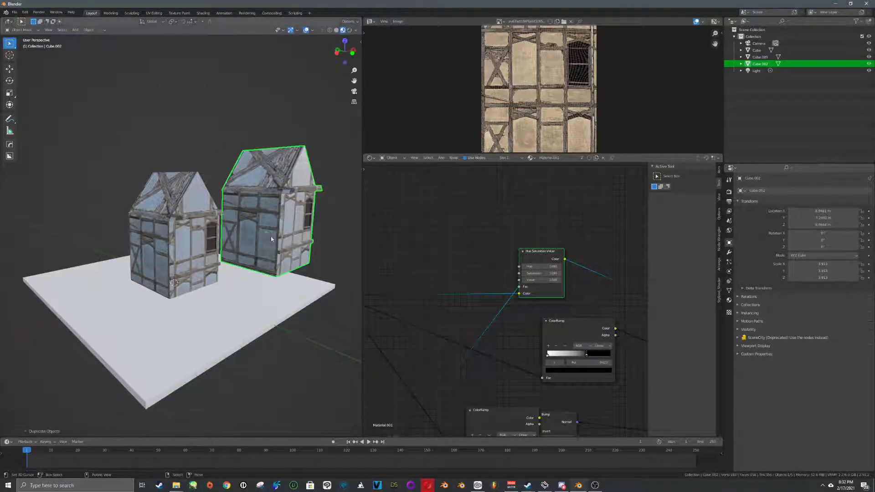
pyautogui.press('Delete')
# Step: Add an Object Info node to the house material and connect its Random output to the Hue input of the Hue Saturation Value node
pyautogui.click(204, 236)
pyautogui.moveTo(496, 276); pyautogui.dragTo(599, 294, button='middle')
pyautogui.hotkey('shift', 'a')
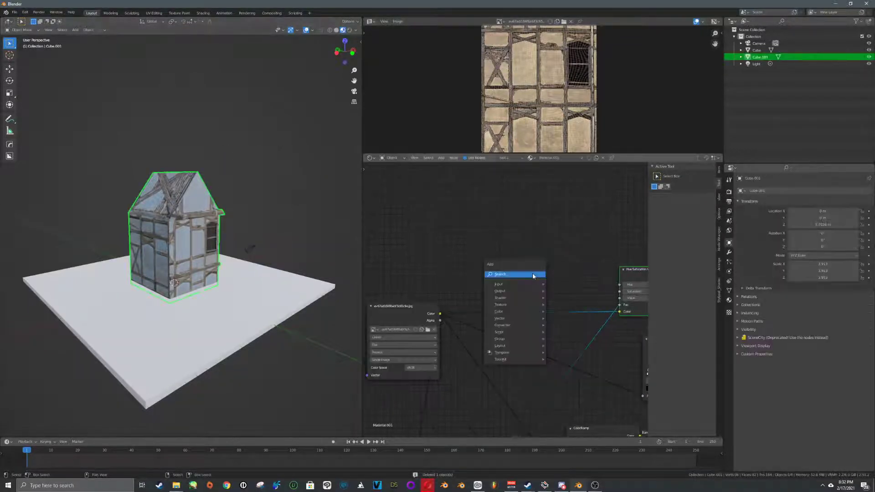
pyautogui.click(535, 275)
pyautogui.write('objec')
pyautogui.press('Return')
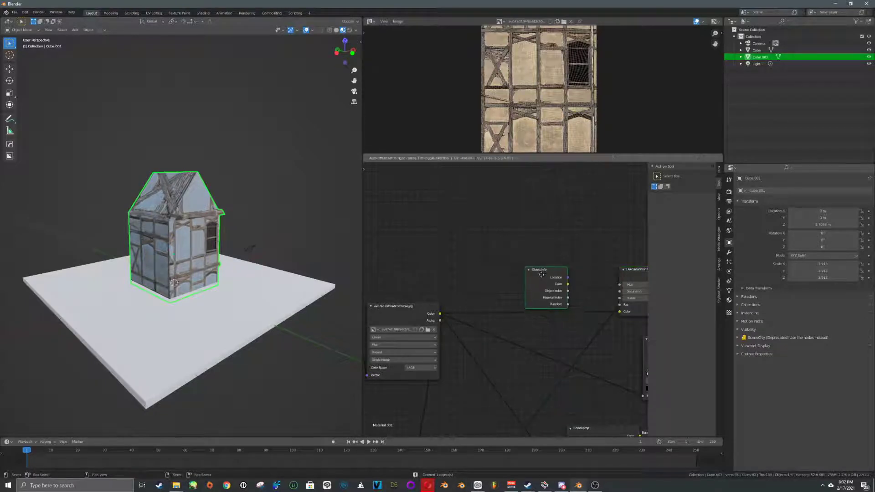
pyautogui.click(542, 250)
pyautogui.moveTo(544, 268); pyautogui.dragTo(614, 272)
pyautogui.moveTo(504, 255); pyautogui.dragTo(581, 273)
# Step: Duplicate the house five times and spread the copies around it to test the random plaster colours
pyautogui.moveTo(242, 253); pyautogui.dragTo(203, 238, button='middle')
pyautogui.hotkey('shift', 'd')
pyautogui.click(290, 234)
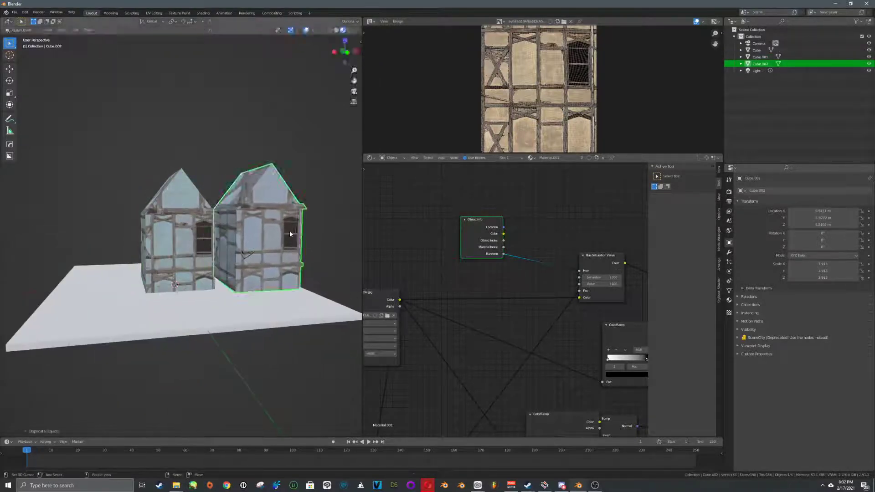
pyautogui.hotkey('shift', 'd')
pyautogui.click(199, 118)
pyautogui.hotkey('shift', 'd')
pyautogui.click(99, 244)
pyautogui.hotkey('shift', 'd')
pyautogui.click(94, 97)
pyautogui.hotkey('shift', 'd')
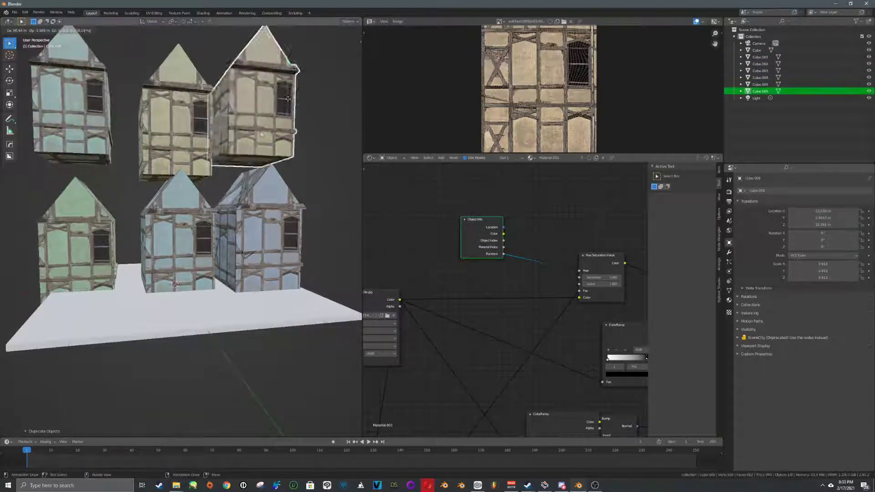
pyautogui.click(288, 98)
# Step: Delete the three upper houses and the two lower ones with green and teal plaster, keeping only the blue one
pyautogui.scroll(-3, 277, 182)
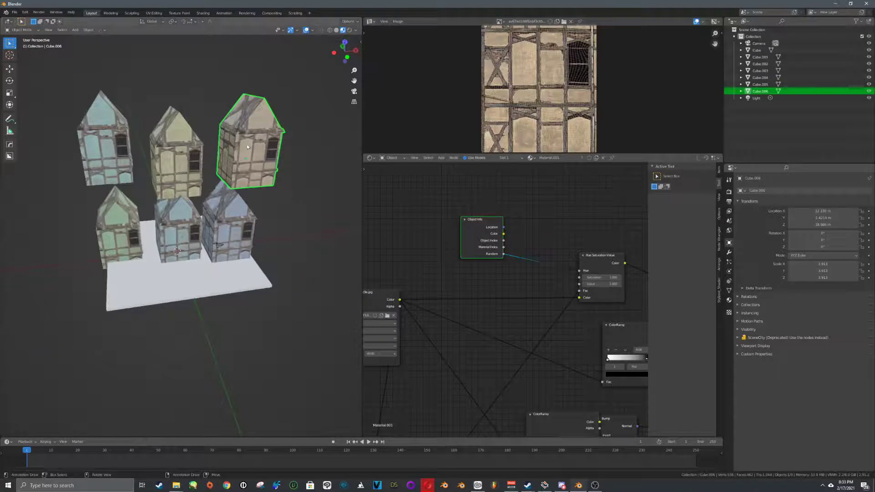
pyautogui.press('Delete')
pyautogui.click(178, 152)
pyautogui.press('Delete')
pyautogui.click(119, 153)
pyautogui.press('Delete')
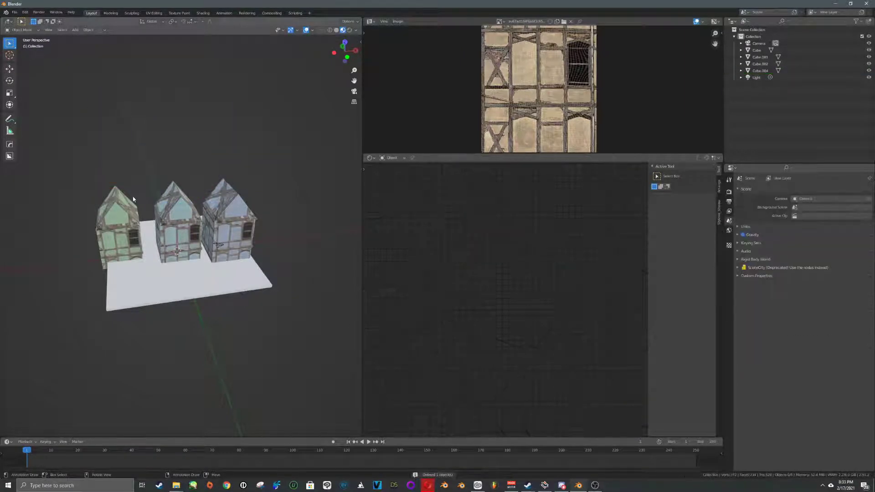
pyautogui.click(125, 203)
pyautogui.press('Delete')
pyautogui.click(185, 209)
pyautogui.press('Delete')
# Step: Move the remaining house along the X axis onto the white ground slab
pyautogui.click(240, 220)
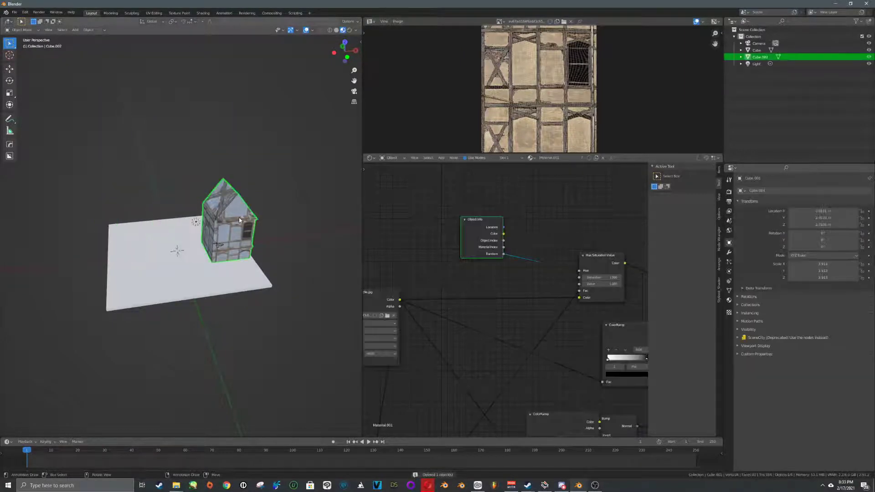
pyautogui.press('g')
pyautogui.press('x')
pyautogui.click(236, 208)
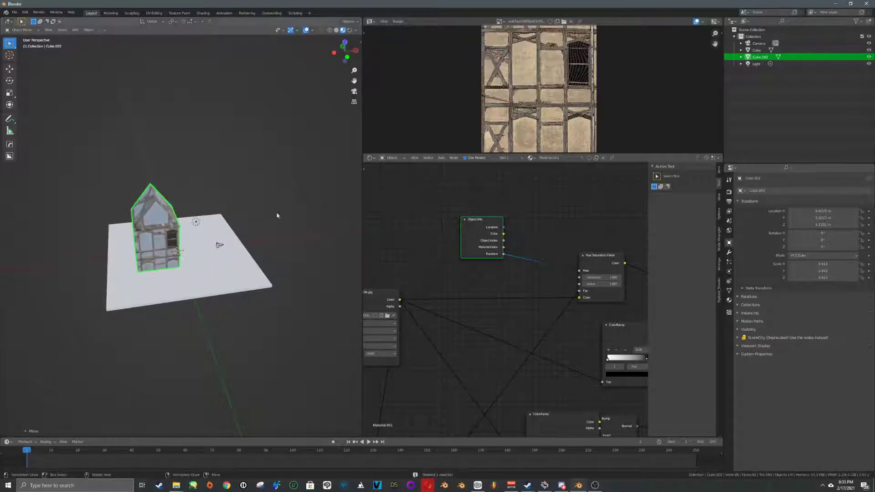
# Step: Spread out the roughness and bump ColorRamp and Bump nodes, and place the mask ColorRamp between the image texture and Hue Saturation Value node
pyautogui.scroll(-4, 512, 255)
pyautogui.click(592, 243)
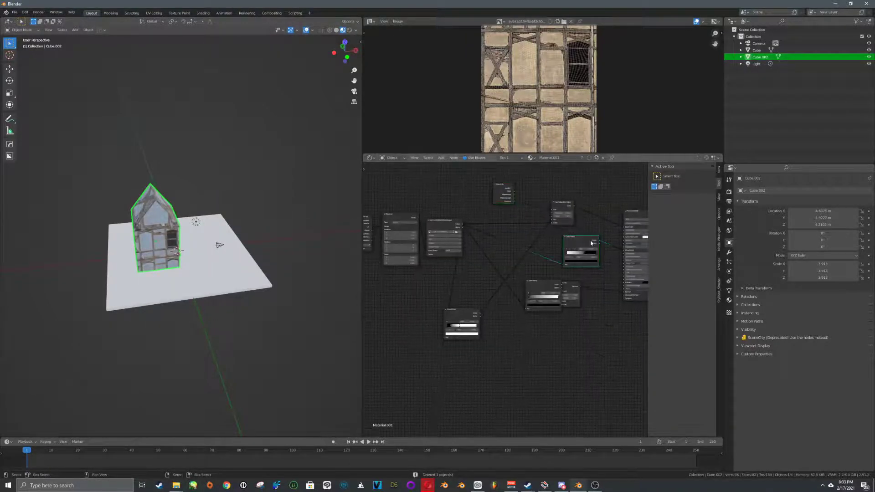
pyautogui.moveTo(591, 243); pyautogui.dragTo(562, 247)
pyautogui.moveTo(576, 299); pyautogui.dragTo(601, 303)
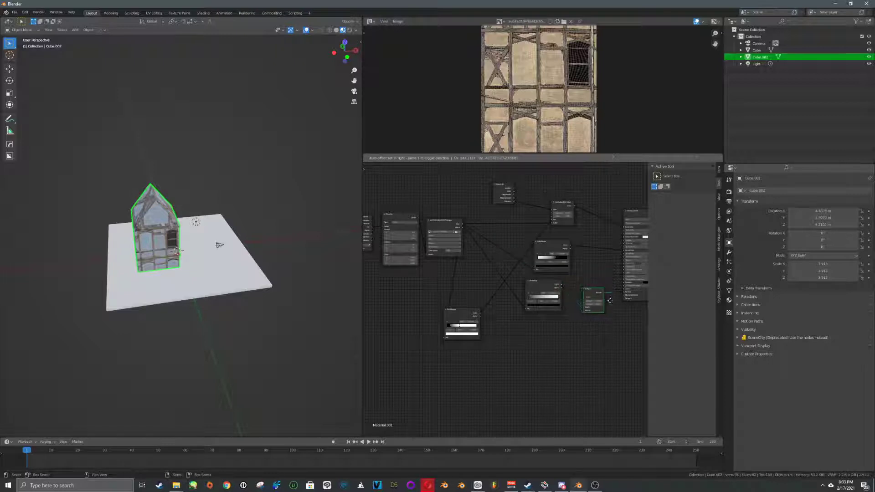
pyautogui.moveTo(539, 287); pyautogui.dragTo(564, 297)
pyautogui.moveTo(466, 311); pyautogui.dragTo(511, 212)
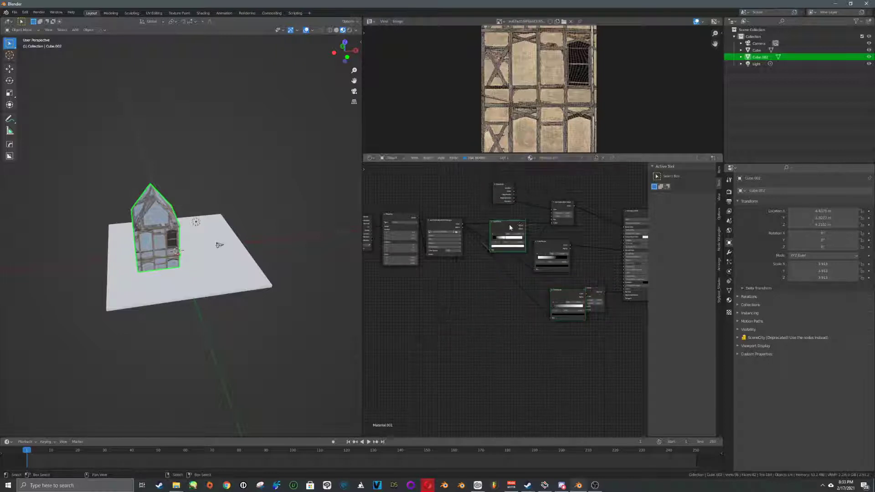
# Step: Shift the image texture and its input nodes away from the rest, and place the mask ColorRamp just below the Object Info node
pyautogui.moveTo(374, 212); pyautogui.dragTo(475, 244, button='middle')
pyautogui.moveTo(463, 232); pyautogui.dragTo(562, 311)
pyautogui.press('g')
pyautogui.click(523, 313)
pyautogui.moveTo(634, 250); pyautogui.dragTo(536, 247, button='middle')
pyautogui.scroll(1, 535, 248)
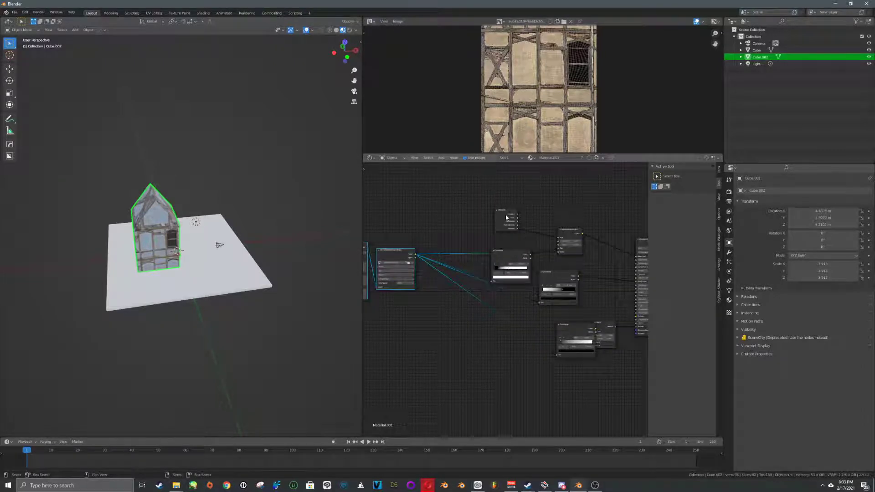
pyautogui.moveTo(507, 218); pyautogui.dragTo(460, 200)
pyautogui.moveTo(511, 255); pyautogui.dragTo(493, 220)
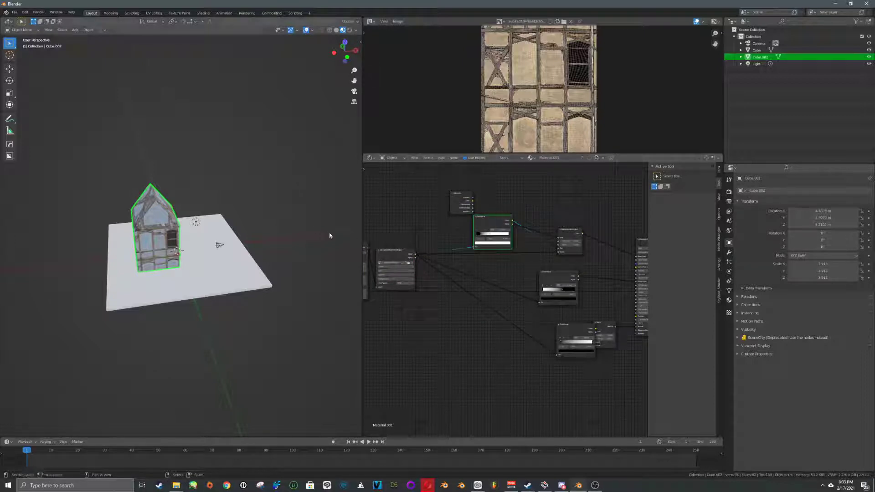
# Step: Widen the 3D view and scale the white ground slab up so it extends far around the house
pyautogui.keyDown('shift'); pyautogui.moveTo(329, 231); pyautogui.dragTo(344, 232, button='middle'); pyautogui.keyUp('shift')
pyautogui.moveTo(202, 233); pyautogui.dragTo(237, 220, button='middle')
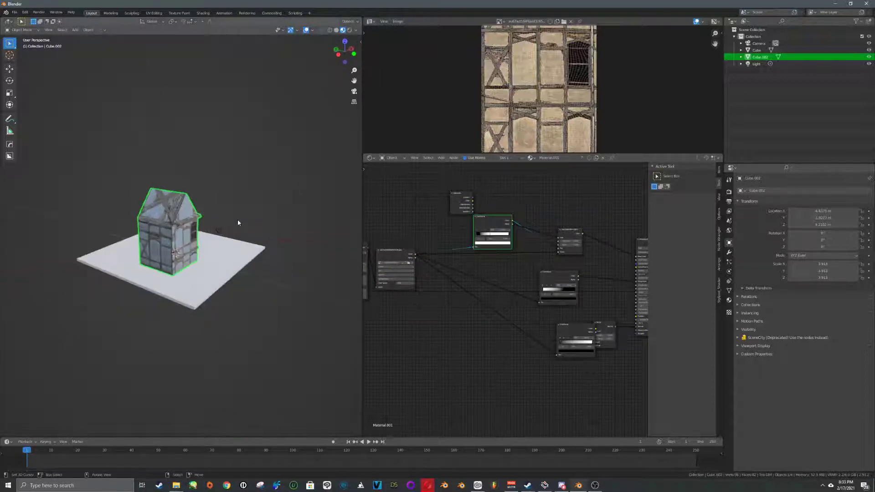
pyautogui.scroll(3, 237, 220)
pyautogui.moveTo(376, 182); pyautogui.dragTo(427, 186)
pyautogui.scroll(-1, 276, 269)
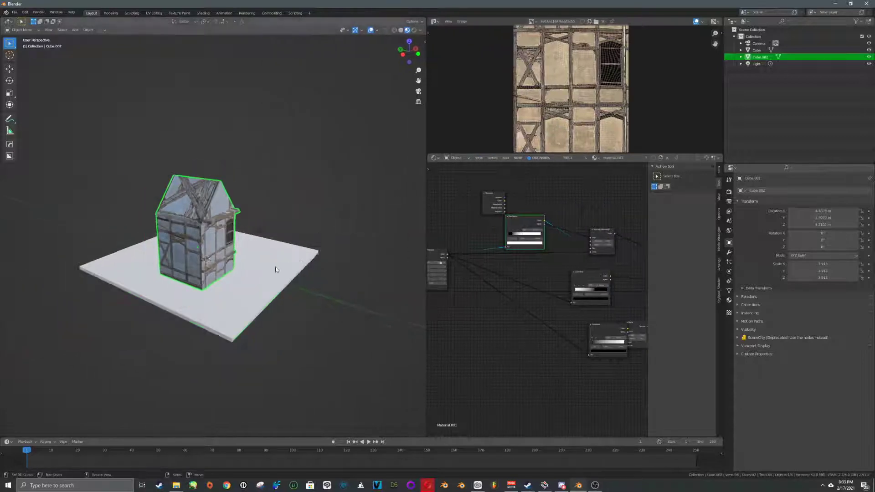
pyautogui.rightClick(275, 269)
pyautogui.press('s')
pyautogui.click(356, 258)
pyautogui.moveTo(299, 254); pyautogui.dragTo(308, 248, button='middle')
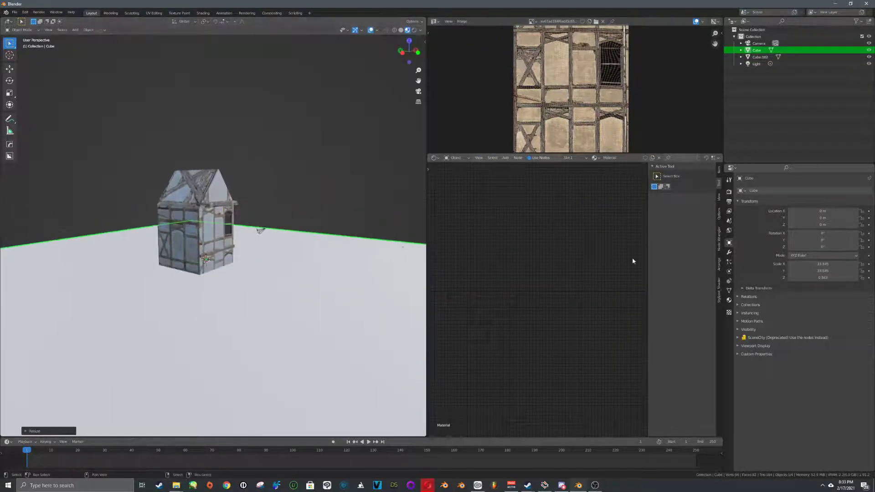
# Step: Apply the grass material from the Natural Ground category of the material library to the ground slab
pyautogui.click(729, 300)
pyautogui.scroll(-15, 791, 322)
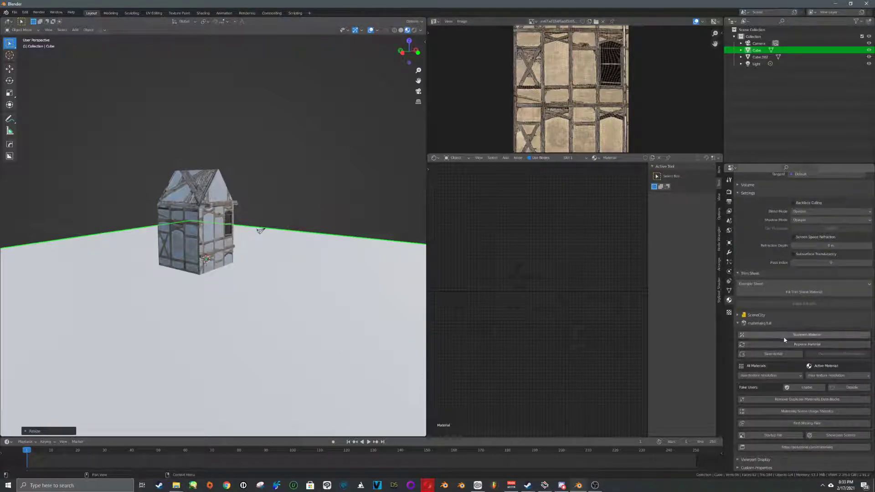
pyautogui.click(782, 339)
pyautogui.click(780, 349)
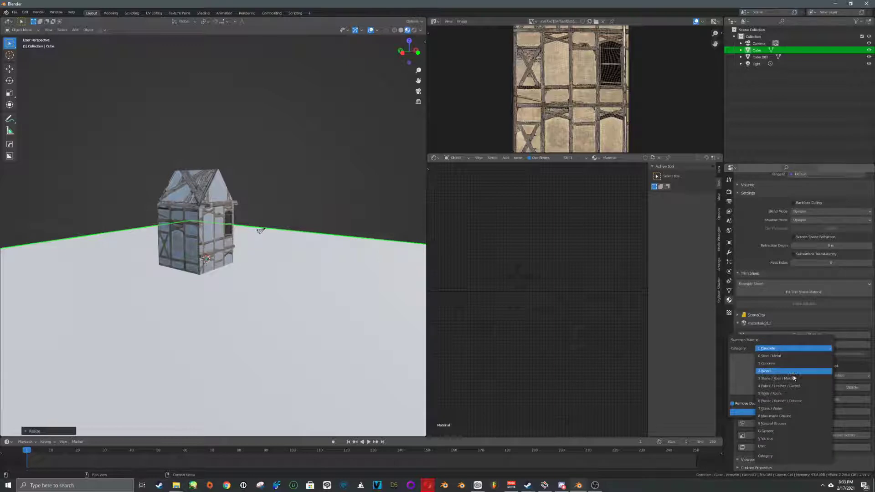
pyautogui.click(787, 425)
pyautogui.click(767, 374)
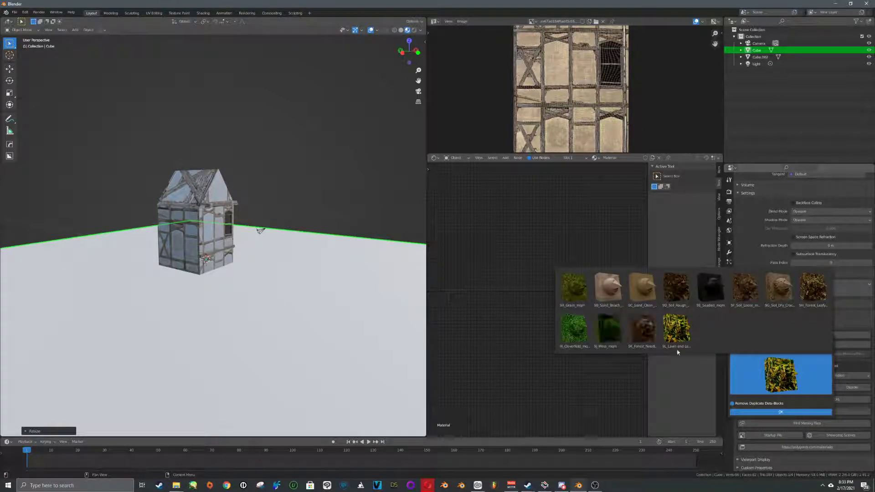
pyautogui.click(573, 288)
pyautogui.click(770, 411)
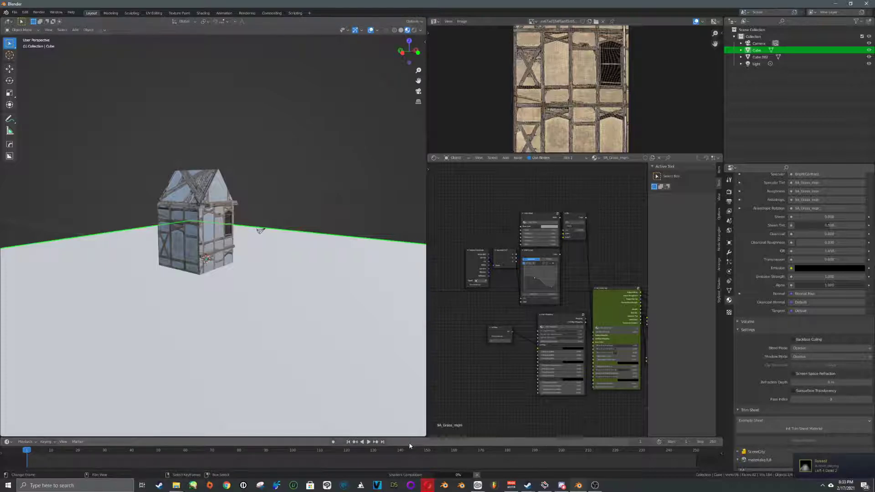
# Step: Move the house along the X and Y axes towards the far edge of the grass ground
pyautogui.moveTo(310, 319); pyautogui.dragTo(263, 279, button='middle')
pyautogui.click(240, 269)
pyautogui.press('g')
pyautogui.press('x')
pyautogui.click(241, 284)
pyautogui.scroll(-4, 241, 283)
pyautogui.press('g')
pyautogui.press('y')
pyautogui.click(330, 306)
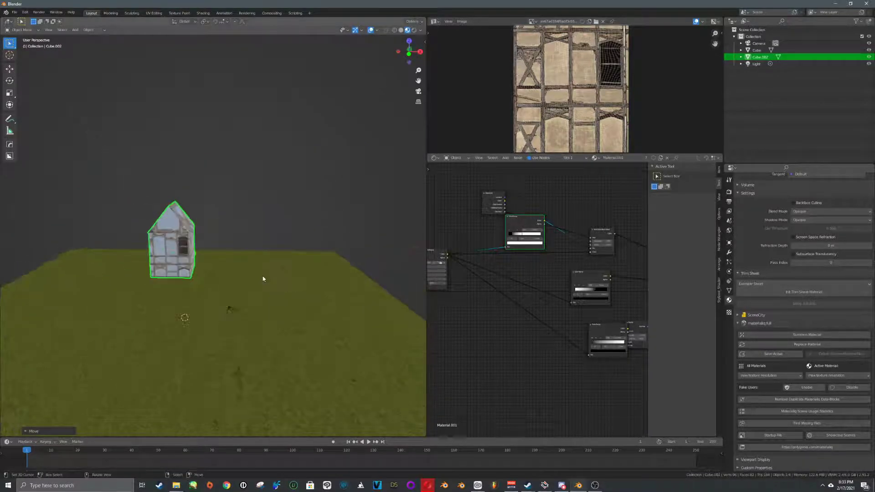
# Step: Duplicate the house along the X axis to stand beside the original
pyautogui.hotkey('shift', 'd')
pyautogui.press('x')
pyautogui.click(308, 273)
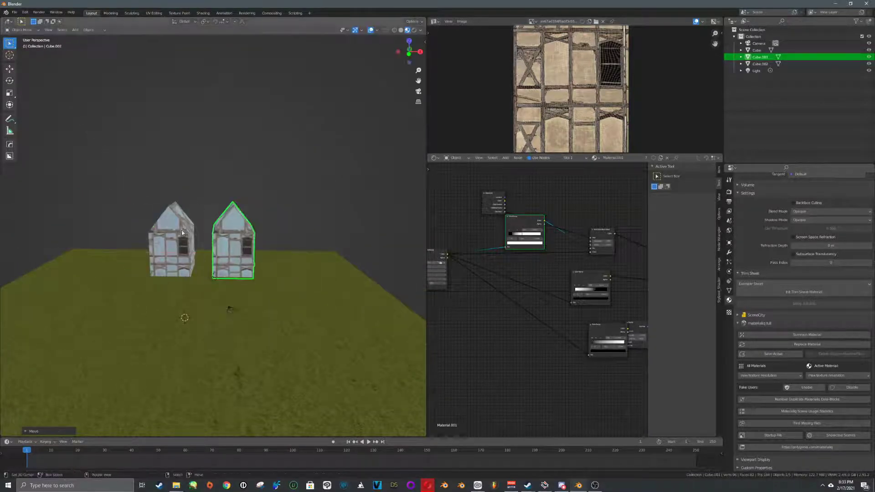
pyautogui.keyDown('shift'); pyautogui.rightClick(182, 231); pyautogui.keyUp('shift')
pyautogui.press('Tab')
pyautogui.press('Tab')
pyautogui.press('Tab')
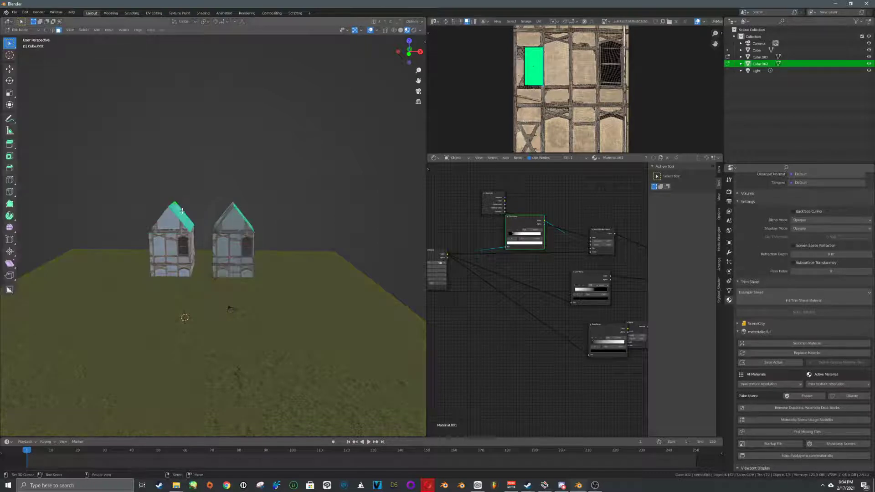
pyautogui.press('g')
pyautogui.rightClick(260, 254)
pyautogui.press('Tab')
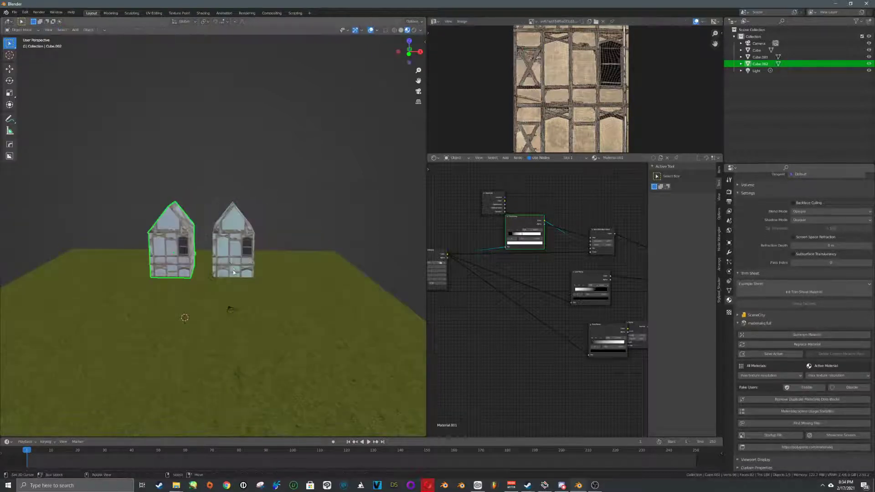
# Step: Make a linked duplicate of the second house along the X axis and rotate it about Z
pyautogui.click(252, 250)
pyautogui.hotkey('alt', 'd')
pyautogui.press('x')
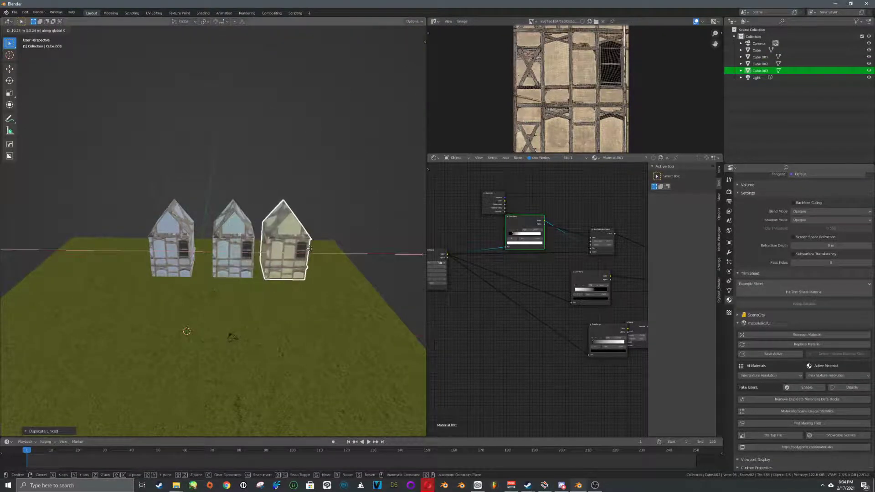
pyautogui.click(328, 203)
pyautogui.press('r')
pyautogui.press('z')
pyautogui.click(348, 220)
# Step: Move the rotated third house along the X and Y axes so it stands close to the second one
pyautogui.press('g')
pyautogui.press('x')
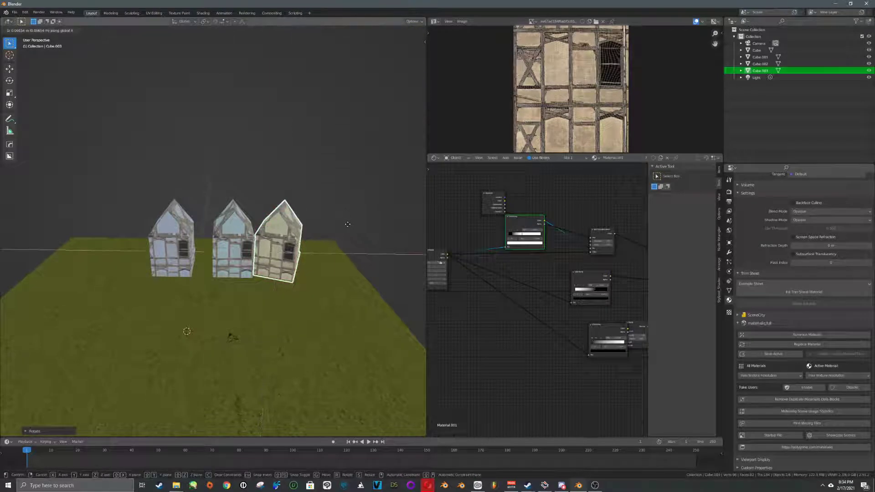
pyautogui.click(345, 221)
pyautogui.press('g')
pyautogui.press('y')
pyautogui.click(349, 228)
pyautogui.moveTo(349, 229); pyautogui.dragTo(192, 285, button='middle')
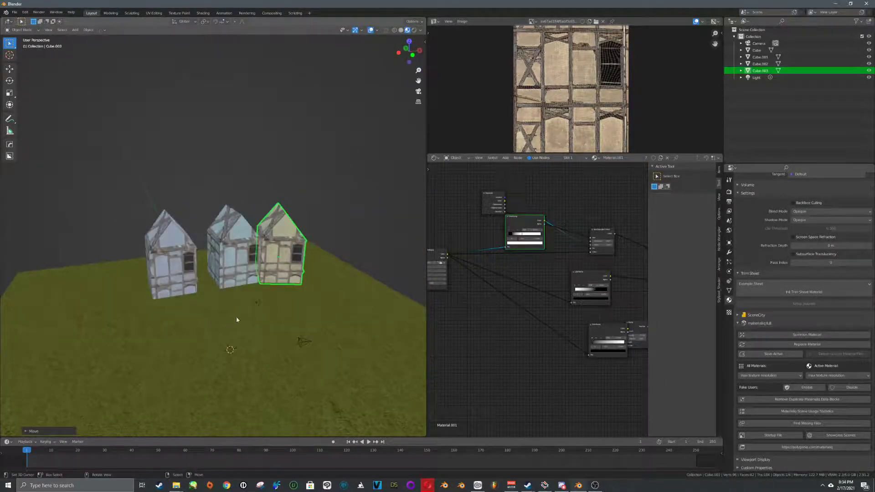
# Step: Delete the two copied houses, keeping only the original
pyautogui.press('Delete')
pyautogui.rightClick(233, 262)
pyautogui.press('Delete')
# Step: Move the original house along the X axis off the grass ground
pyautogui.rightClick(173, 264)
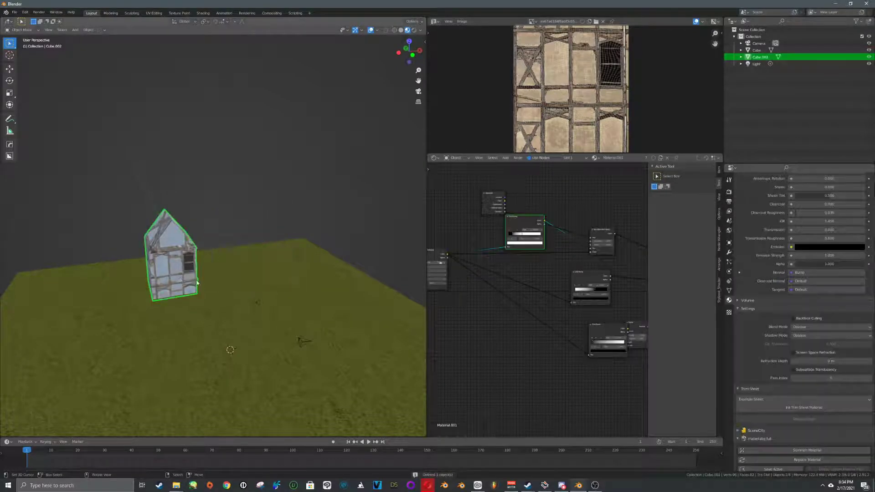
pyautogui.scroll(-5, 182, 265)
pyautogui.press('g')
pyautogui.press('x')
pyautogui.click(187, 282)
# Step: Move the house into a new collection named House
pyautogui.press('m')
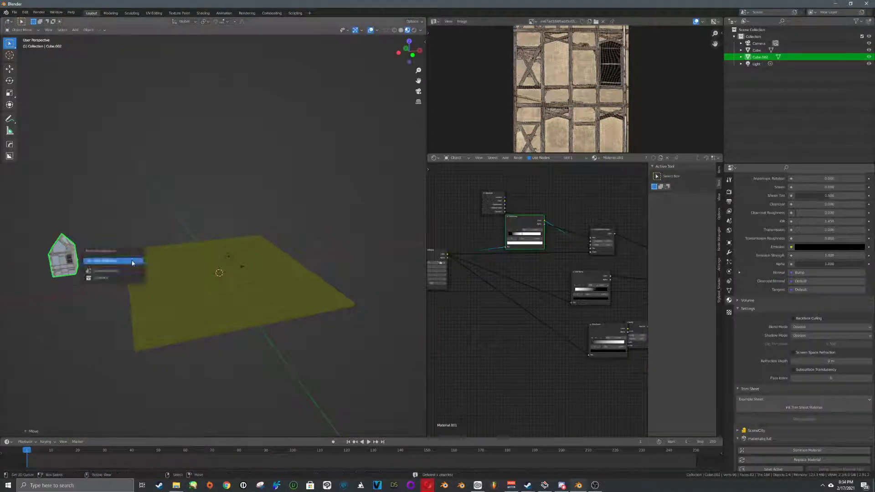
pyautogui.click(127, 264)
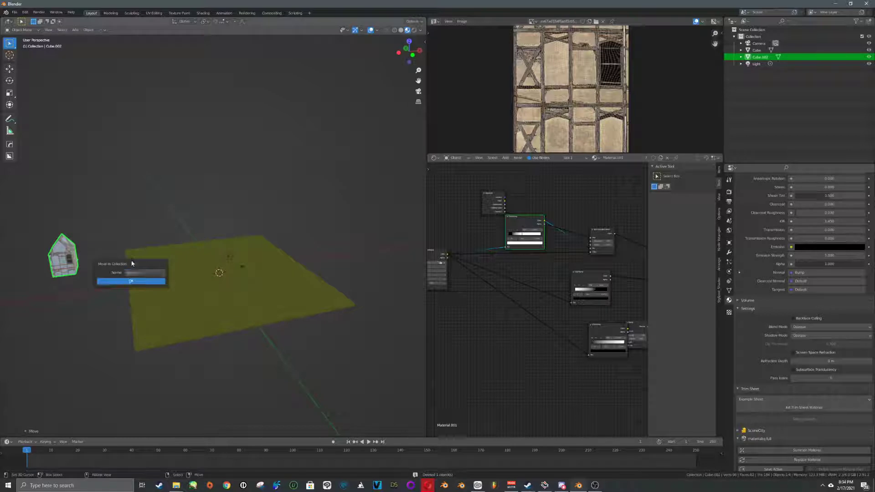
pyautogui.press('Return')
# Step: Add a particle system of type Hair to the grass ground
pyautogui.rightClick(170, 276)
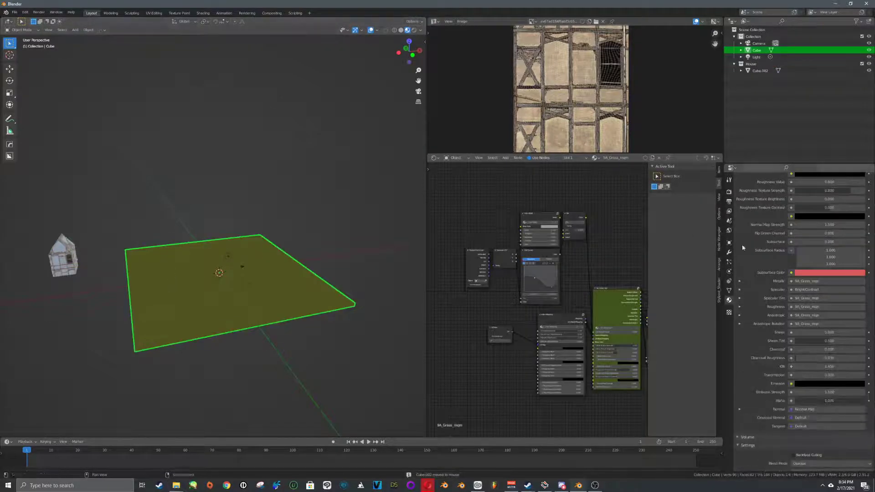
pyautogui.click(729, 262)
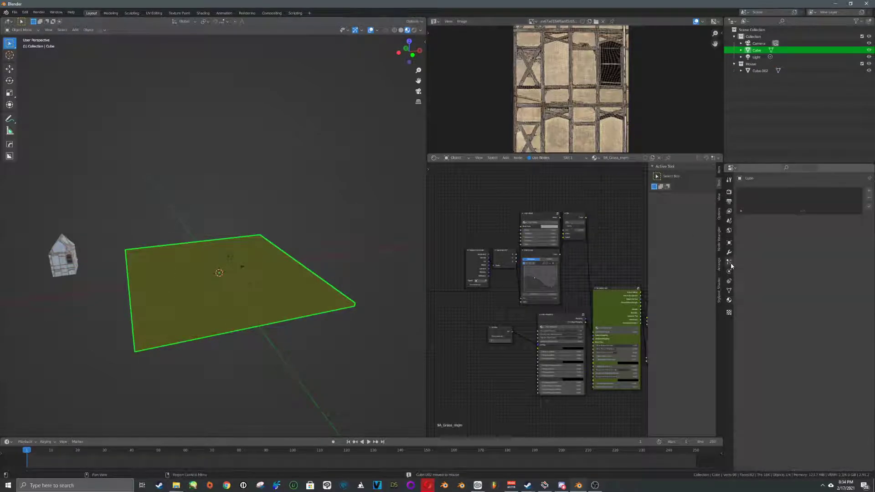
pyautogui.click(869, 192)
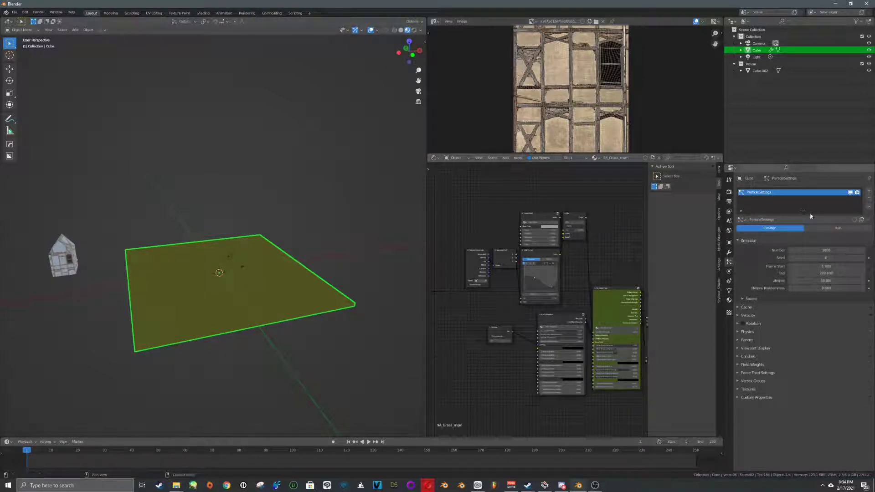
pyautogui.click(830, 227)
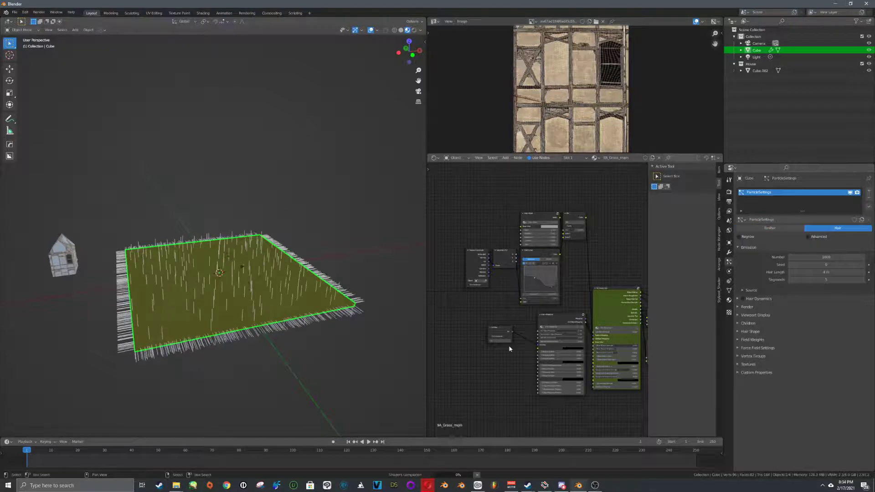
# Step: Reduce the ground slab to a flat plane by duplicating its top face in place and deleting the original linked geometry
pyautogui.moveTo(329, 319); pyautogui.dragTo(259, 280, button='middle')
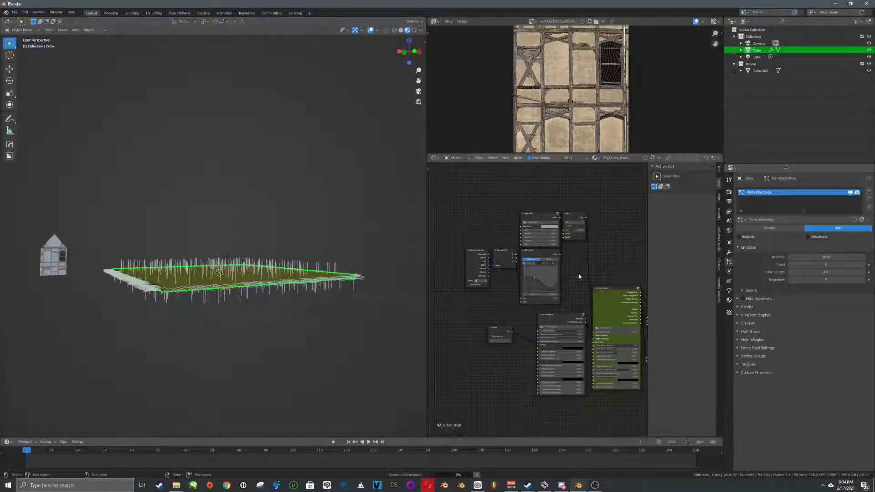
pyautogui.moveTo(291, 289); pyautogui.dragTo(308, 288, button='middle')
pyautogui.press('Tab')
pyautogui.hotkey('shift', 'd')
pyautogui.rightClick(252, 277)
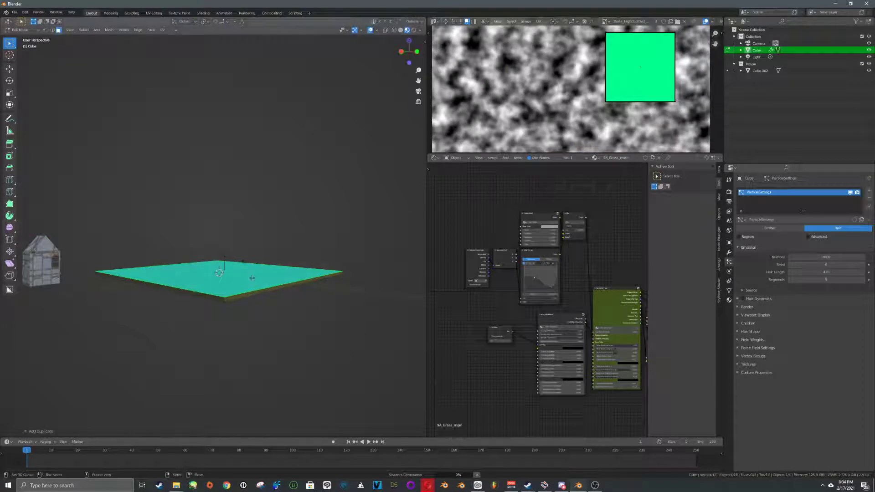
pyautogui.hotkey('alt', 'a')
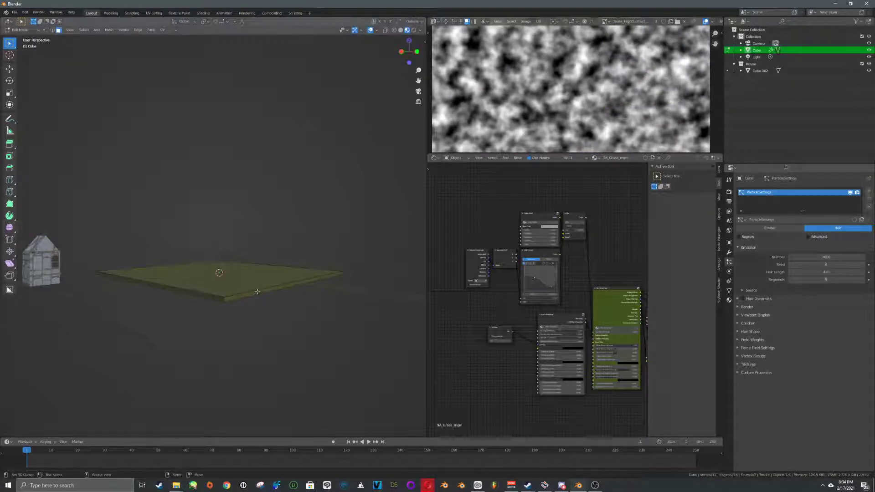
pyautogui.press('l')
pyautogui.press('u')
pyautogui.click(258, 295)
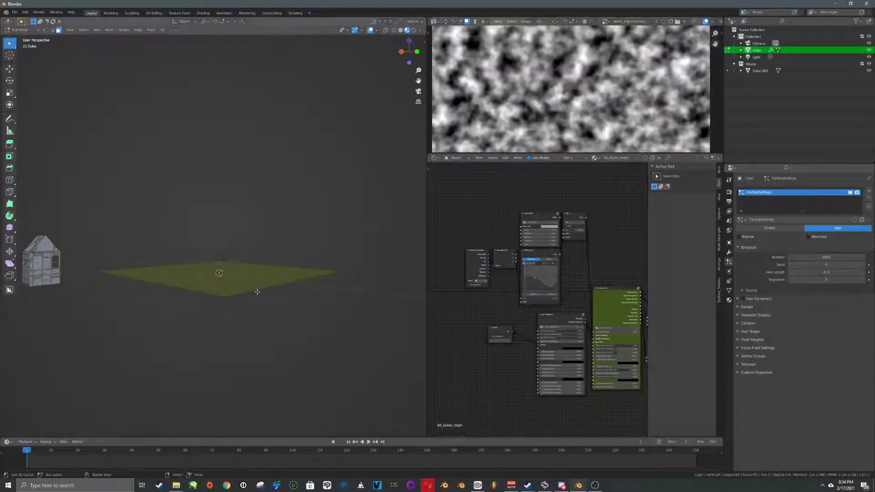
pyautogui.press('Tab')
# Step: Render the grass ground's hair particles as a collection, using the House collection as the instance collection
pyautogui.moveTo(257, 292); pyautogui.dragTo(237, 276, button='middle')
pyautogui.scroll(2, 269, 306)
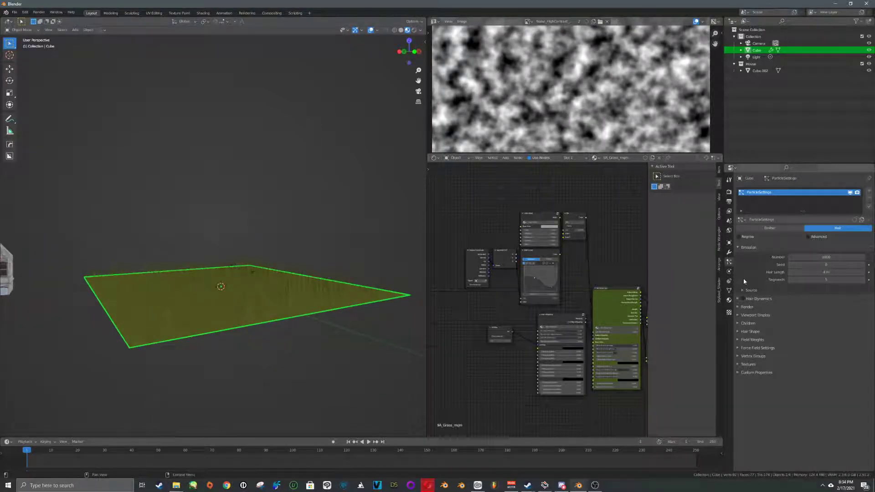
pyautogui.click(739, 315)
pyautogui.click(737, 307)
pyautogui.click(825, 318)
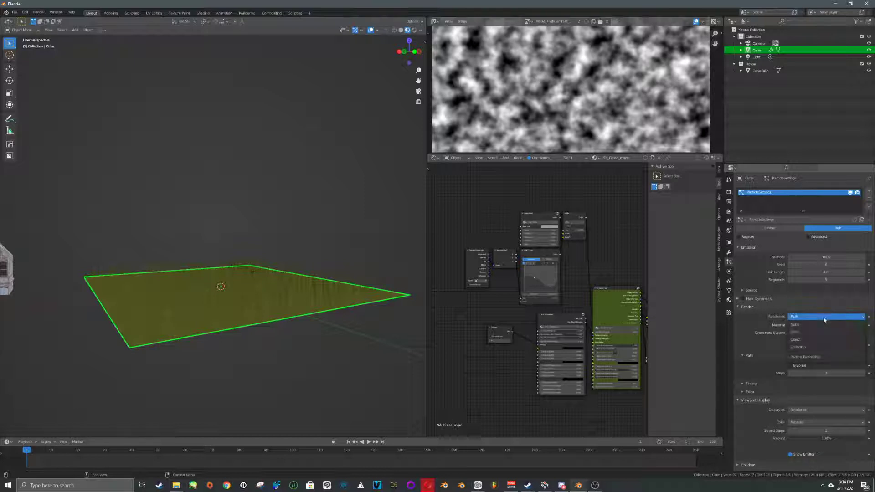
pyautogui.click(812, 339)
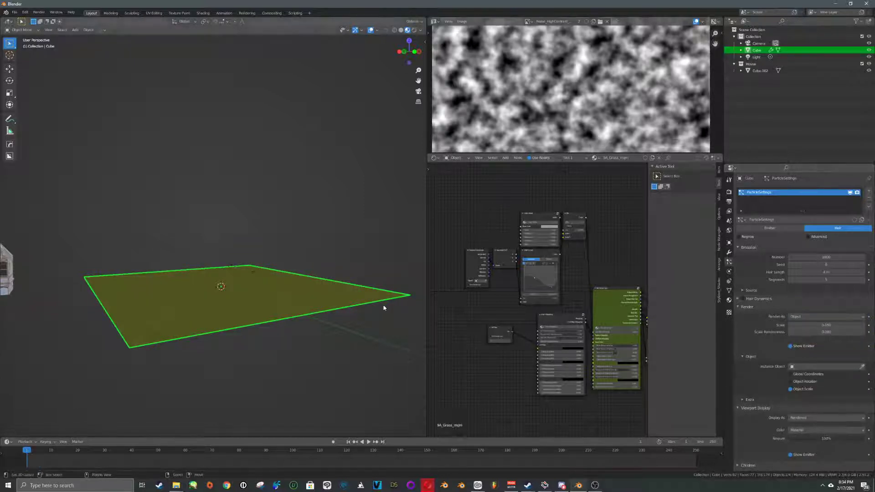
pyautogui.scroll(-4, 365, 296)
pyautogui.click(810, 320)
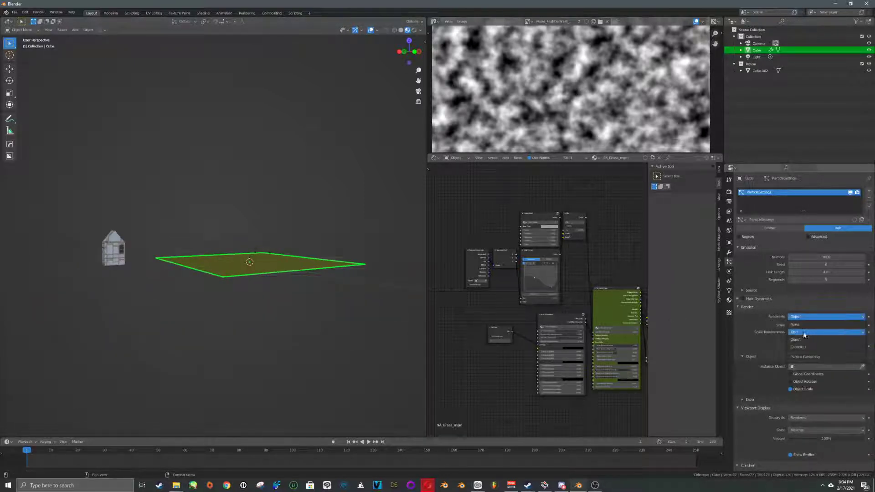
pyautogui.click(803, 333)
pyautogui.click(816, 366)
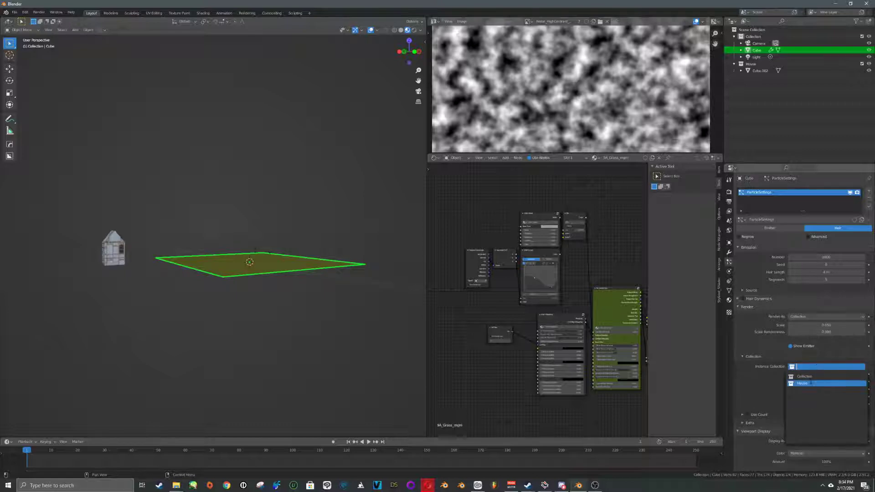
pyautogui.click(802, 383)
pyautogui.scroll(4, 317, 301)
pyautogui.moveTo(316, 298); pyautogui.dragTo(350, 314, button='middle')
pyautogui.hotkey('alt', 'a')
pyautogui.scroll(6, 347, 316)
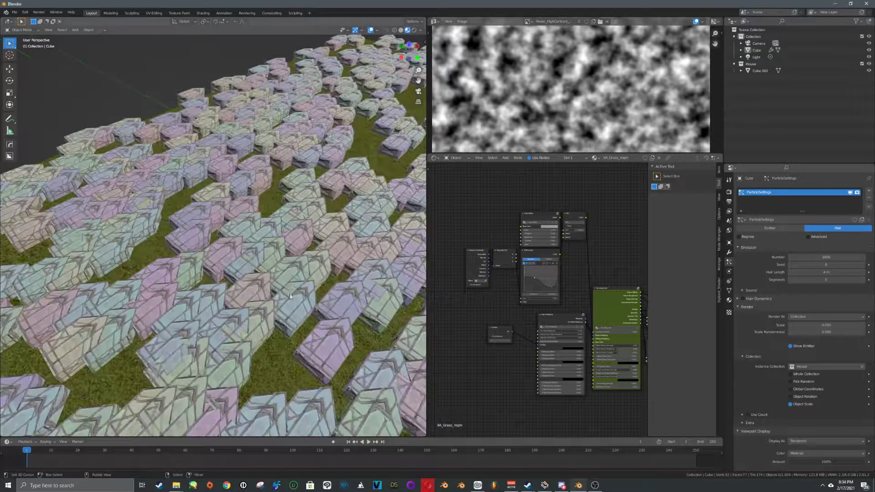
# Step: Select the two bottom faces of the original house in Edit Mode and snap the 3D cursor to them
pyautogui.scroll(-8, 290, 296)
pyautogui.click(94, 269)
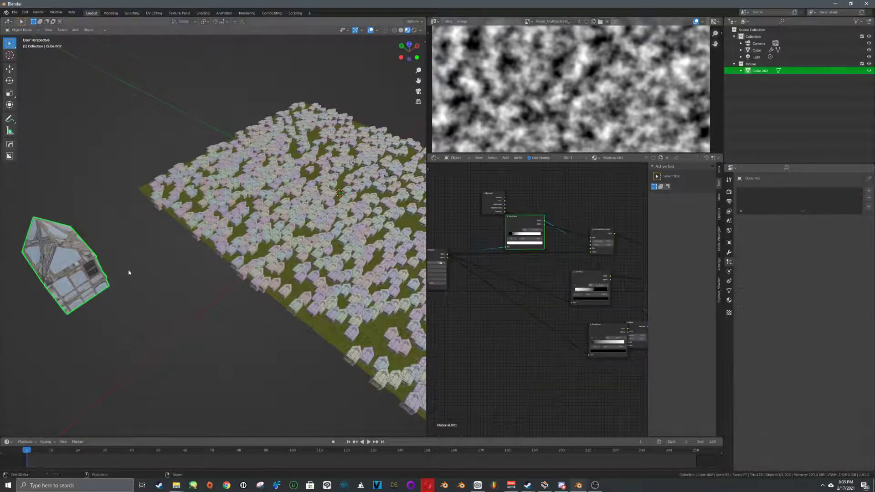
pyautogui.press('Tab')
pyautogui.moveTo(129, 273); pyautogui.dragTo(211, 241, button='middle')
pyautogui.scroll(5, 185, 274)
pyautogui.moveTo(186, 274); pyautogui.dragTo(294, 226, button='middle')
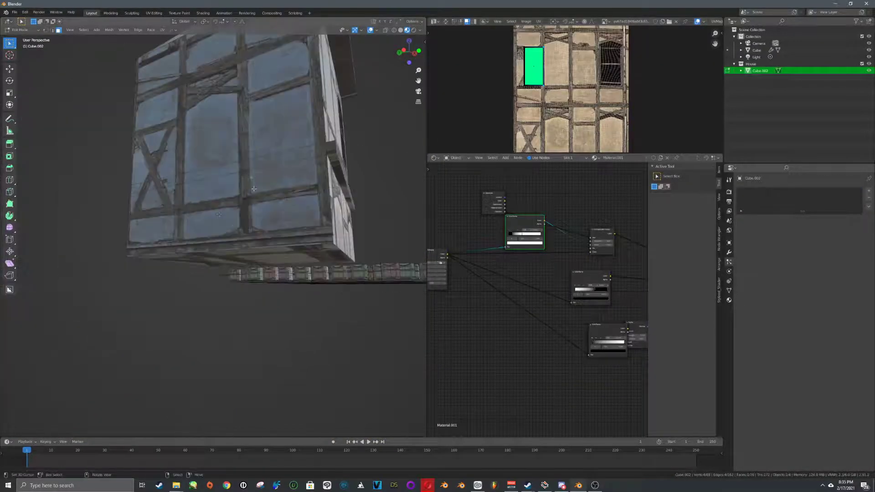
pyautogui.moveTo(254, 188); pyautogui.dragTo(258, 226, button='middle')
pyautogui.click(258, 225)
pyautogui.keyDown('shift'); pyautogui.click(259, 218); pyautogui.keyUp('shift')
pyautogui.hotkey('shift', 's')
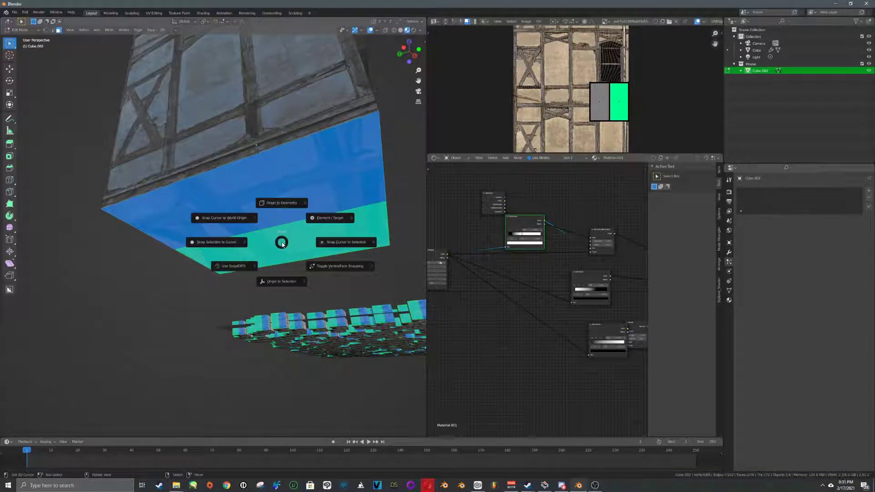
pyautogui.press('Escape')
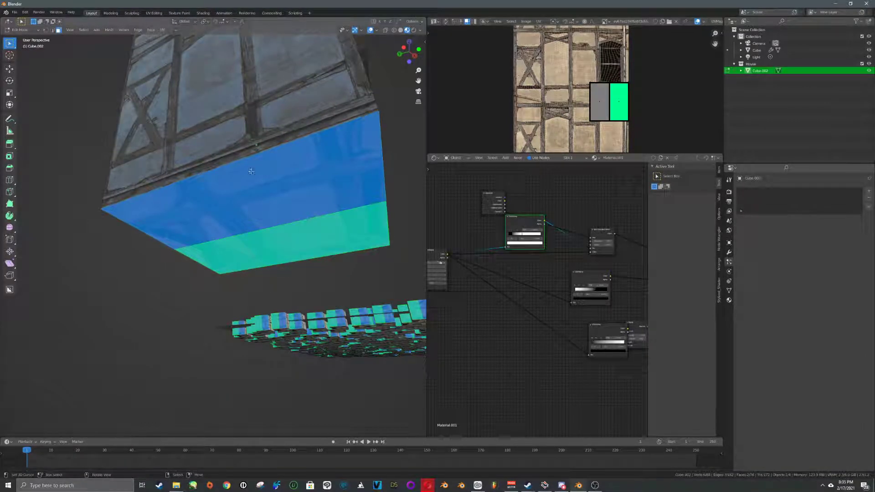
pyautogui.hotkey('shift', 's')
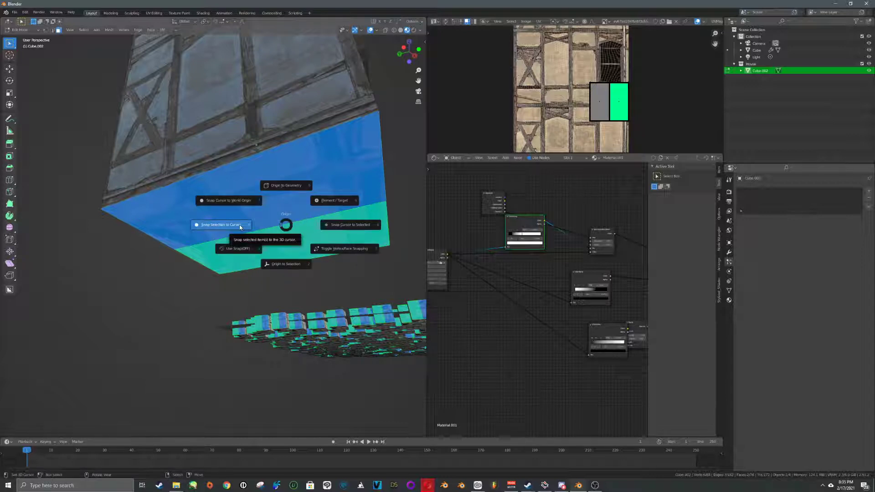
pyautogui.click(328, 228)
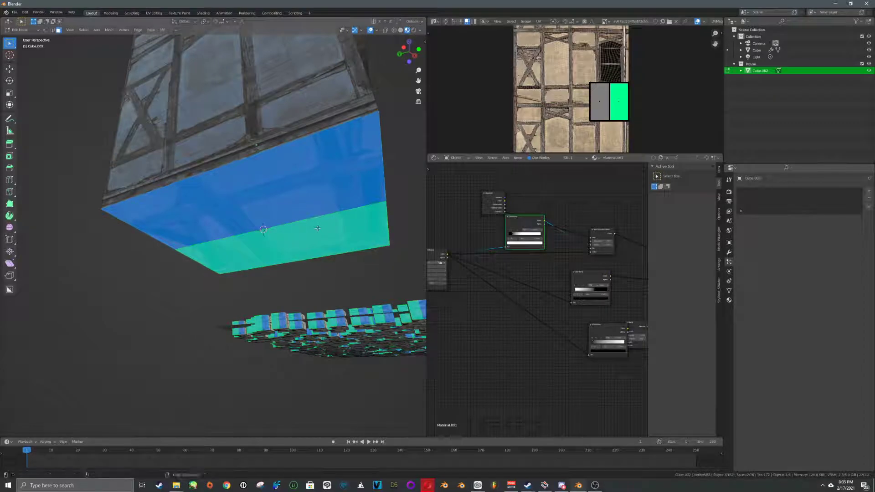
# Step: Set the house's origin to the 3D cursor at the centre of its base, working in Object Mode
pyautogui.hotkey('ctrl', 'alt', 'shift', 'c')
pyautogui.click(311, 245)
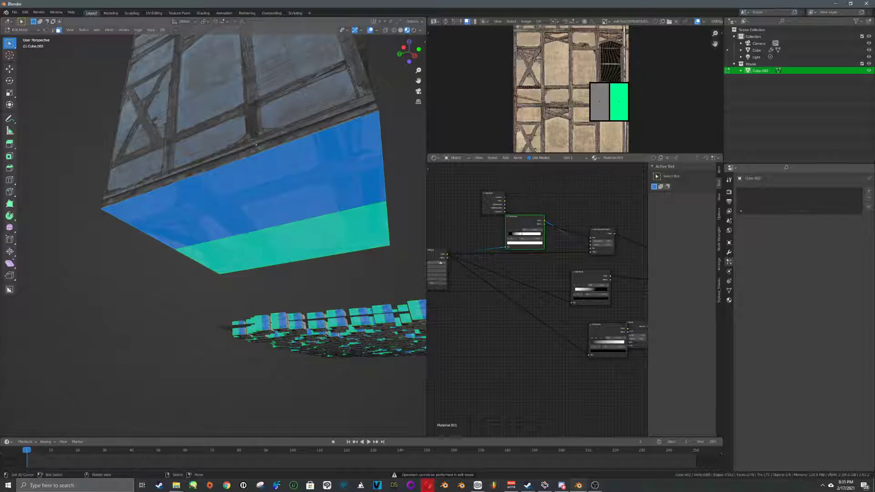
pyautogui.press('Tab')
pyautogui.hotkey('ctrl', 'alt', 'shift', 'c')
pyautogui.click(281, 254)
pyautogui.moveTo(282, 254); pyautogui.dragTo(294, 237, button='middle')
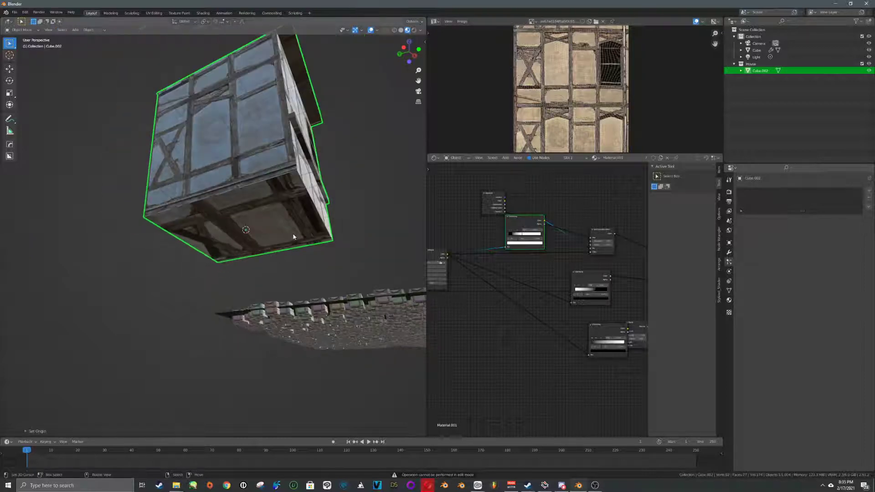
pyautogui.moveTo(245, 254); pyautogui.dragTo(232, 303, button='middle')
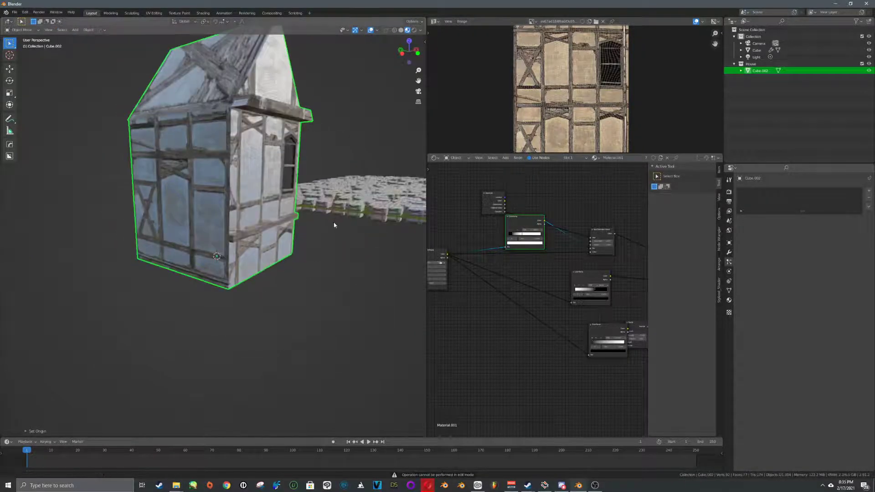
# Step: Turn on the Advanced hair options and enable Rotation for the grass ground's particle system
pyautogui.keyDown('shift'); pyautogui.moveTo(334, 225); pyautogui.dragTo(113, 259, button='middle'); pyautogui.keyUp('shift')
pyautogui.click(314, 295)
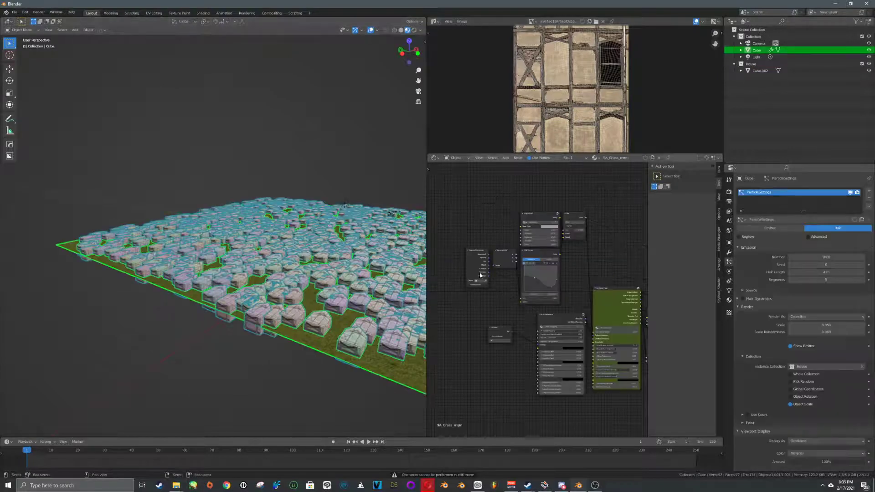
pyautogui.click(808, 237)
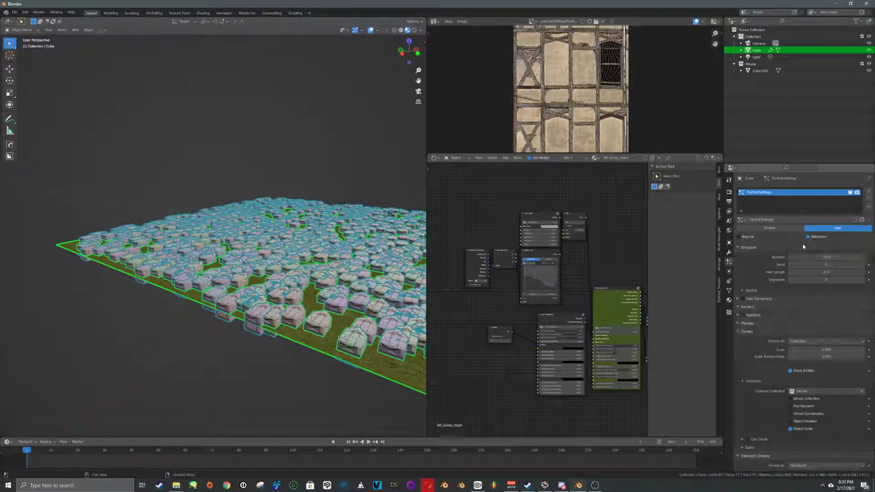
pyautogui.click(744, 315)
pyautogui.click(744, 316)
# Step: Set the particle rotation's orientation axis to Global Y, trying Normal Tangent, Velocity / Hair and Global Z first
pyautogui.click(810, 325)
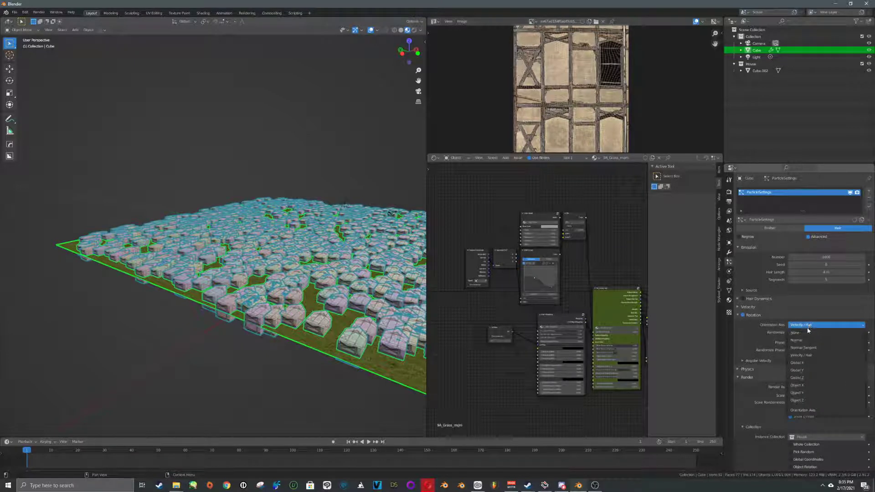
pyautogui.click(810, 348)
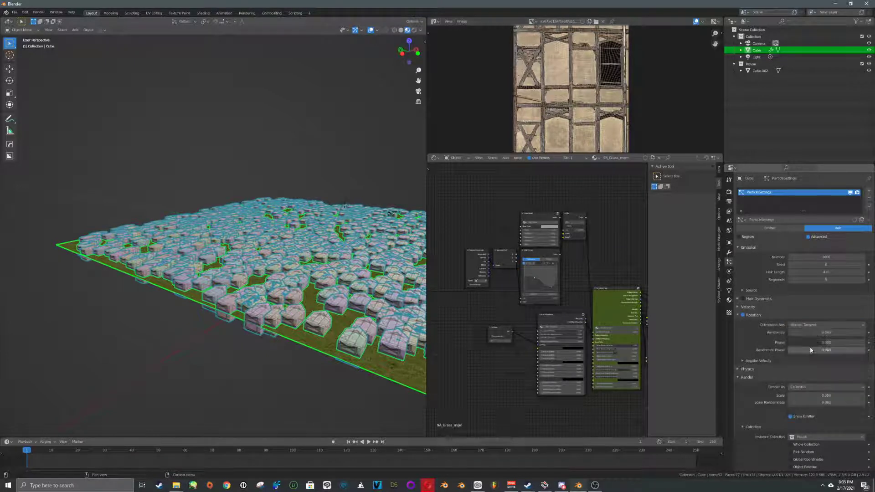
pyautogui.click(809, 326)
pyautogui.click(806, 356)
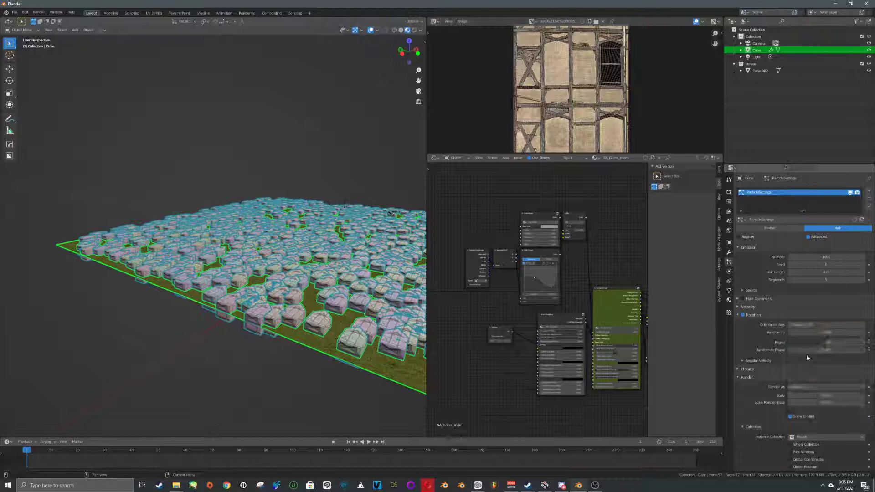
pyautogui.click(807, 325)
pyautogui.click(808, 379)
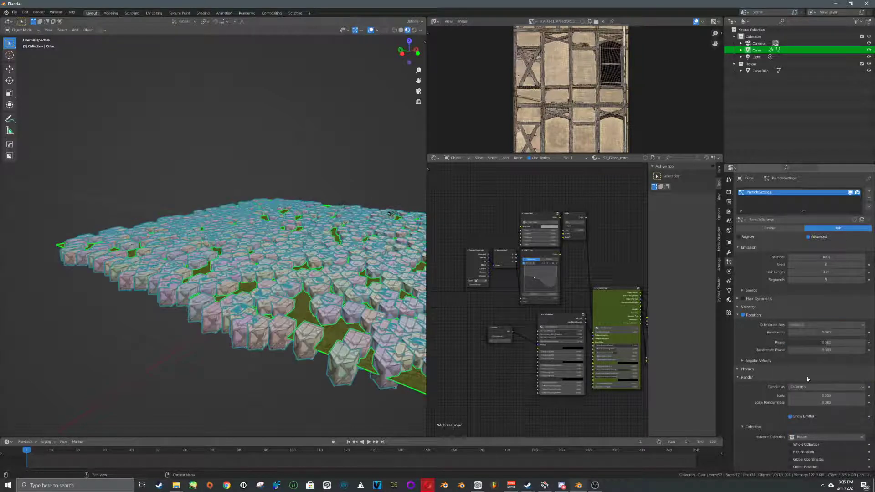
pyautogui.click(809, 325)
pyautogui.click(808, 371)
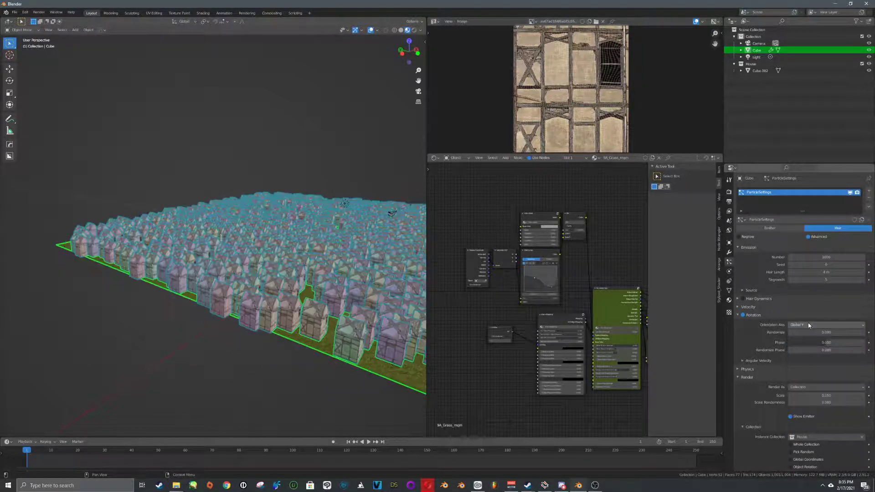
pyautogui.moveTo(255, 274); pyautogui.dragTo(306, 356, button='middle')
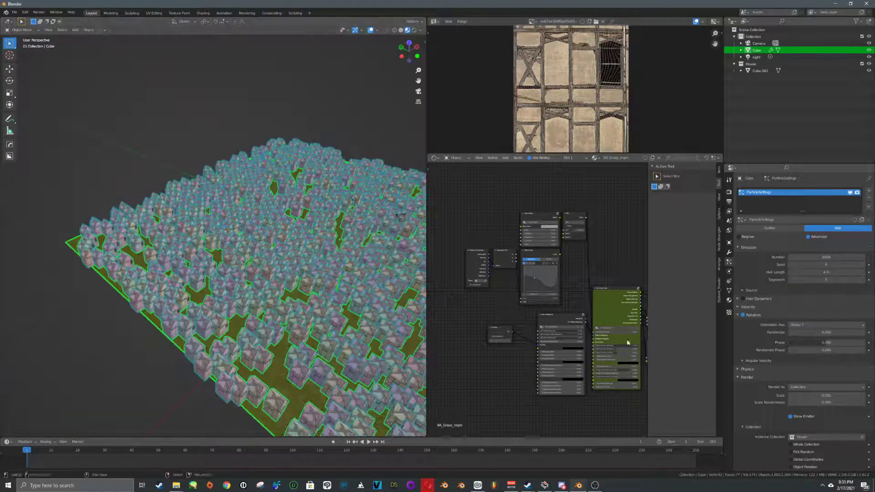
pyautogui.moveTo(814, 333)
pyautogui.mouseDown()
pyautogui.moveTo(832, 334)
pyautogui.moveTo(807, 334)
pyautogui.moveTo(815, 350)
pyautogui.mouseUp()
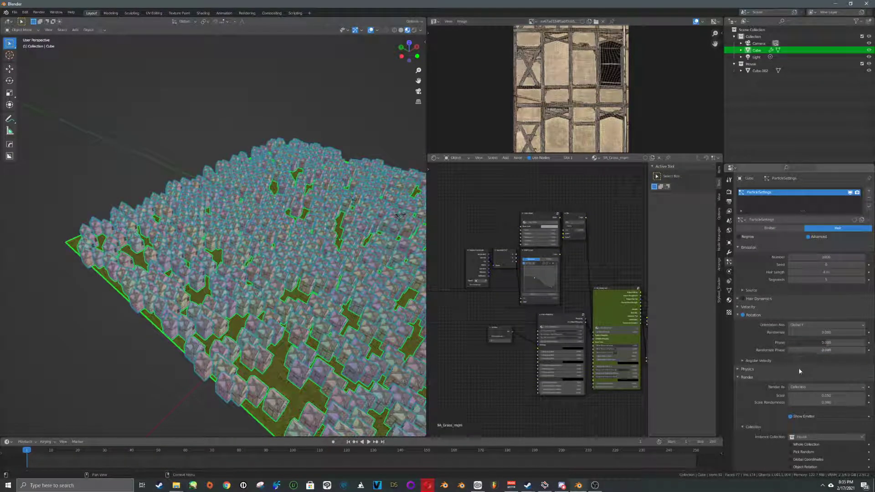
# Step: Change the particle system's physics type to Boids and inspect the scattered houses on the ground
pyautogui.scroll(-4, 799, 368)
pyautogui.click(748, 310)
pyautogui.click(746, 344)
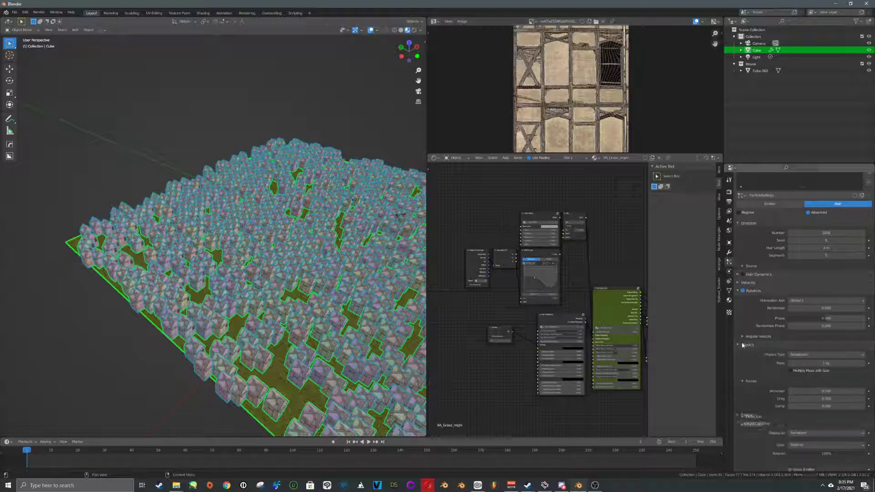
pyautogui.click(816, 355)
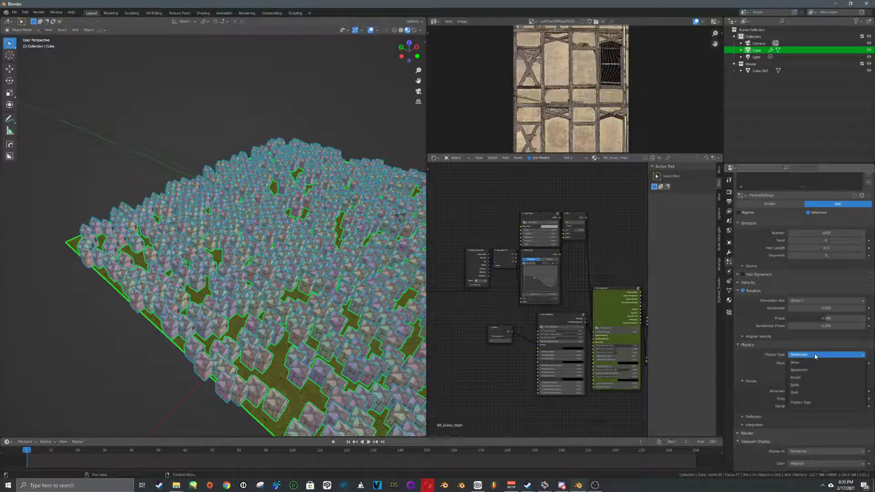
pyautogui.click(805, 385)
pyautogui.moveTo(338, 288); pyautogui.dragTo(315, 295, button='middle')
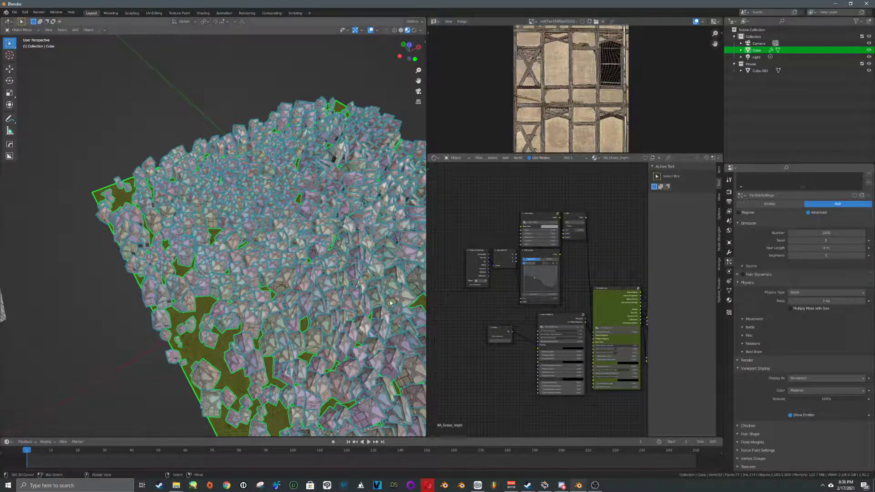
pyautogui.scroll(-3, 297, 274)
pyautogui.scroll(6, 297, 273)
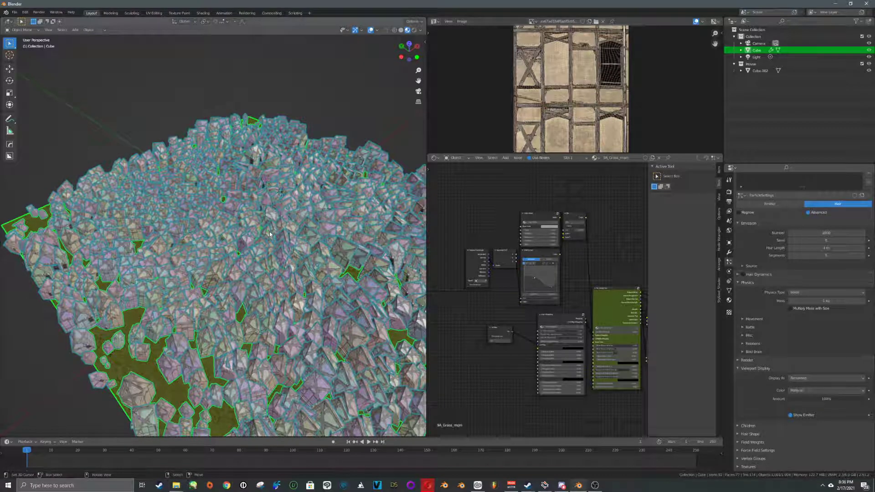
pyautogui.hotkey('shift', 'a')
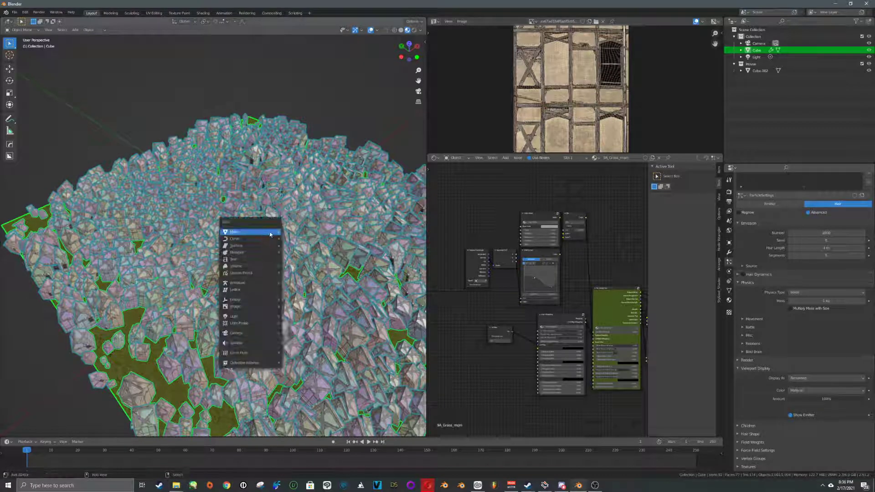
pyautogui.moveTo(270, 232)
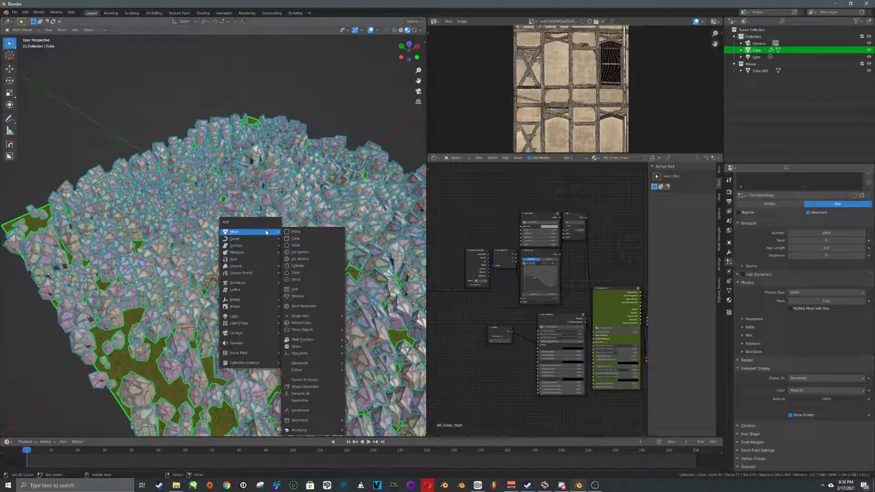
pyautogui.press('Escape')
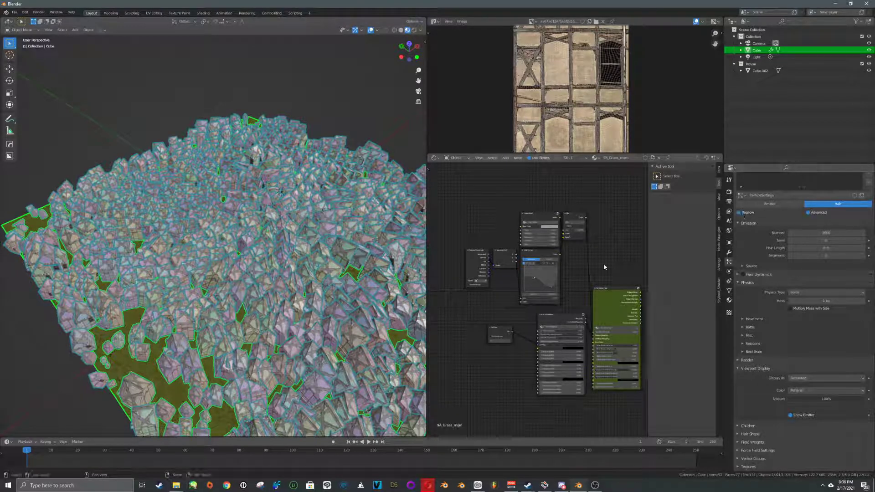
# Step: Add a force field of type Force to the scene
pyautogui.hotkey('shift', 'a')
pyautogui.moveTo(305, 275)
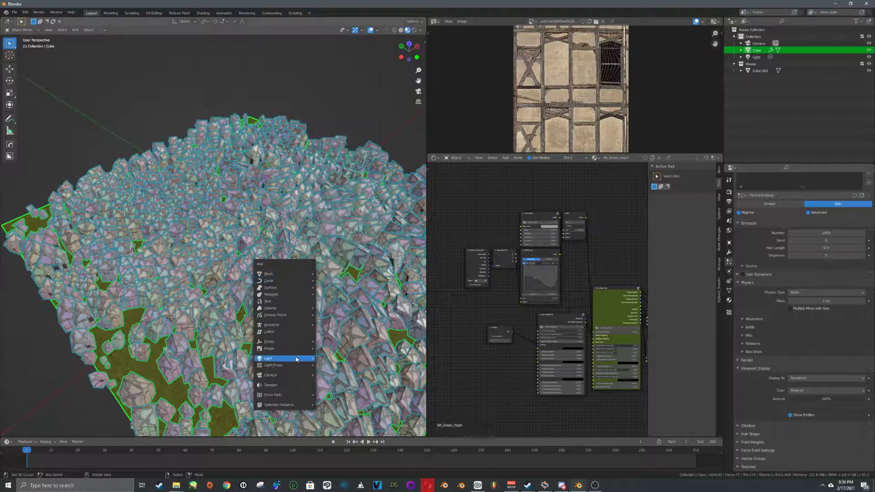
pyautogui.moveTo(296, 359)
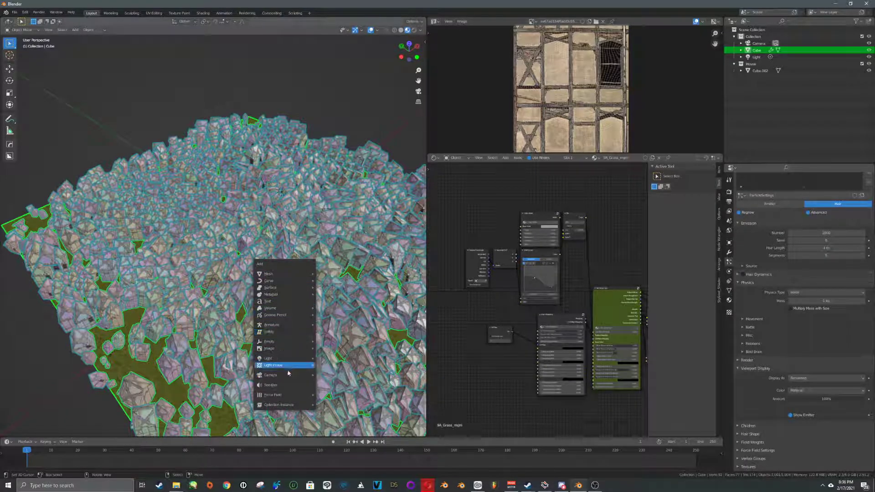
pyautogui.moveTo(294, 398)
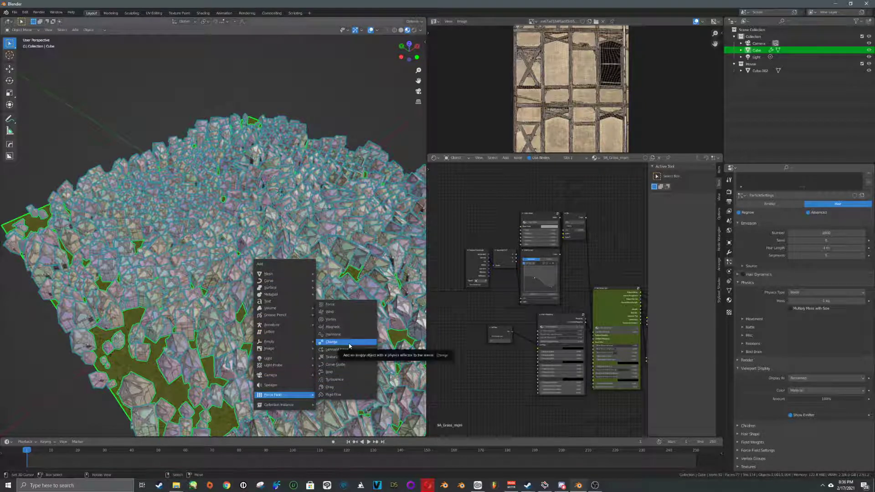
pyautogui.click(341, 306)
pyautogui.scroll(-4, 335, 306)
pyautogui.moveTo(296, 326); pyautogui.dragTo(334, 303, button='middle')
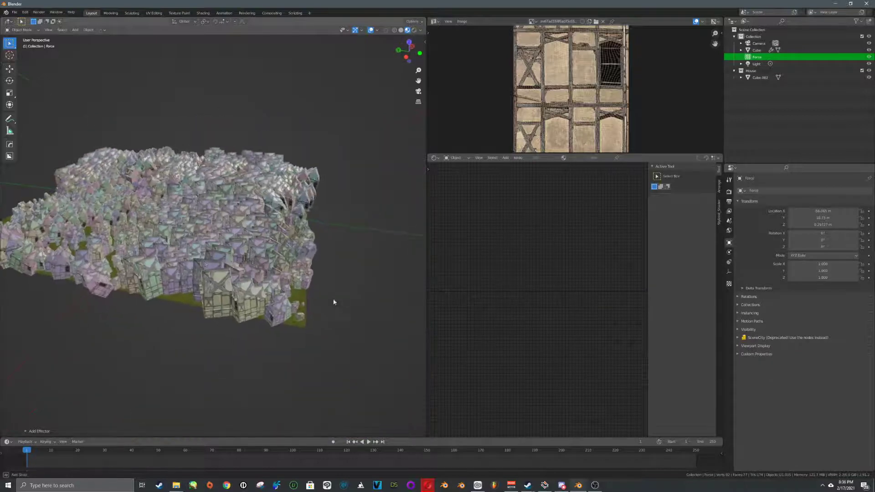
# Step: Move the force field around the scattered houses, placing it just above the middle of the grass ground
pyautogui.press('g')
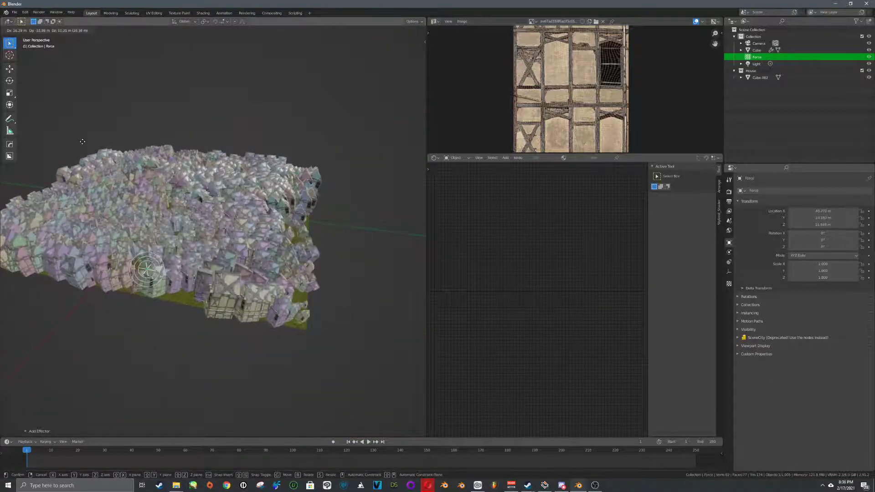
pyautogui.click(98, 57)
pyautogui.moveTo(205, 128); pyautogui.dragTo(170, 172, button='middle')
pyautogui.scroll(-4, 170, 172)
pyautogui.press('g')
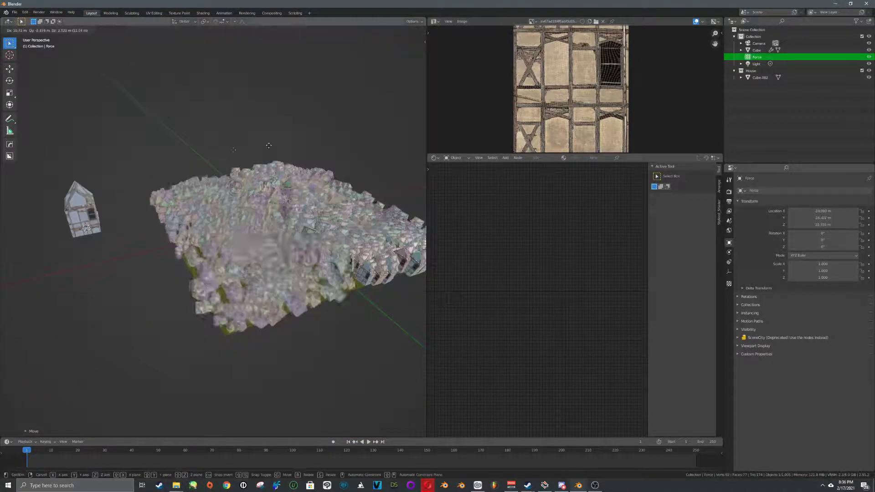
pyautogui.click(243, 101)
pyautogui.moveTo(282, 140); pyautogui.dragTo(337, 104, button='middle')
pyautogui.press('g')
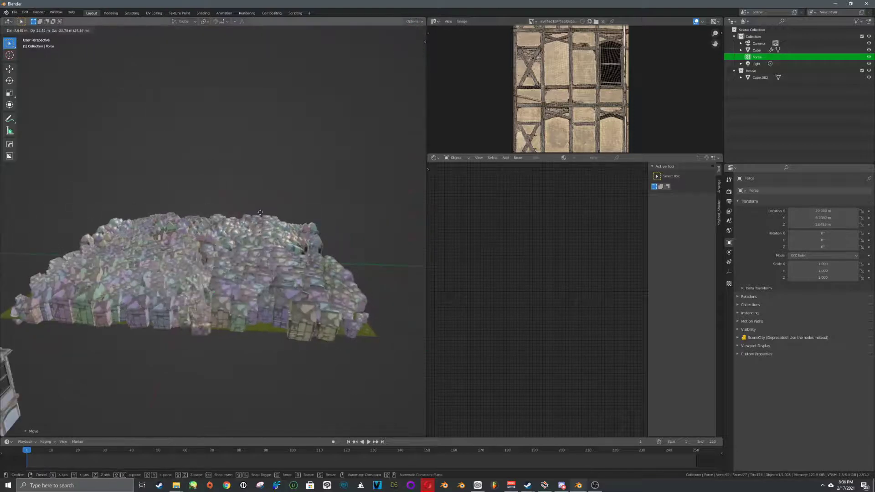
pyautogui.click(251, 151)
# Step: Open the force field's physics settings and lower its Strength
pyautogui.click(730, 272)
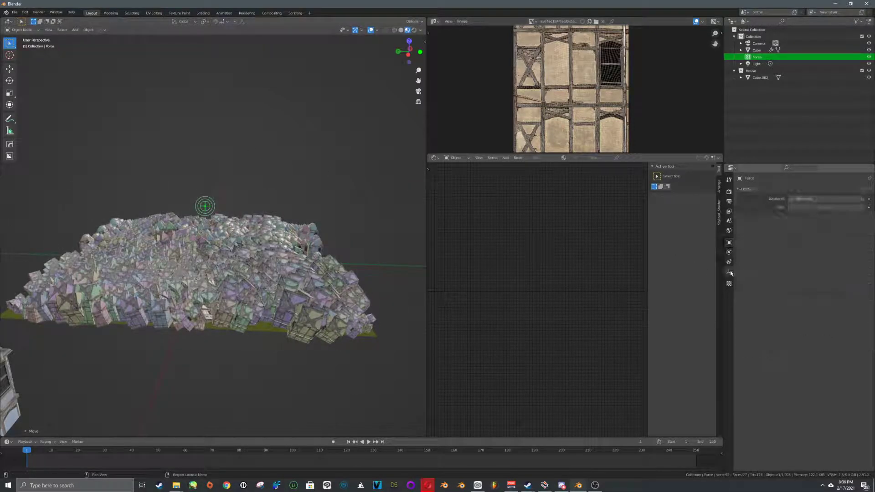
pyautogui.click(729, 253)
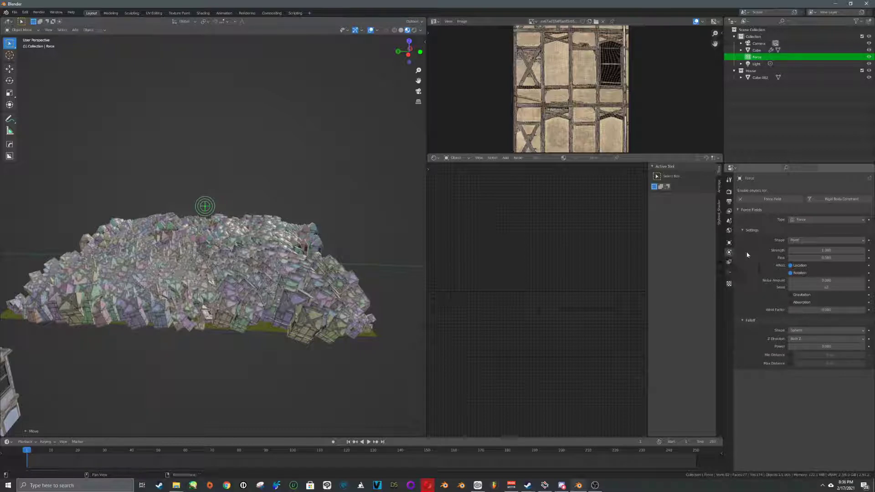
pyautogui.moveTo(812, 251)
pyautogui.mouseDown()
pyautogui.moveTo(826, 251)
pyautogui.moveTo(796, 250)
pyautogui.moveTo(809, 251)
pyautogui.mouseUp()
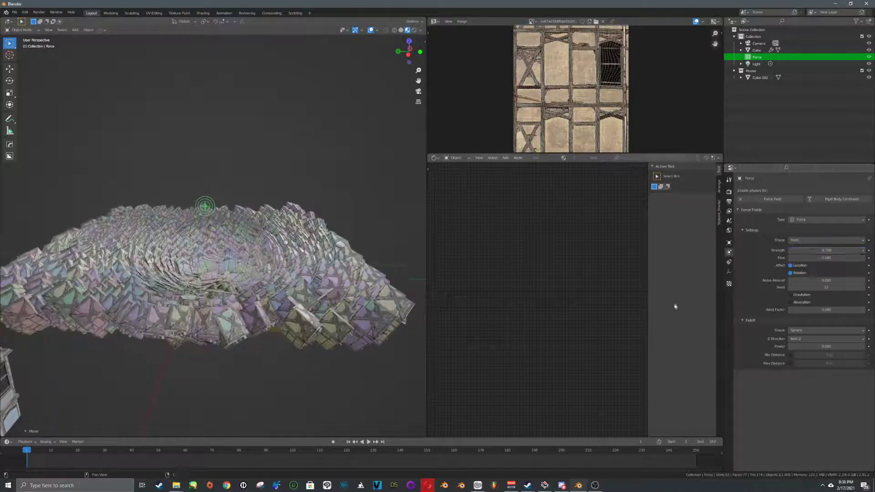
# Step: Reposition the force field over the houses, including along the global Z axis, to test how it tilts them
pyautogui.moveTo(392, 207); pyautogui.dragTo(310, 228, button='middle')
pyautogui.press('g')
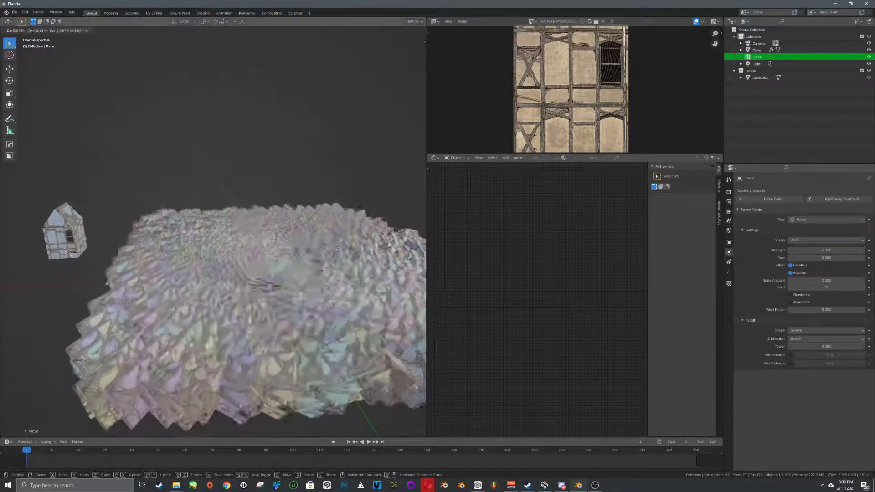
pyautogui.click(341, 264)
pyautogui.moveTo(342, 264); pyautogui.dragTo(274, 233, button='middle')
pyautogui.press('g')
pyautogui.click(269, 269)
pyautogui.press('g')
pyautogui.press('z')
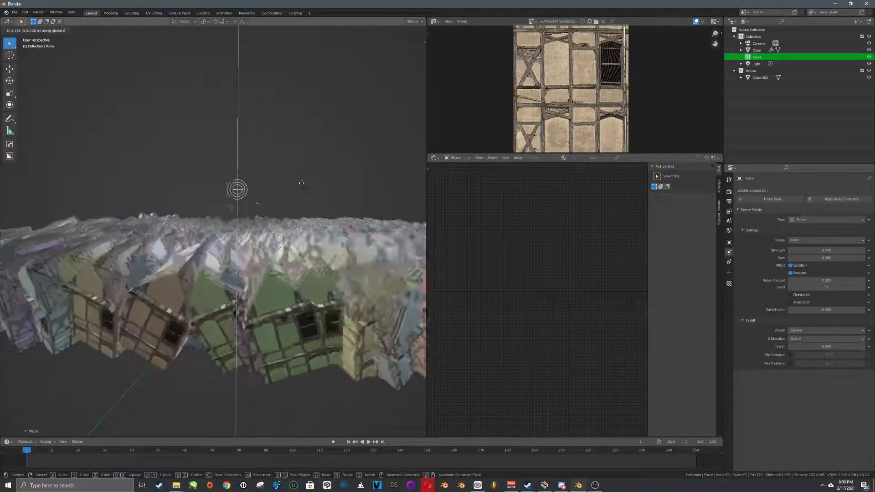
pyautogui.click(288, 198)
pyautogui.moveTo(288, 198); pyautogui.dragTo(433, 231, button='middle')
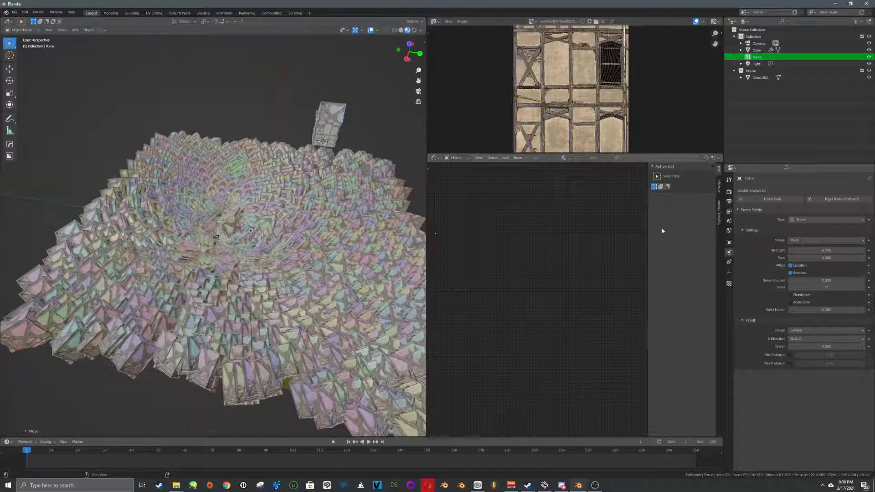
# Step: Select the grass ground and set its particle system's physics type to Newtonian
pyautogui.click(300, 239)
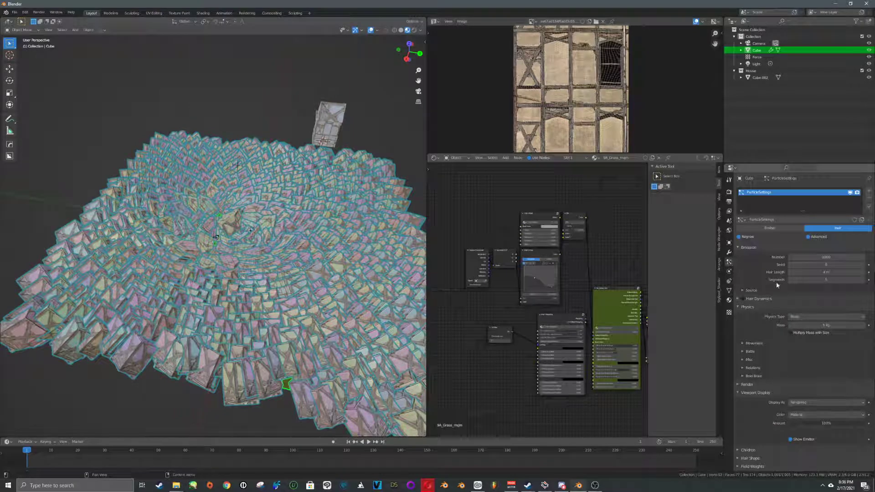
pyautogui.scroll(-3, 779, 292)
pyautogui.click(806, 287)
pyautogui.click(803, 300)
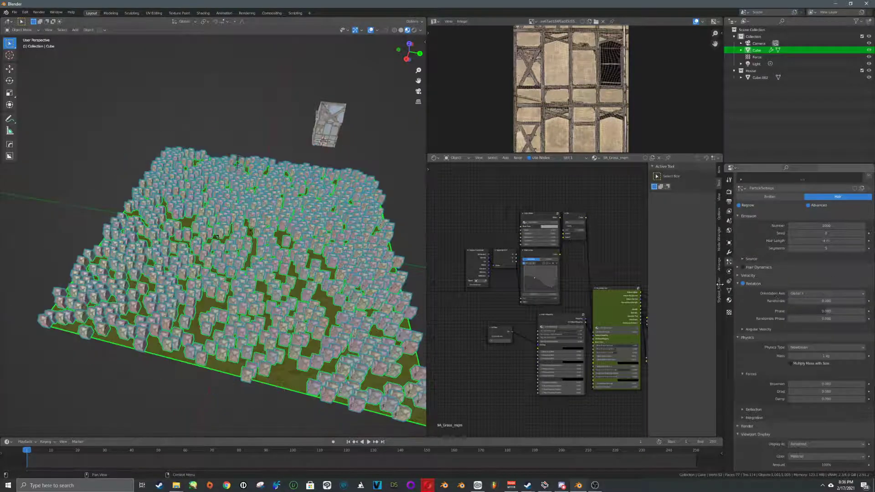
# Step: Select the force field and move it through the scattered houses to test its effect with Newtonian physics
pyautogui.moveTo(318, 193); pyautogui.dragTo(269, 162, button='middle')
pyautogui.click(245, 160)
pyautogui.press('g')
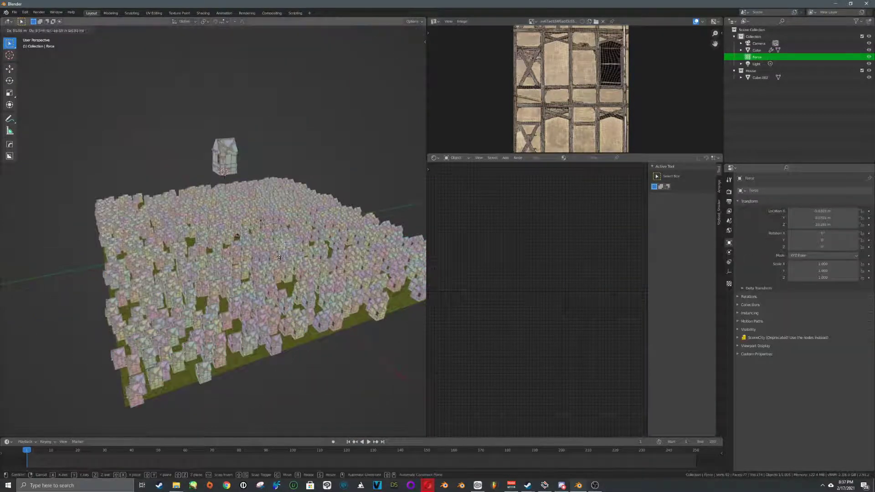
pyautogui.click(251, 258)
pyautogui.scroll(3, 251, 259)
pyautogui.moveTo(252, 259); pyautogui.dragTo(310, 288, button='middle')
pyautogui.press('g')
pyautogui.click(256, 172)
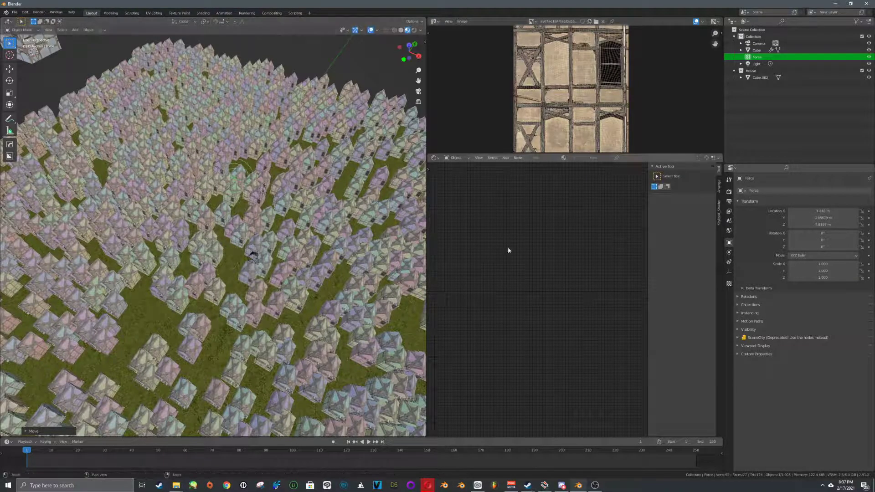
# Step: Delete the force field from the scene
pyautogui.moveTo(344, 248); pyautogui.dragTo(284, 235, button='middle')
pyautogui.press('Delete')
pyautogui.scroll(-2, 284, 232)
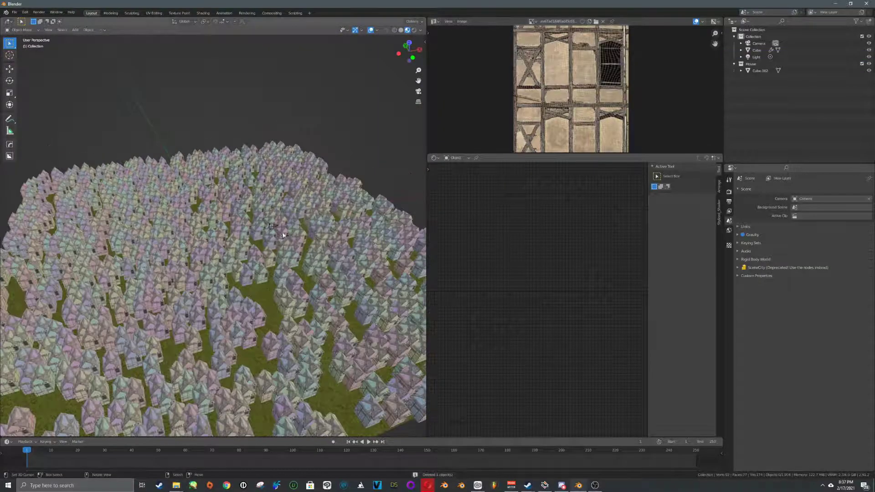
# Step: Select the grass ground and set the particle rotation's orientation axis to Object Y, trying Object Z first
pyautogui.click(285, 236)
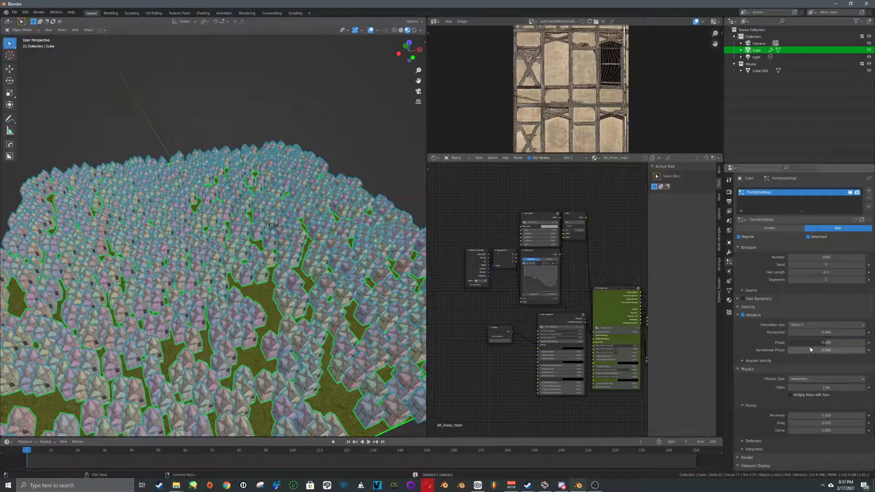
pyautogui.moveTo(811, 342); pyautogui.dragTo(791, 350)
pyautogui.click(810, 326)
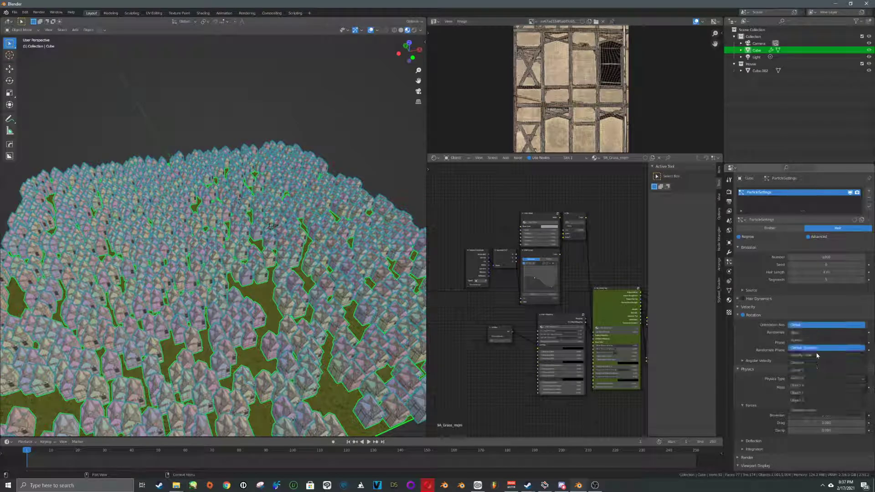
pyautogui.click(809, 400)
pyautogui.click(821, 325)
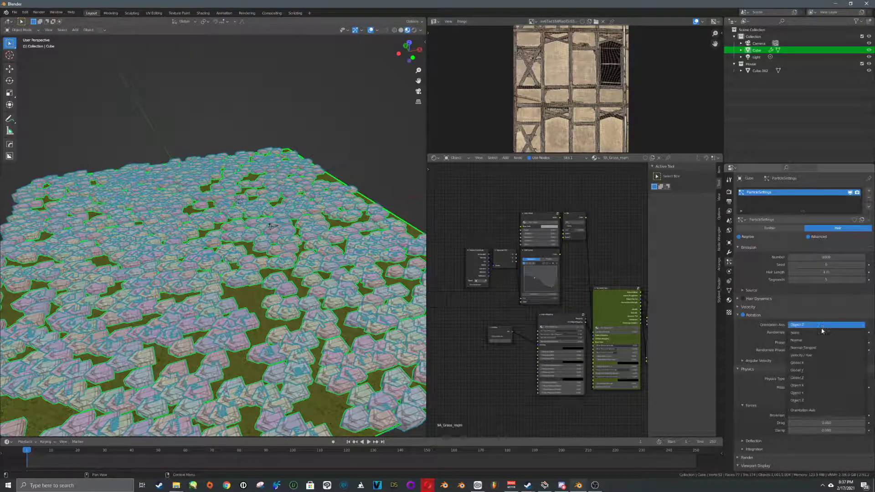
pyautogui.click(810, 388)
# Step: Try out the particle rotation's Phase value and set it back to 0
pyautogui.moveTo(815, 343); pyautogui.dragTo(796, 351)
pyautogui.click(827, 344)
pyautogui.write('0')
pyautogui.press('Return')
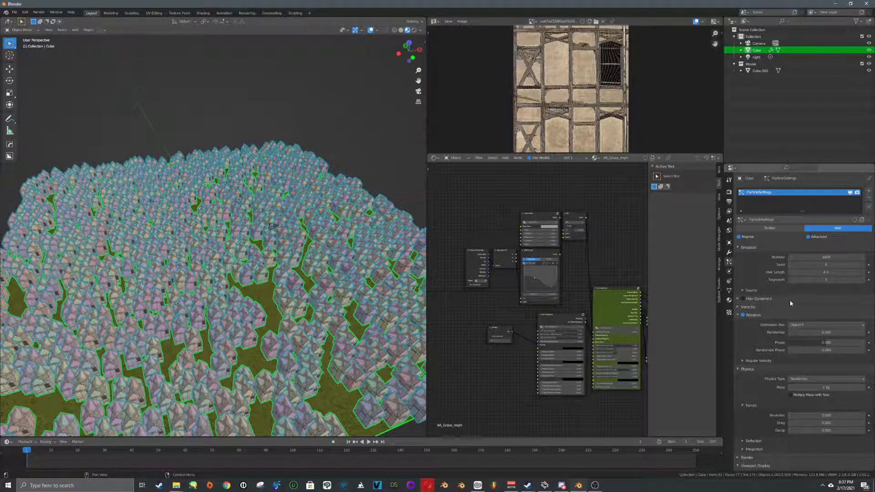
# Step: Reduce the particle emission number well below 1000 to spread fewer houses over the grass, and collapse the Viewport Display settings
pyautogui.moveTo(827, 254)
pyautogui.mouseDown()
pyautogui.moveTo(852, 255)
pyautogui.moveTo(818, 257)
pyautogui.moveTo(837, 257)
pyautogui.mouseUp()
pyautogui.scroll(-5, 814, 370)
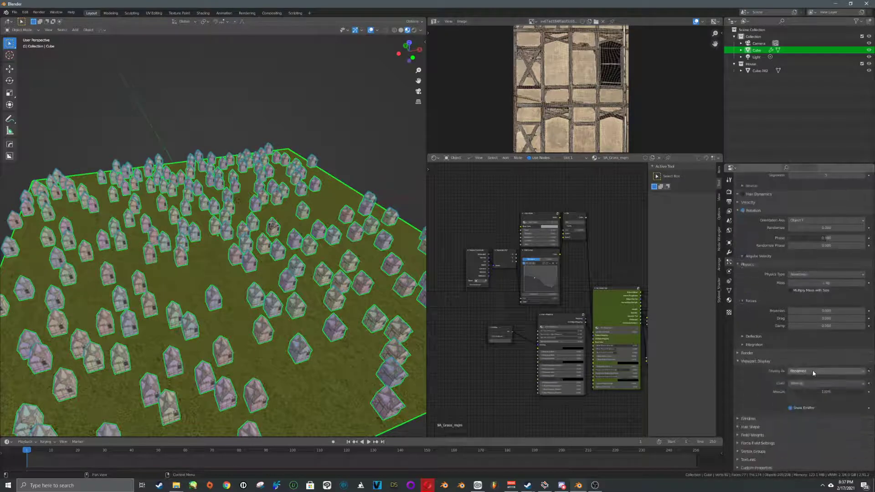
pyautogui.click(741, 361)
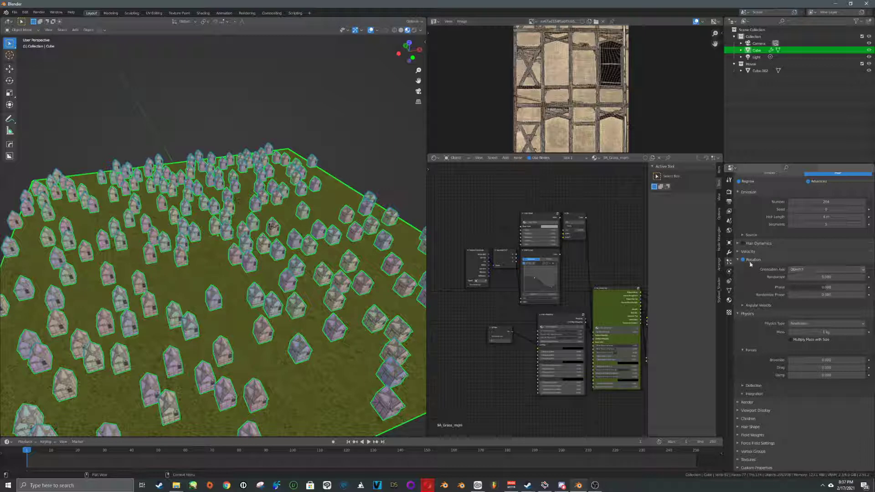
# Step: Expand the particle system's Render settings, increase the houses' scale and add some scale randomness
pyautogui.click(742, 403)
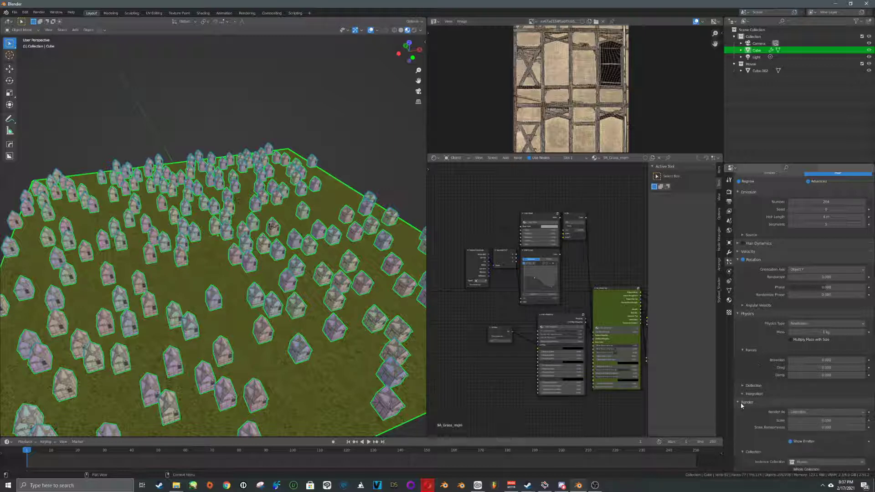
pyautogui.scroll(-2, 819, 411)
pyautogui.moveTo(828, 379)
pyautogui.mouseDown()
pyautogui.moveTo(862, 379)
pyautogui.moveTo(797, 381)
pyautogui.moveTo(825, 379)
pyautogui.mouseUp()
pyautogui.moveTo(272, 226); pyautogui.dragTo(395, 308, button='middle')
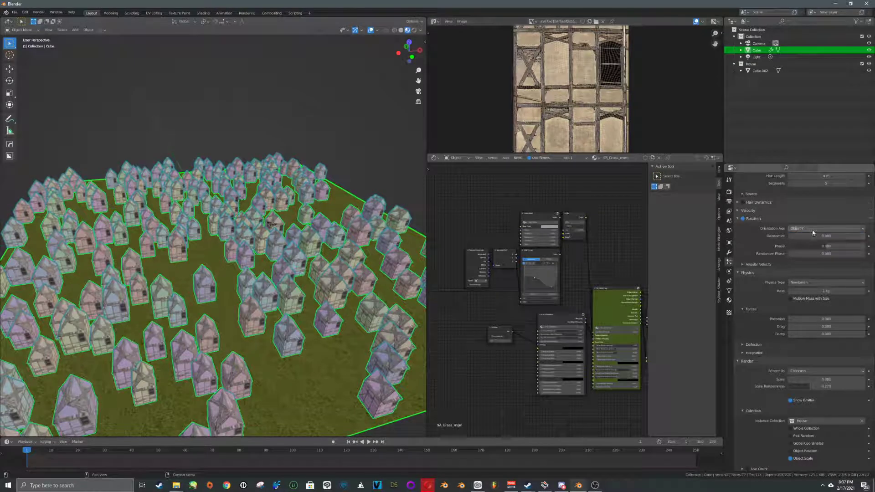
# Step: Set the particle rotation's orientation axis to None
pyautogui.click(815, 229)
pyautogui.click(810, 237)
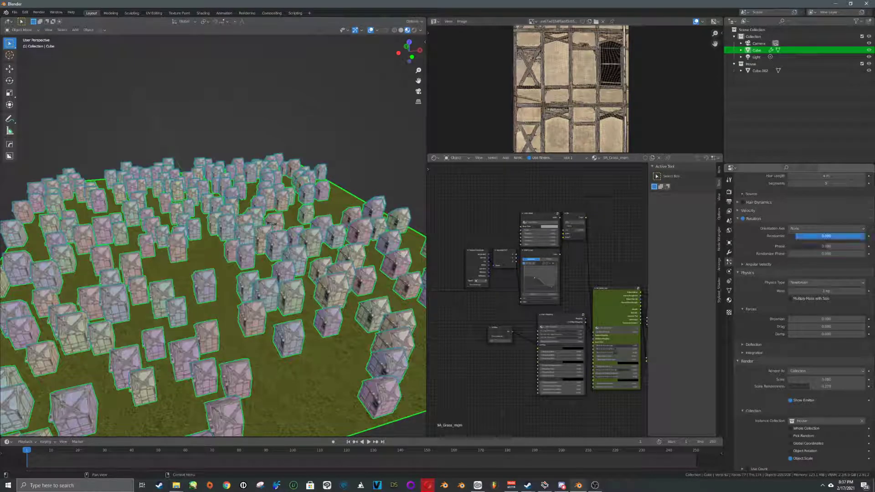
# Step: Set the ground's particle rotation orientation axis to Normal, try a different Phase value, and set Phase back to 0
pyautogui.click(816, 228)
pyautogui.click(809, 246)
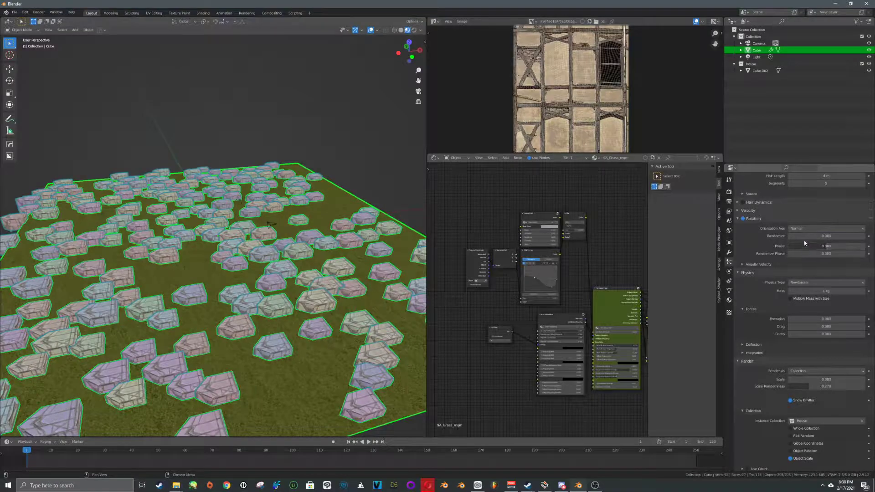
pyautogui.moveTo(804, 243); pyautogui.dragTo(864, 244)
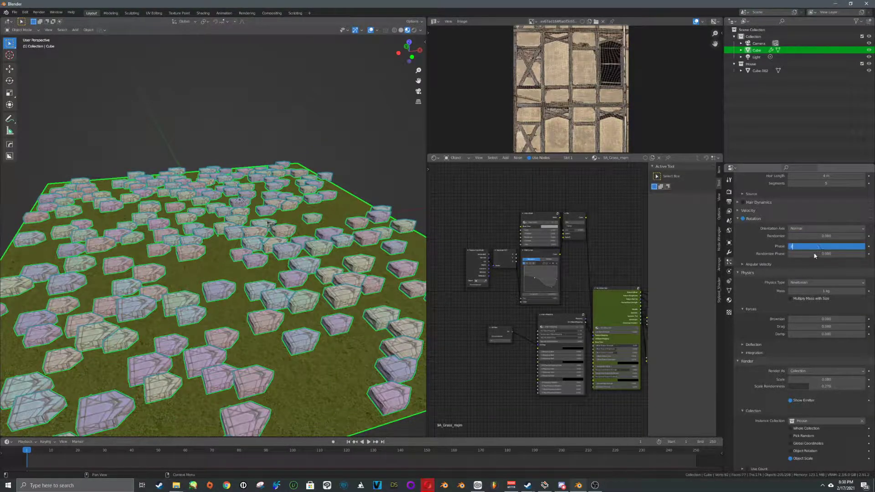
pyautogui.write('0')
pyautogui.press('Return')
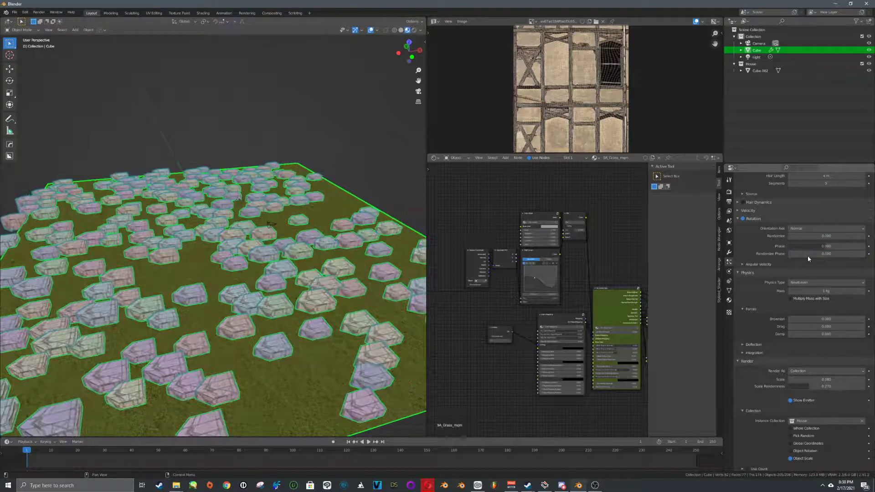
# Step: Rotate the source house's mesh about the global X axis in Edit Mode so the scattered houses stand upright
pyautogui.scroll(-6, 362, 332)
pyautogui.click(96, 217)
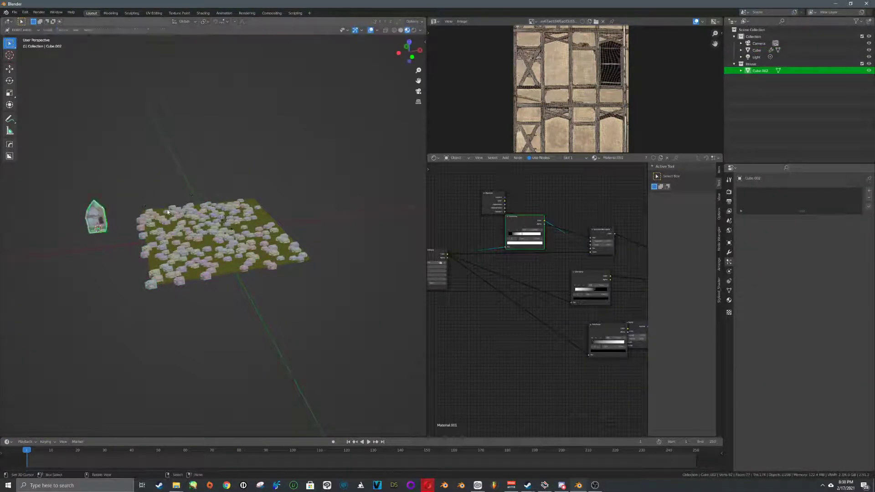
pyautogui.press('Tab')
pyautogui.press('r')
pyautogui.press('x')
pyautogui.rightClick(129, 202)
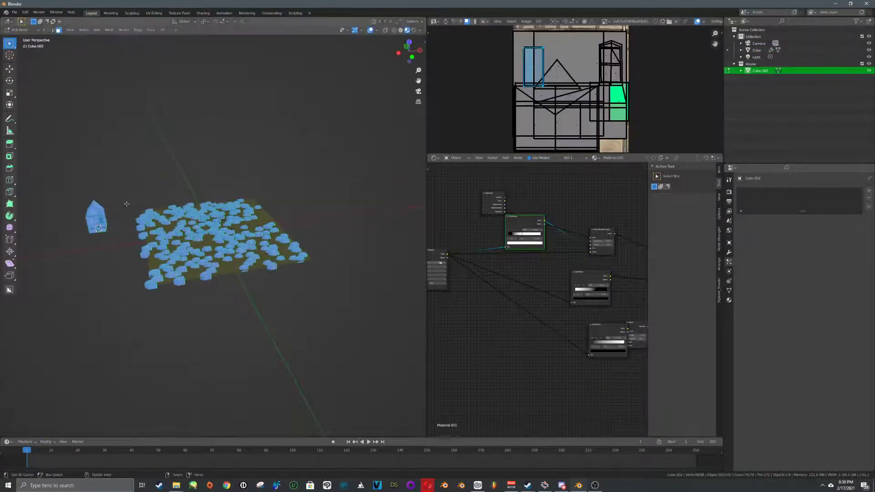
pyautogui.scroll(5, 228, 171)
pyautogui.scroll(-4, 230, 170)
pyautogui.press('r')
pyautogui.press('y')
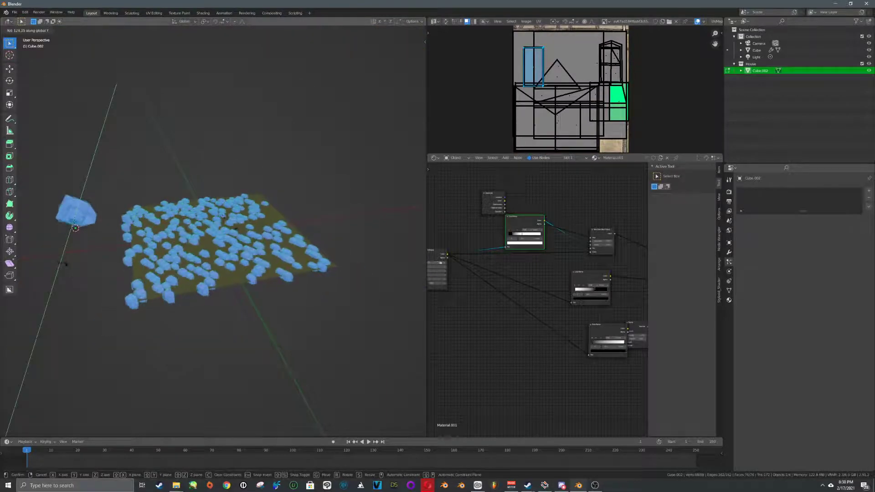
pyautogui.press('x')
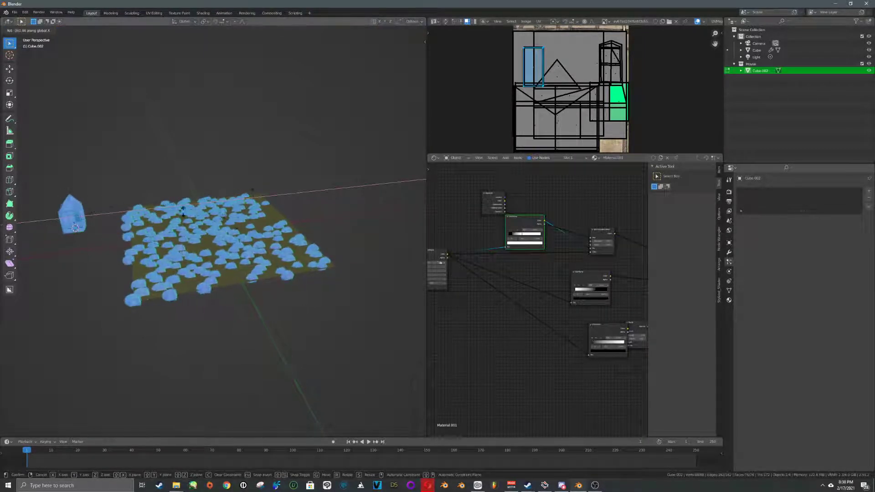
pyautogui.click(214, 170)
pyautogui.scroll(4, 222, 242)
pyautogui.press('Tab')
# Step: Select the two base faces of the source house and snap the 3D cursor to them
pyautogui.scroll(-5, 222, 242)
pyautogui.moveTo(222, 242); pyautogui.dragTo(198, 256, button='middle')
pyautogui.press('Tab')
pyautogui.press('KP_Decimal')
pyautogui.scroll(-4, 158, 213)
pyautogui.scroll(3, 212, 237)
pyautogui.scroll(2, 222, 242)
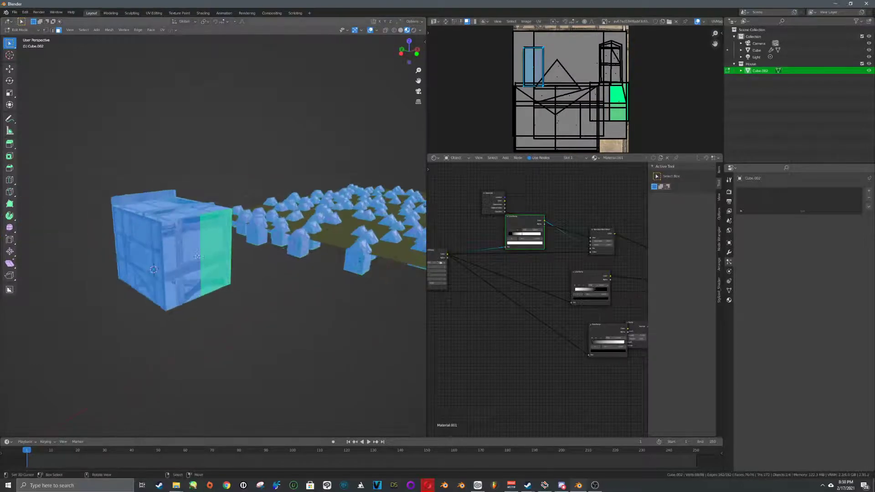
pyautogui.rightClick(198, 255)
pyautogui.keyDown('shift'); pyautogui.rightClick(209, 255); pyautogui.keyUp('shift')
pyautogui.hotkey('shift', 's')
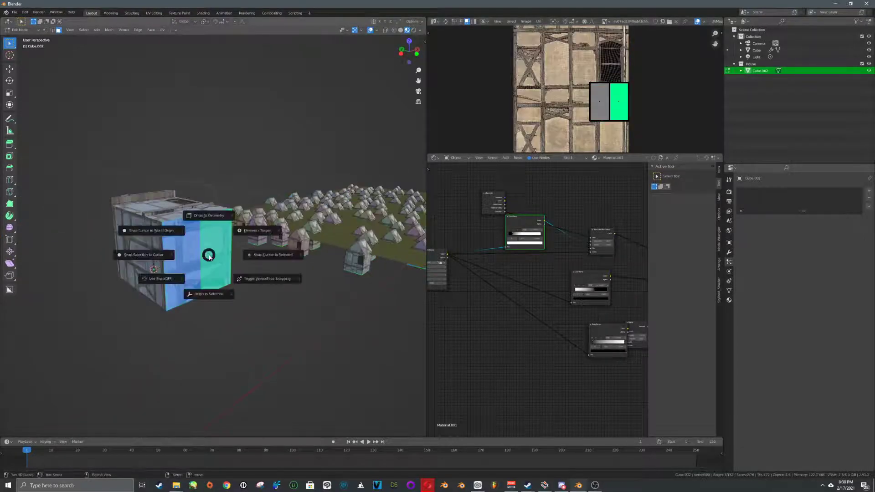
pyautogui.click(246, 259)
pyautogui.press('Tab')
pyautogui.press('Tab')
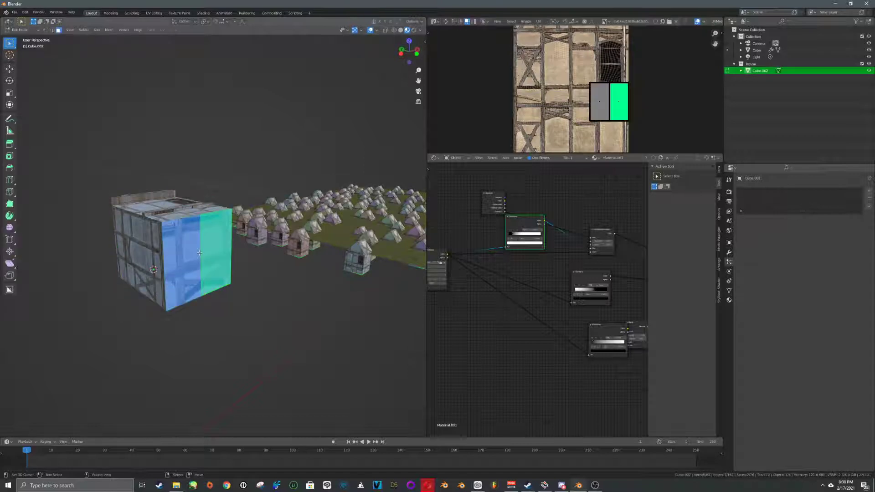
pyautogui.hotkey('shift', 's')
pyautogui.click(237, 256)
# Step: Set the source house's origin to the 3D cursor at its base
pyautogui.press('Tab')
pyautogui.hotkey('ctrl', 'alt', 'shift', 'c')
pyautogui.click(226, 254)
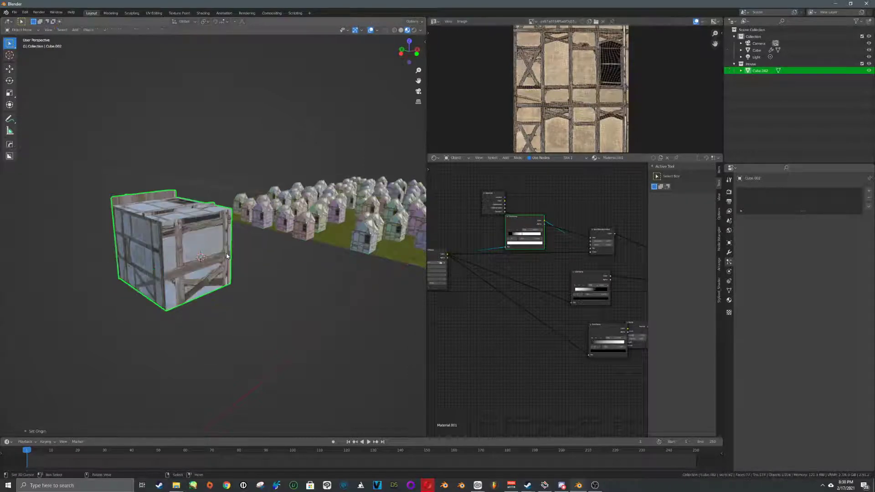
# Step: Select the ground emitter, raise its particle Randomize Phase to about 1.06, and set Phase to 0
pyautogui.keyDown('shift'); pyautogui.moveTo(227, 254); pyautogui.dragTo(207, 252, button='middle'); pyautogui.keyUp('shift')
pyautogui.scroll(-4, 206, 253)
pyautogui.keyDown('shift'); pyautogui.moveTo(322, 229); pyautogui.dragTo(299, 249, button='middle'); pyautogui.keyUp('shift')
pyautogui.scroll(3, 299, 249)
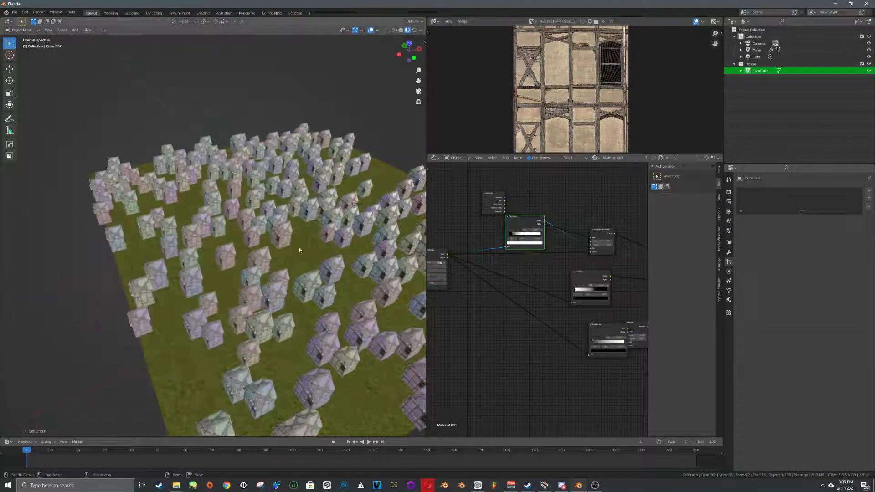
pyautogui.rightClick(299, 249)
pyautogui.moveTo(815, 333); pyautogui.dragTo(830, 350)
pyautogui.click(830, 343)
pyautogui.write('0')
pyautogui.press('Return')
pyautogui.moveTo(349, 303)
pyautogui.mouseDown(button='middle')
pyautogui.moveTo(332, 318)
pyautogui.moveTo(285, 289)
pyautogui.moveTo(312, 276)
pyautogui.moveTo(352, 294)
pyautogui.mouseUp(button='middle')
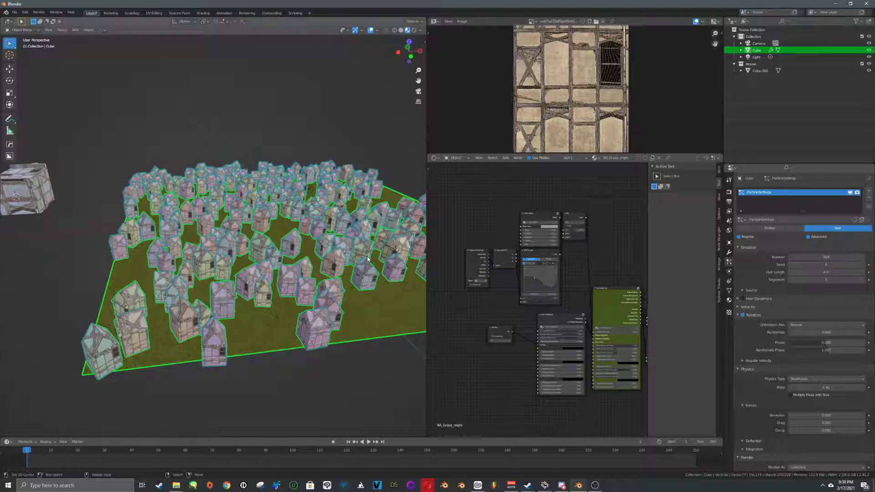
# Step: Duplicate the source house, place the copy beside it along the X axis, and try scaling the copy up
pyautogui.moveTo(158, 228); pyautogui.dragTo(262, 252, button='middle')
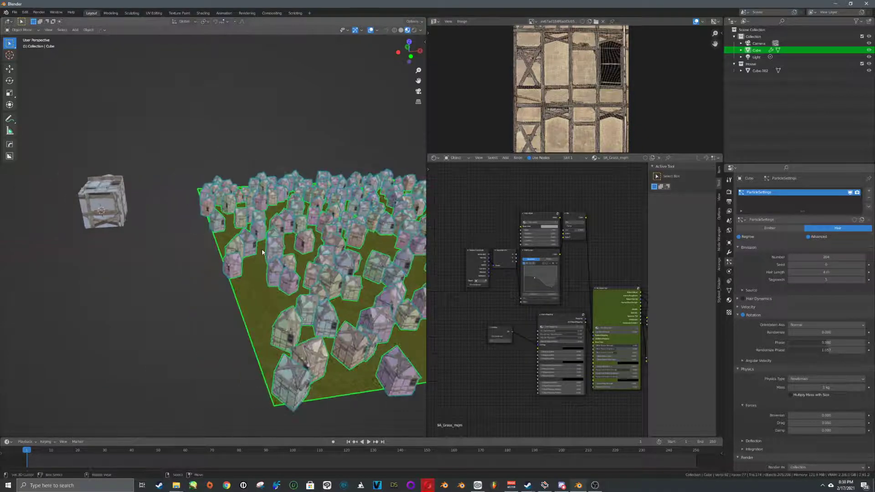
pyautogui.rightClick(107, 205)
pyautogui.moveTo(120, 211); pyautogui.dragTo(187, 233, button='middle')
pyautogui.scroll(-3, 248, 249)
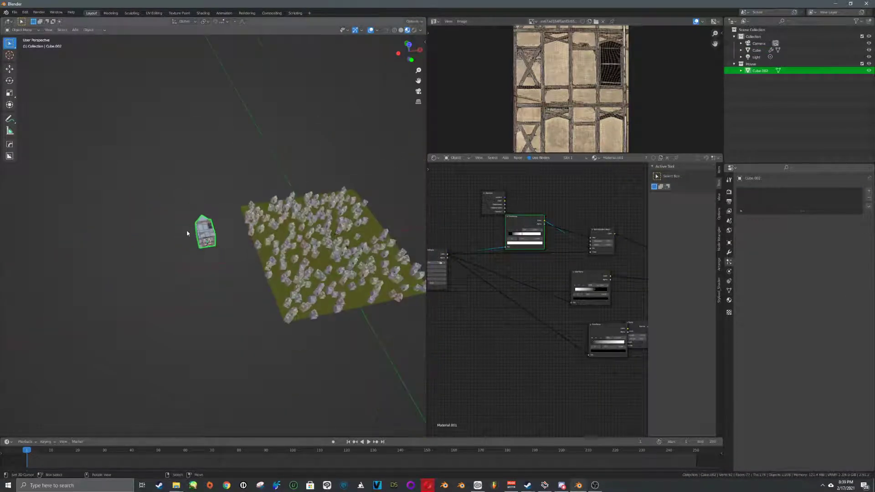
pyautogui.scroll(5, 269, 235)
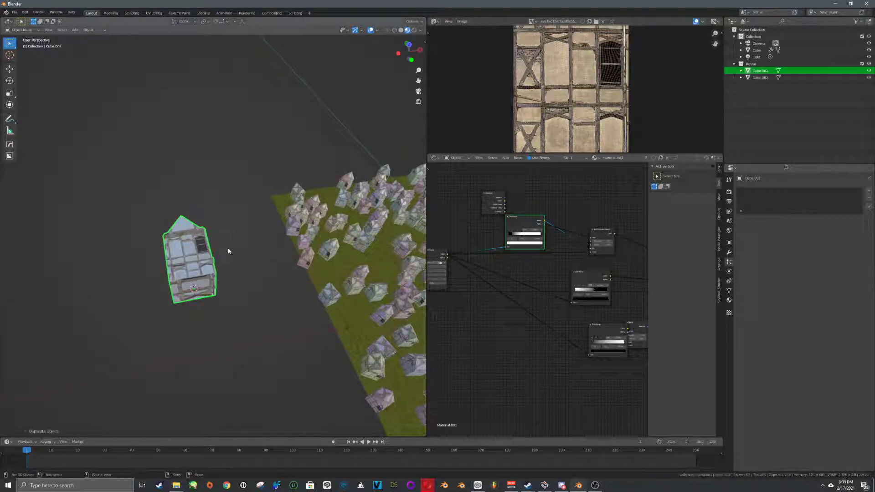
pyautogui.hotkey('shift', 'd')
pyautogui.press('x')
pyautogui.click(187, 232)
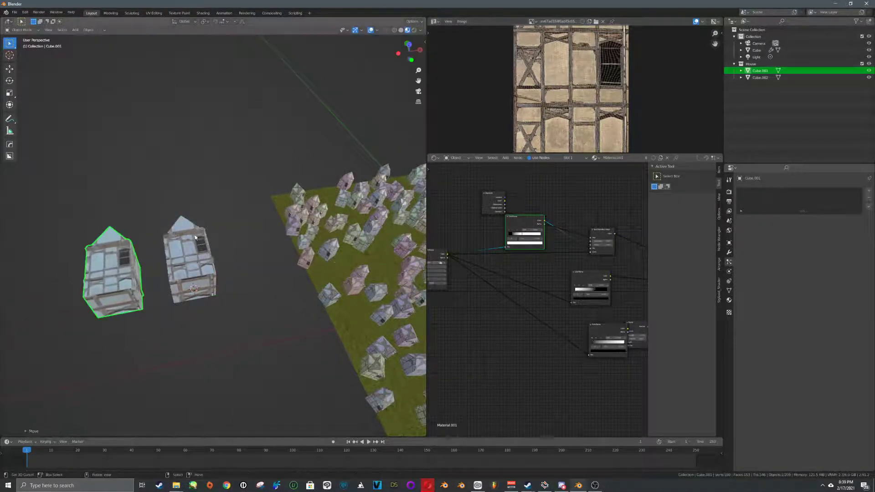
pyautogui.press('s')
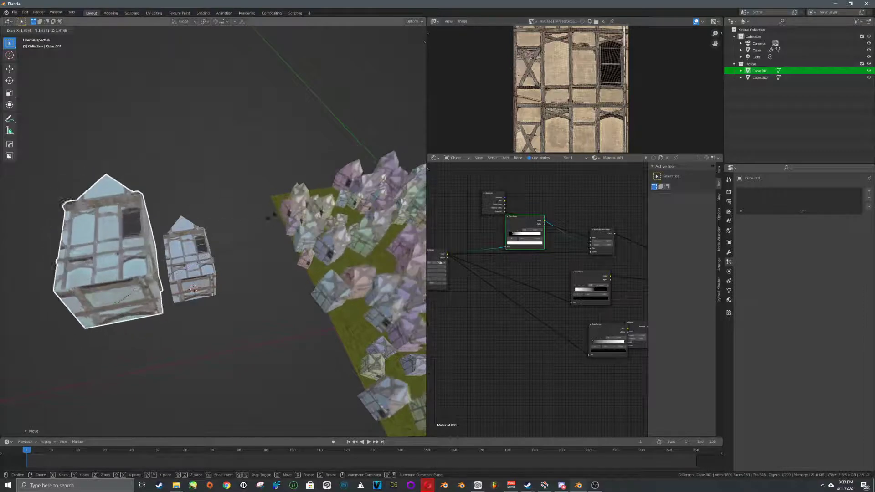
pyautogui.press('Escape')
# Step: Snap the 3D cursor to the duplicated house and add a lattice there
pyautogui.moveTo(214, 264); pyautogui.dragTo(196, 198, button='middle')
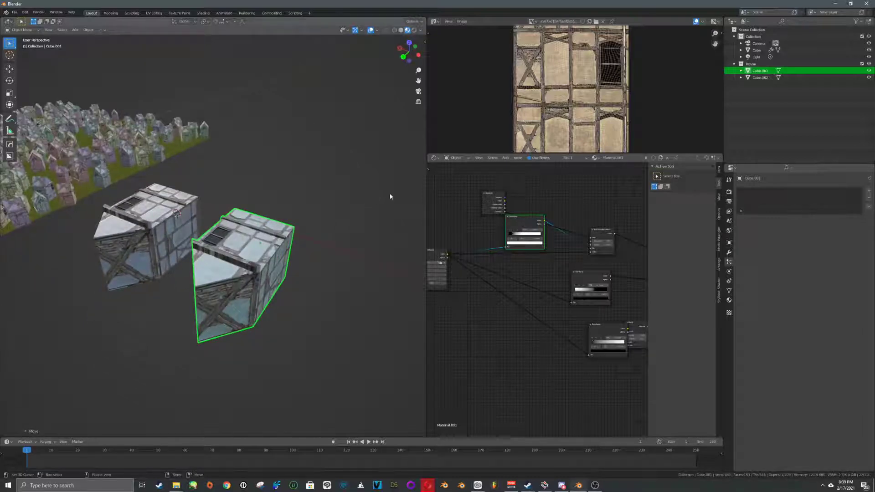
pyautogui.scroll(-8, 290, 227)
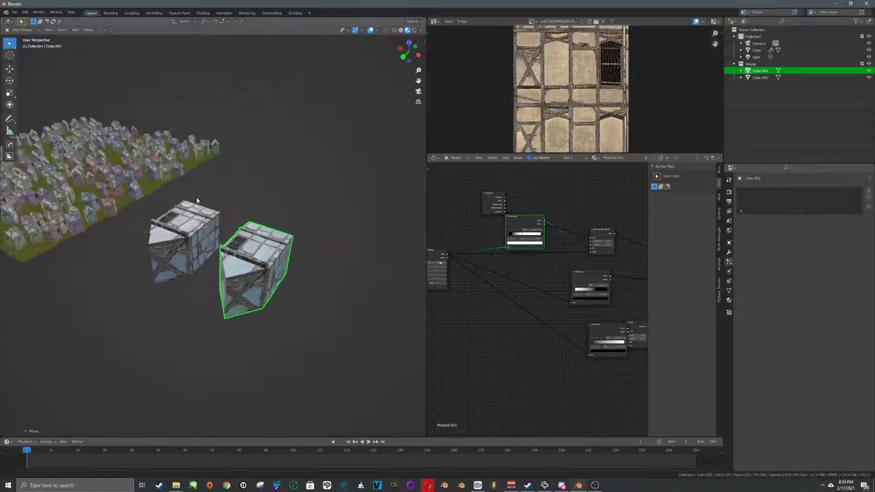
pyautogui.press('KP_Decimal')
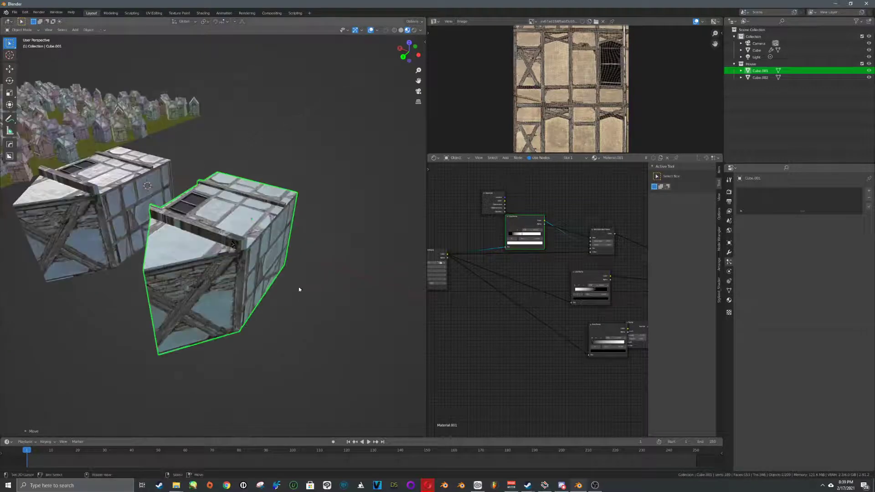
pyautogui.hotkey('shift', 's')
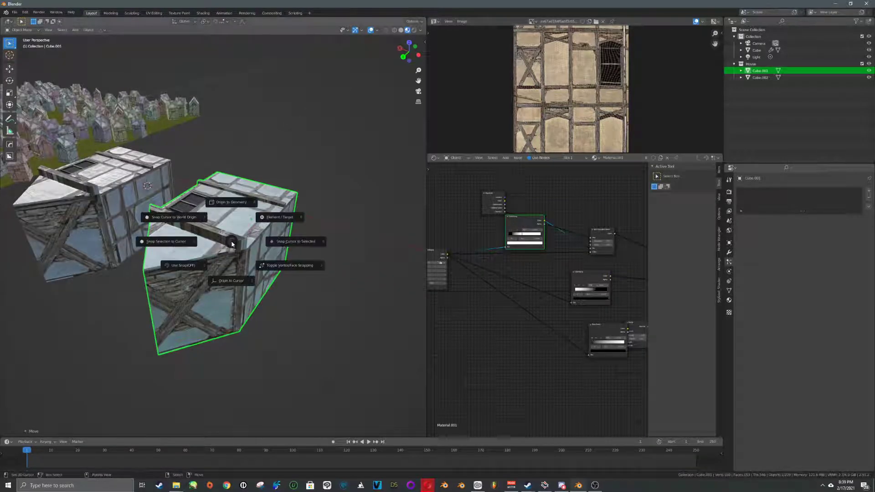
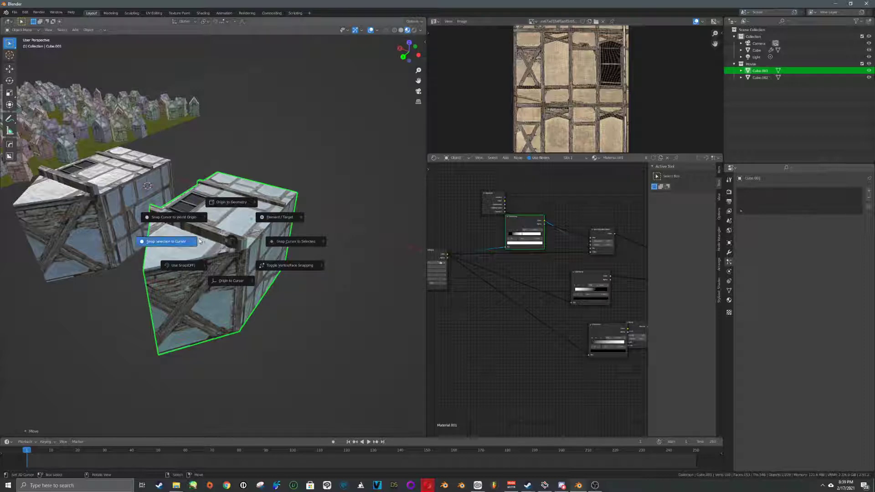
pyautogui.click(289, 248)
pyautogui.hotkey('shift', 'a')
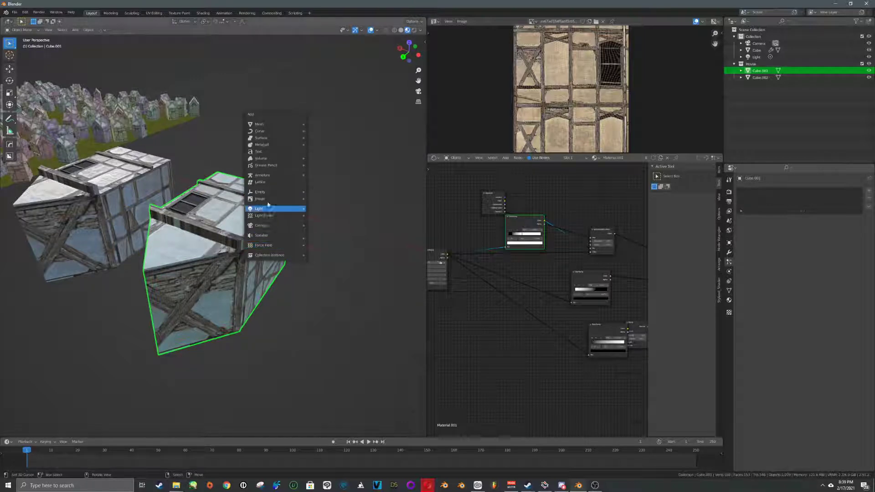
pyautogui.click(270, 183)
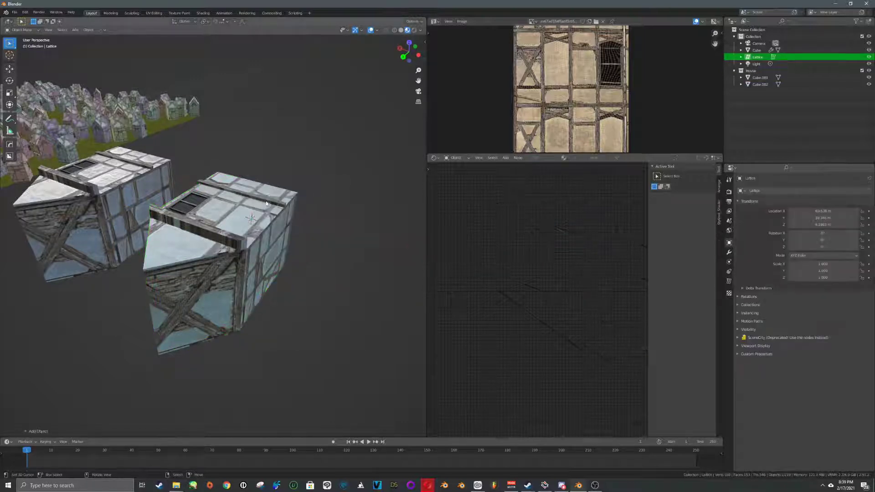
# Step: Scale up the lattice and move it along the Y axis until it encloses the duplicated house
pyautogui.scroll(-3, 273, 233)
pyautogui.press('s')
pyautogui.click(334, 235)
pyautogui.moveTo(336, 228); pyautogui.dragTo(316, 209, button='middle')
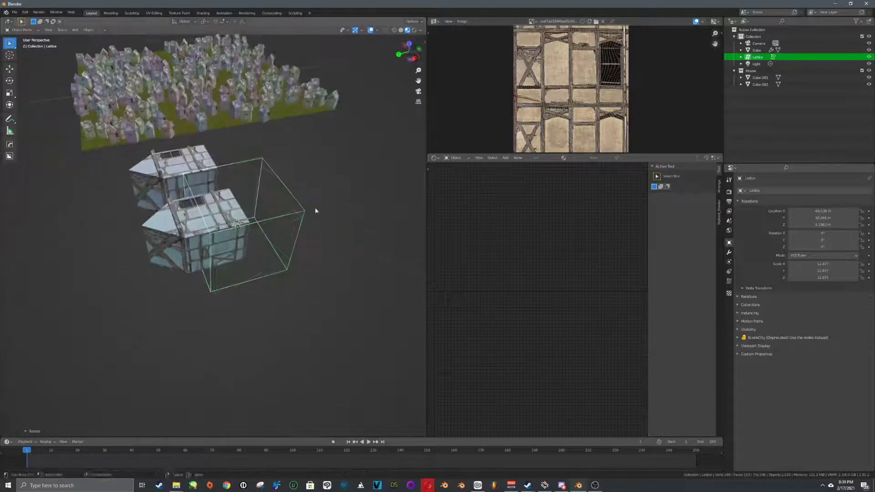
pyautogui.press('g')
pyautogui.press('y')
pyautogui.click(298, 193)
pyautogui.press('s')
pyautogui.click(315, 195)
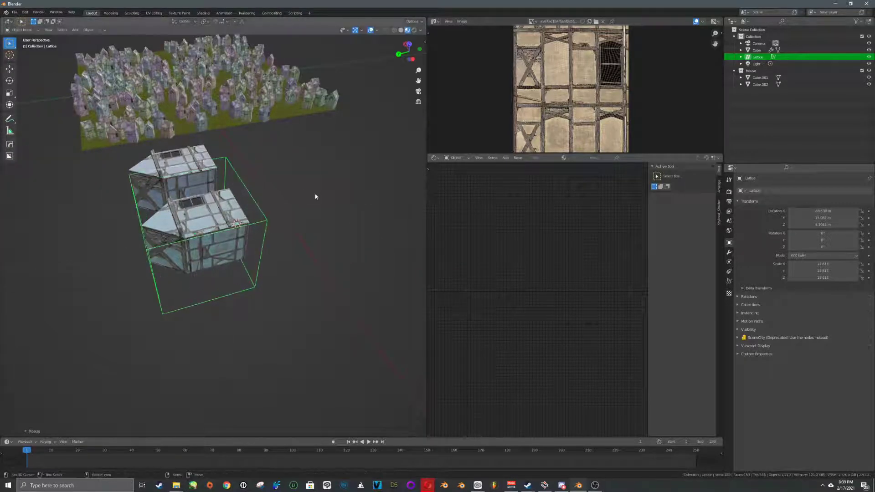
# Step: Set the lattice resolution to 4 in the U, V and W directions
pyautogui.click(729, 282)
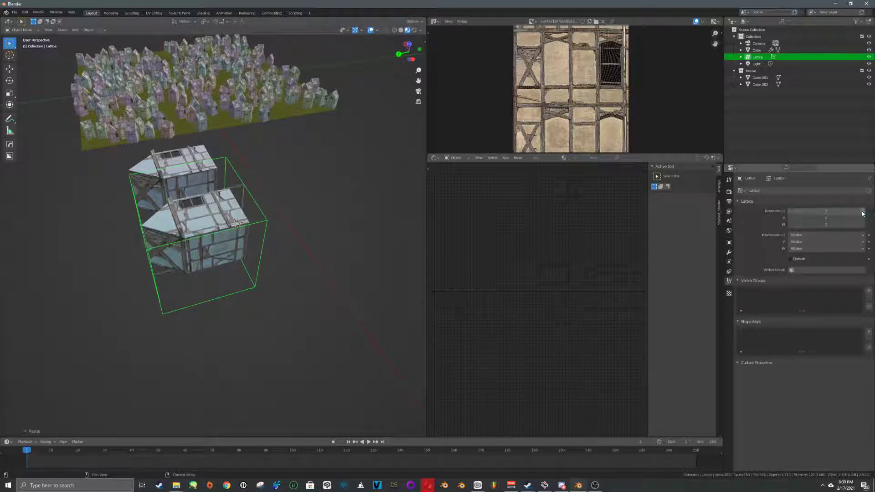
pyautogui.click(863, 212)
pyautogui.click(863, 219)
pyautogui.click(863, 219)
pyautogui.click(863, 225)
pyautogui.click(863, 225)
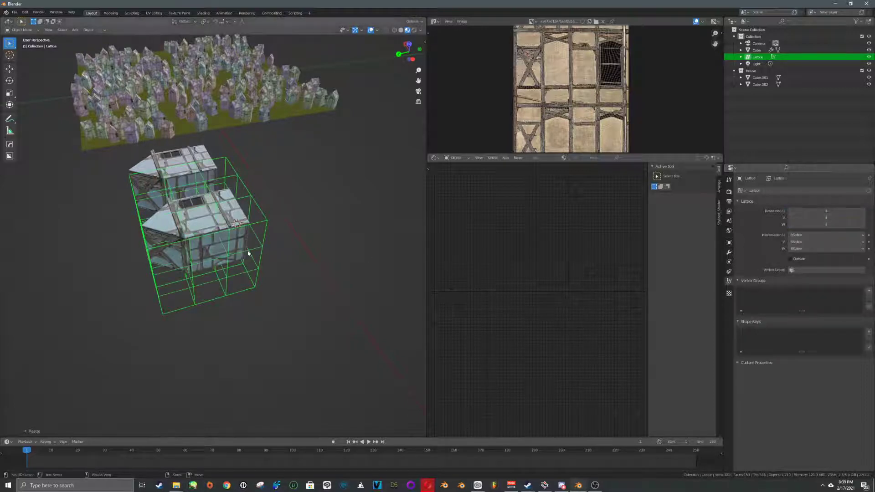
# Step: Narrow the lattice along the X axis to fit closely around the duplicated house
pyautogui.moveTo(248, 253); pyautogui.dragTo(307, 242, button='middle')
pyautogui.press('s')
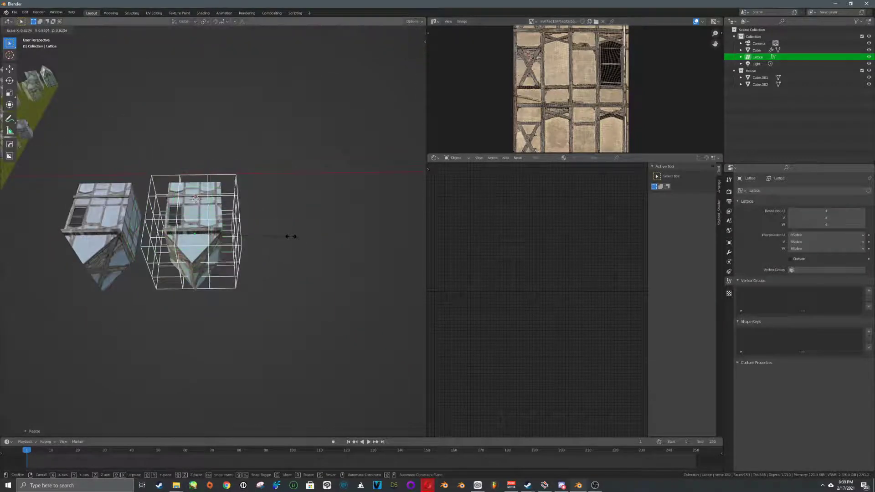
pyautogui.rightClick(292, 236)
pyautogui.press('s')
pyautogui.press('x')
pyautogui.click(290, 231)
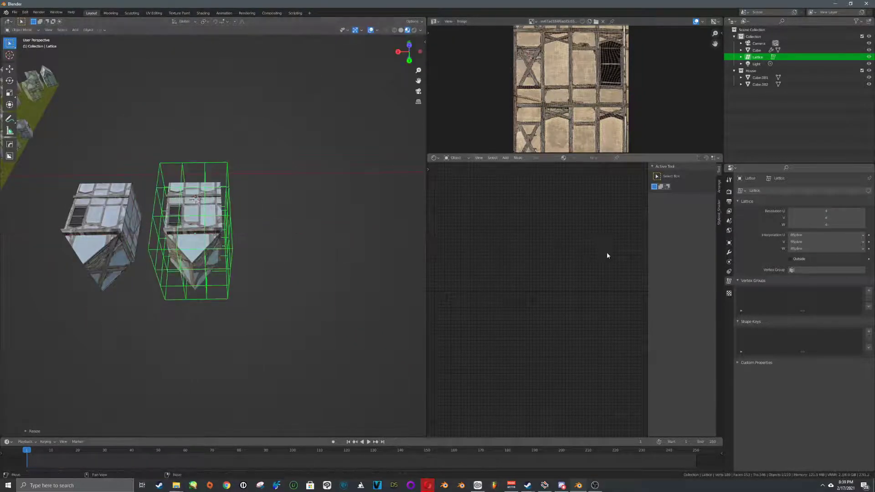
# Step: Add a Lattice modifier to the duplicated house and set the lattice as its object
pyautogui.click(193, 237)
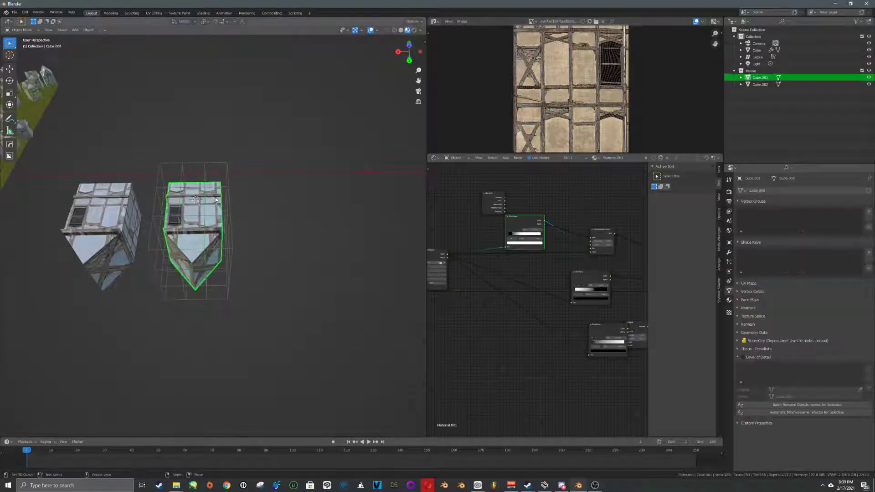
pyautogui.click(729, 254)
pyautogui.click(758, 191)
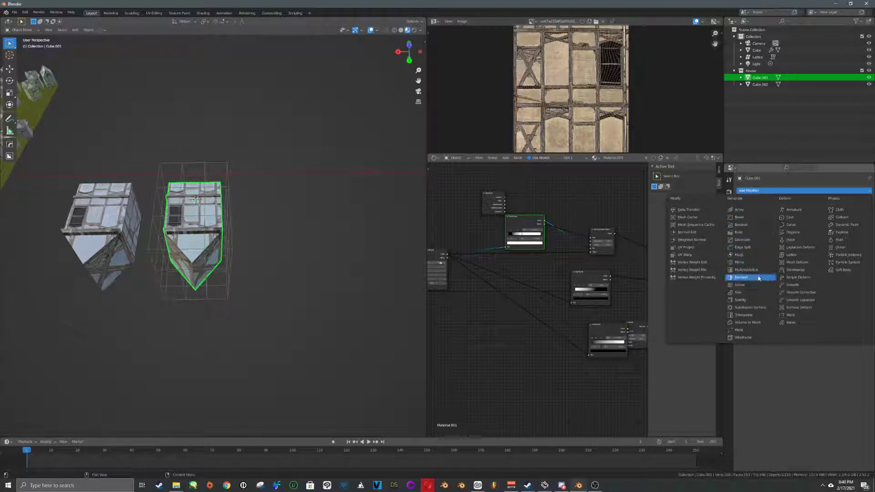
pyautogui.click(793, 255)
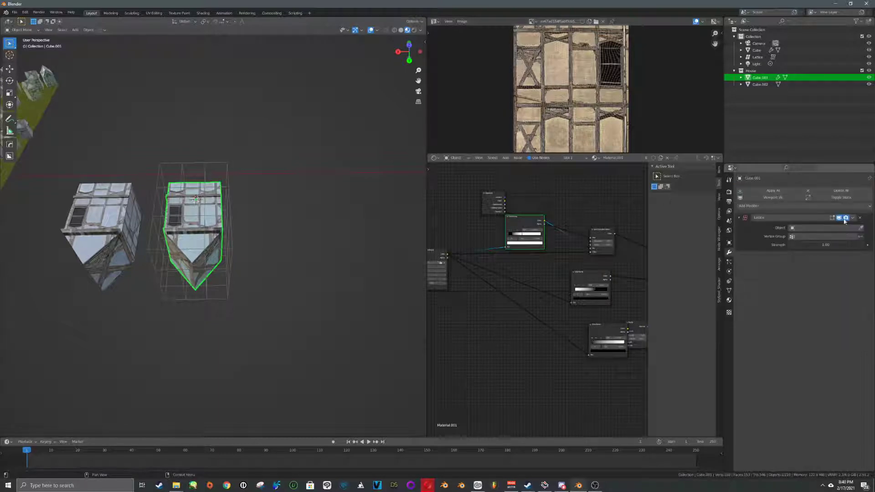
pyautogui.click(820, 228)
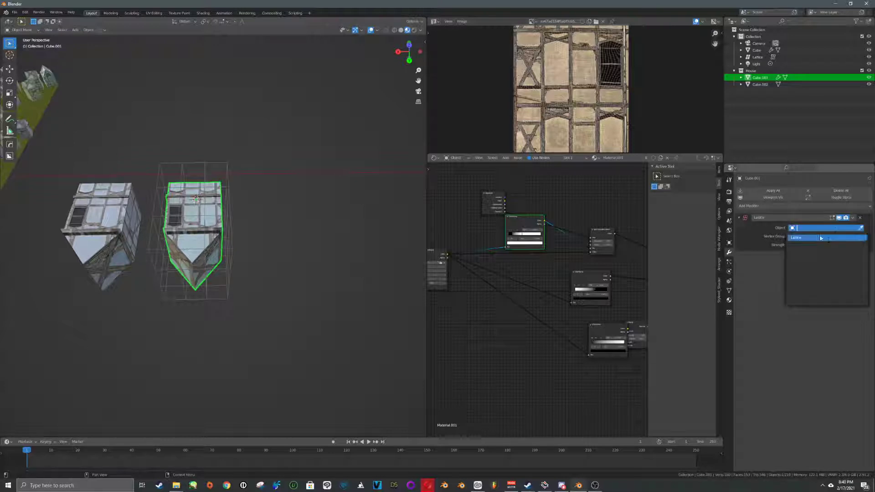
pyautogui.click(821, 238)
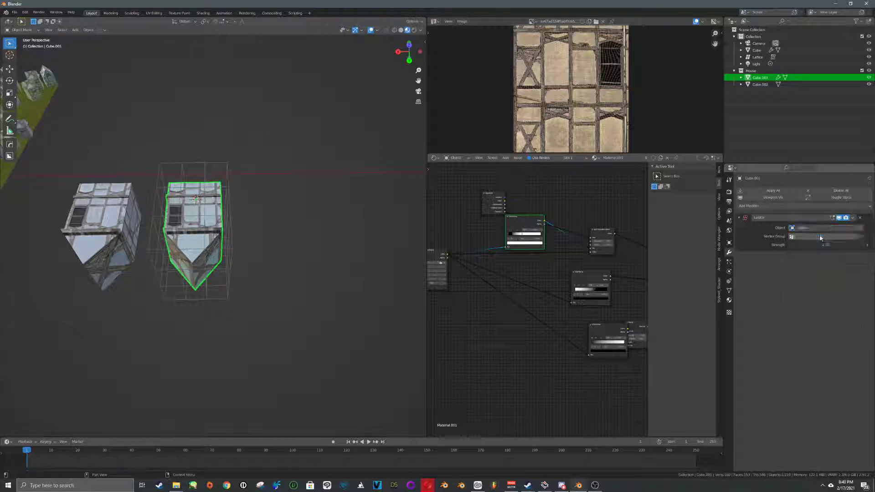
# Step: Open the lattice in Edit Mode and try moving one of its control points
pyautogui.click(232, 251)
pyautogui.moveTo(246, 254); pyautogui.dragTo(201, 243, button='middle')
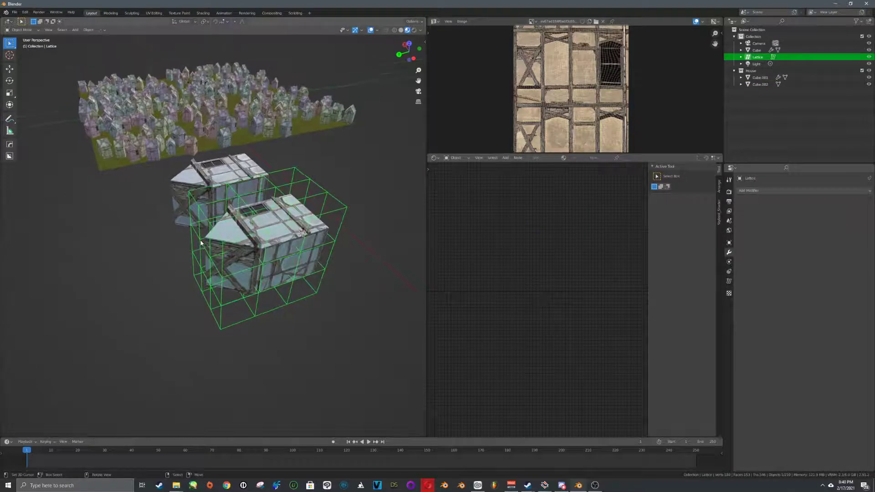
pyautogui.press('Tab')
pyautogui.rightClick(212, 226)
pyautogui.press('g')
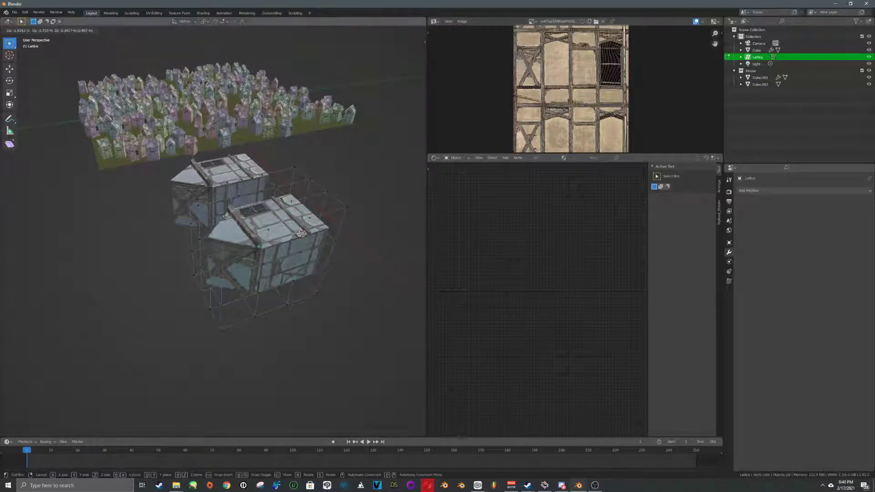
pyautogui.rightClick(195, 257)
# Step: Select a lattice control point at the gable end and turn on proportional editing, trying a move with it
pyautogui.moveTo(196, 257); pyautogui.dragTo(283, 250, button='middle')
pyautogui.press('b')
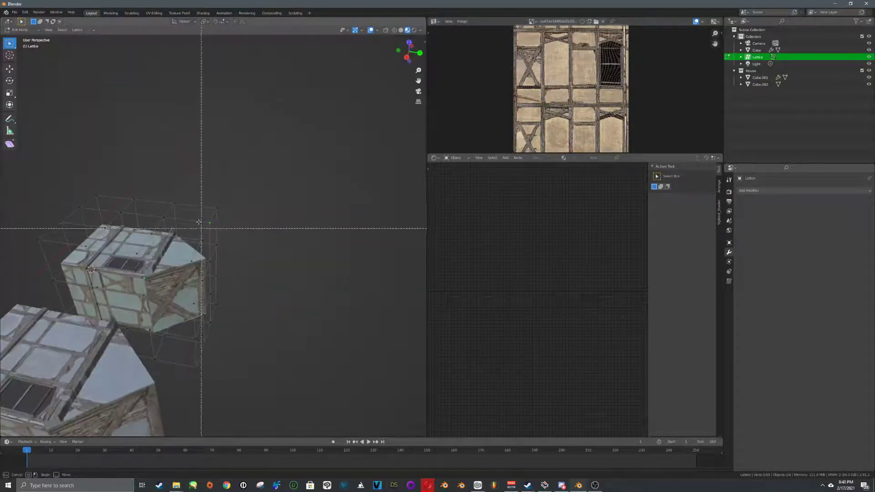
pyautogui.moveTo(201, 203); pyautogui.dragTo(212, 278)
pyautogui.moveTo(263, 288); pyautogui.dragTo(261, 287, button='middle')
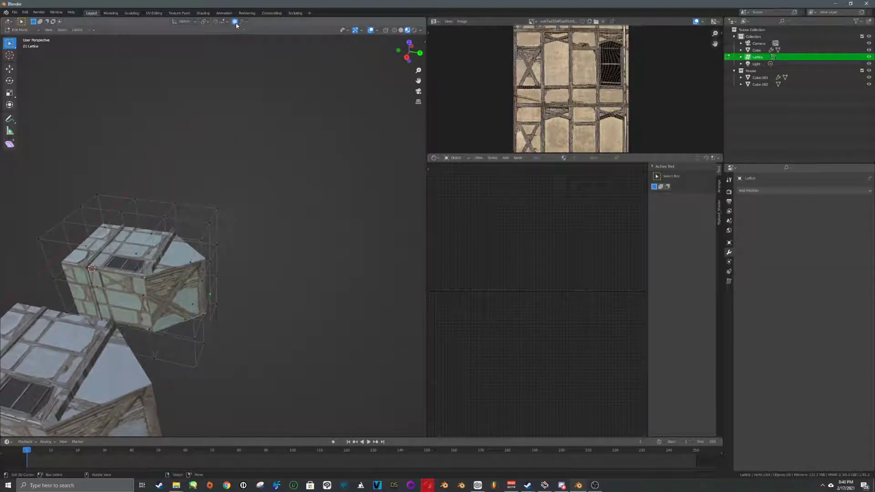
pyautogui.press('g')
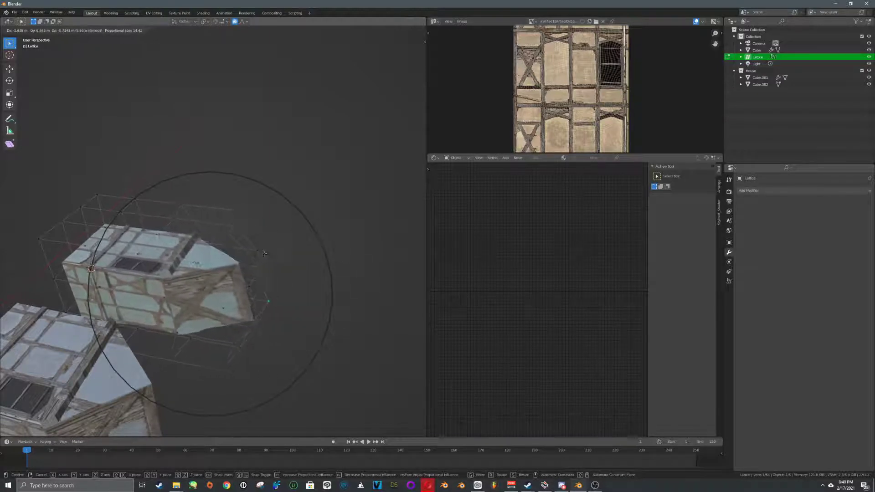
pyautogui.rightClick(262, 255)
# Step: Scale and move the gable end of the lattice with smooth proportional falloff to bend the house
pyautogui.scroll(-1, 248, 255)
pyautogui.press('s')
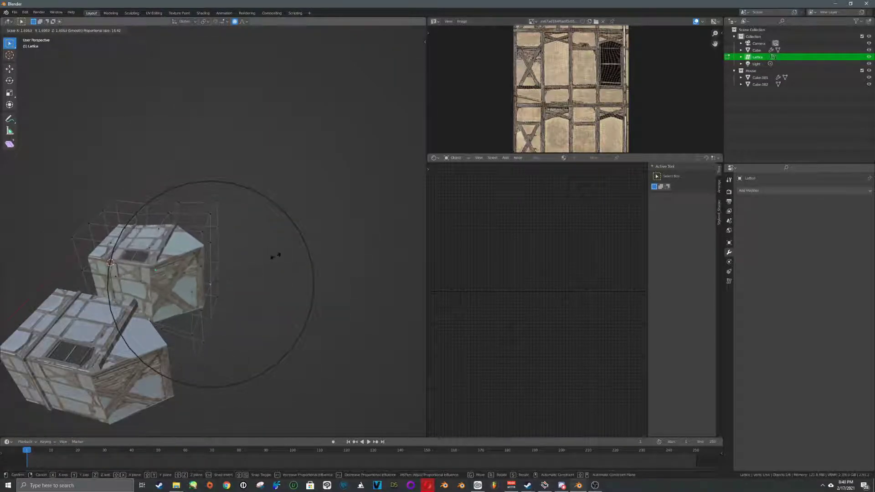
pyautogui.click(276, 256)
pyautogui.press('g')
pyautogui.click(307, 258)
pyautogui.press('s')
pyautogui.click(321, 260)
# Step: Rotate the gable end of the lattice with proportional editing to twist the house
pyautogui.press('r')
pyautogui.press('z')
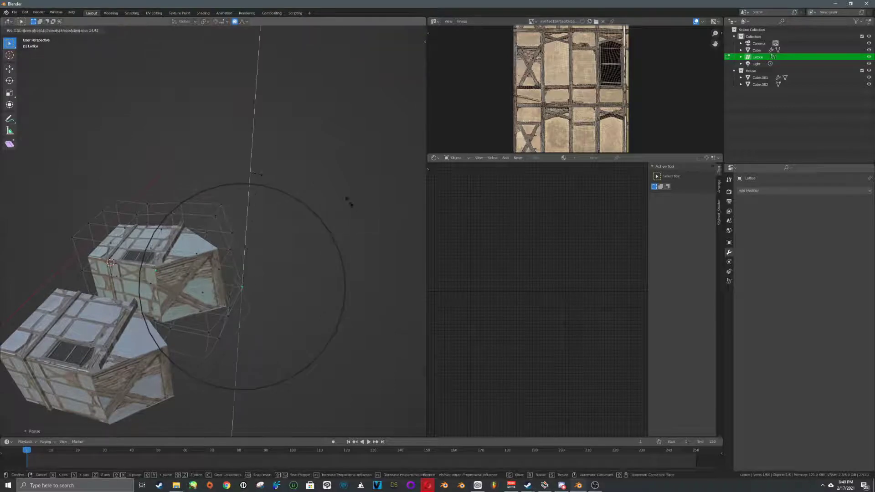
pyautogui.rightClick(258, 179)
pyautogui.moveTo(258, 179); pyautogui.dragTo(246, 190, button='middle')
pyautogui.press('r')
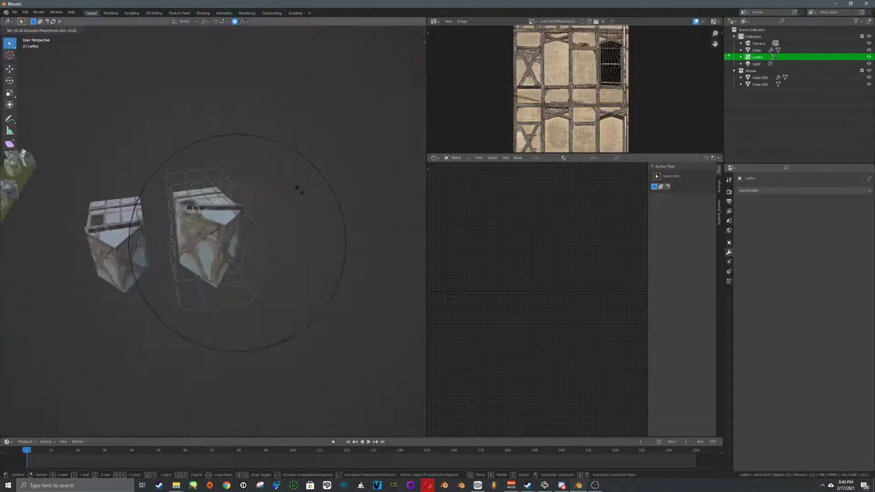
pyautogui.click(328, 226)
pyautogui.moveTo(328, 227); pyautogui.dragTo(211, 242, button='middle')
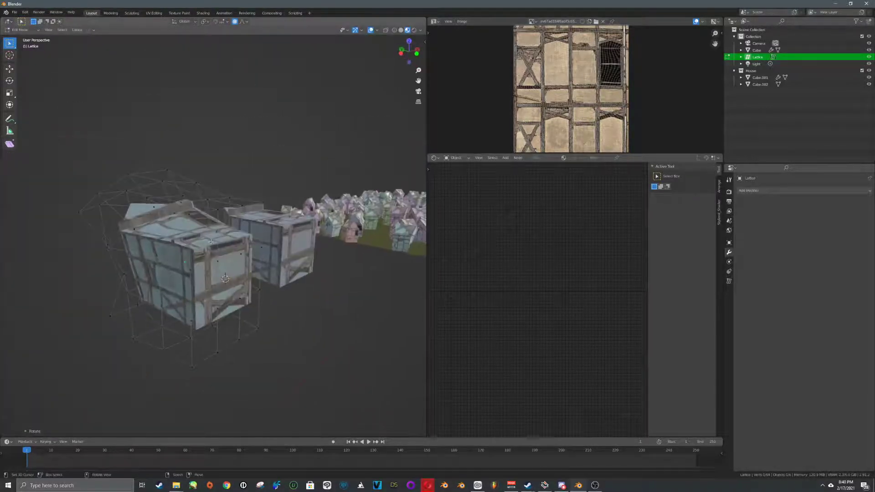
# Step: Move control points around the base and window side of the lattice to warp the house further, and leave Edit Mode
pyautogui.press('g')
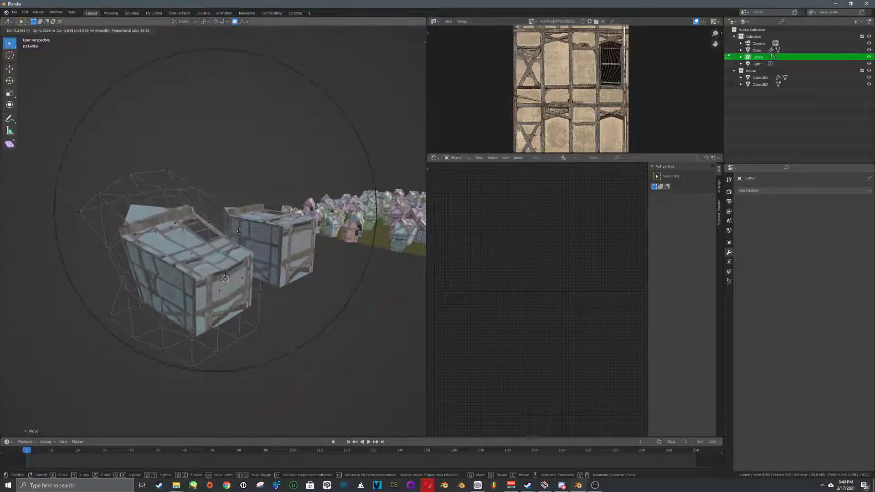
pyautogui.click(178, 324)
pyautogui.moveTo(178, 324); pyautogui.dragTo(141, 303, button='middle')
pyautogui.press('g')
pyautogui.click(200, 285)
pyautogui.press('g')
pyautogui.click(287, 279)
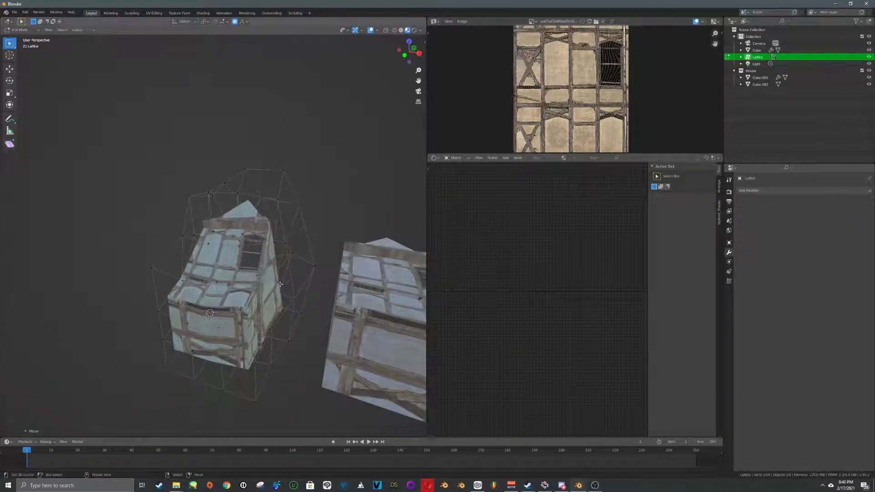
pyautogui.press('Tab')
# Step: Duplicate the deformed house together with its lattice and place the copies alongside on the X axis
pyautogui.moveTo(287, 279); pyautogui.dragTo(241, 277, button='middle')
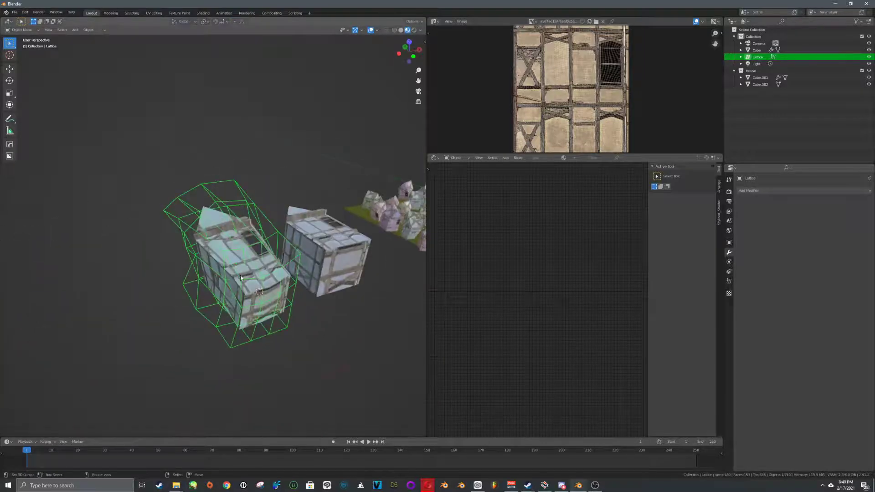
pyautogui.click(263, 263)
pyautogui.keyDown('shift'); pyautogui.click(269, 228); pyautogui.keyUp('shift')
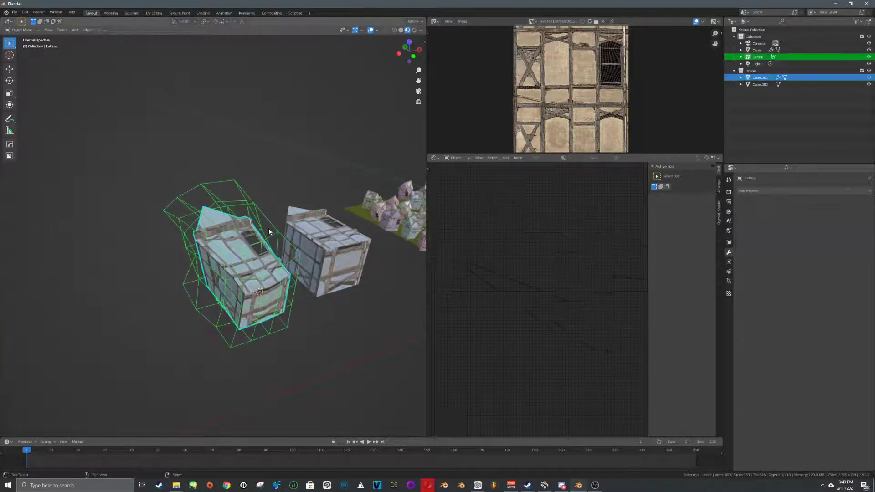
pyautogui.moveTo(269, 228); pyautogui.dragTo(308, 230, button='middle')
pyautogui.hotkey('shift', 'd')
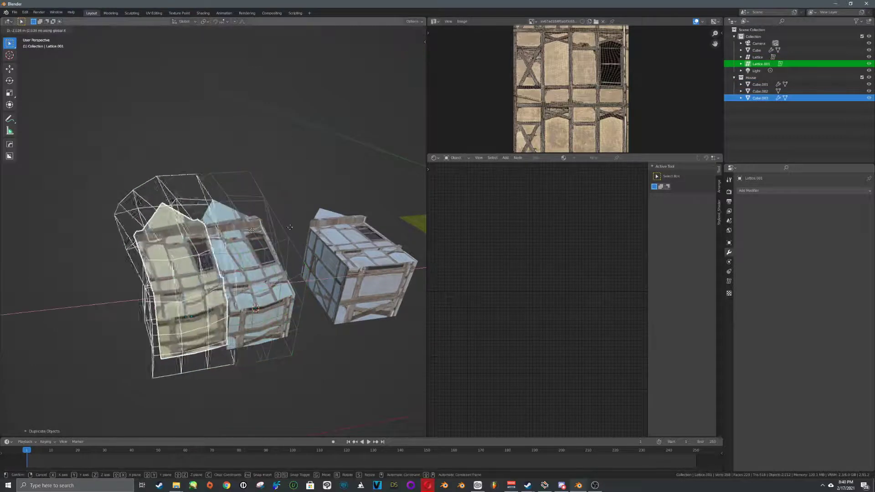
pyautogui.click(196, 228)
pyautogui.moveTo(196, 228); pyautogui.dragTo(269, 243, button='middle')
pyautogui.press('g')
pyautogui.press('x')
pyautogui.click(215, 234)
# Step: Edit the duplicated lattice, moving gable-end control points with proportional editing to give the second variation a different roof shape
pyautogui.press('Tab')
pyautogui.moveTo(108, 245); pyautogui.dragTo(250, 250, button='middle')
pyautogui.scroll(2, 224, 258)
pyautogui.press('s')
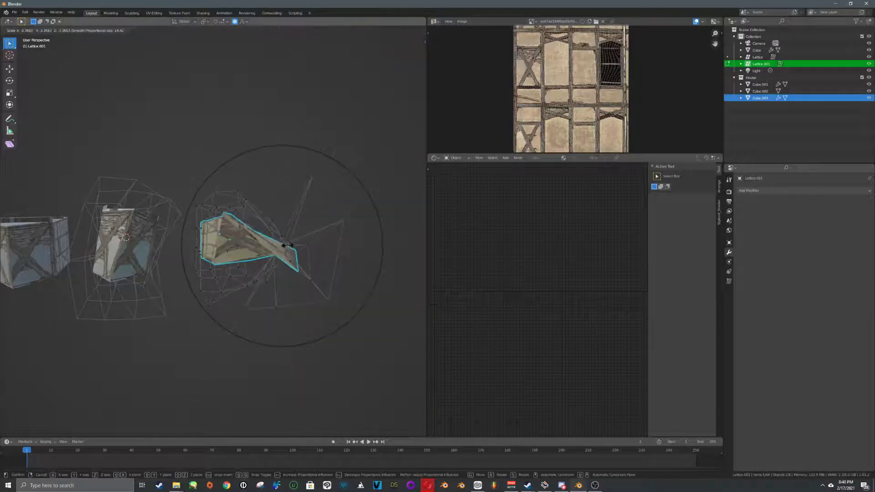
pyautogui.click(280, 246)
pyautogui.press('g')
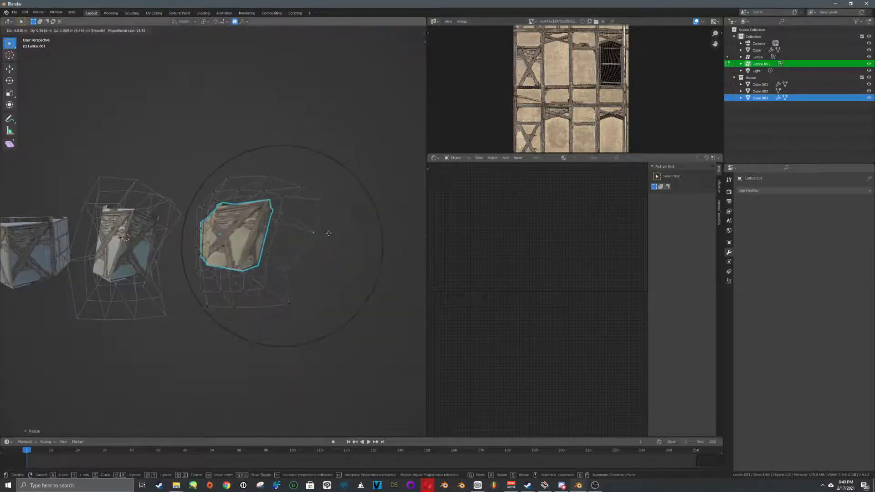
pyautogui.click(228, 223)
pyautogui.press('g')
pyautogui.click(258, 187)
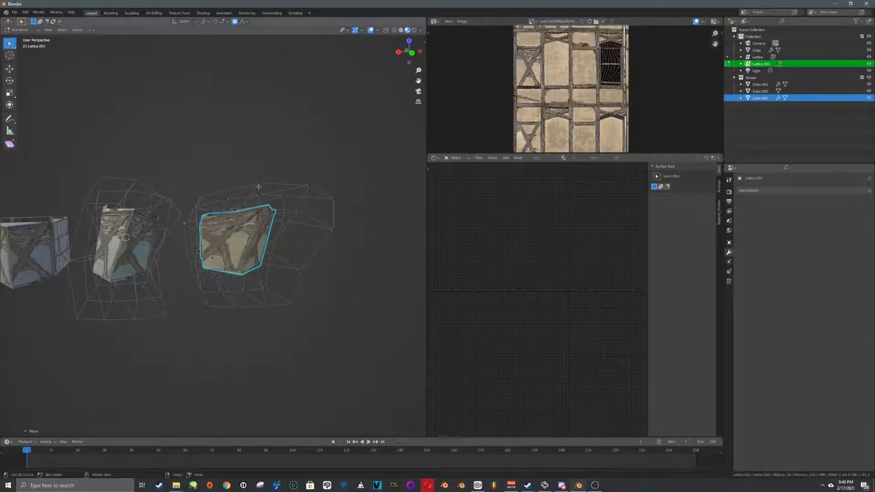
pyautogui.press('g')
pyautogui.click(260, 284)
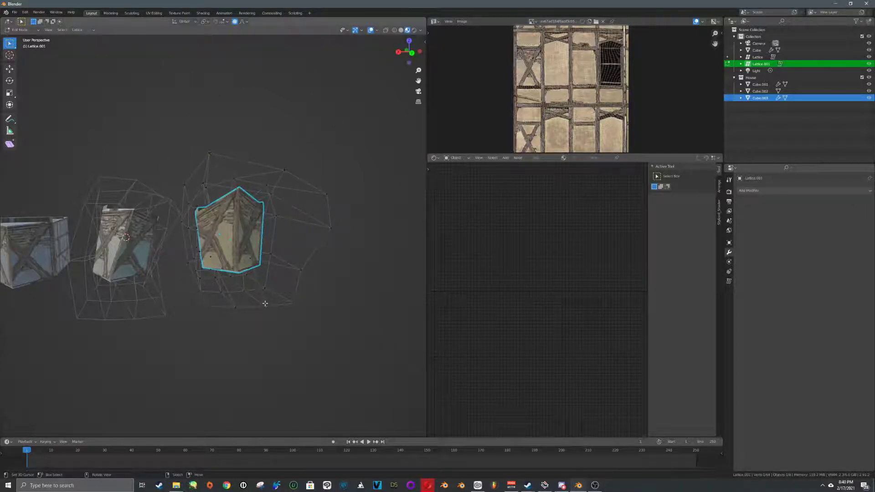
# Step: Reshape the base and window side of the duplicated lattice by moving and scaling control points proportionally
pyautogui.moveTo(265, 304); pyautogui.dragTo(314, 233, button='middle')
pyautogui.moveTo(333, 242); pyautogui.dragTo(337, 273, button='right')
pyautogui.moveTo(337, 273); pyautogui.dragTo(354, 271, button='middle')
pyautogui.press('g')
pyautogui.click(299, 289)
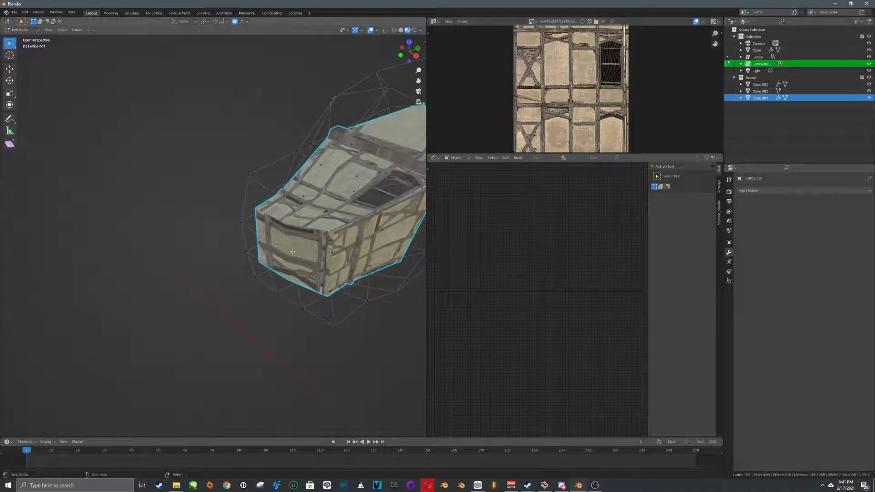
pyautogui.click(355, 237)
pyautogui.moveTo(354, 236); pyautogui.dragTo(299, 243, button='middle')
pyautogui.press('s')
pyautogui.click(317, 222)
pyautogui.press('g')
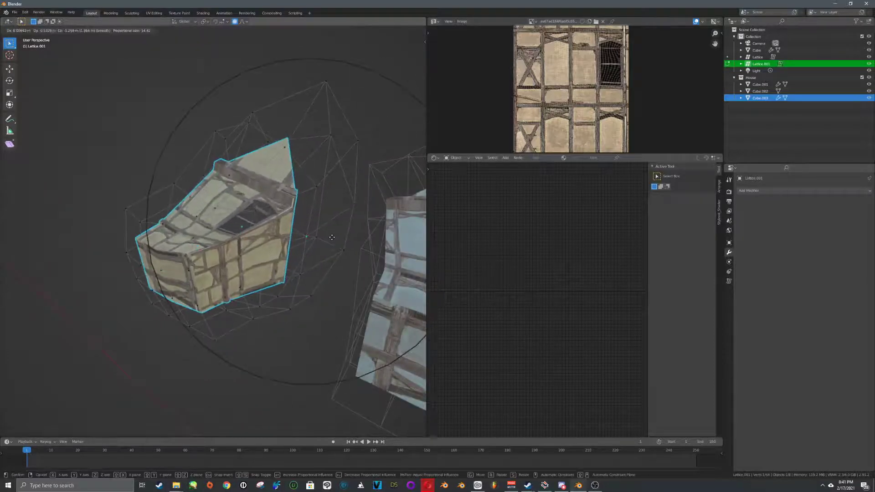
pyautogui.click(337, 233)
# Step: Move control points along the windowless side of the duplicated lattice to warp that wall
pyautogui.moveTo(205, 244); pyautogui.dragTo(264, 259, button='middle')
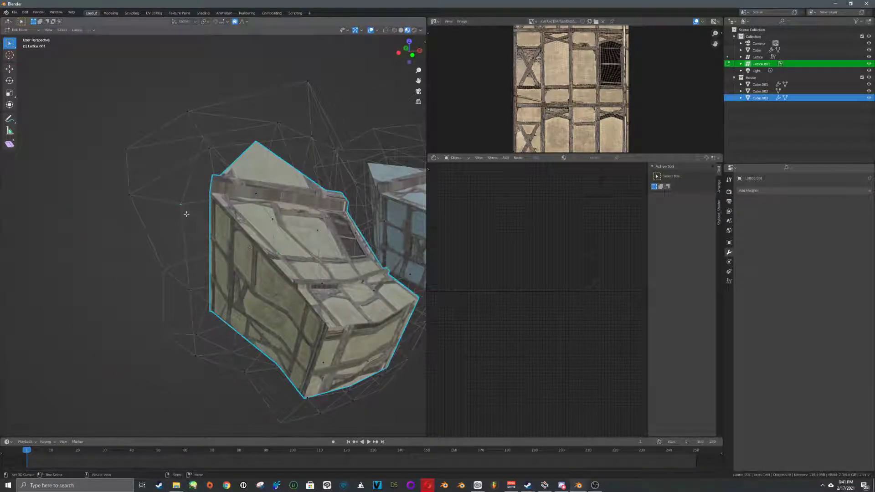
pyautogui.press('g')
pyautogui.click(236, 237)
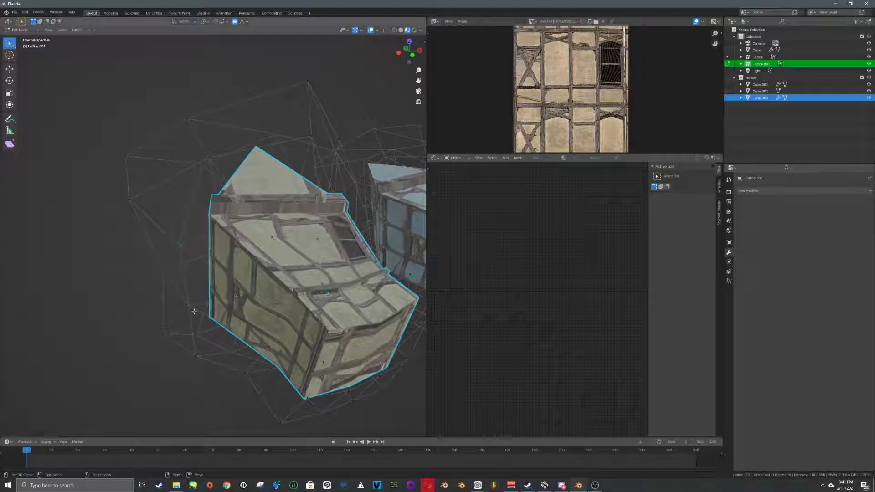
pyautogui.press('g')
pyautogui.click(227, 305)
pyautogui.moveTo(306, 242); pyautogui.dragTo(417, 273, button='middle')
pyautogui.press('g')
pyautogui.click(330, 247)
# Step: Adjust control points near the base of the duplicated lattice and leave Edit Mode
pyautogui.scroll(-3, 329, 247)
pyautogui.keyDown('shift'); pyautogui.moveTo(119, 371); pyautogui.dragTo(222, 270, button='middle'); pyautogui.keyUp('shift')
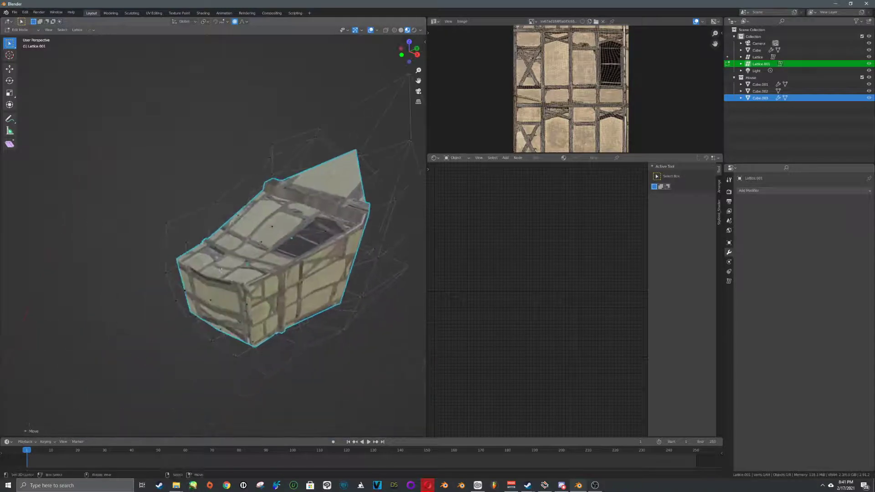
pyautogui.press('g')
pyautogui.click(290, 194)
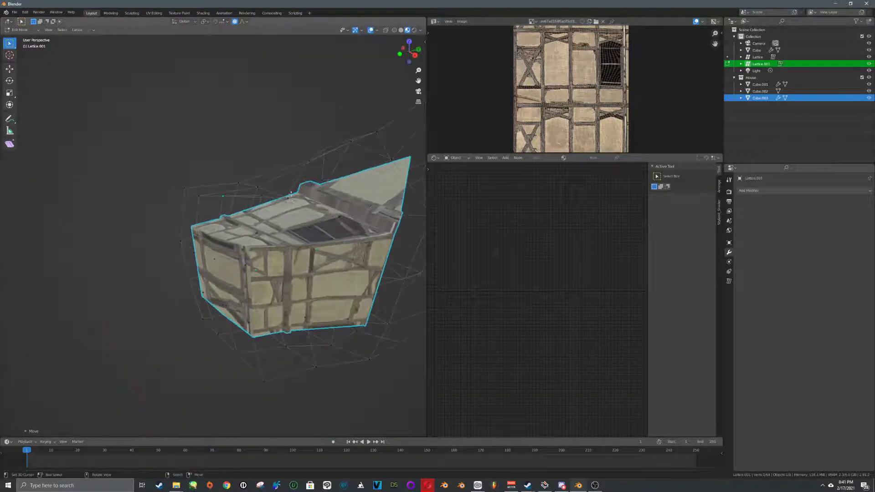
pyautogui.press('g')
pyautogui.click(297, 244)
pyautogui.scroll(-3, 297, 246)
pyautogui.press('Tab')
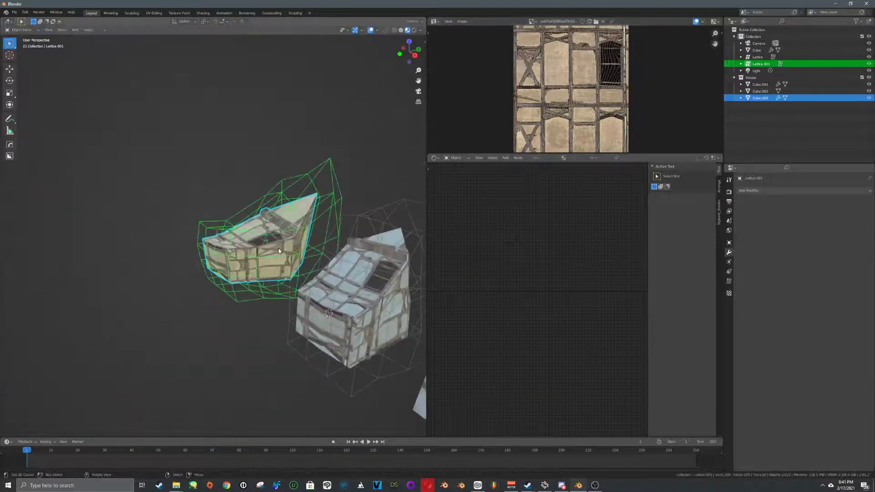
# Step: Open the newest deformed house's mesh in Edit Mode and select all of its geometry
pyautogui.scroll(-6, 301, 257)
pyautogui.keyDown('shift'); pyautogui.moveTo(319, 293); pyautogui.dragTo(322, 246, button='middle'); pyautogui.keyUp('shift')
pyautogui.scroll(4, 237, 241)
pyautogui.click(269, 280)
pyautogui.rightClick(152, 281)
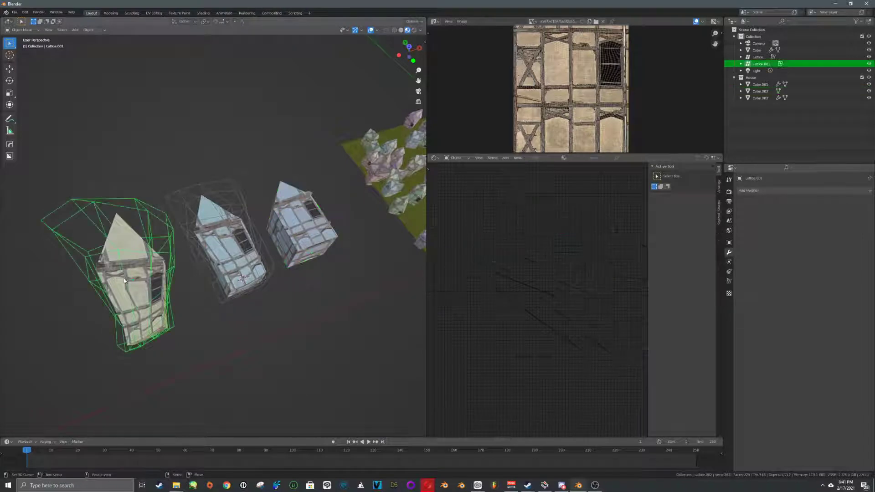
pyautogui.keyDown('shift'); pyautogui.moveTo(152, 281); pyautogui.dragTo(298, 224, button='middle'); pyautogui.keyUp('shift')
pyautogui.rightClick(222, 242)
pyautogui.press('Tab')
pyautogui.scroll(3, 314, 235)
pyautogui.press('a')
pyautogui.press('a')
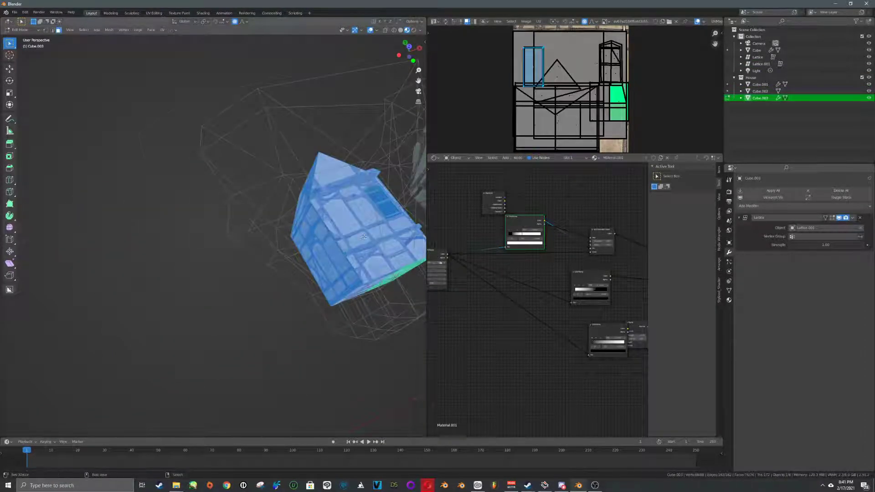
# Step: Duplicate the selected house geometry, turn off proportional editing and scale the copy down
pyautogui.hotkey('shift', 'd')
pyautogui.press('s')
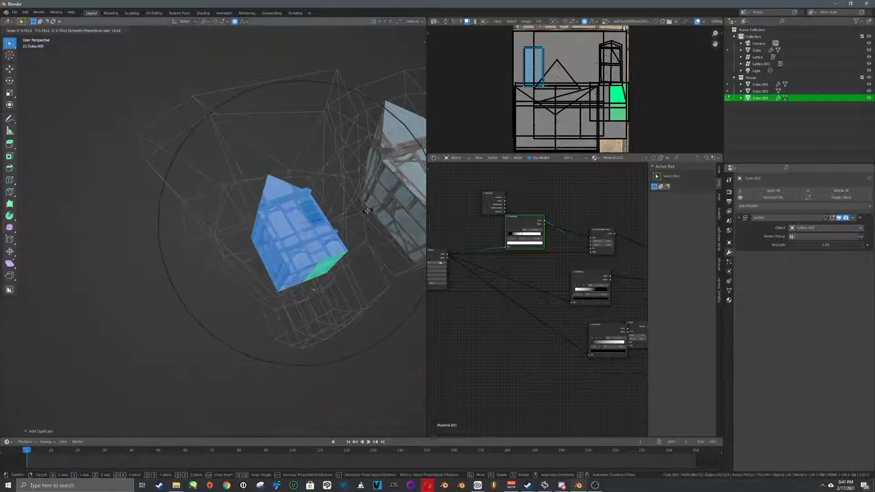
pyautogui.press('Escape')
pyautogui.press('o')
pyautogui.press('s')
pyautogui.click(368, 216)
# Step: Move the scaled-down house copy along X so it sits against the side of the original house
pyautogui.press('g')
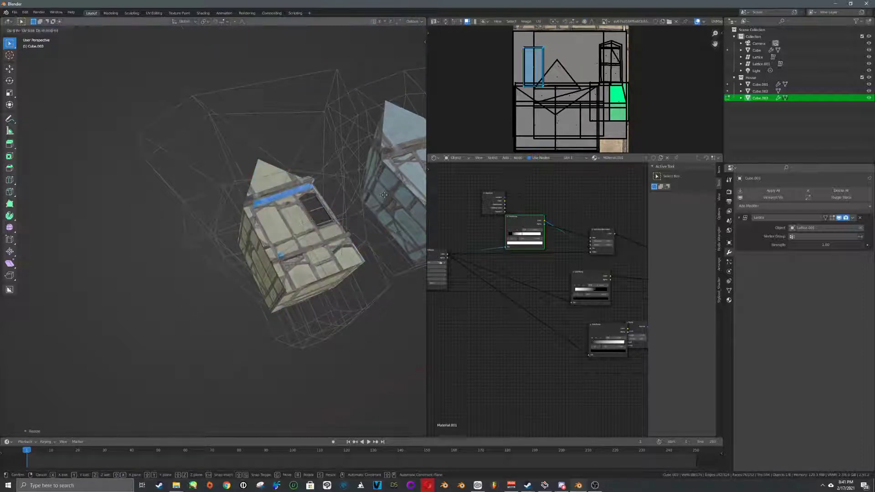
pyautogui.press('y')
pyautogui.rightClick(367, 216)
pyautogui.press('g')
pyautogui.press('x')
pyautogui.click(304, 217)
pyautogui.press('g')
pyautogui.press('y')
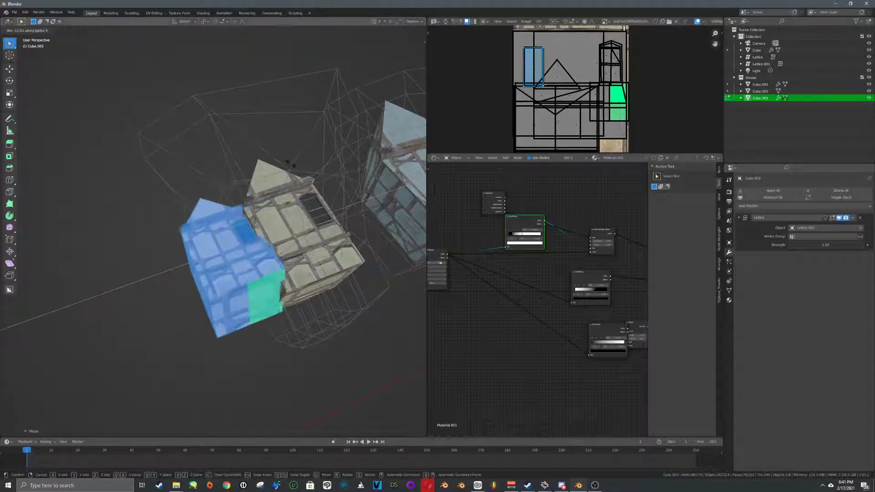
pyautogui.rightClick(293, 165)
# Step: Shift the side copy along Z to adjust its height beside the main house
pyautogui.press('g')
pyautogui.press('z')
pyautogui.rightClick(292, 170)
pyautogui.press('g')
pyautogui.press('z')
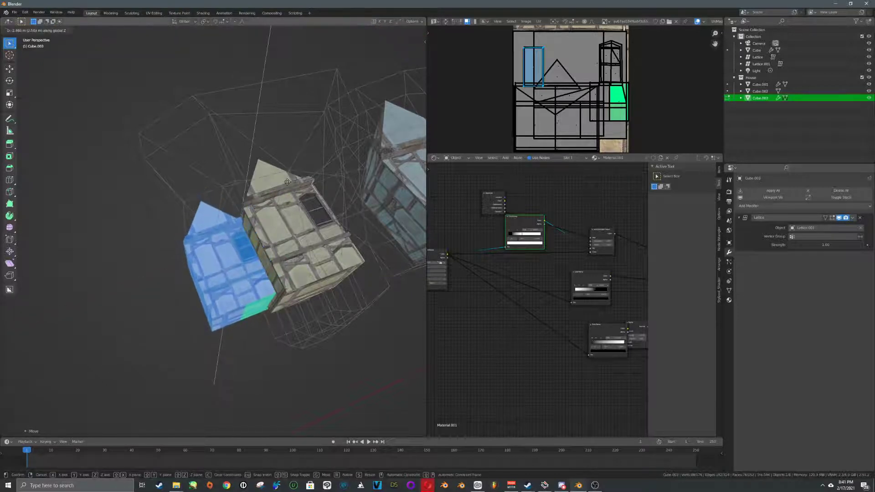
pyautogui.click(231, 167)
# Step: Rescale the side copy along Y and try rotating it about Y
pyautogui.press('s')
pyautogui.press('z')
pyautogui.rightClick(255, 66)
pyautogui.press('s')
pyautogui.press('y')
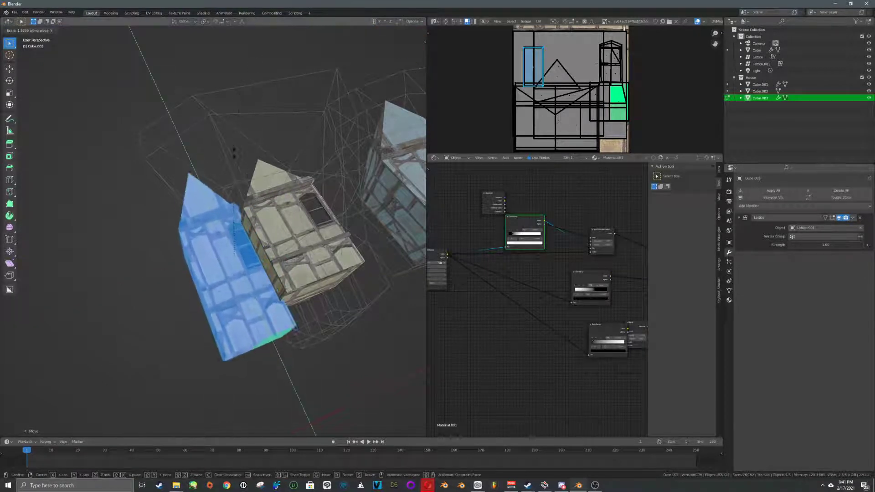
pyautogui.click(283, 165)
pyautogui.press('r')
pyautogui.press('y')
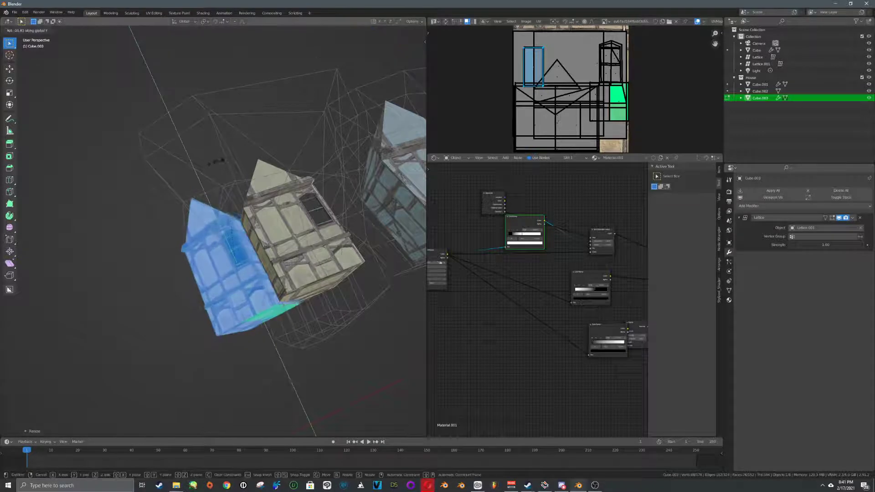
pyautogui.click(226, 206)
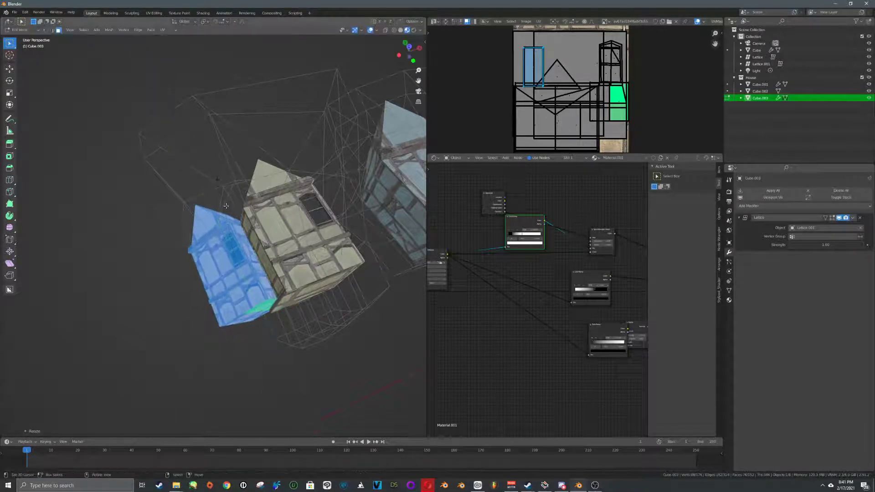
# Step: Duplicate the house geometry once more, shrink the copy and scale it along Z to form a small window bay
pyautogui.click(272, 215)
pyautogui.hotkey('alt', 'a')
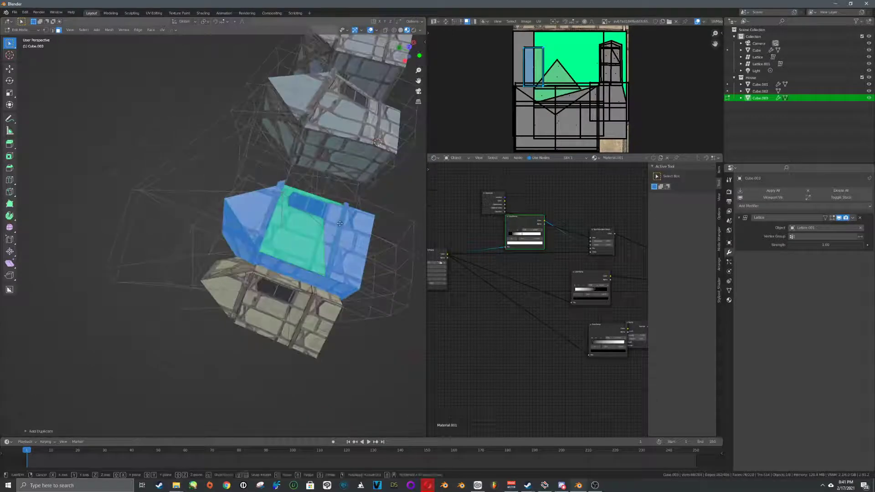
pyautogui.press('g')
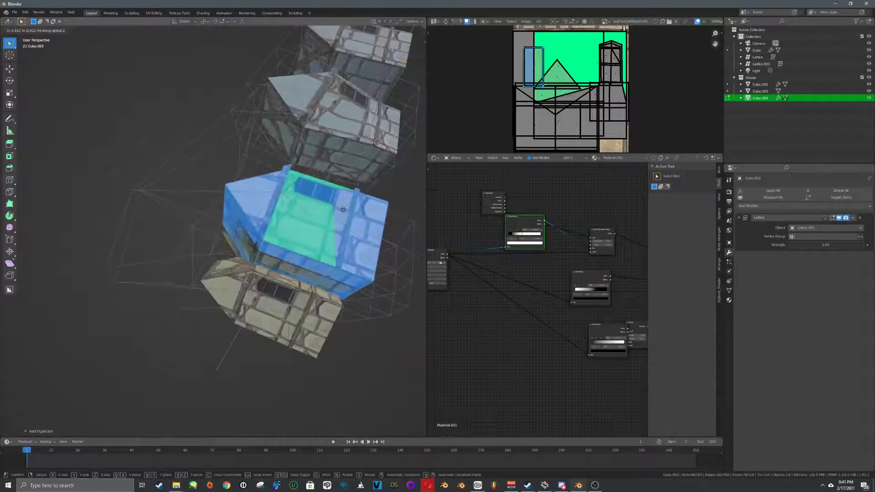
pyautogui.click(356, 228)
pyautogui.press('s')
pyautogui.click(333, 221)
pyautogui.moveTo(332, 221); pyautogui.dragTo(352, 195, button='middle')
pyautogui.press('s')
pyautogui.press('z')
pyautogui.click(347, 195)
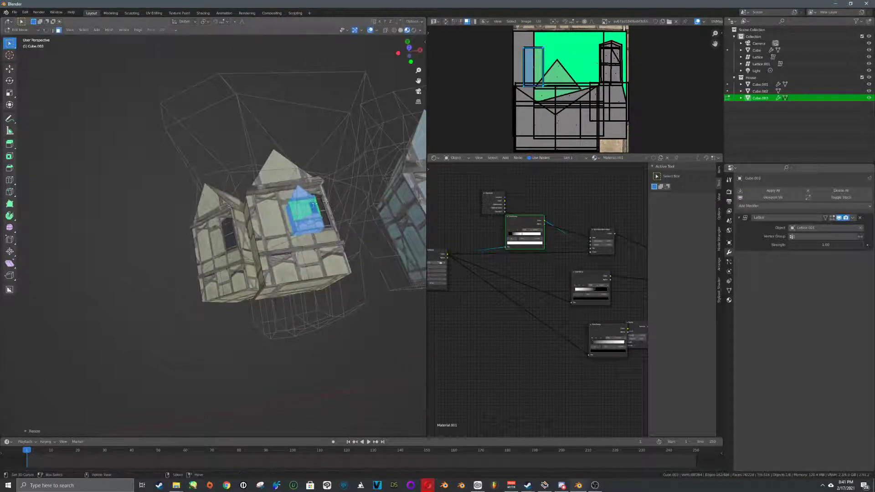
# Step: Position the small copy along X on the main wall, rescale it, rotate it about X and leave Edit Mode
pyautogui.press('g')
pyautogui.press('x')
pyautogui.click(307, 198)
pyautogui.press('s')
pyautogui.click(322, 176)
pyautogui.press('r')
pyautogui.press('x')
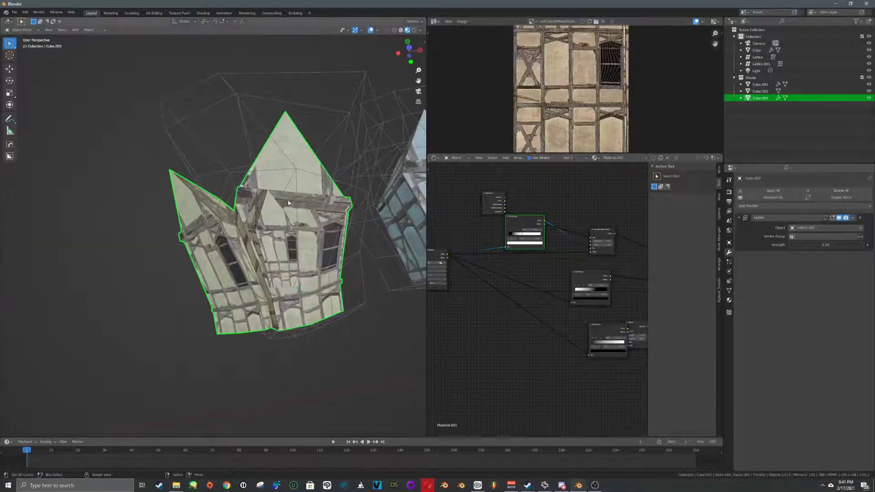
# Step: Duplicate the undeformed house in Object Mode and place the copy beside it
pyautogui.scroll(-3, 287, 211)
pyautogui.keyDown('shift'); pyautogui.moveTo(286, 212); pyautogui.dragTo(215, 220, button='middle'); pyautogui.keyUp('shift')
pyautogui.scroll(3, 304, 236)
pyautogui.scroll(-2, 299, 205)
pyautogui.scroll(2, 216, 220)
pyautogui.click(243, 244)
pyautogui.click(147, 242)
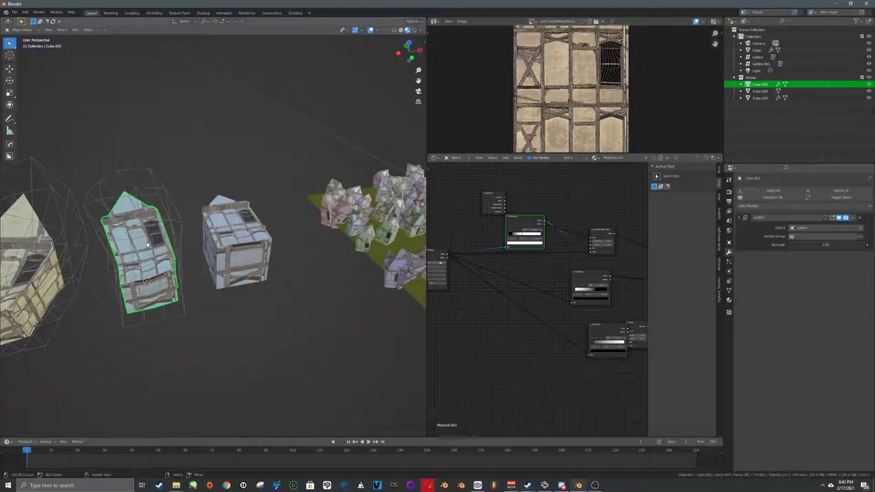
pyautogui.scroll(1, 147, 242)
pyautogui.moveTo(170, 245); pyautogui.dragTo(228, 227, button='middle')
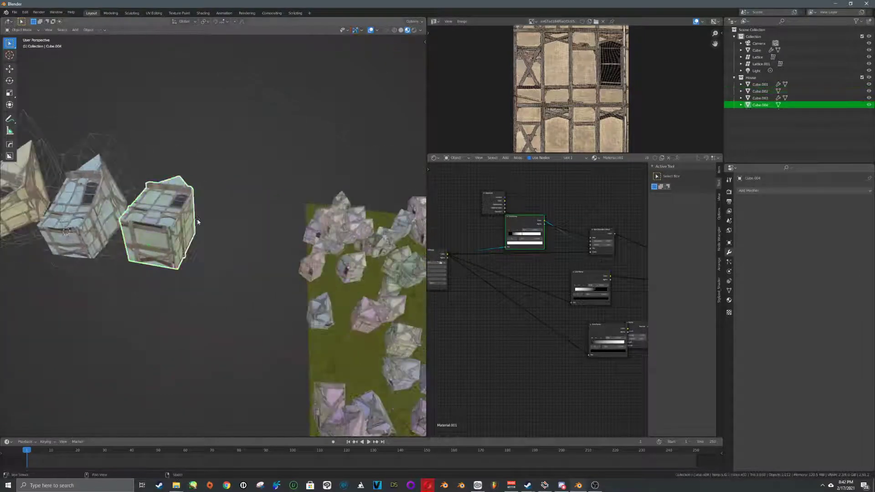
pyautogui.hotkey('shift', 'd')
pyautogui.click(262, 229)
# Step: Extrude the horizontal band of faces around the new house copy outward along its normals in Edit Mode
pyautogui.press('Tab')
pyautogui.click(214, 255)
pyautogui.click(229, 213)
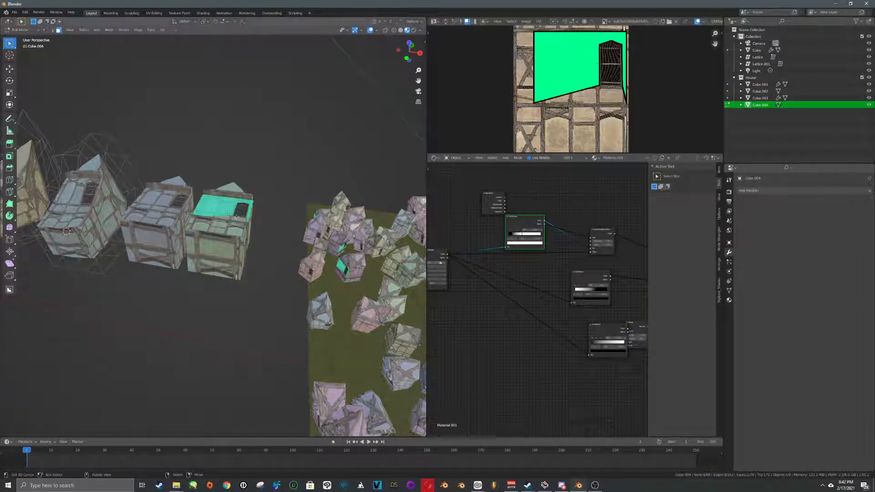
pyautogui.click(234, 227)
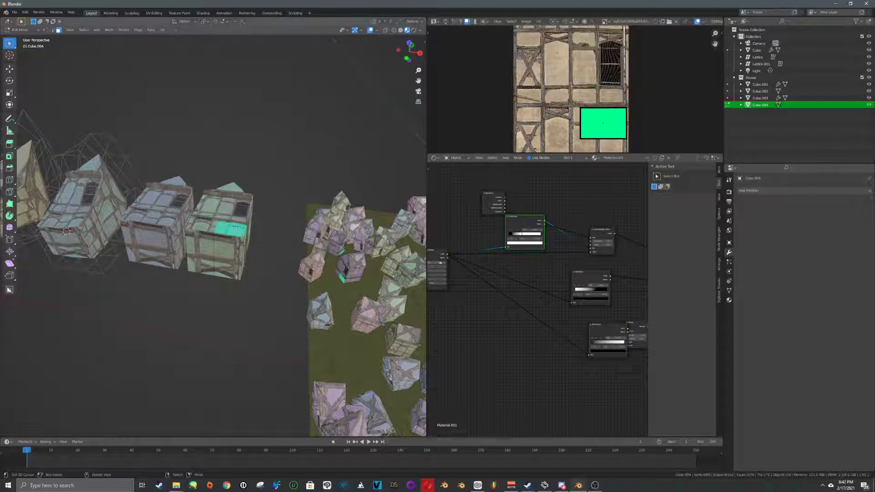
pyautogui.keyDown('alt'); pyautogui.click(243, 231); pyautogui.keyUp('alt')
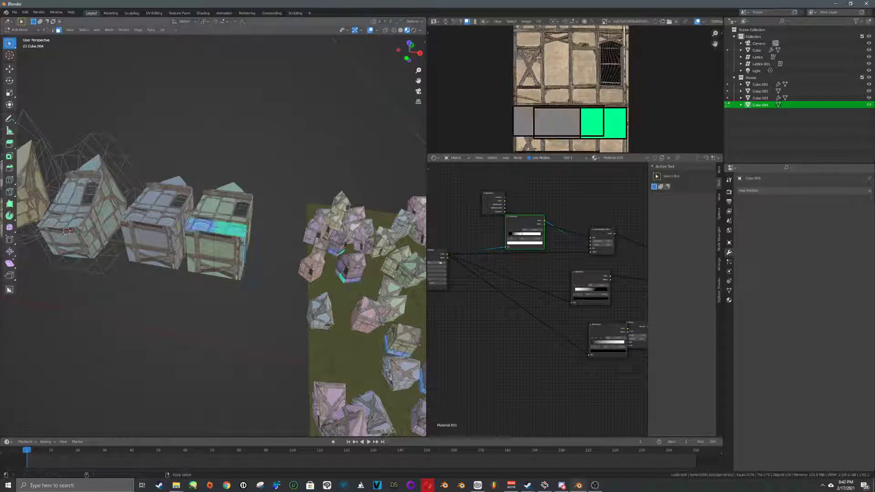
pyautogui.click(286, 242)
pyautogui.click(283, 242)
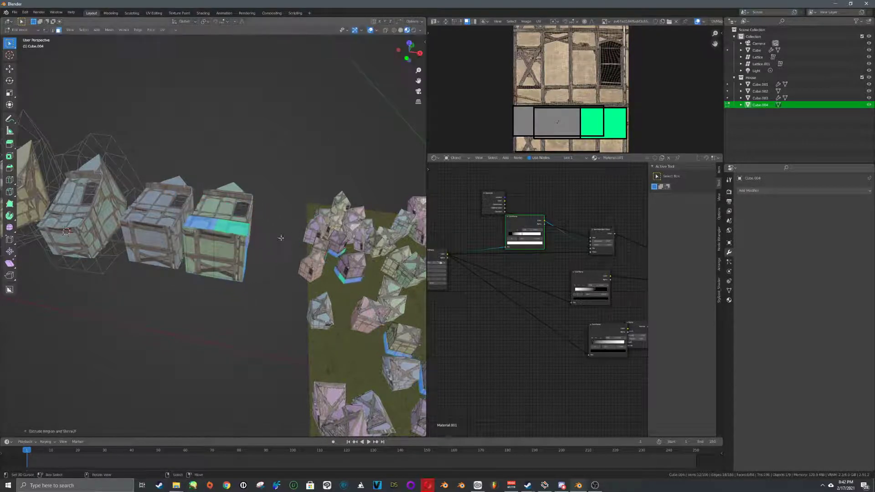
# Step: Select the lower faces at the new house's gable end and shift them along Z with proportional editing
pyautogui.moveTo(283, 241); pyautogui.dragTo(182, 233, button='middle')
pyautogui.click(292, 285)
pyautogui.moveTo(292, 285); pyautogui.dragTo(257, 272, button='middle')
pyautogui.keyDown('shift'); pyautogui.click(240, 271); pyautogui.keyUp('shift')
pyautogui.press('g')
pyautogui.press('z')
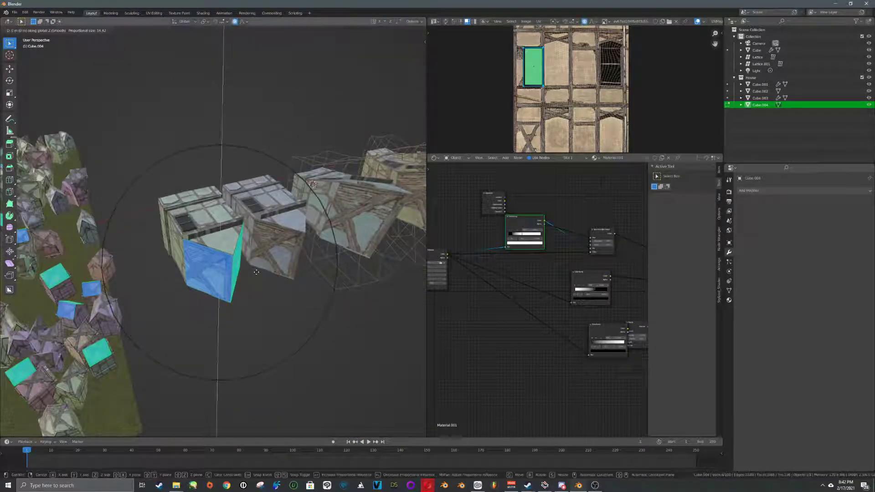
pyautogui.click(263, 280)
# Step: Stretch the selected gable-end faces about 11 m along Y with proportional editing and leave Edit Mode
pyautogui.moveTo(247, 272); pyautogui.dragTo(284, 275, button='middle')
pyautogui.press('g')
pyautogui.press('y')
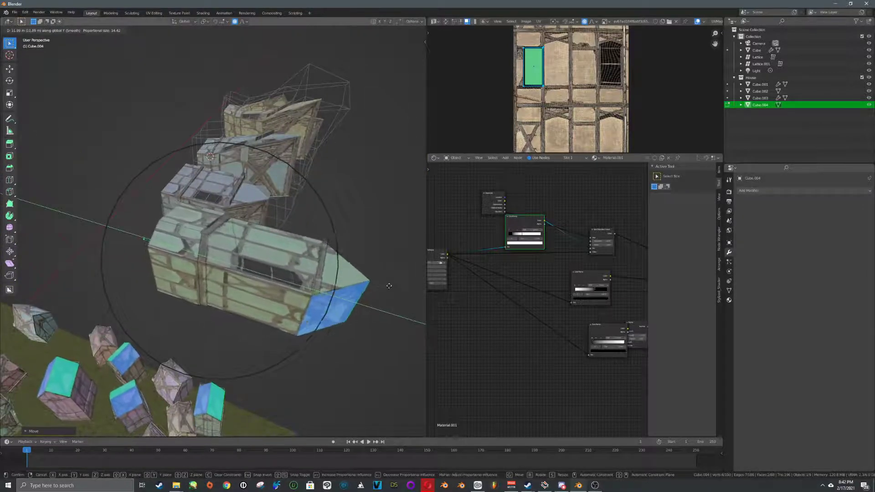
pyautogui.click(379, 284)
pyautogui.moveTo(377, 283); pyautogui.dragTo(315, 263, button='middle')
pyautogui.scroll(-3, 281, 287)
pyautogui.press('Tab')
# Step: Examine the scattered town up close and from afar to check how the new house variants look
pyautogui.scroll(5, 315, 264)
pyautogui.scroll(1, 315, 263)
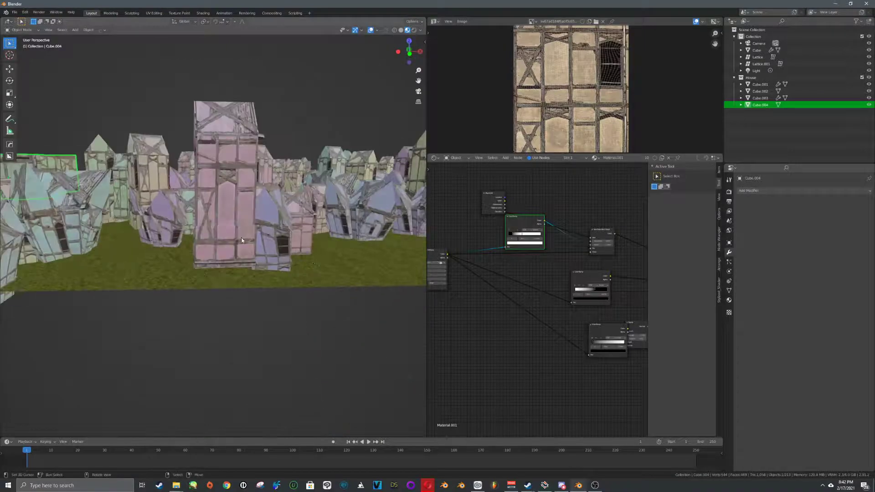
pyautogui.scroll(-4, 248, 240)
pyautogui.moveTo(248, 240); pyautogui.dragTo(300, 256, button='middle')
pyautogui.scroll(5, 242, 248)
pyautogui.scroll(-2, 227, 243)
pyautogui.scroll(-7, 230, 242)
pyautogui.scroll(-3, 269, 253)
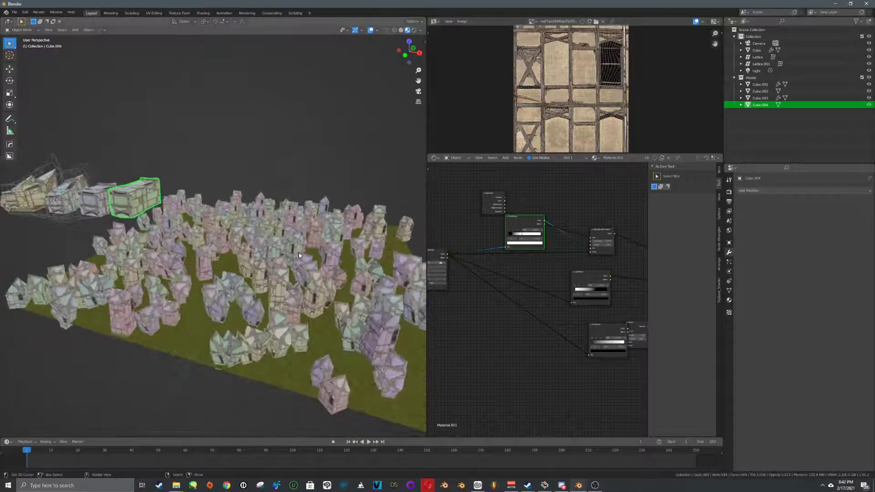
# Step: Select the ground plane, open it in Edit Mode and display its modifiers
pyautogui.click(192, 310)
pyautogui.press('Tab')
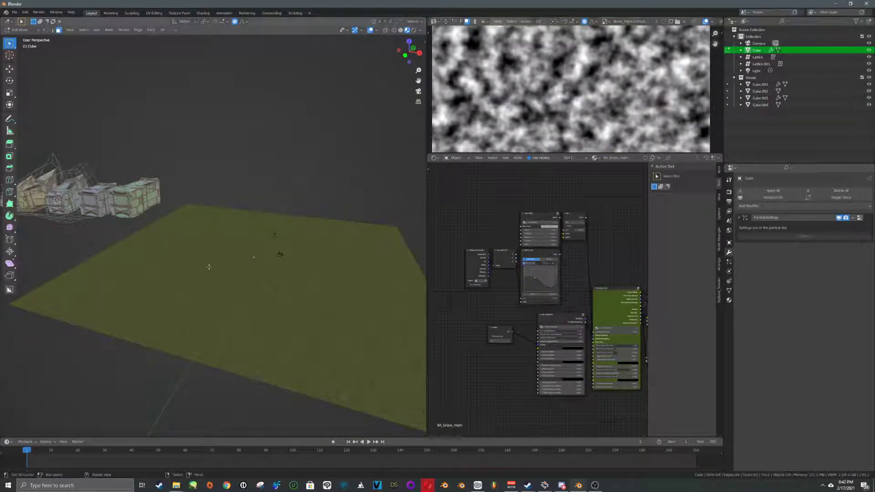
pyautogui.press('Tab')
pyautogui.press('Tab')
pyautogui.moveTo(292, 272); pyautogui.dragTo(190, 256, button='middle')
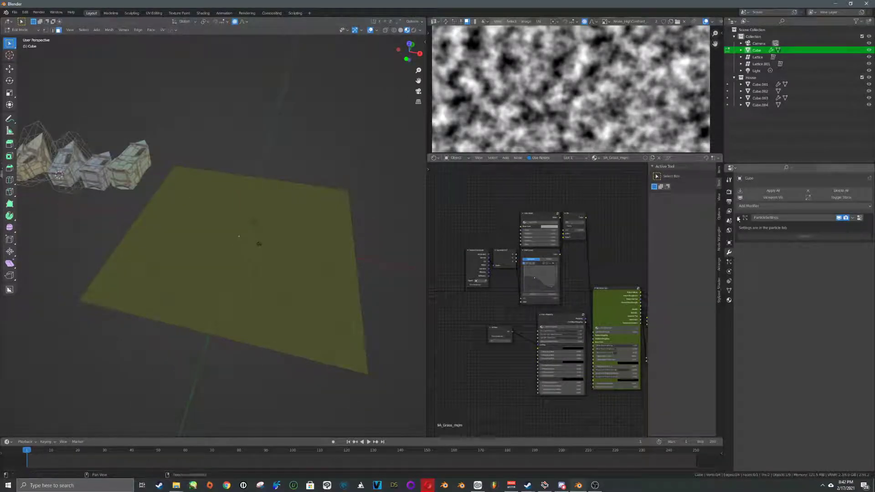
pyautogui.click(729, 193)
pyautogui.click(730, 253)
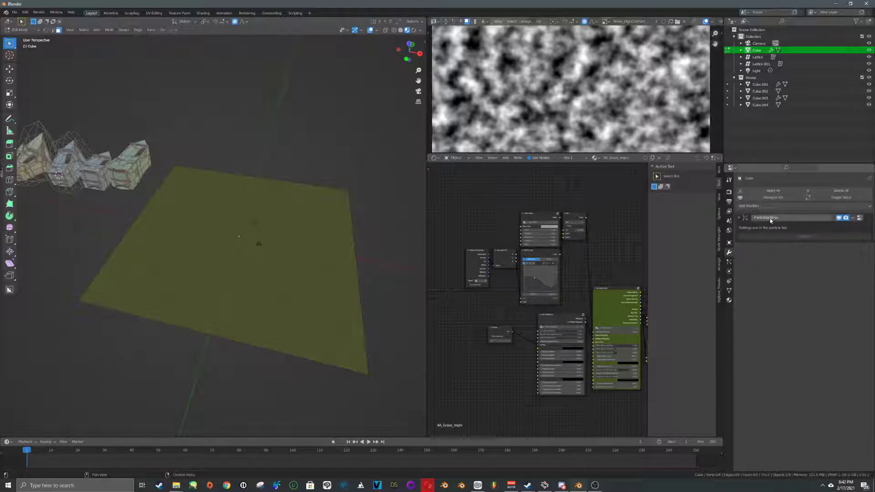
# Step: Add a Subdivision Surface modifier to the ground plane, set it to Simple and place it above the particle system
pyautogui.click(756, 205)
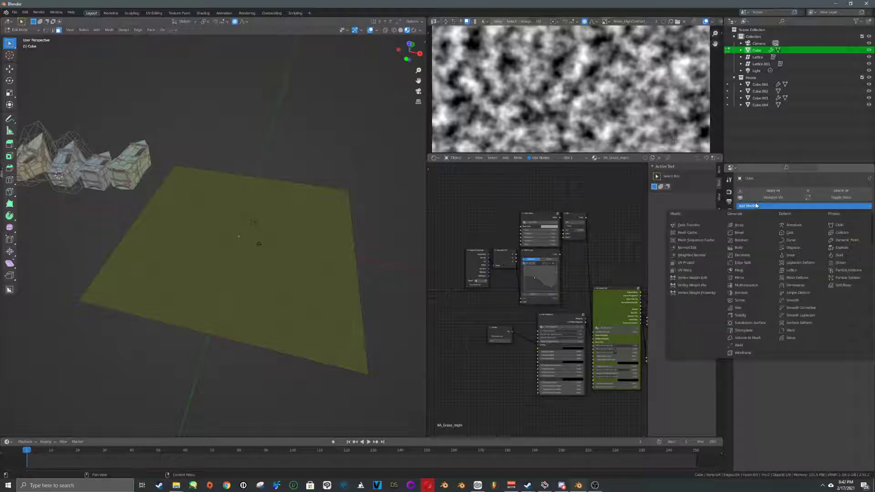
pyautogui.click(759, 324)
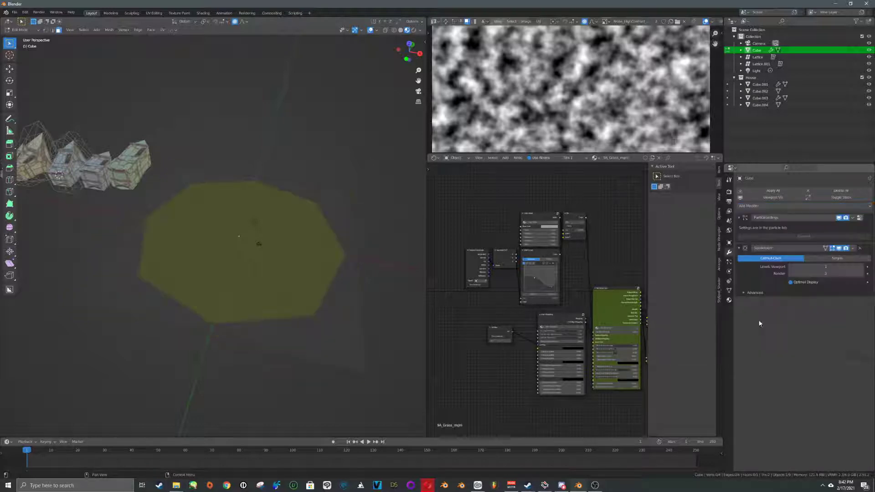
pyautogui.click(834, 259)
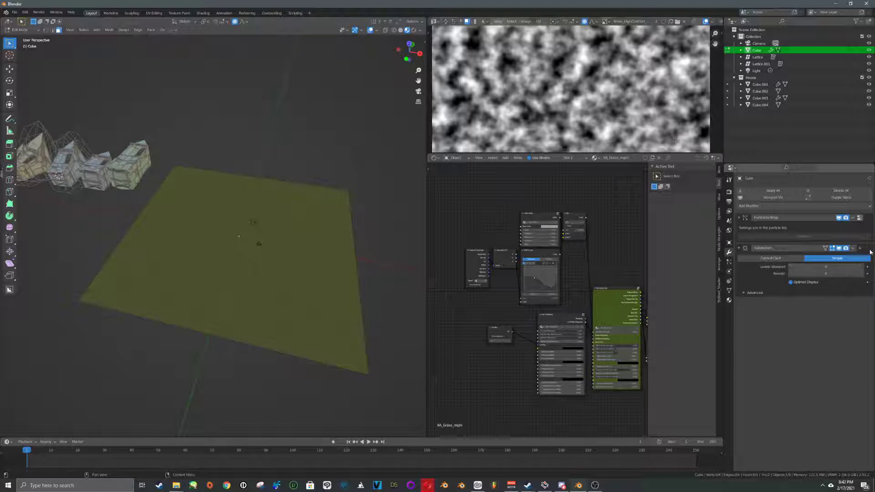
pyautogui.moveTo(870, 250); pyautogui.dragTo(847, 209)
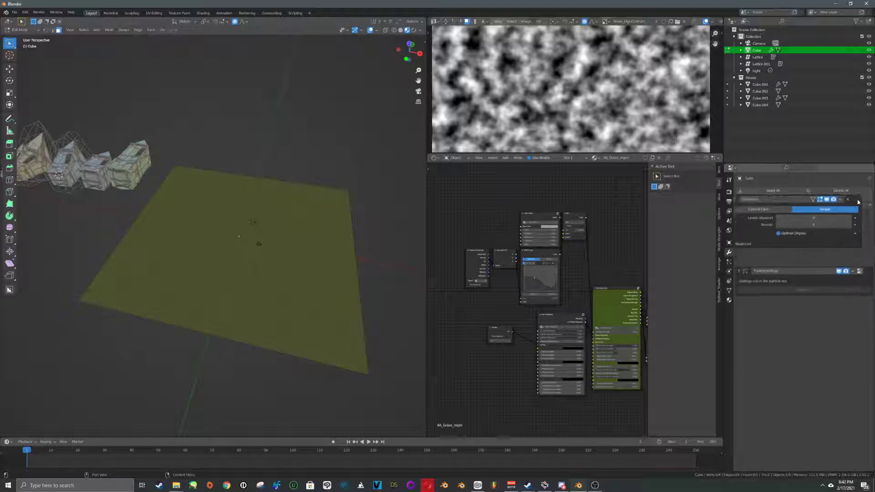
# Step: Add a Displace modifier to the ground plane and place it between the subdivision and the particle system
pyautogui.click(757, 206)
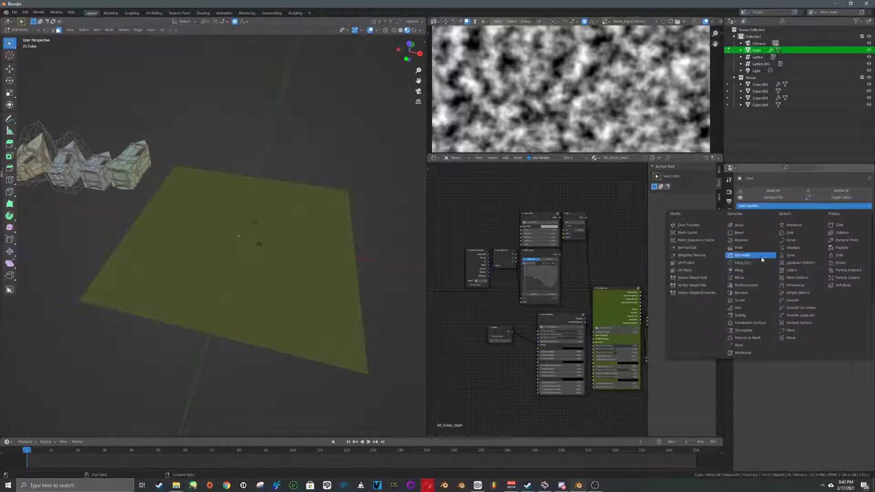
pyautogui.click(793, 249)
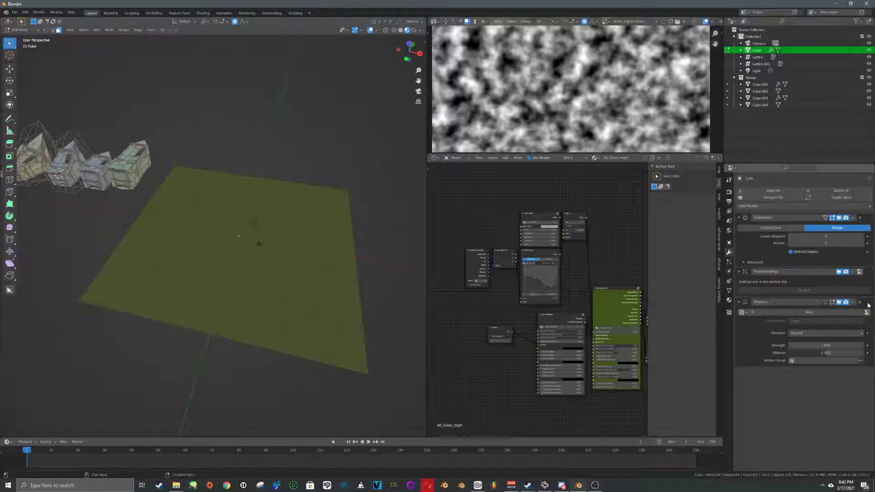
pyautogui.moveTo(869, 303); pyautogui.dragTo(830, 274)
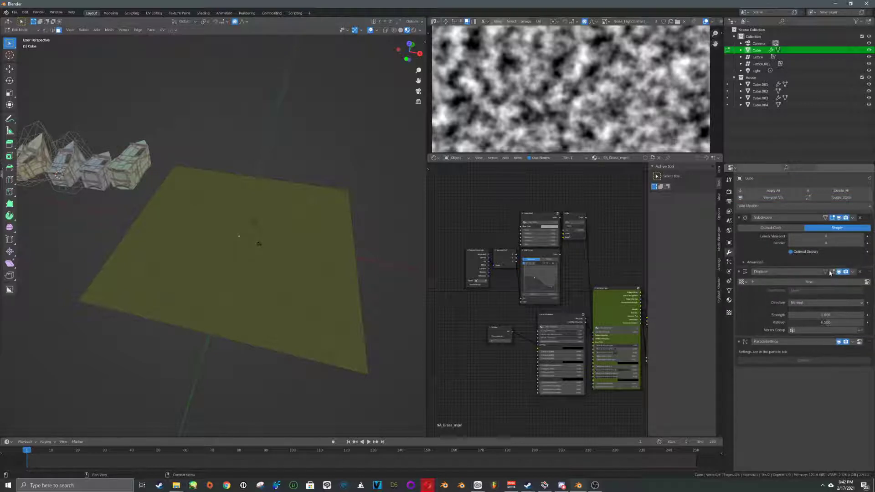
# Step: Give the Displace modifier a new texture of type Clouds and leave Edit Mode
pyautogui.click(868, 283)
pyautogui.click(799, 212)
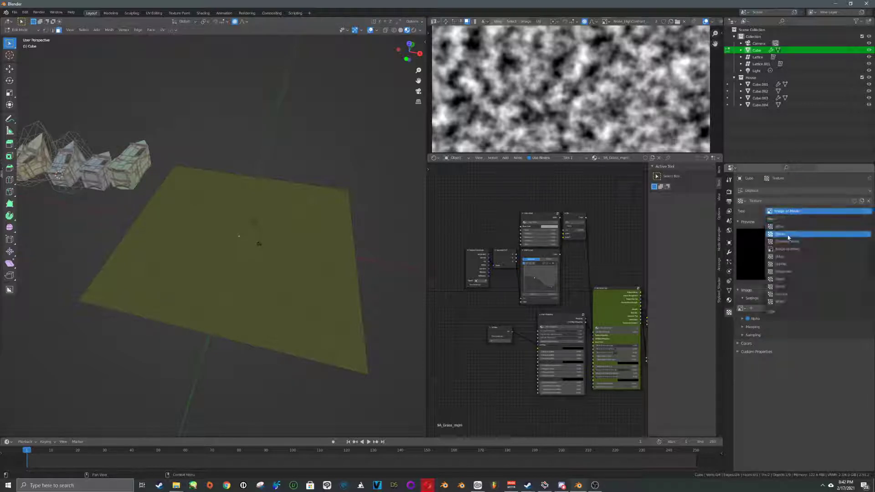
pyautogui.click(788, 234)
pyautogui.press('Tab')
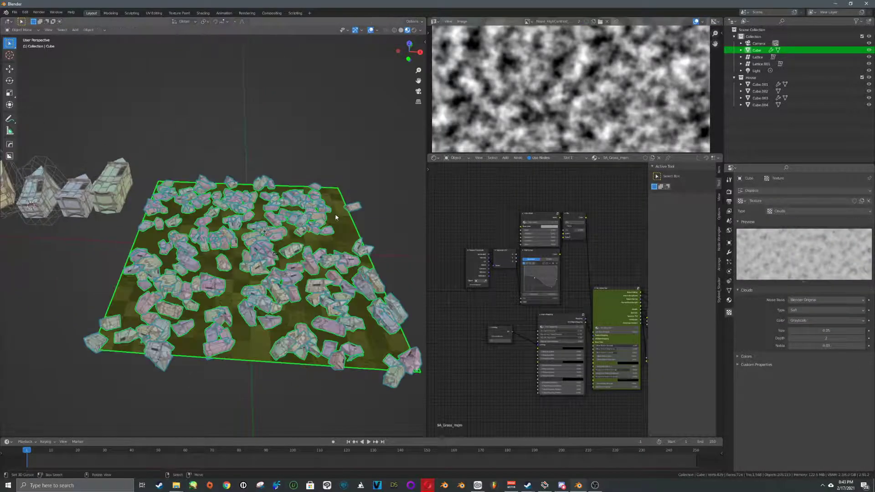
# Step: Increase the Clouds texture's size to broaden the ground plane's displacement
pyautogui.scroll(4, 360, 269)
pyautogui.moveTo(360, 269); pyautogui.dragTo(364, 310, button='middle')
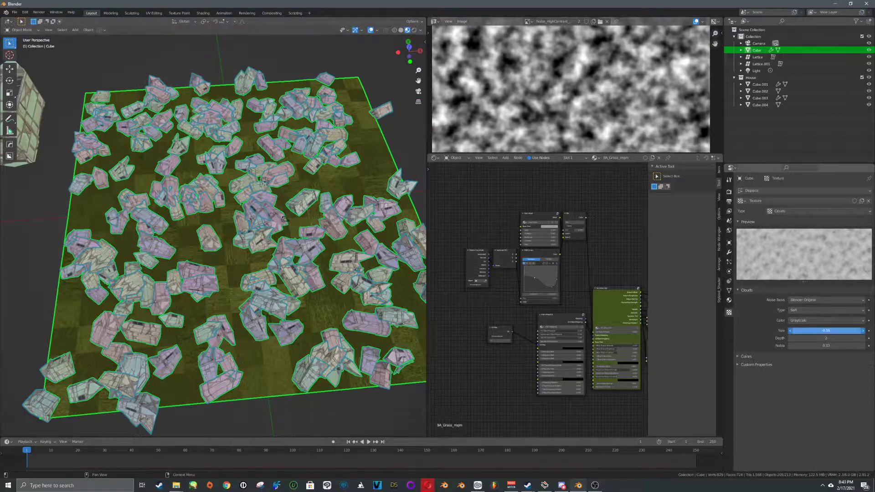
pyautogui.moveTo(826, 330); pyautogui.dragTo(809, 331)
pyautogui.moveTo(412, 292); pyautogui.dragTo(388, 212, button='middle')
pyautogui.moveTo(834, 331); pyautogui.dragTo(850, 331)
pyautogui.press('F3')
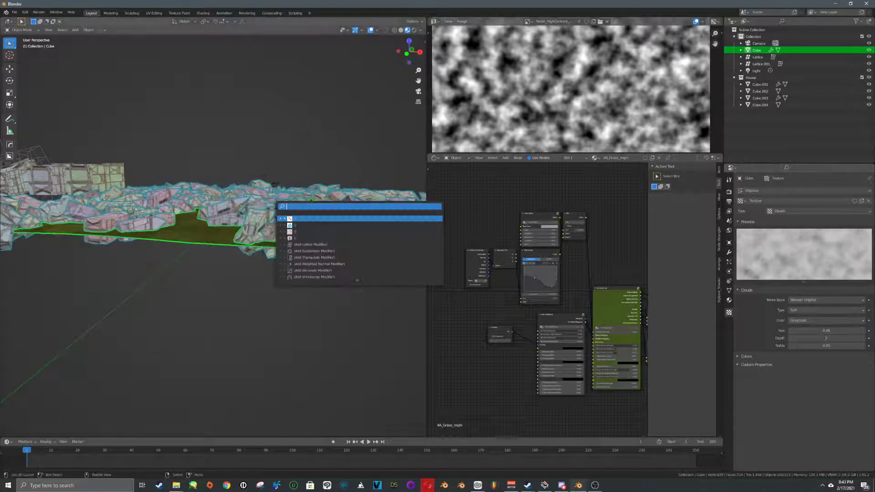
pyautogui.press('Return')
pyautogui.moveTo(292, 215); pyautogui.dragTo(291, 252, button='middle')
pyautogui.press('Tab')
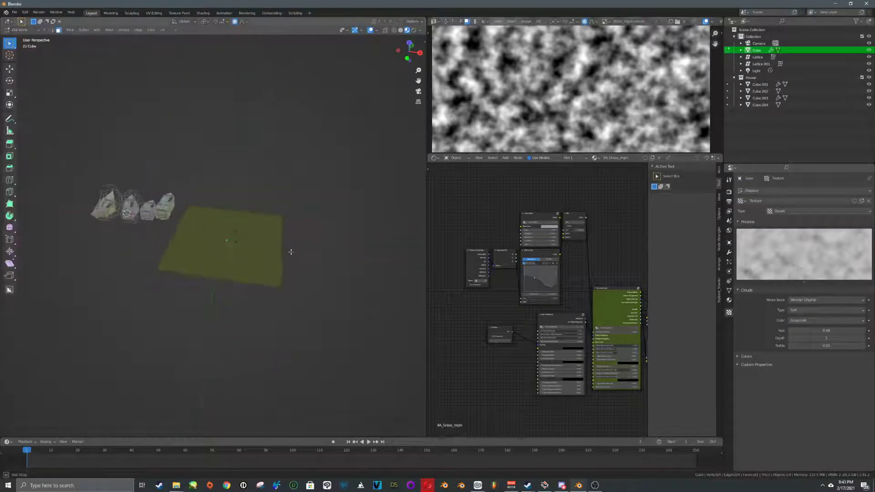
pyautogui.press('Tab')
pyautogui.hotkey('alt', 'a')
# Step: Increase the size of the ground plane's Clouds texture further
pyautogui.scroll(6, 241, 305)
pyautogui.moveTo(240, 310); pyautogui.dragTo(303, 245, button='middle')
pyautogui.scroll(3, 226, 279)
pyautogui.scroll(-5, 227, 280)
pyautogui.click(300, 254)
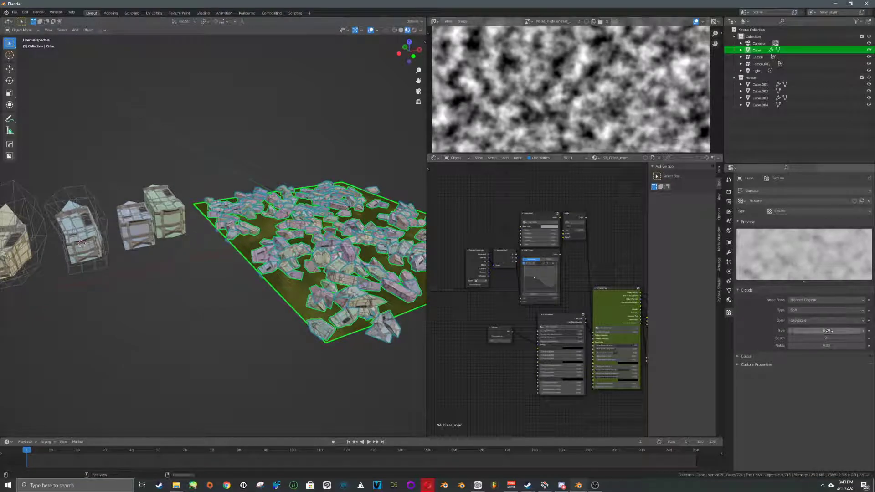
pyautogui.moveTo(828, 331); pyautogui.dragTo(826, 330)
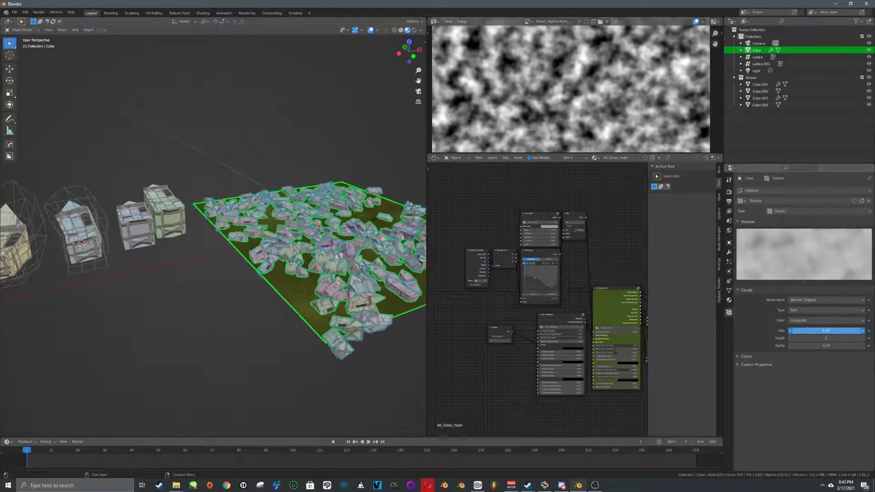
pyautogui.moveTo(375, 259); pyautogui.dragTo(371, 290, button='middle')
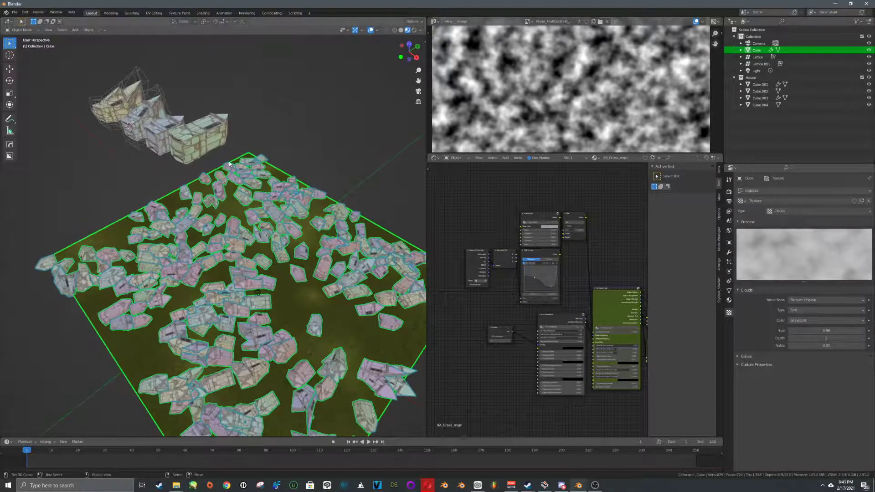
pyautogui.rightClick(200, 141)
pyautogui.press('r')
pyautogui.rightClick(273, 108)
pyautogui.press('a')
pyautogui.press('a')
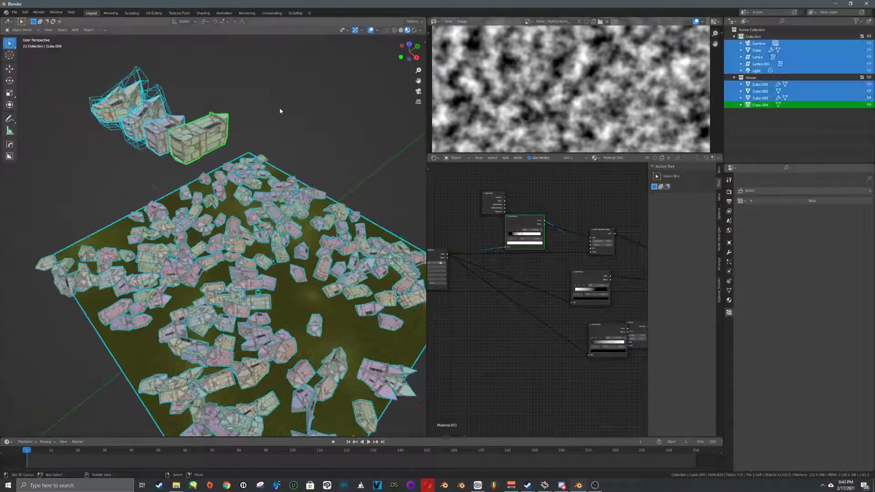
pyautogui.hotkey('ctrl', 'z')
pyautogui.hotkey('ctrl', 'z')
# Step: Try to rotate the whole mesh of the last house in the row about the global X axis in Edit Mode
pyautogui.press('Tab')
pyautogui.press('a')
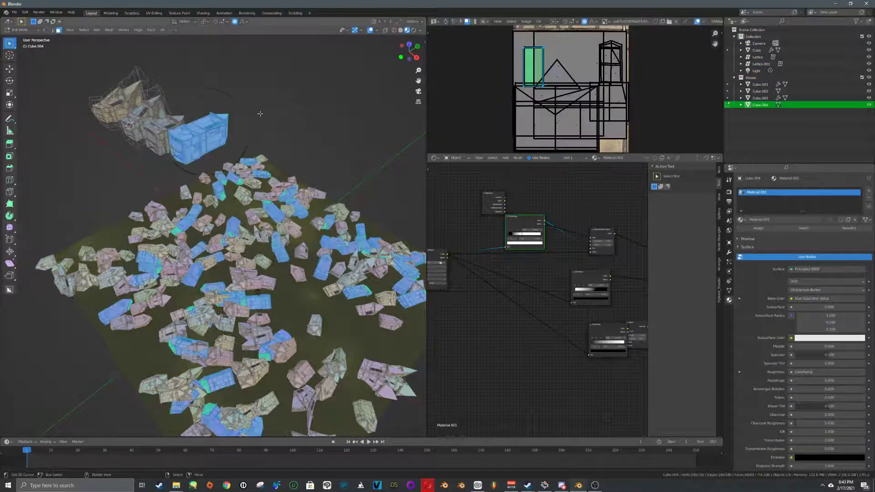
pyautogui.press('r')
pyautogui.press('x')
pyautogui.rightClick(200, 113)
pyautogui.press('r')
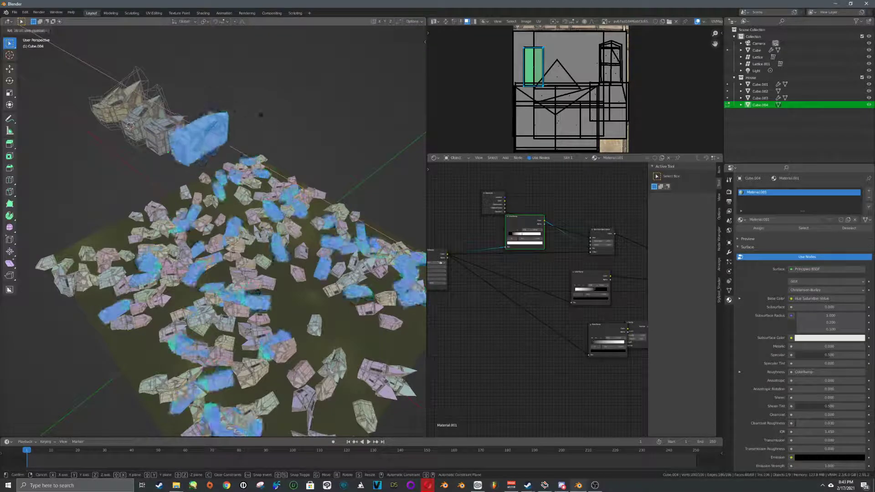
pyautogui.click(292, 155)
pyautogui.moveTo(315, 169); pyautogui.dragTo(277, 142, button='middle')
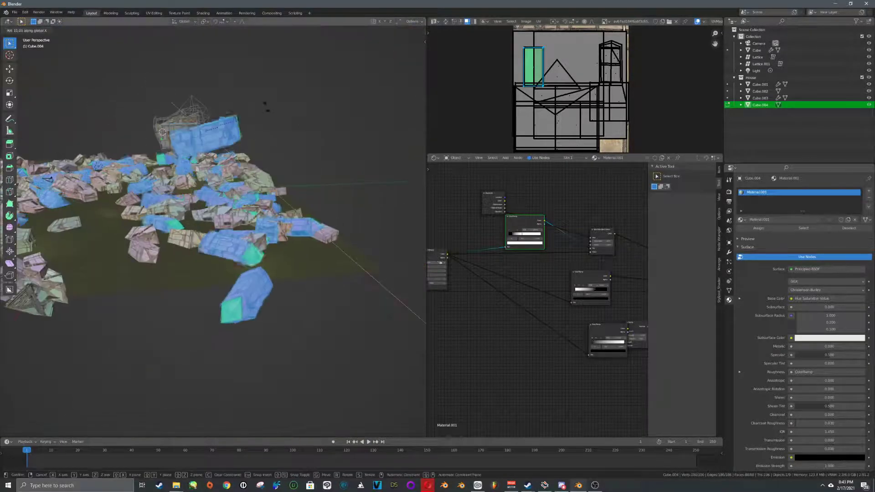
pyautogui.press('Tab')
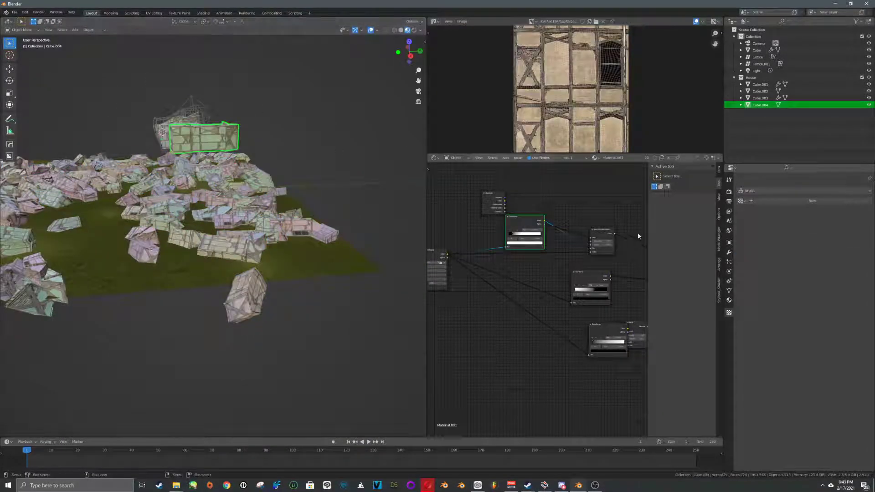
# Step: Lower the Randomize Phase of the ground plane's particles and try Normal-Tangent as their orientation axis
pyautogui.click(340, 246)
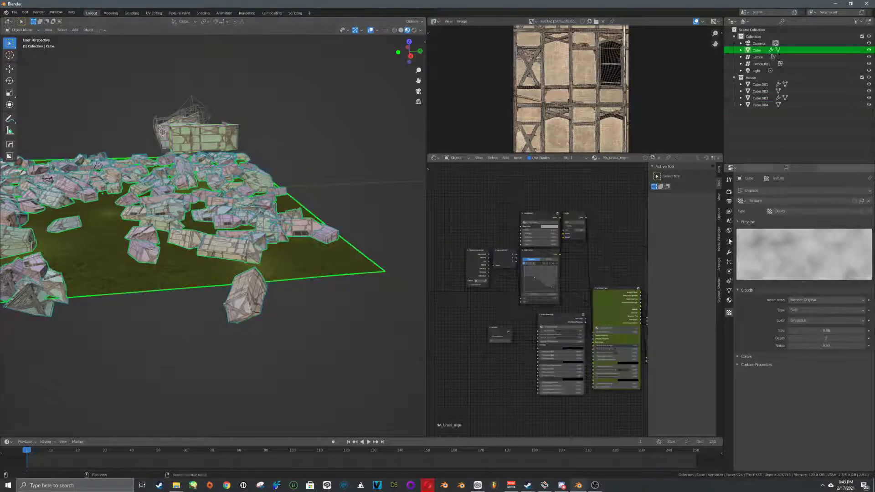
pyautogui.click(729, 263)
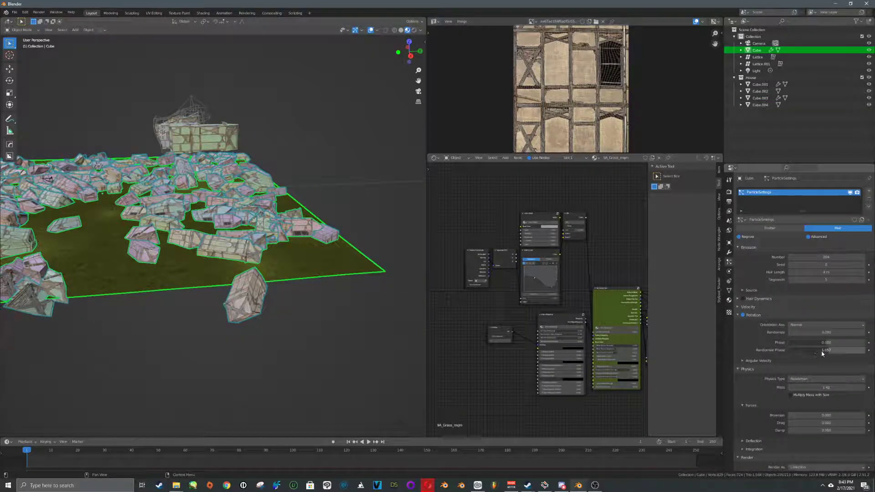
pyautogui.moveTo(823, 354); pyautogui.dragTo(816, 354)
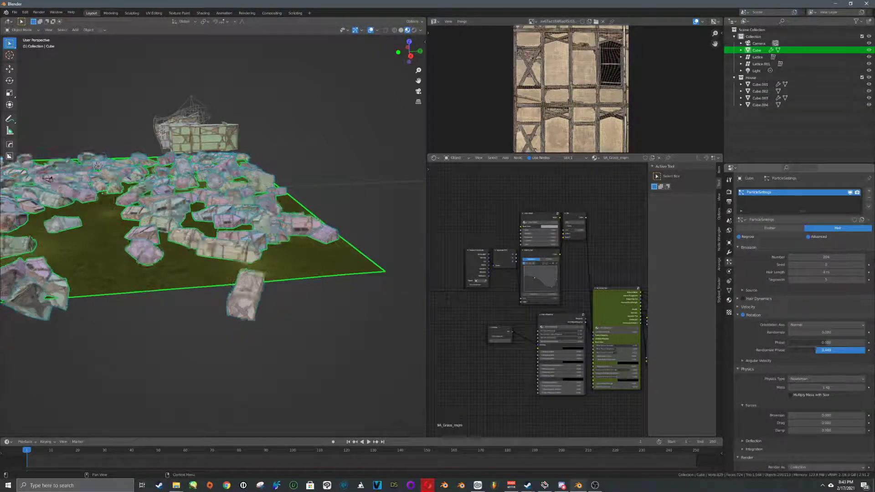
pyautogui.click(816, 325)
pyautogui.click(810, 348)
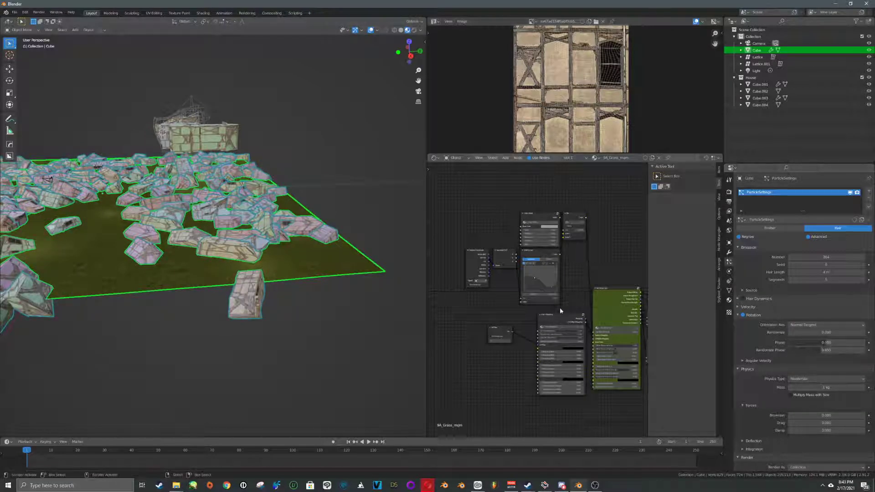
# Step: Try a global orientation axis with adjusted phase values for the scattered houses, and return the axis to Normal
pyautogui.click(816, 325)
pyautogui.click(805, 369)
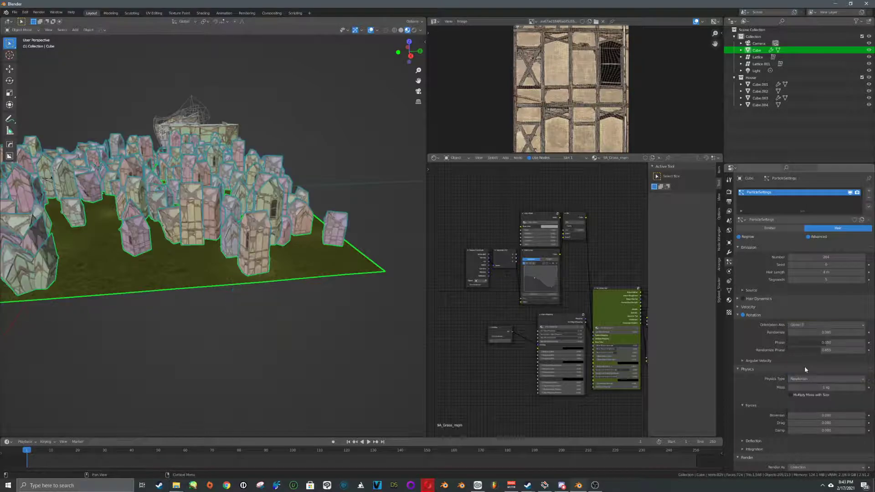
pyautogui.moveTo(315, 266); pyautogui.dragTo(419, 273, button='middle')
pyautogui.moveTo(825, 350)
pyautogui.mouseDown()
pyautogui.moveTo(842, 349)
pyautogui.moveTo(819, 350)
pyautogui.moveTo(843, 343)
pyautogui.moveTo(830, 343)
pyautogui.mouseUp()
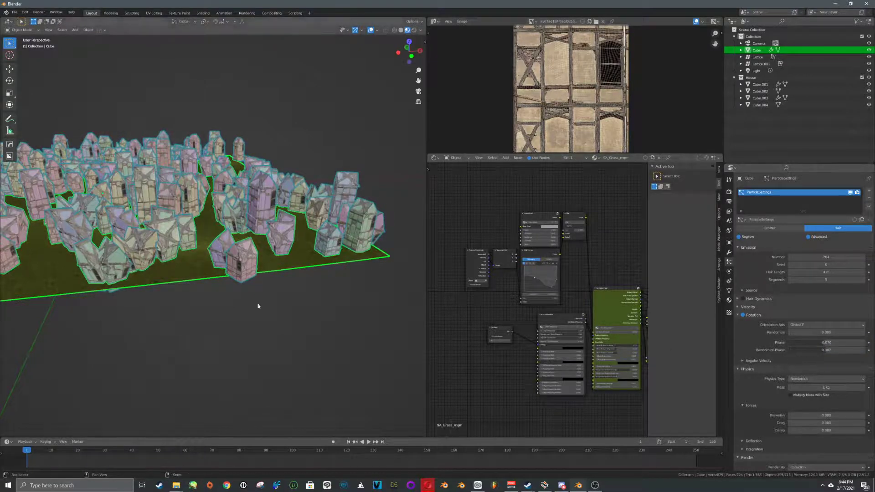
pyautogui.moveTo(256, 305); pyautogui.dragTo(340, 286, button='middle')
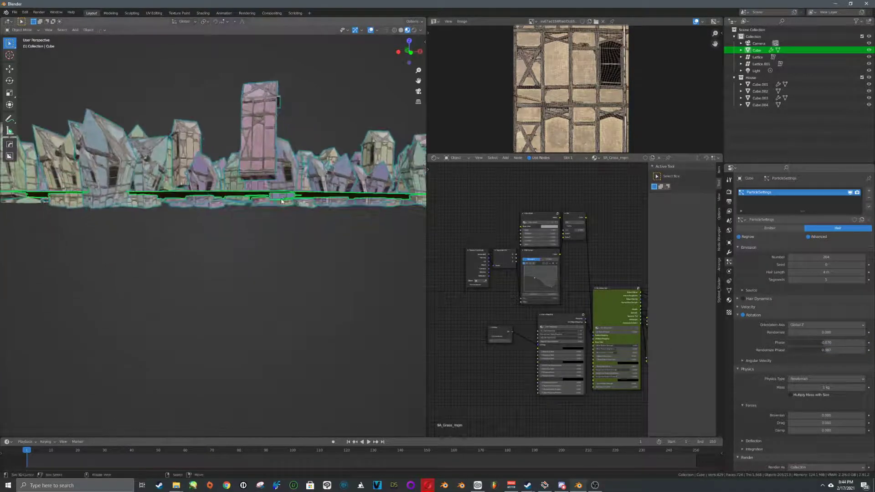
pyautogui.moveTo(281, 201); pyautogui.dragTo(292, 260, button='middle')
pyautogui.click(821, 325)
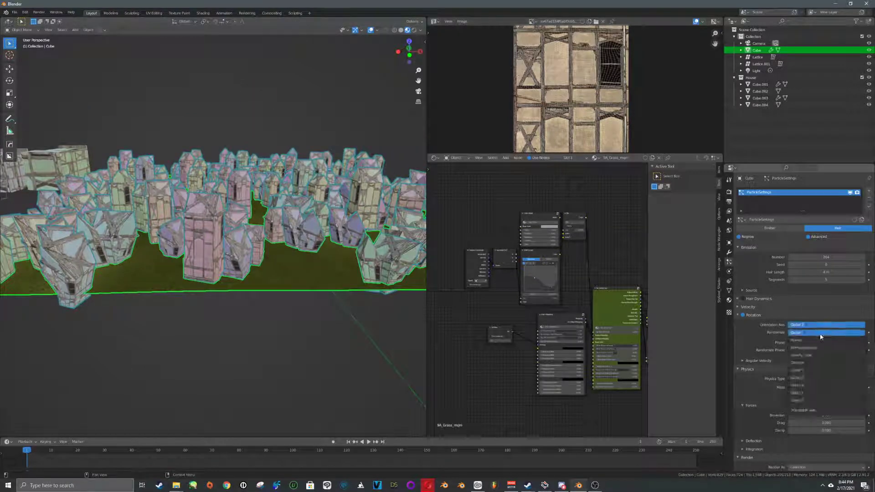
pyautogui.click(820, 340)
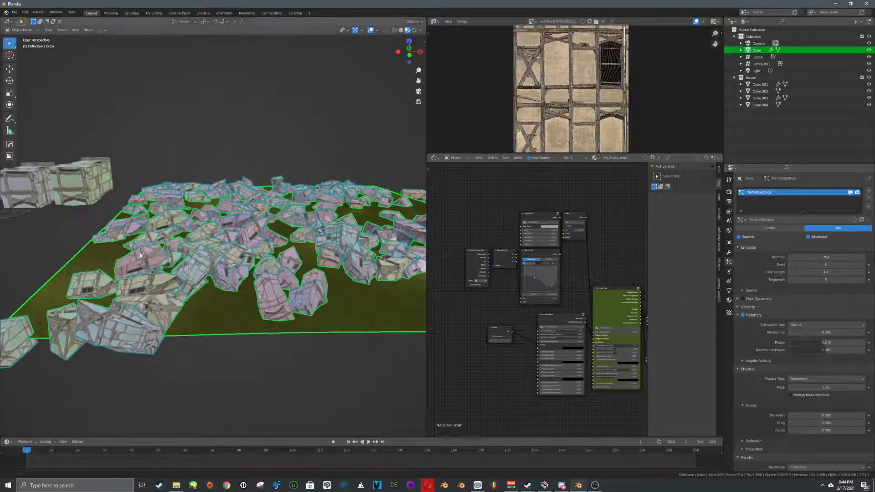
pyautogui.keyDown('shift'); pyautogui.moveTo(141, 256); pyautogui.dragTo(327, 302, button='middle'); pyautogui.keyUp('shift')
pyautogui.click(230, 220)
pyautogui.keyDown('shift'); pyautogui.click(185, 228); pyautogui.keyUp('shift')
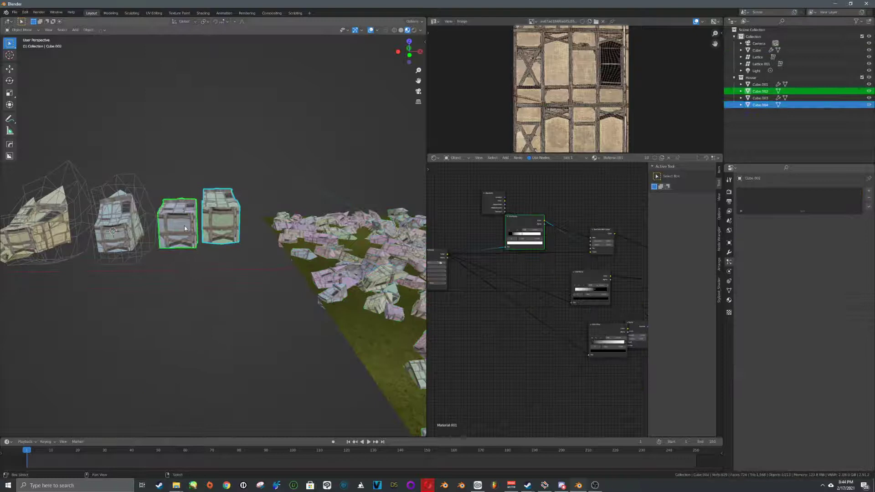
pyautogui.keyDown('shift'); pyautogui.click(124, 203); pyautogui.keyUp('shift')
pyautogui.keyDown('shift'); pyautogui.rightClick(49, 221); pyautogui.keyUp('shift')
pyautogui.keyDown('shift'); pyautogui.rightClick(49, 221); pyautogui.keyUp('shift')
pyautogui.press('a')
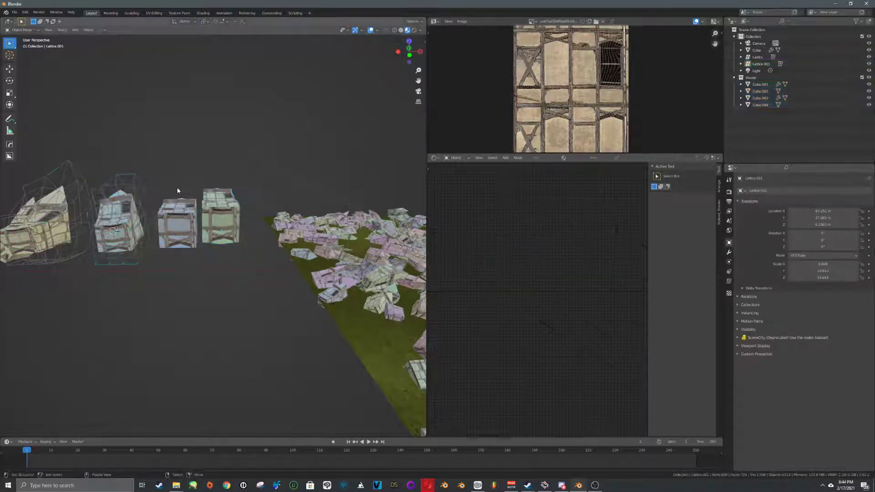
pyautogui.press('a')
# Step: Select the four source houses with both lattices and rotate the lattice points about the global X axis in Edit Mode
pyautogui.rightClick(217, 223)
pyautogui.keyDown('shift'); pyautogui.rightClick(179, 224); pyautogui.keyUp('shift')
pyautogui.keyDown('shift'); pyautogui.rightClick(113, 216); pyautogui.keyUp('shift')
pyautogui.keyDown('shift'); pyautogui.rightClick(112, 215); pyautogui.keyUp('shift')
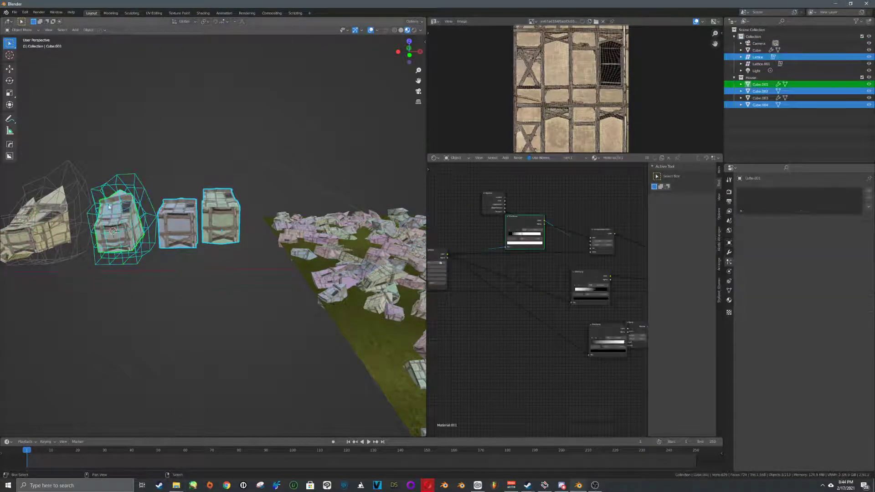
pyautogui.keyDown('shift'); pyautogui.rightClick(57, 213); pyautogui.keyUp('shift')
pyautogui.keyDown('shift'); pyautogui.rightClick(74, 200); pyautogui.keyUp('shift')
pyautogui.press('Tab')
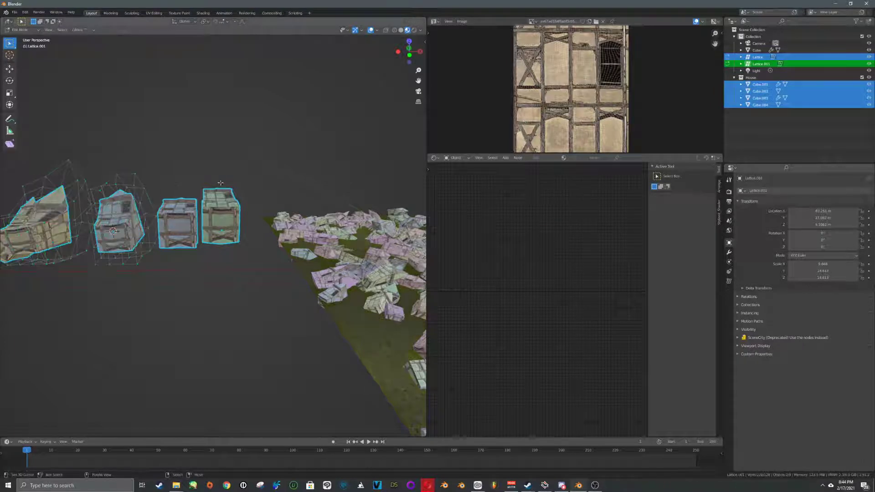
pyautogui.press('r')
pyautogui.press('x')
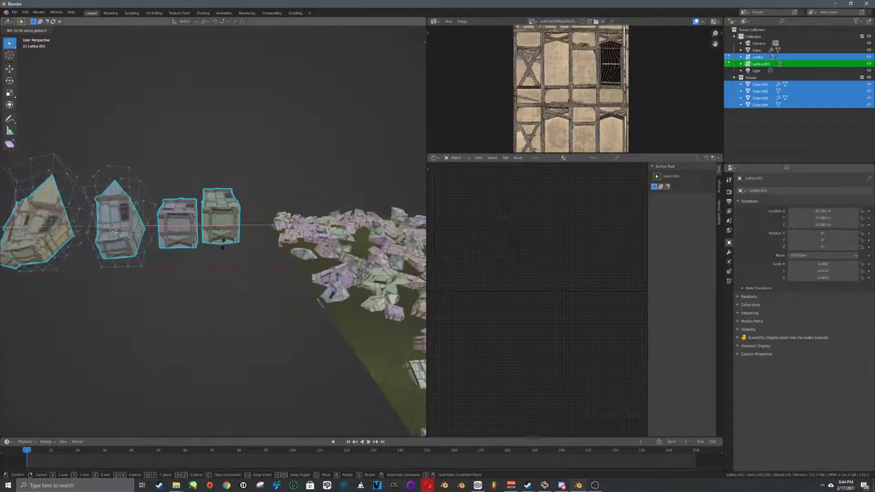
pyautogui.click(219, 256)
# Step: Rotate the points of both lattices further about the global X axis and leave Edit Mode
pyautogui.scroll(-3, 204, 275)
pyautogui.press('r')
pyautogui.press('x')
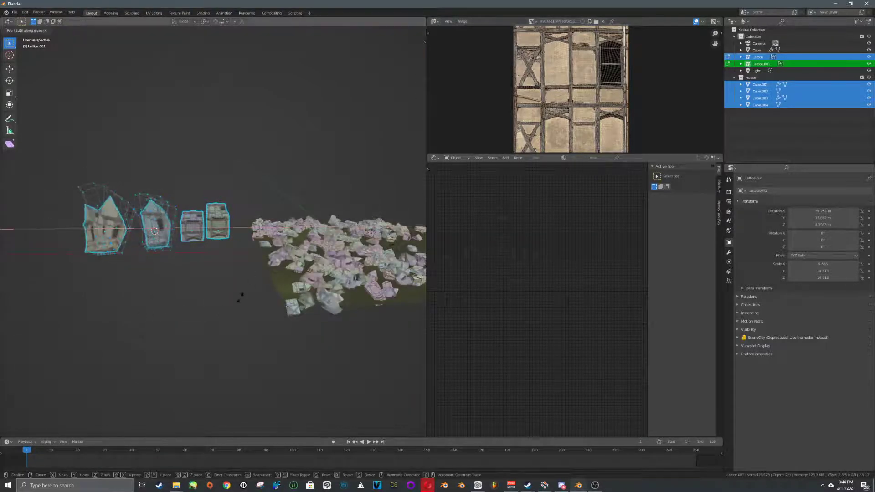
pyautogui.click(163, 332)
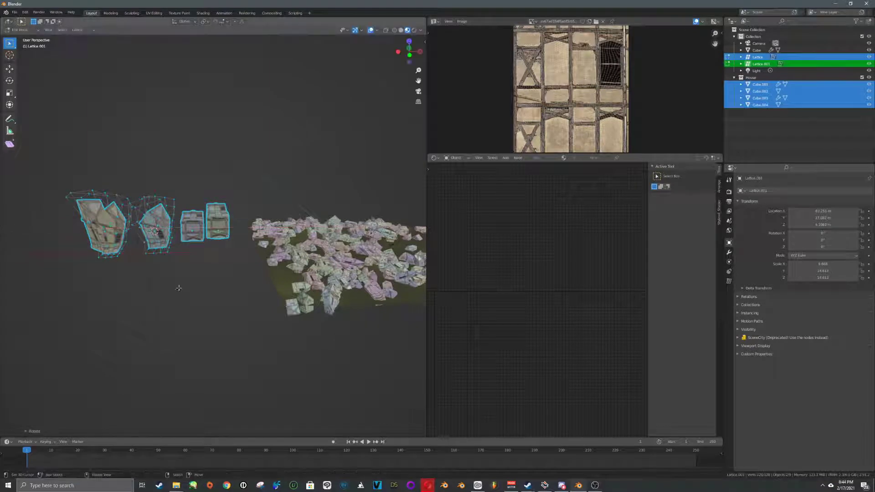
pyautogui.press('Tab')
# Step: Rotate the full meshes of the two houses without lattices upright about the global X axis in Edit Mode
pyautogui.rightClick(194, 233)
pyautogui.rightClick(218, 228)
pyautogui.keyDown('shift'); pyautogui.rightClick(196, 230); pyautogui.keyUp('shift')
pyautogui.press('Tab')
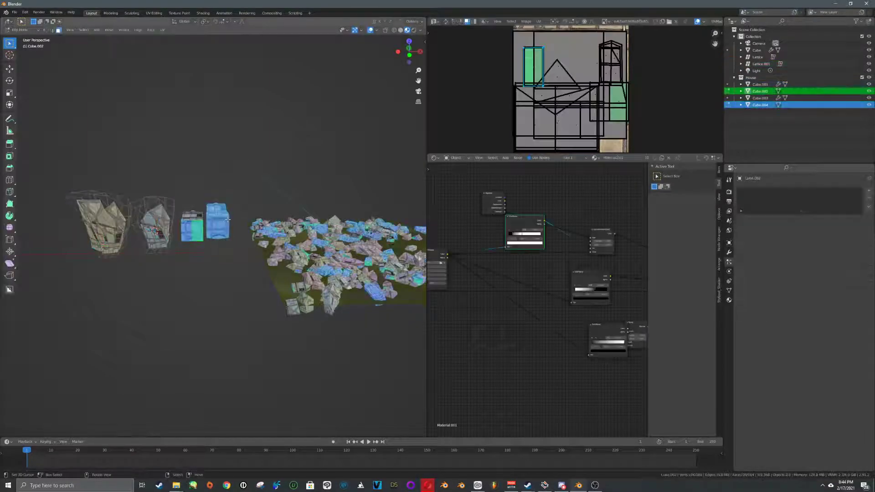
pyautogui.hotkey('alt', 'a')
pyautogui.press('a')
pyautogui.press('r')
pyautogui.press('x')
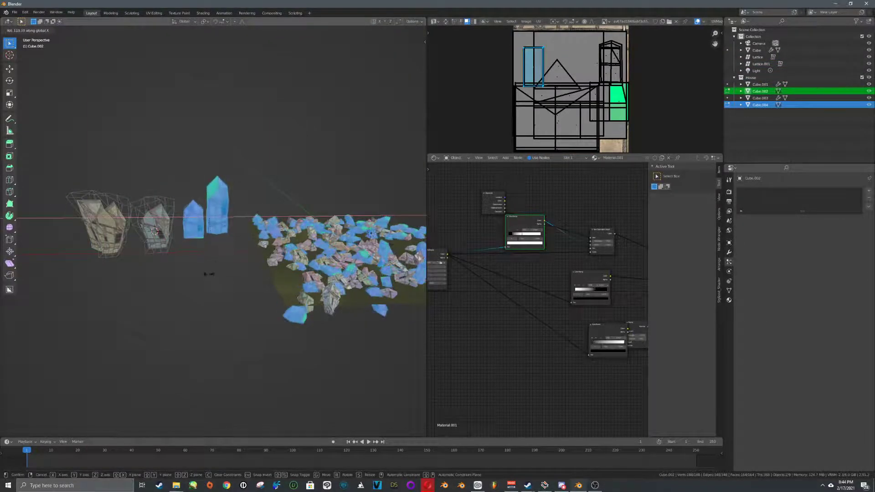
pyautogui.click(225, 278)
# Step: Try another rotation of the two upright houses' meshes about the global X axis, and leave Edit Mode
pyautogui.keyDown('shift'); pyautogui.moveTo(241, 279); pyautogui.dragTo(151, 255, button='middle'); pyautogui.keyUp('shift')
pyautogui.scroll(3, 182, 237)
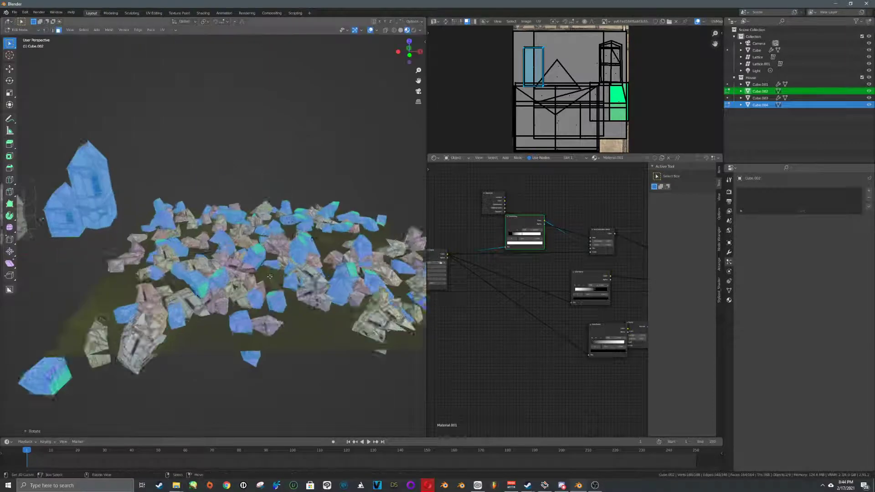
pyautogui.moveTo(191, 174); pyautogui.dragTo(195, 152, button='middle')
pyautogui.press('r')
pyautogui.press('x')
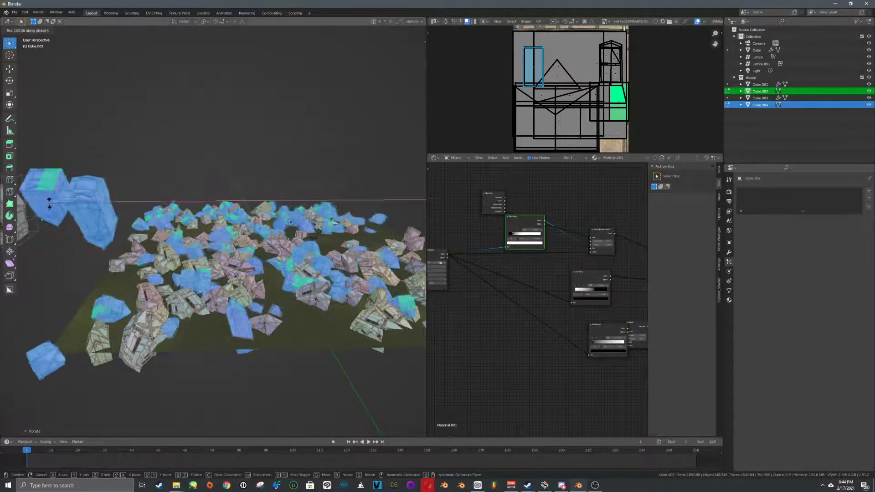
pyautogui.rightClick(106, 237)
pyautogui.press('Tab')
# Step: Set the rotation Phase and Randomize Phase of the ground plane's particles to 0
pyautogui.click(321, 349)
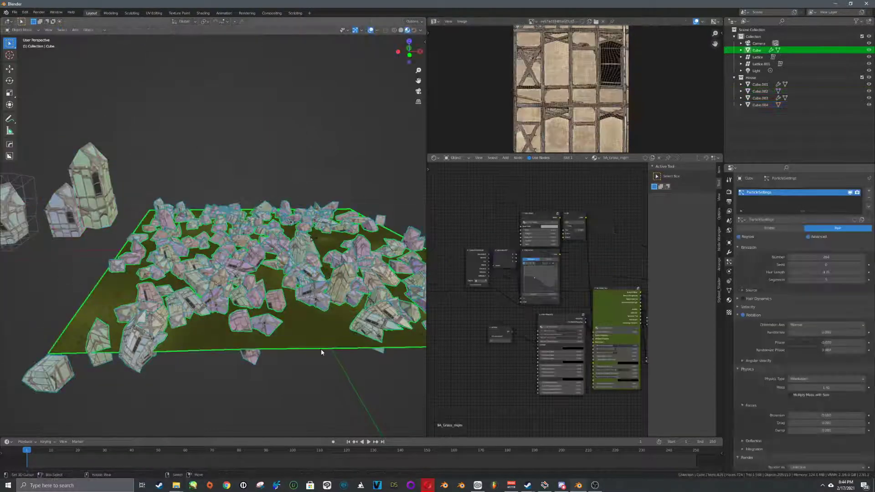
pyautogui.write('0')
pyautogui.press('Tab')
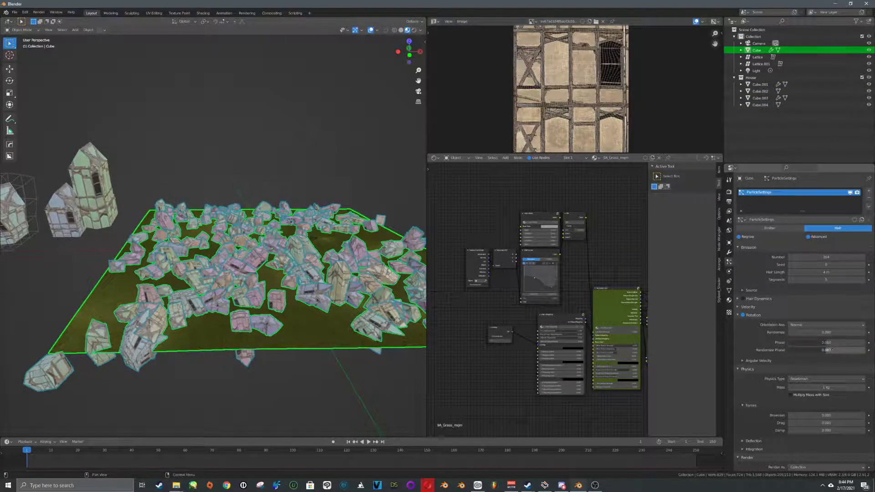
pyautogui.write('0')
pyautogui.press('Return')
# Step: Set the origins of the two houses without lattices to the 3D cursor placed at each house's base
pyautogui.moveTo(294, 309); pyautogui.dragTo(332, 267, button='middle')
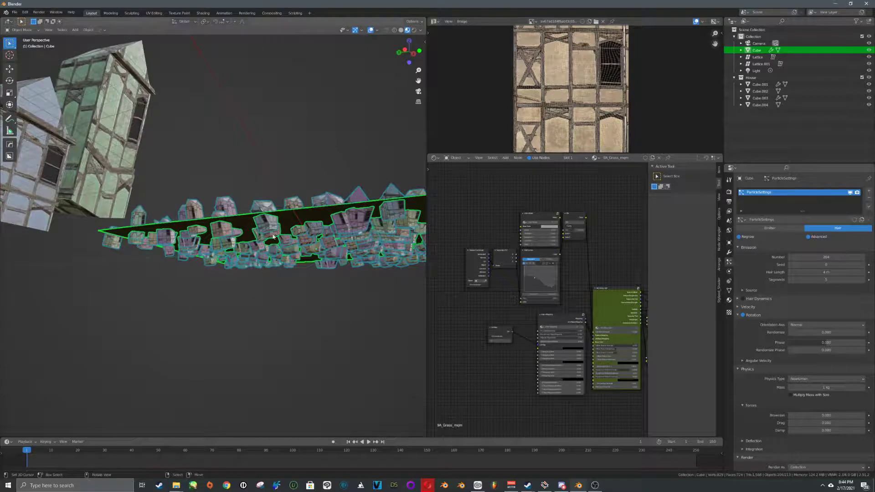
pyautogui.moveTo(274, 236); pyautogui.dragTo(133, 211, button='middle')
pyautogui.click(133, 211)
pyautogui.press('Tab')
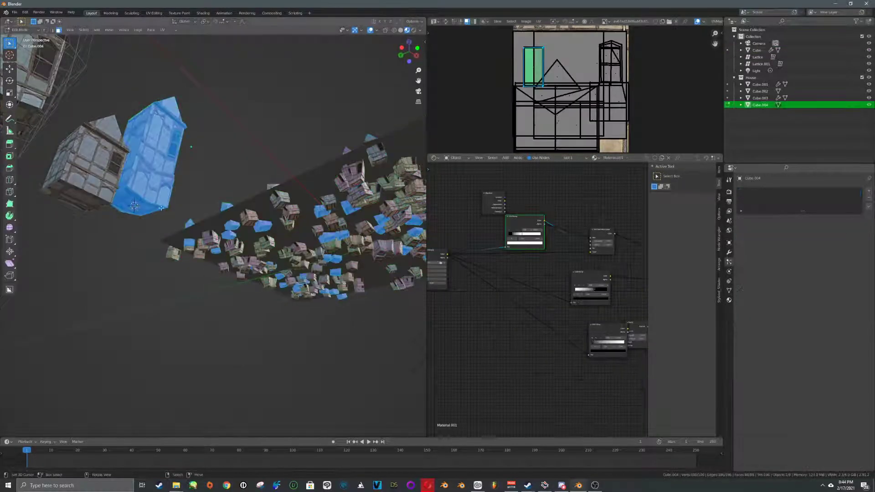
pyautogui.press('Tab')
pyautogui.hotkey('ctrl', 'alt', 'shift', 'c')
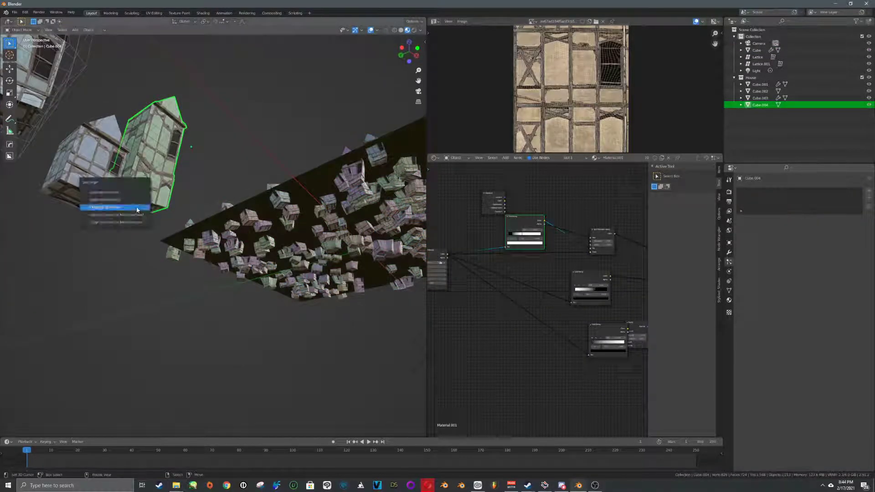
pyautogui.click(137, 208)
pyautogui.keyDown('shift'); pyautogui.click(75, 201); pyautogui.keyUp('shift')
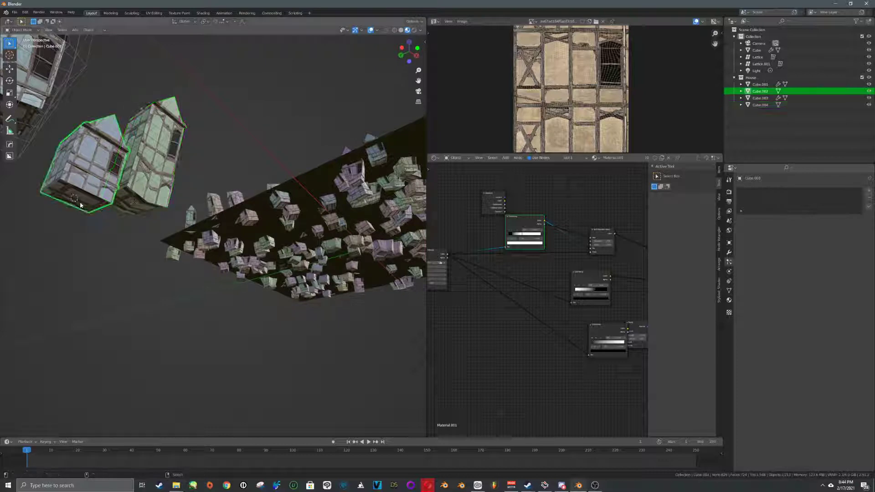
pyautogui.hotkey('ctrl', 'alt', 'shift', 'c')
pyautogui.click(80, 203)
# Step: Set the origins of the two lattice-deformed houses to the 3D cursor placed at the underside of each
pyautogui.keyDown('shift'); pyautogui.moveTo(80, 203); pyautogui.dragTo(248, 250, button='middle'); pyautogui.keyUp('shift')
pyautogui.rightClick(236, 171)
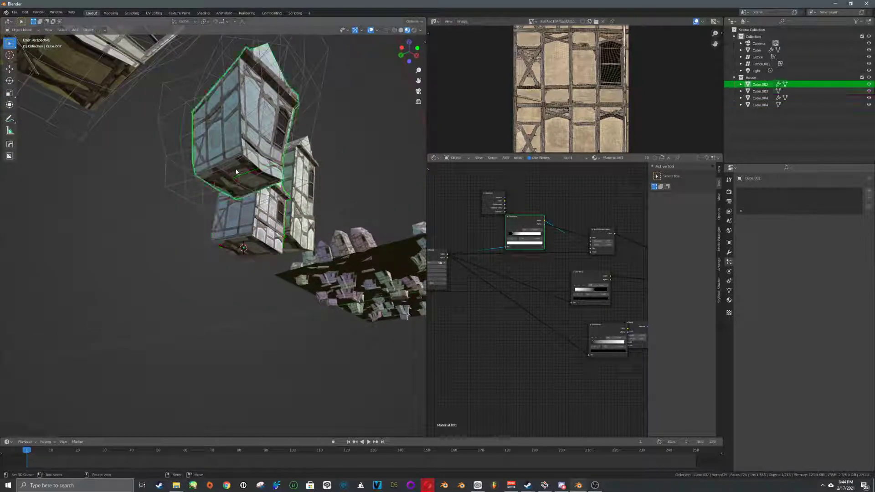
pyautogui.hotkey('ctrl', 'alt', 'shift', 'c')
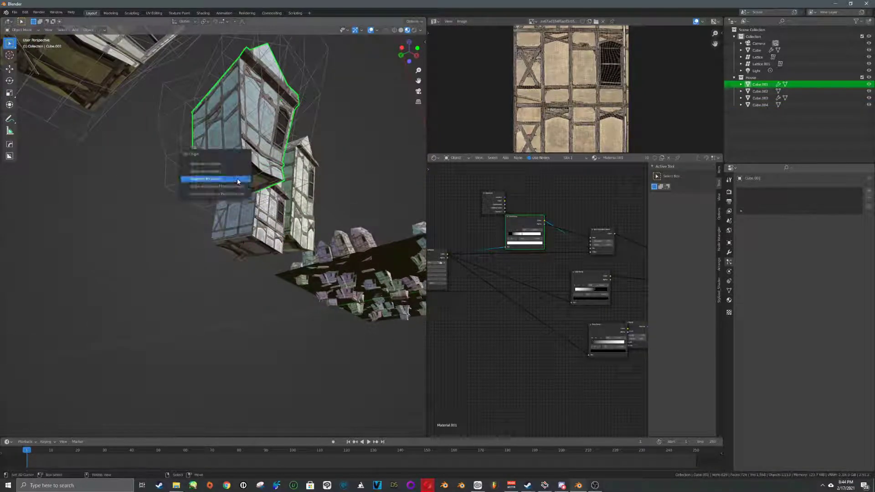
pyautogui.click(237, 179)
pyautogui.keyDown('shift'); pyautogui.moveTo(147, 182); pyautogui.dragTo(265, 252, button='middle'); pyautogui.keyUp('shift')
pyautogui.click(257, 190)
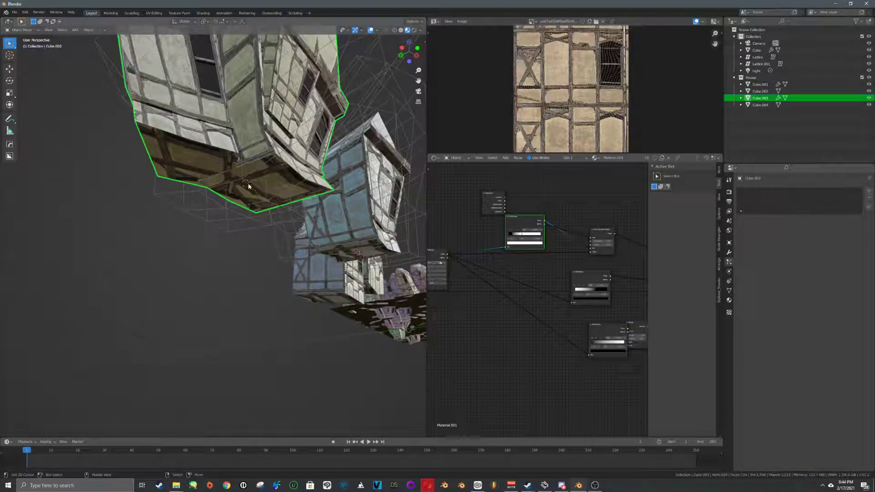
pyautogui.hotkey('ctrl', 'alt', 'shift', 'c')
pyautogui.click(250, 185)
# Step: Examine from close up and from above how the scattered houses sit on the ground plane
pyautogui.moveTo(250, 185); pyautogui.dragTo(347, 333, button='middle')
pyautogui.scroll(-5, 253, 269)
pyautogui.keyDown('shift'); pyautogui.moveTo(347, 333); pyautogui.dragTo(207, 252, button='middle'); pyautogui.keyUp('shift')
pyautogui.scroll(4, 208, 260)
pyautogui.scroll(3, 192, 254)
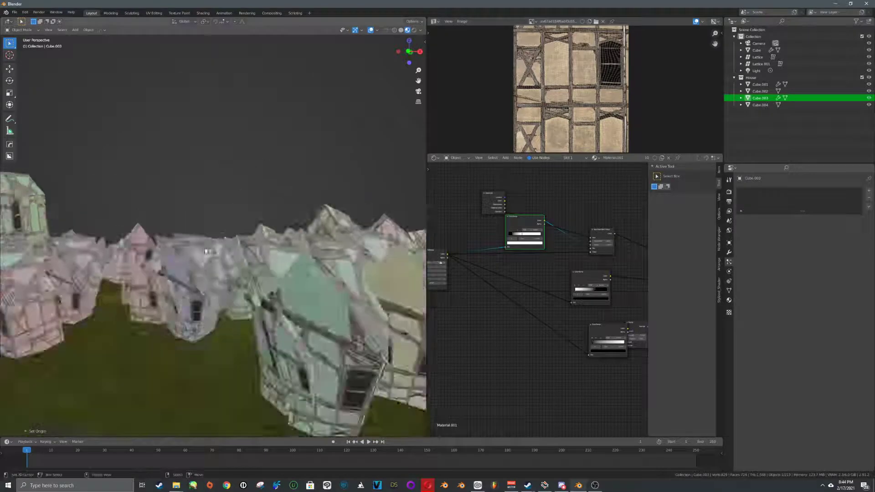
pyautogui.scroll(-5, 218, 259)
pyautogui.scroll(2, 277, 280)
pyautogui.moveTo(276, 280); pyautogui.dragTo(388, 132, button='middle')
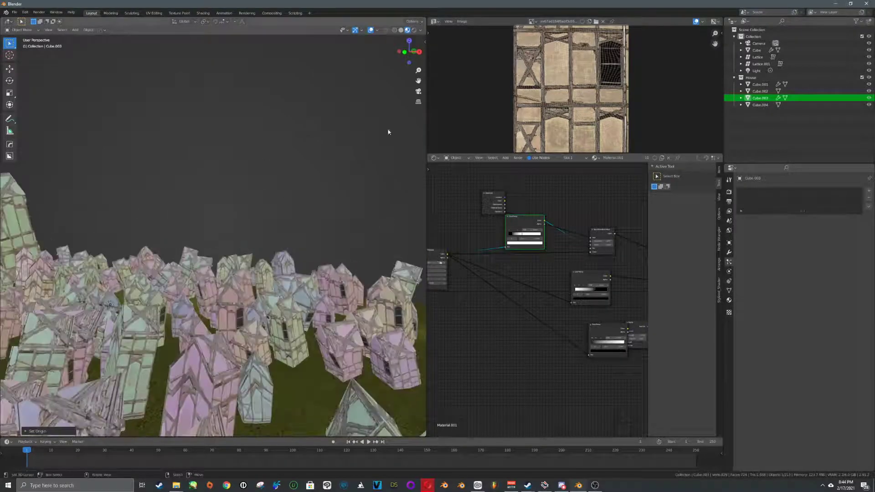
# Step: Switch the viewport to rendered shading and raise the scene light above the town along the global Z axis
pyautogui.click(414, 30)
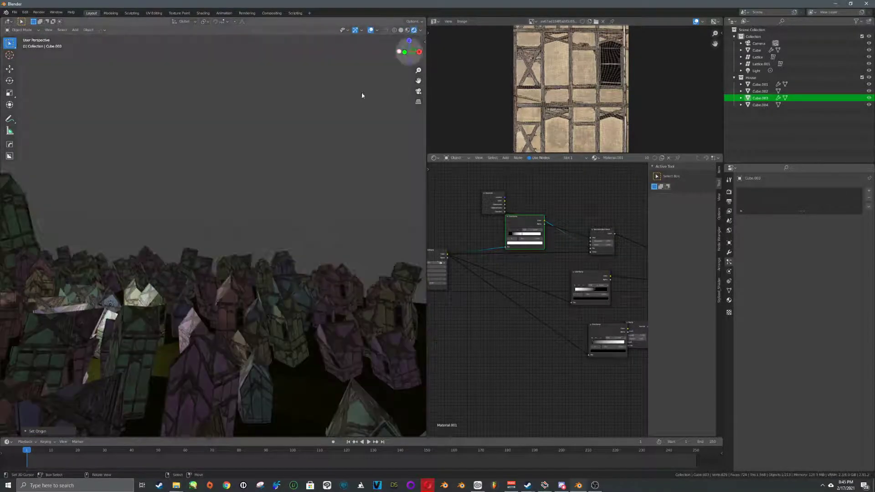
pyautogui.moveTo(196, 176); pyautogui.dragTo(270, 213, button='middle')
pyautogui.scroll(-4, 269, 213)
pyautogui.hotkey('alt', 'a')
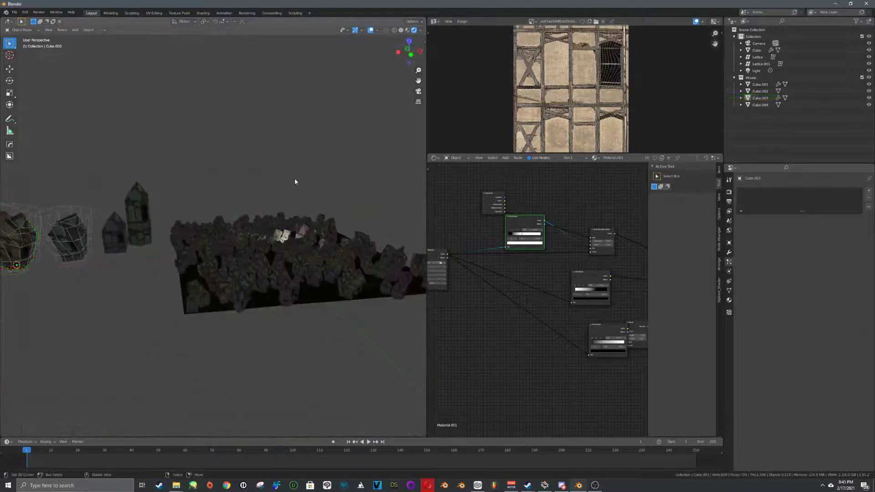
pyautogui.press('a')
pyautogui.click(288, 234)
pyautogui.press('g')
pyautogui.press('z')
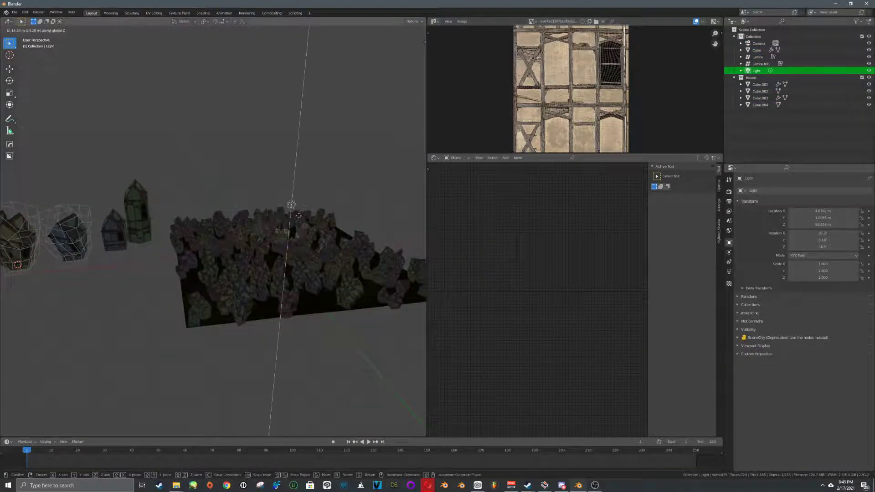
pyautogui.click(293, 214)
pyautogui.moveTo(293, 214); pyautogui.dragTo(246, 227, button='middle')
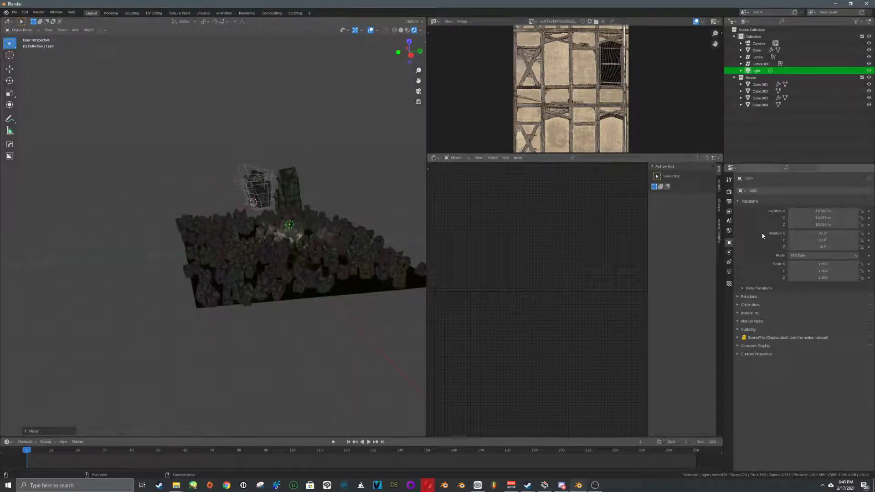
# Step: Darken the world background color to black
pyautogui.click(730, 231)
pyautogui.click(826, 236)
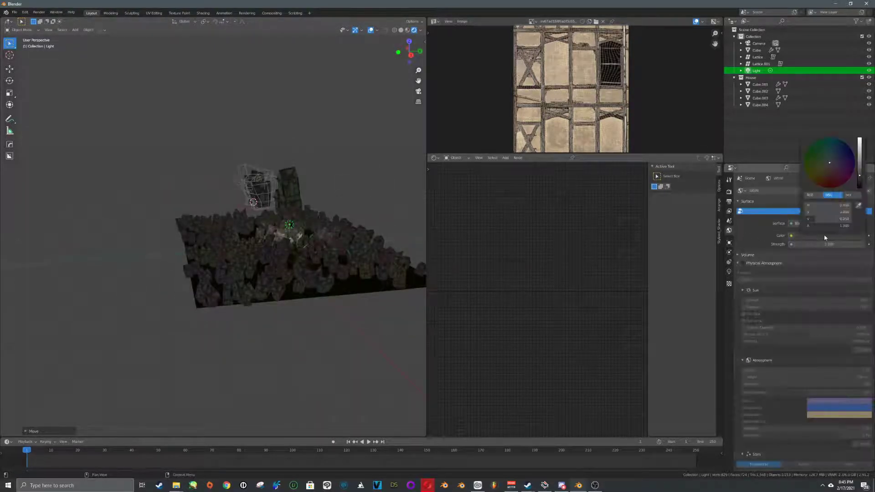
pyautogui.moveTo(859, 181); pyautogui.dragTo(859, 189)
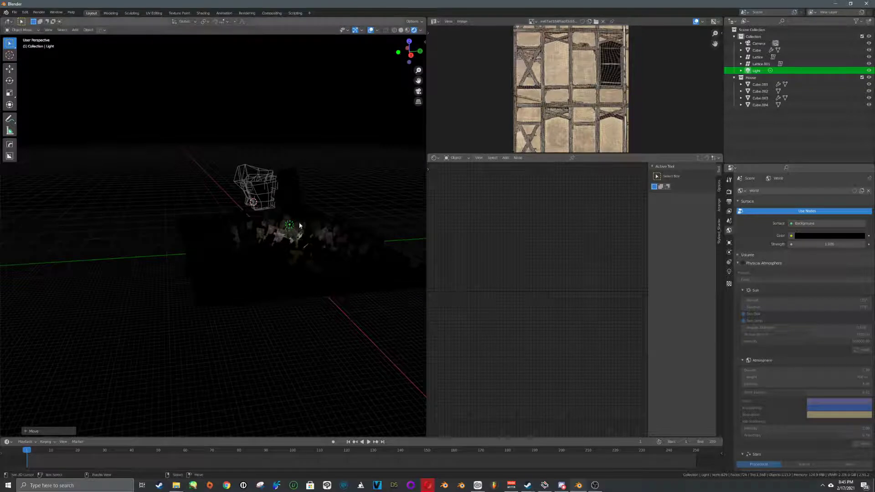
# Step: Move the light freely to a new spot above the town's rooftops
pyautogui.keyDown('shift'); pyautogui.moveTo(307, 233); pyautogui.dragTo(265, 251, button='middle'); pyautogui.keyUp('shift')
pyautogui.scroll(3, 273, 264)
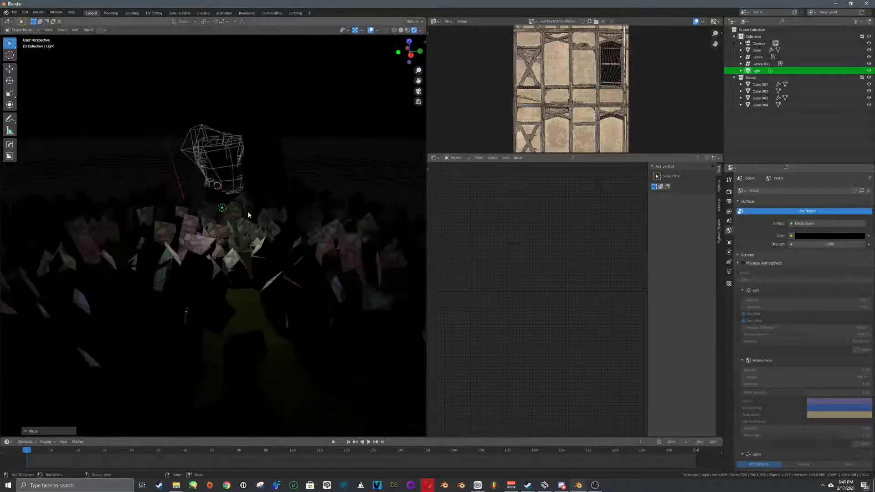
pyautogui.click(225, 209)
pyautogui.click(227, 213)
pyautogui.press('g')
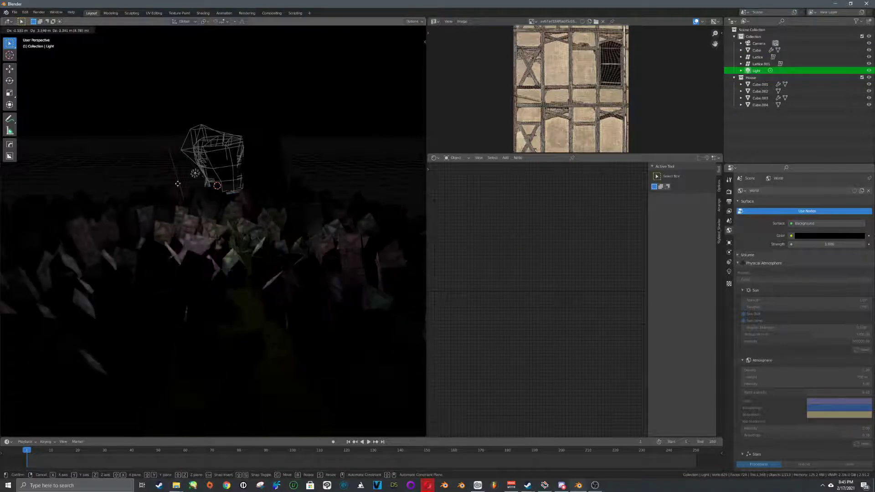
pyautogui.click(306, 195)
# Step: Add a cube mesh and scale it up evenly beside the lattice-deformed houses
pyautogui.moveTo(227, 275); pyautogui.dragTo(293, 257, button='middle')
pyautogui.hotkey('alt', 'a')
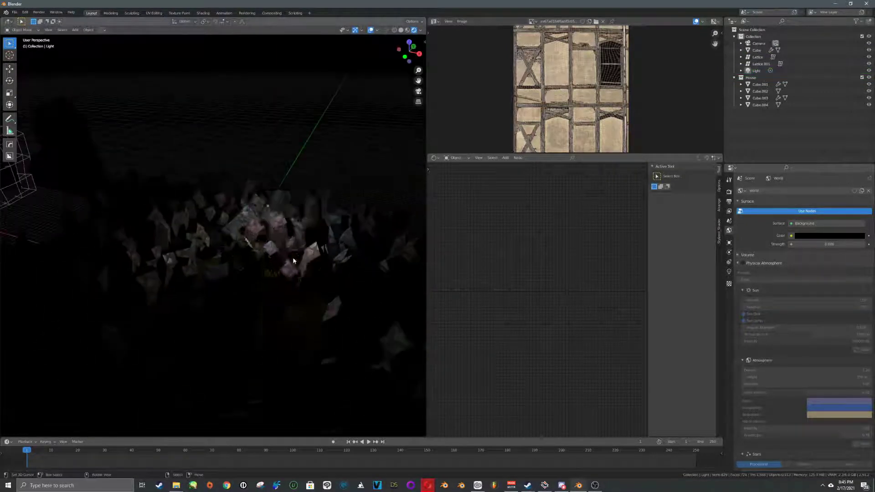
pyautogui.hotkey('shift', 'a')
pyautogui.moveTo(264, 204)
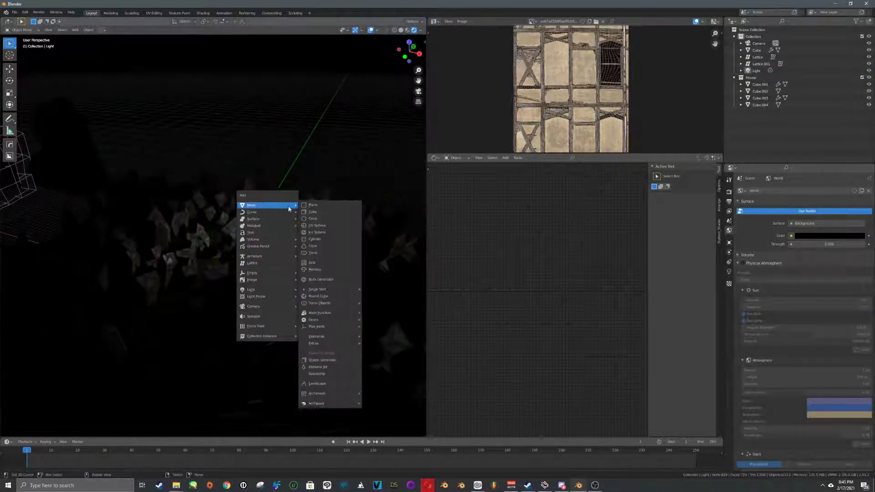
pyautogui.click(328, 212)
pyautogui.scroll(-2, 286, 253)
pyautogui.press('s')
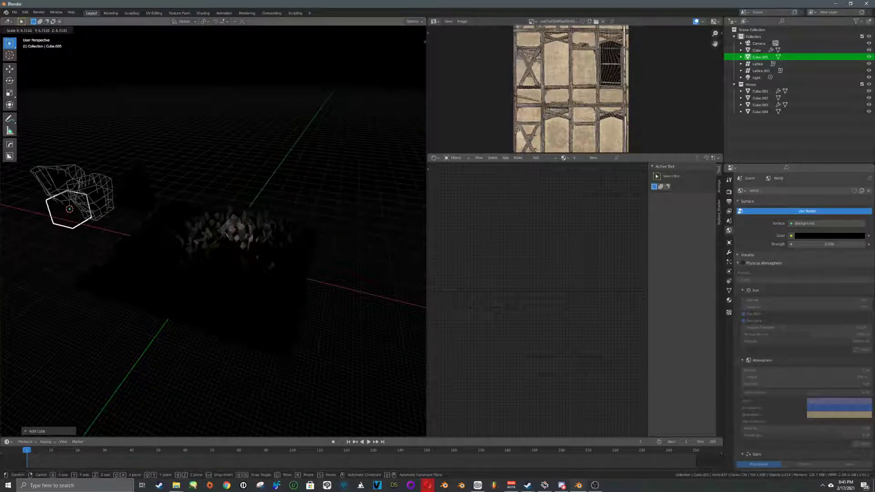
pyautogui.click(254, 246)
pyautogui.press('g')
pyautogui.press('y')
pyautogui.rightClick(320, 282)
# Step: Move the new cube along X onto the town, adjust its height along Z, and enlarge it to enclose the lit houses
pyautogui.press('g')
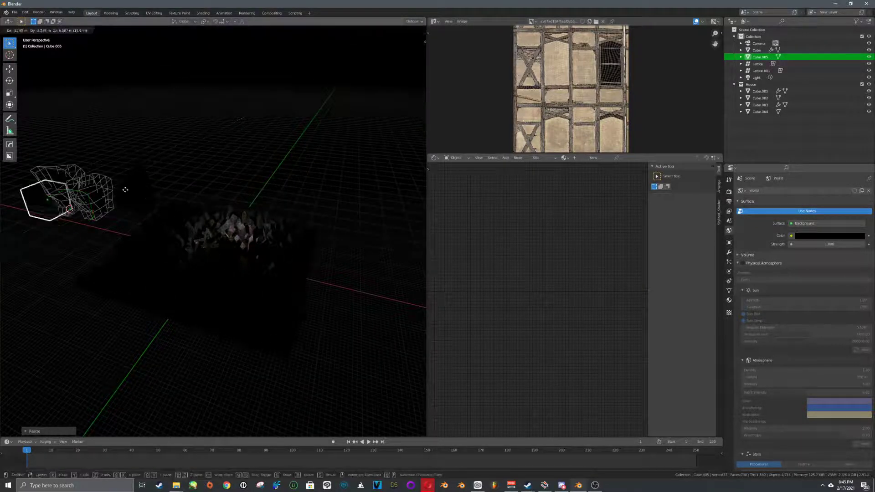
pyautogui.press('x')
pyautogui.click(348, 232)
pyautogui.press('g')
pyautogui.press('z')
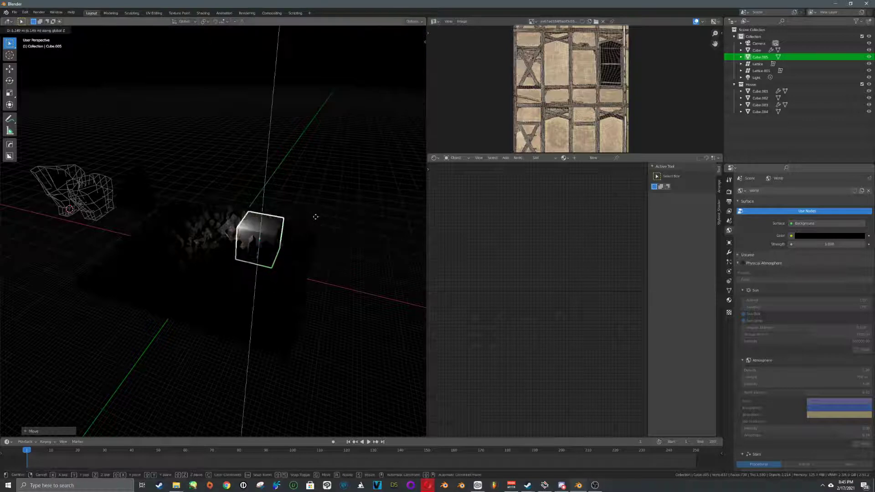
pyautogui.click(315, 217)
pyautogui.press('s')
pyautogui.click(73, 213)
# Step: Create a new object material for the enclosing cube in the shader editor
pyautogui.click(453, 158)
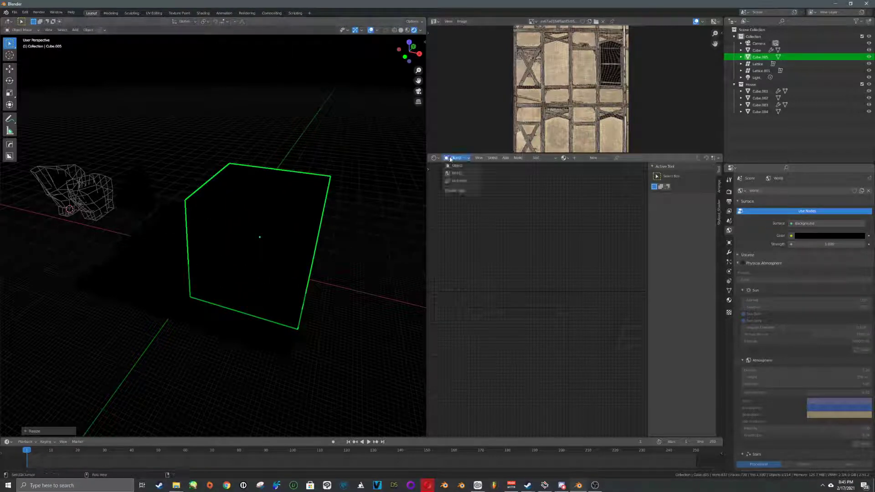
pyautogui.click(454, 166)
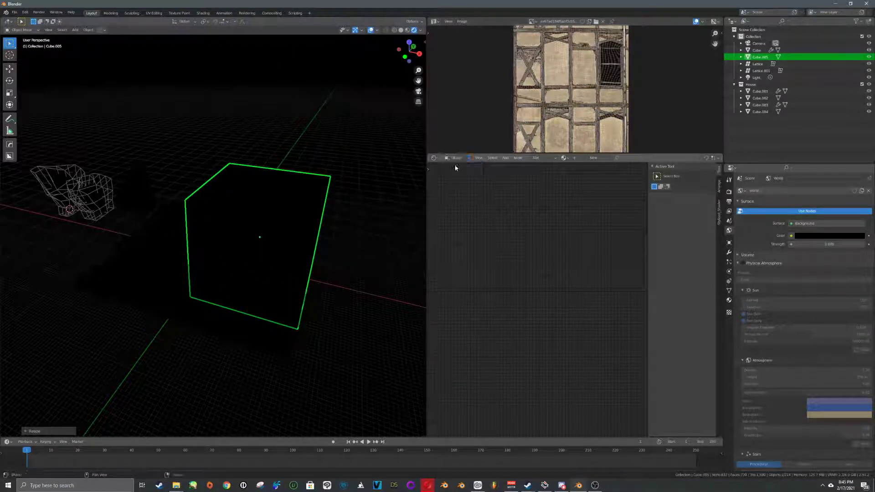
pyautogui.click(591, 158)
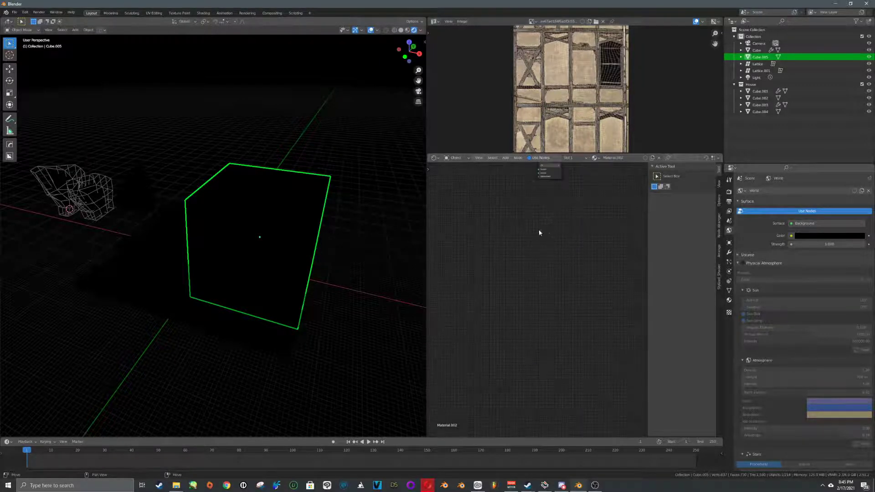
pyautogui.scroll(4, 545, 251)
pyautogui.moveTo(537, 224); pyautogui.dragTo(566, 226, button='middle')
pyautogui.scroll(1, 567, 226)
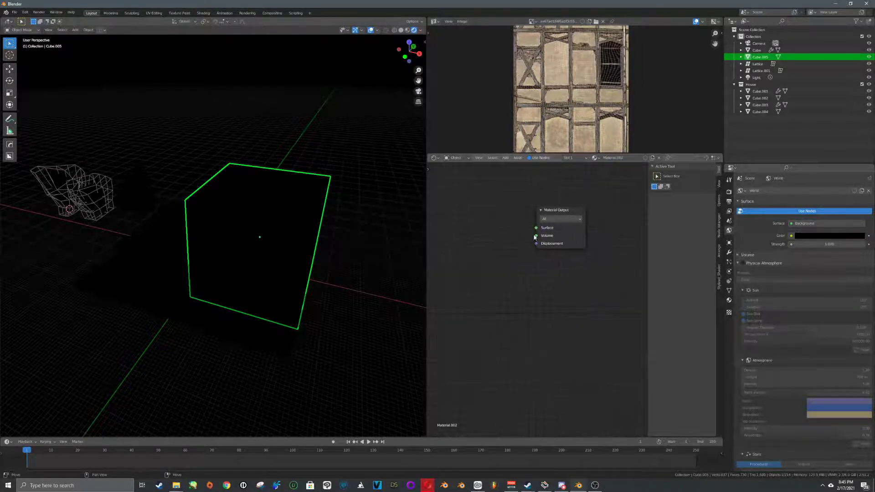
# Step: Add a Principled Volume node feeding the material's Volume output and set its Density to 0.02
pyautogui.hotkey('shift', 'a')
pyautogui.click(482, 233)
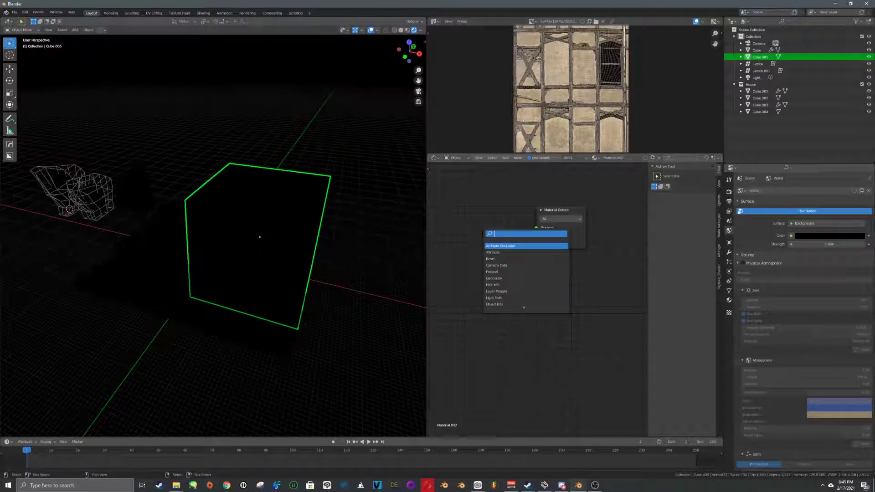
pyautogui.write('pri')
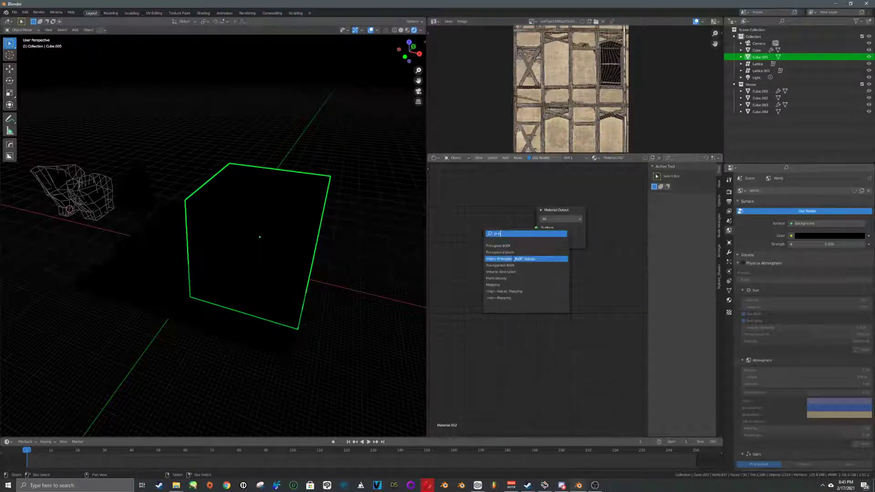
pyautogui.click(518, 252)
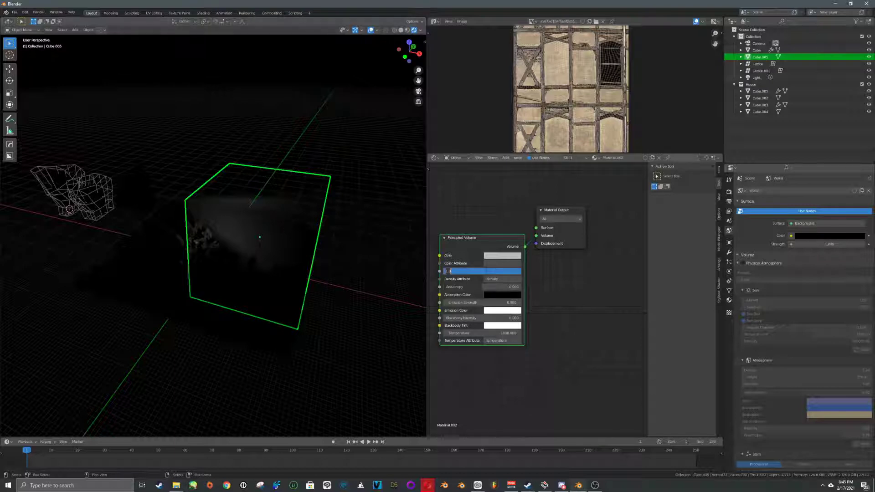
pyautogui.write('2')
pyautogui.press('Return')
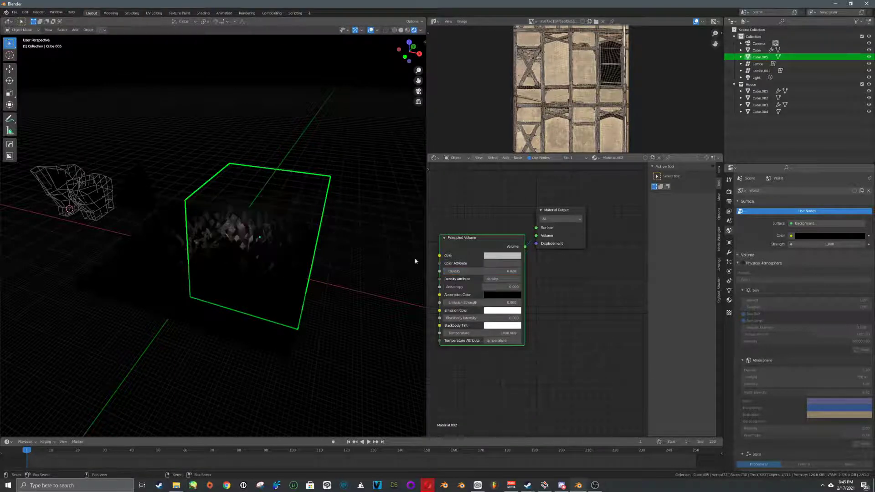
# Step: Reposition the volume cube freely around the light and the surrounding houses
pyautogui.scroll(5, 308, 235)
pyautogui.moveTo(313, 239); pyautogui.dragTo(348, 241, button='middle')
pyautogui.press('g')
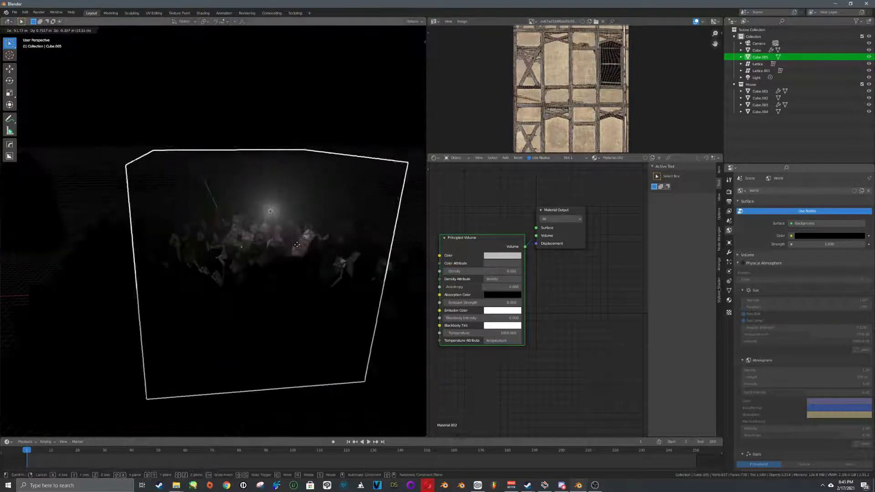
pyautogui.click(350, 270)
# Step: Add a Noise Texture node ahead of the Principled Volume node in the cube's material
pyautogui.moveTo(565, 278); pyautogui.dragTo(617, 267, button='middle')
pyautogui.scroll(-2, 552, 290)
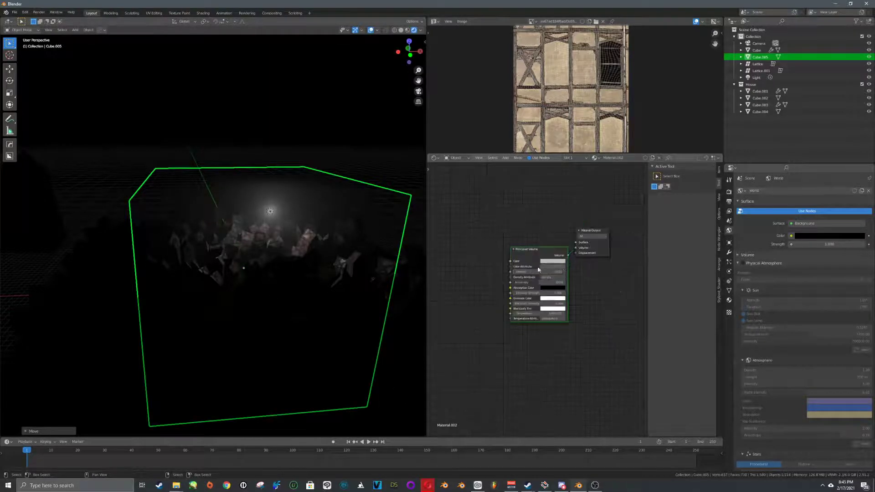
pyautogui.moveTo(542, 288); pyautogui.dragTo(607, 281, button='middle')
pyautogui.hotkey('shift', 'a')
pyautogui.write('s')
pyautogui.write('noise')
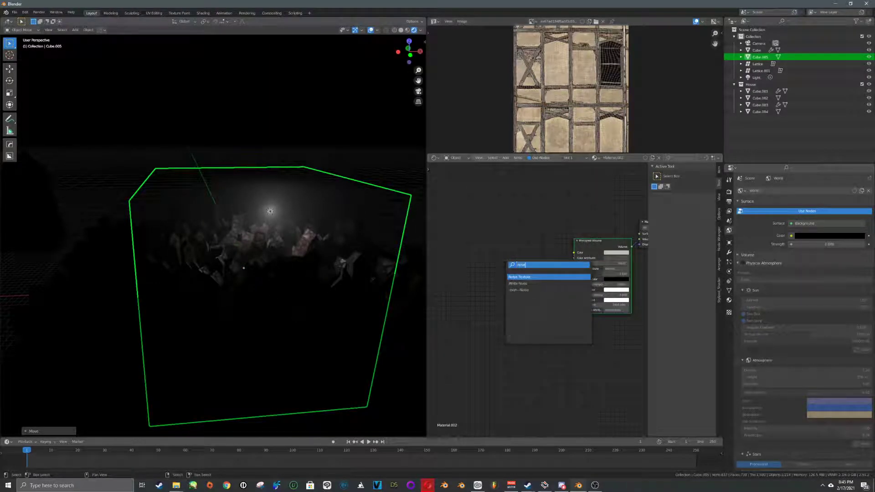
pyautogui.press('Return')
pyautogui.click(450, 273)
# Step: Add a ColorRamp node between the Noise Texture and Principled Volume nodes
pyautogui.hotkey('shift', 'a')
pyautogui.press('s')
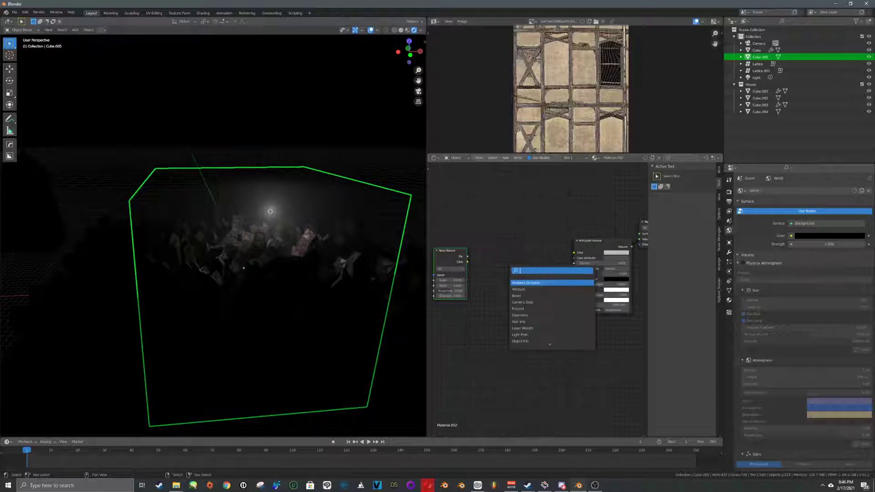
pyautogui.click(527, 290)
pyautogui.click(496, 256)
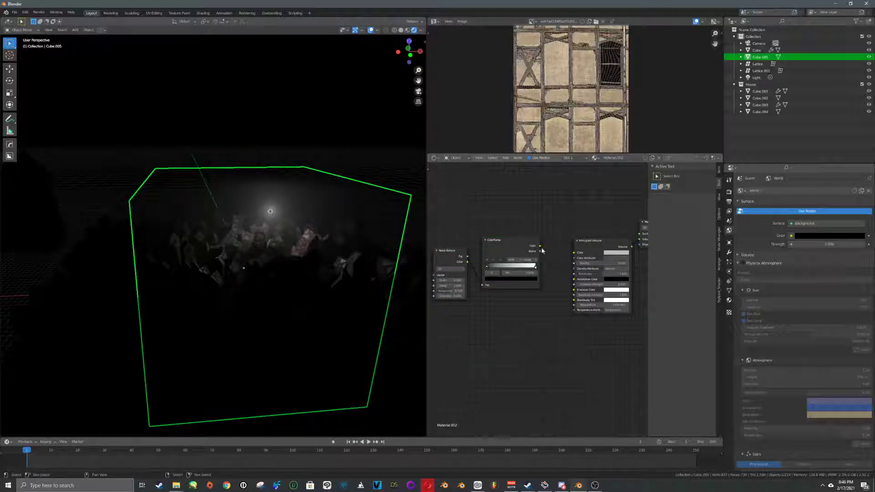
# Step: Preview the ColorRamp output on the volume cube and move the ramp's black stop to 0.441
pyautogui.keyDown('ctrl'); pyautogui.keyDown('shift'); pyautogui.click(518, 245); pyautogui.keyUp('shift'); pyautogui.keyUp('ctrl')
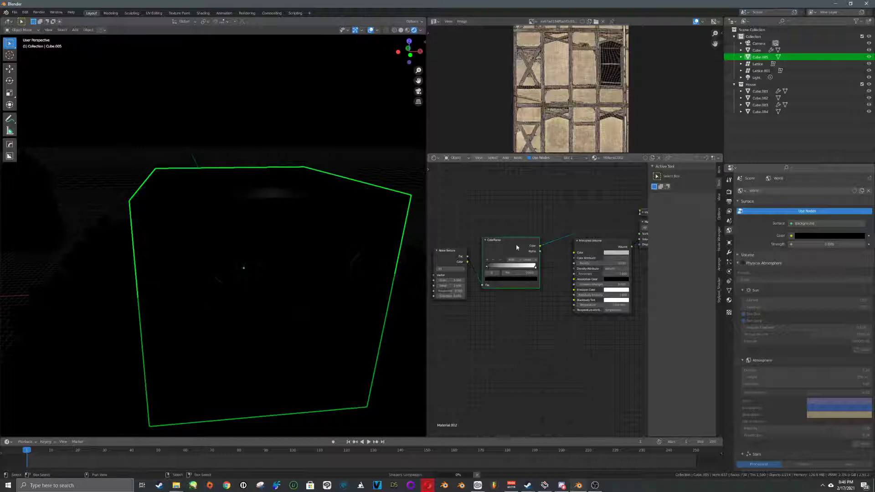
pyautogui.moveTo(638, 240); pyautogui.dragTo(599, 242, button='middle')
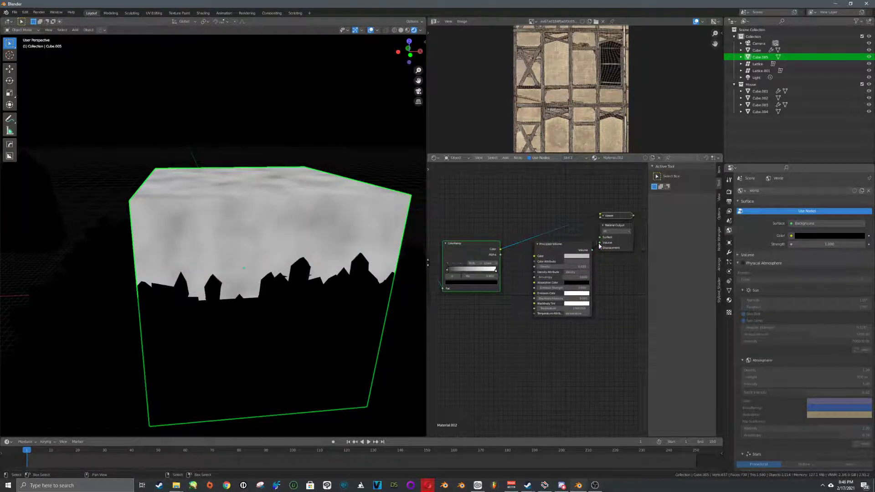
pyautogui.moveTo(600, 242); pyautogui.dragTo(597, 257)
pyautogui.moveTo(468, 251); pyautogui.dragTo(510, 248, button='middle')
pyautogui.scroll(3, 499, 272)
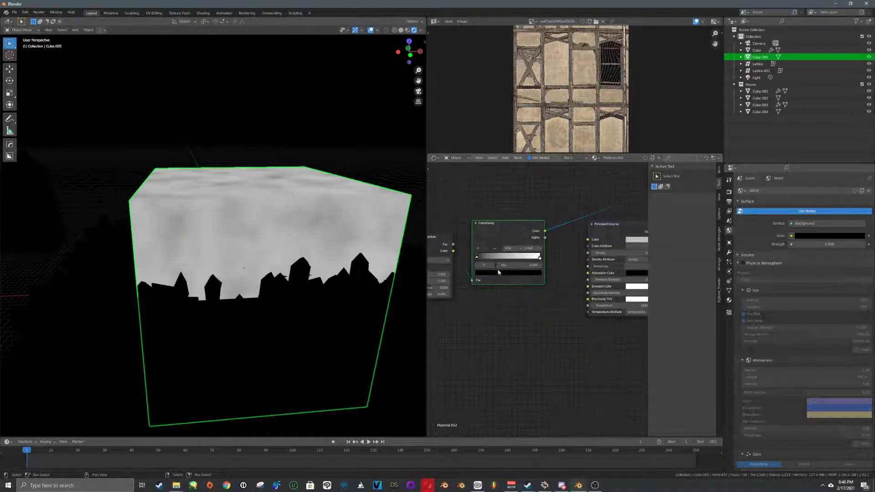
pyautogui.moveTo(478, 258); pyautogui.dragTo(505, 258)
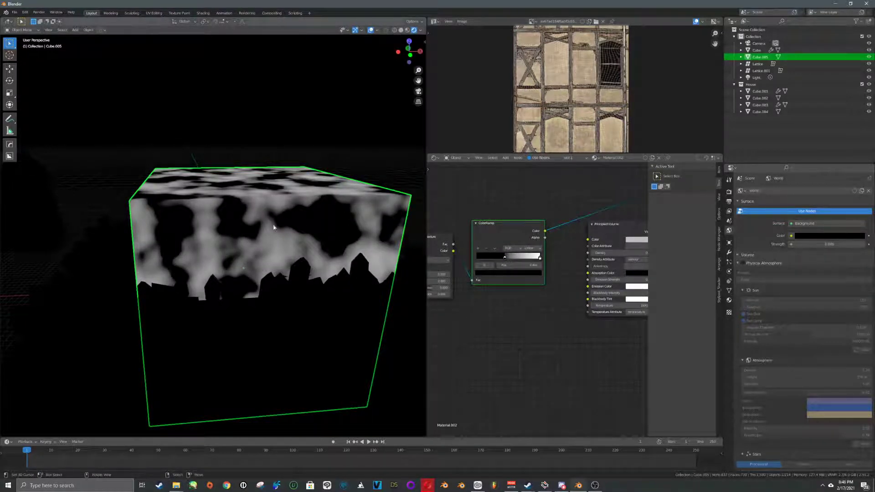
pyautogui.moveTo(270, 203); pyautogui.dragTo(271, 228, button='middle')
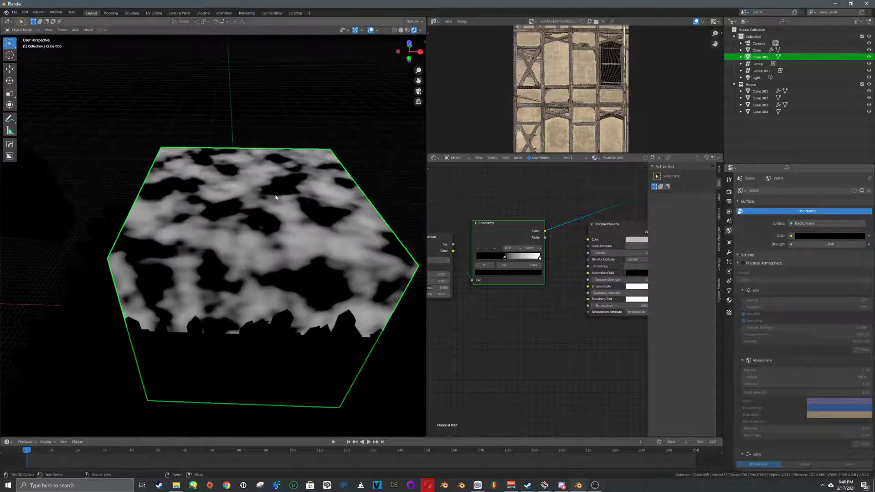
# Step: Feed the ColorRamp's Color into the Principled Volume's Color and remove the preview link and Viewer node
pyautogui.moveTo(544, 267); pyautogui.dragTo(506, 263, button='middle')
pyautogui.scroll(1, 506, 263)
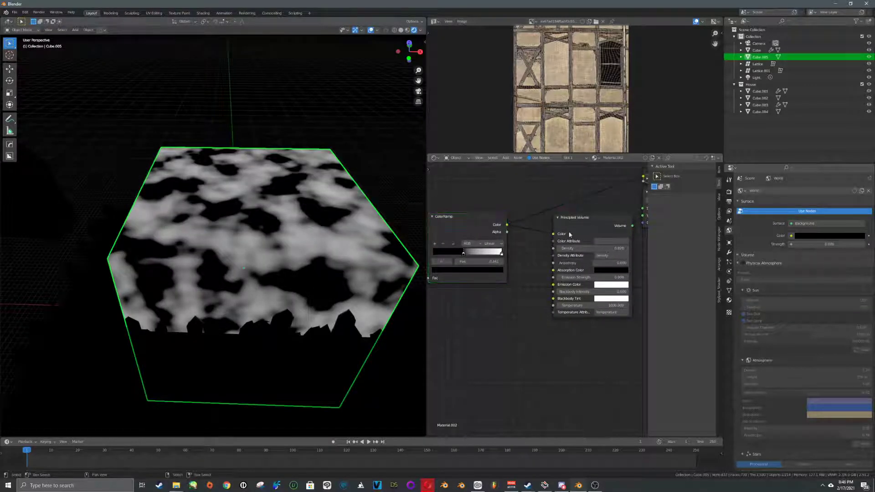
pyautogui.moveTo(569, 235); pyautogui.dragTo(492, 233, button='middle')
pyautogui.moveTo(567, 209); pyautogui.dragTo(566, 214)
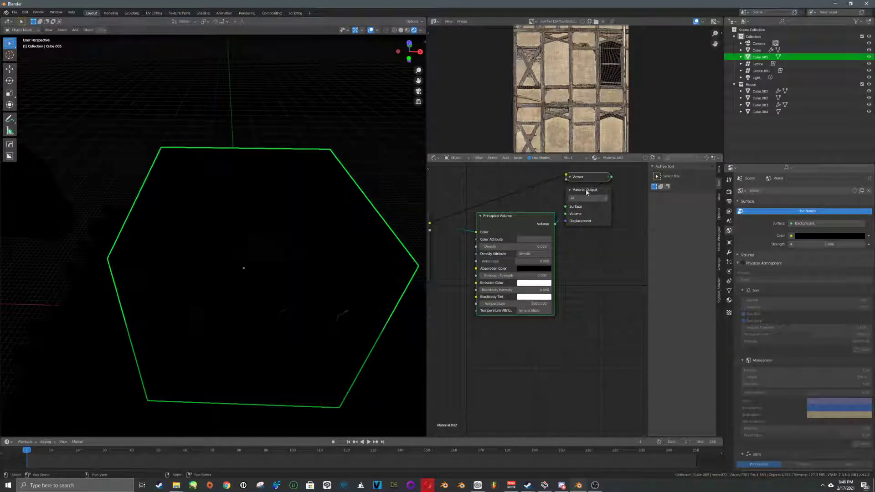
pyautogui.click(589, 177)
pyautogui.press('x')
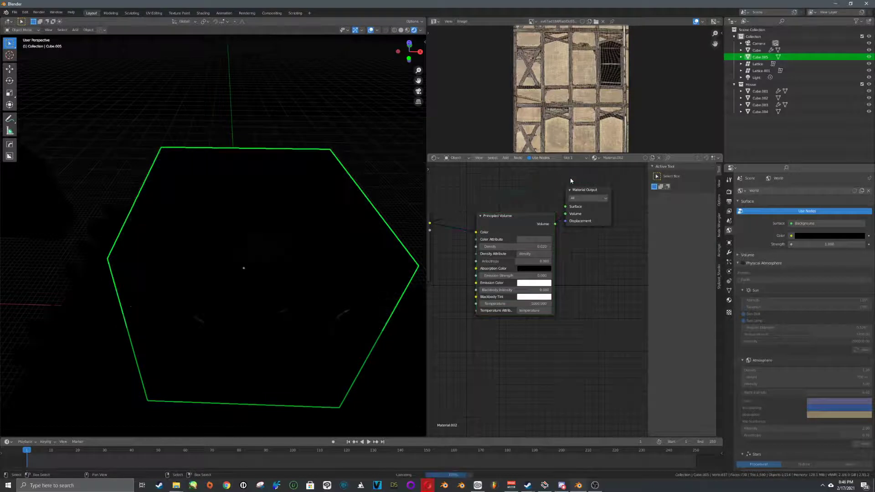
# Step: Scale up the volume cube and shift it along the global Y axis over the houses
pyautogui.moveTo(338, 248); pyautogui.dragTo(302, 206, button='middle')
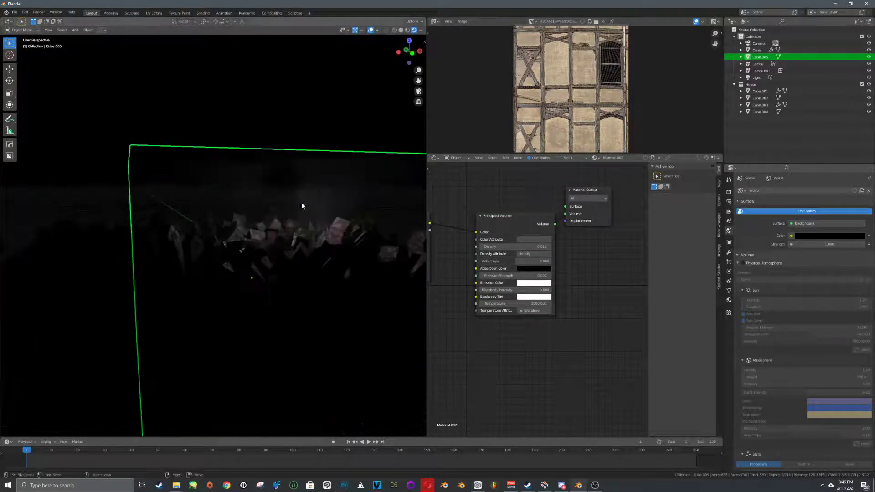
pyautogui.scroll(-2, 303, 212)
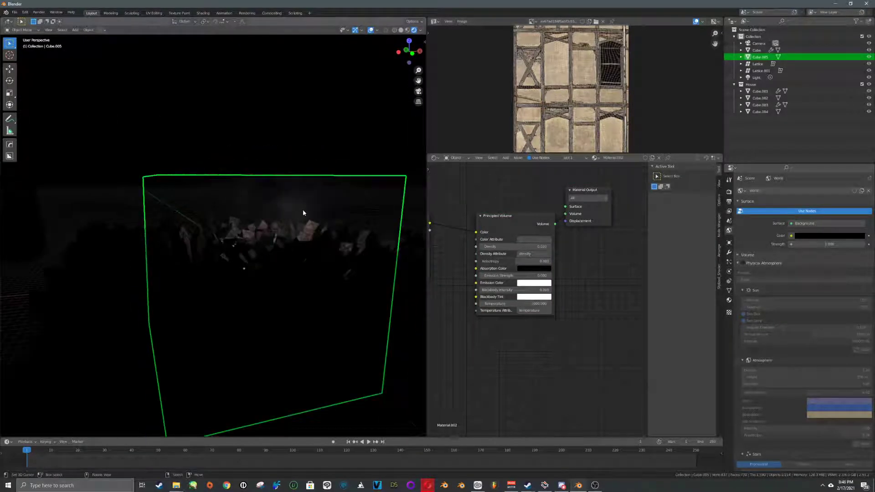
pyautogui.scroll(-2, 302, 212)
pyautogui.moveTo(287, 217); pyautogui.dragTo(338, 231, button='middle')
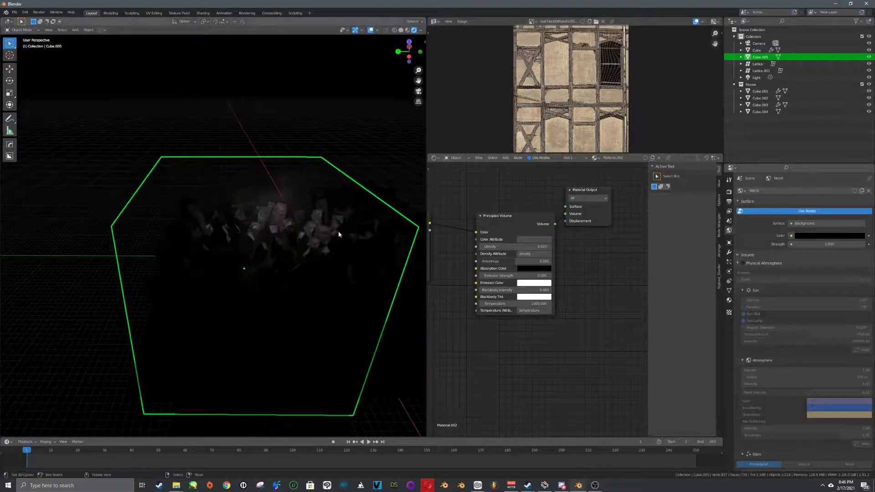
pyautogui.press('s')
pyautogui.press('Return')
pyautogui.press('g')
pyautogui.press('y')
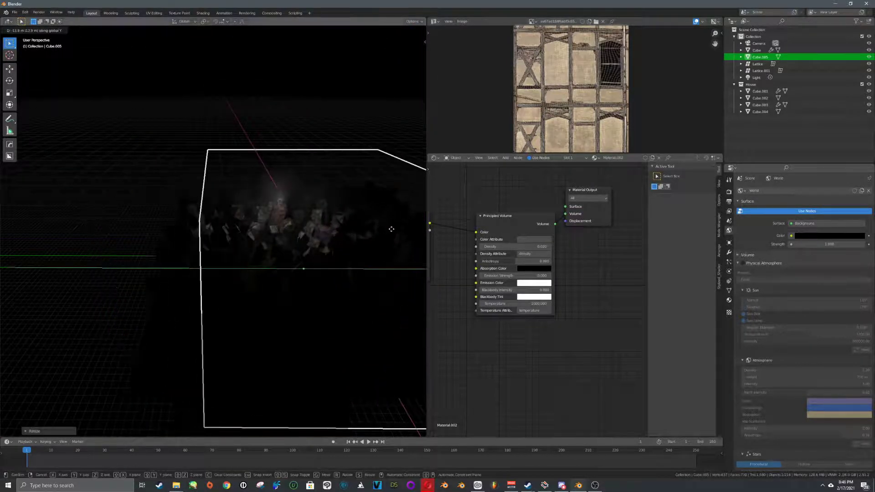
pyautogui.click(366, 237)
# Step: Flatten the volume cube along Z and raise it so that it encloses the light above the houses
pyautogui.moveTo(366, 237); pyautogui.dragTo(267, 233, button='middle')
pyautogui.press('s')
pyautogui.press('z')
pyautogui.click(440, 248)
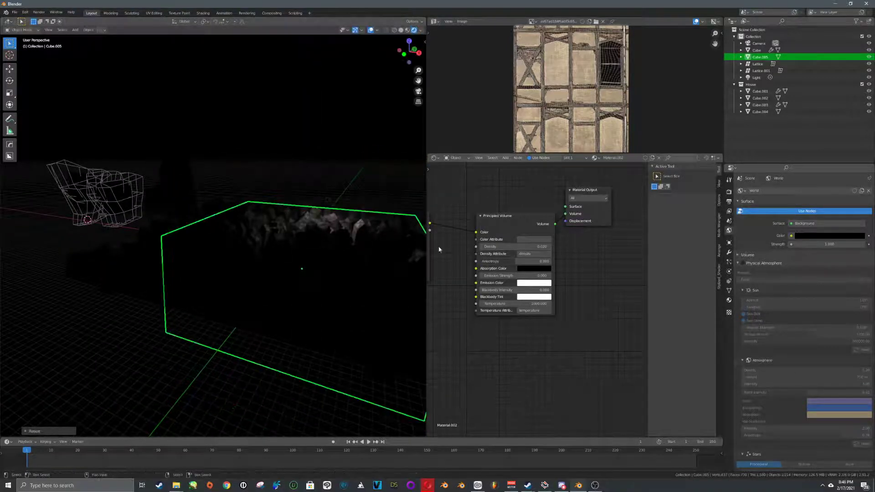
pyautogui.press('g')
pyautogui.press('z')
pyautogui.click(322, 206)
# Step: Raise the Noise Texture's Distortion and move the ColorRamp's white stop to about 0.618
pyautogui.moveTo(500, 262); pyautogui.dragTo(595, 262, button='middle')
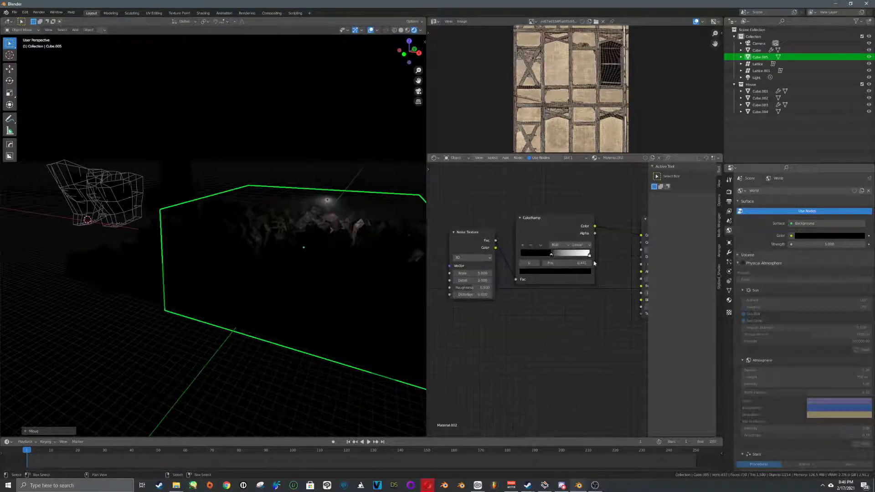
pyautogui.scroll(2, 497, 293)
pyautogui.scroll(1, 498, 296)
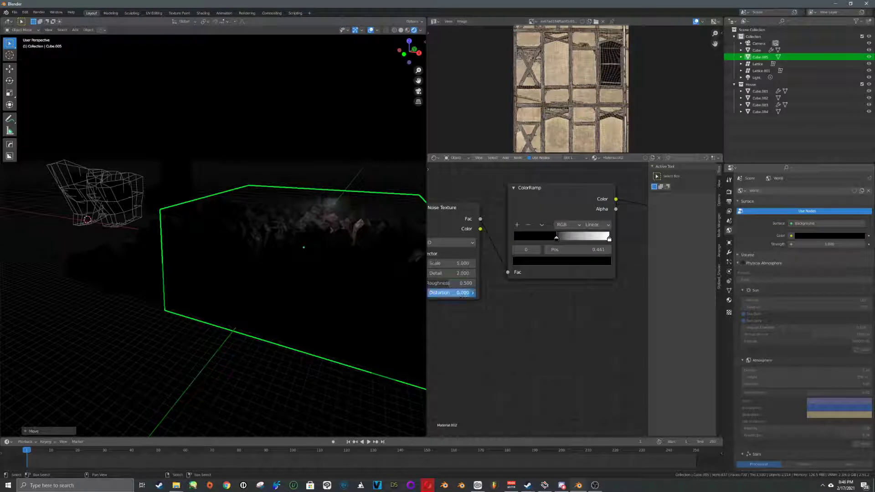
pyautogui.moveTo(610, 241); pyautogui.dragTo(567, 239)
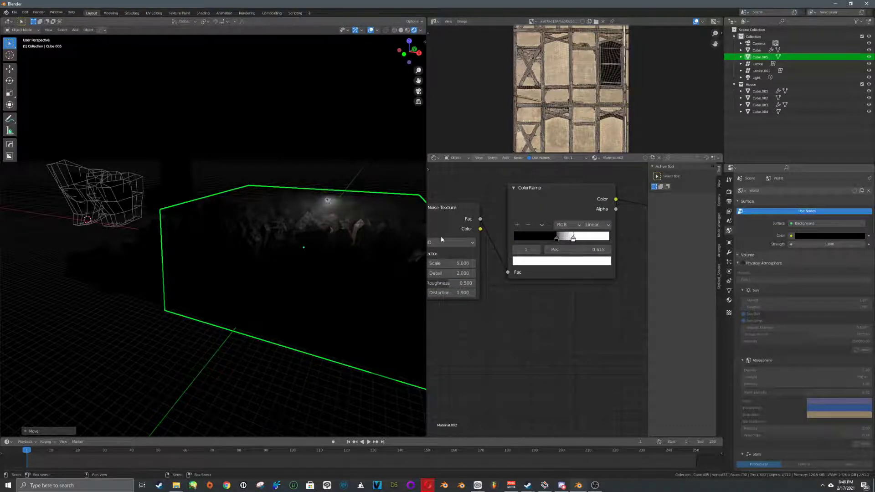
# Step: Lower the volume cube along Z toward the rooftops and rescale it slightly
pyautogui.scroll(8, 171, 263)
pyautogui.press('g')
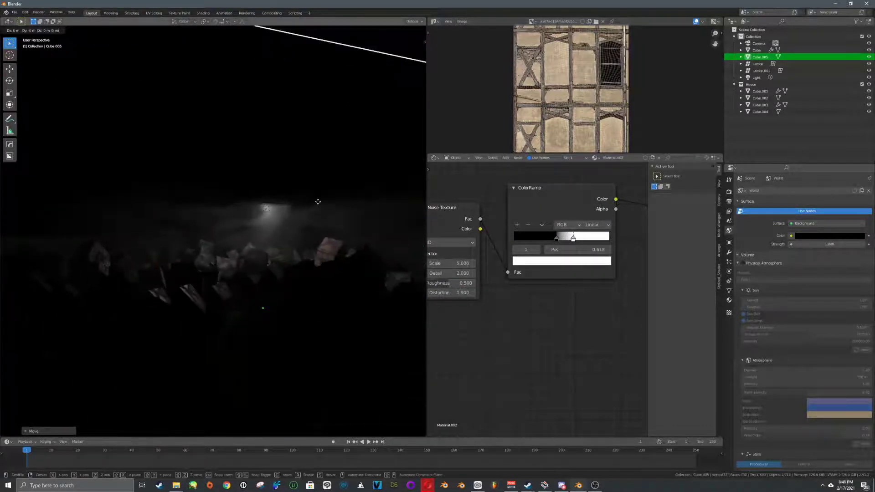
pyautogui.press('z')
pyautogui.click(317, 230)
pyautogui.press('s')
pyautogui.click(285, 206)
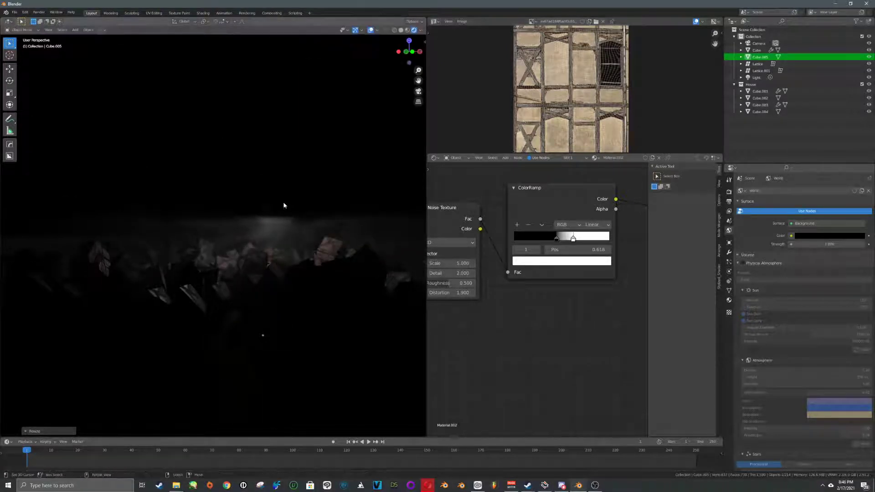
# Step: Convert the scene light to an Area light and tint it a warm peach-orange
pyautogui.click(266, 209)
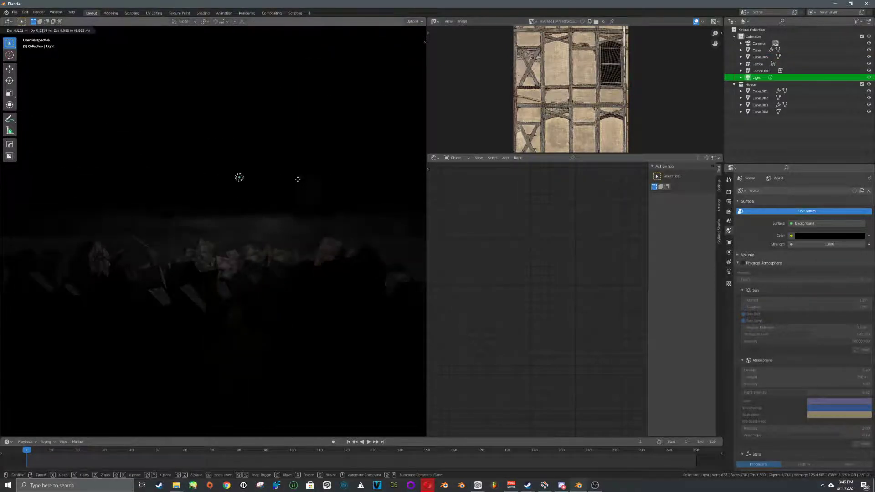
pyautogui.click(729, 272)
pyautogui.click(853, 221)
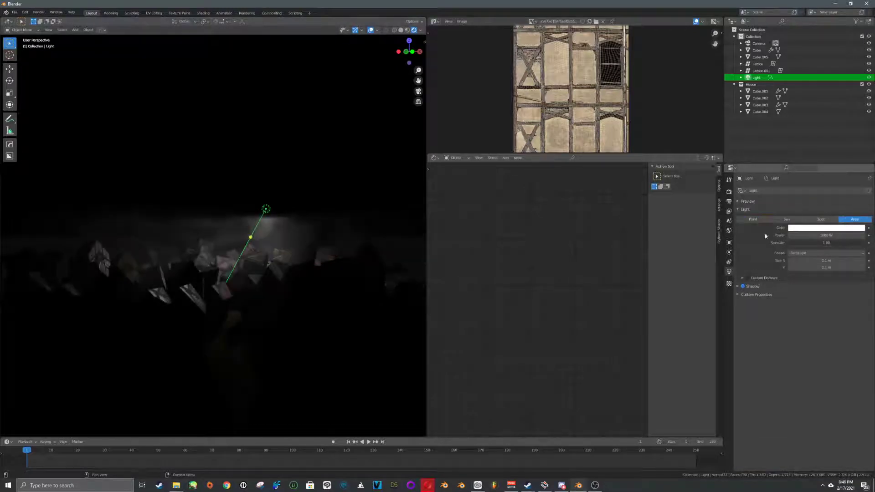
pyautogui.click(829, 231)
pyautogui.click(827, 169)
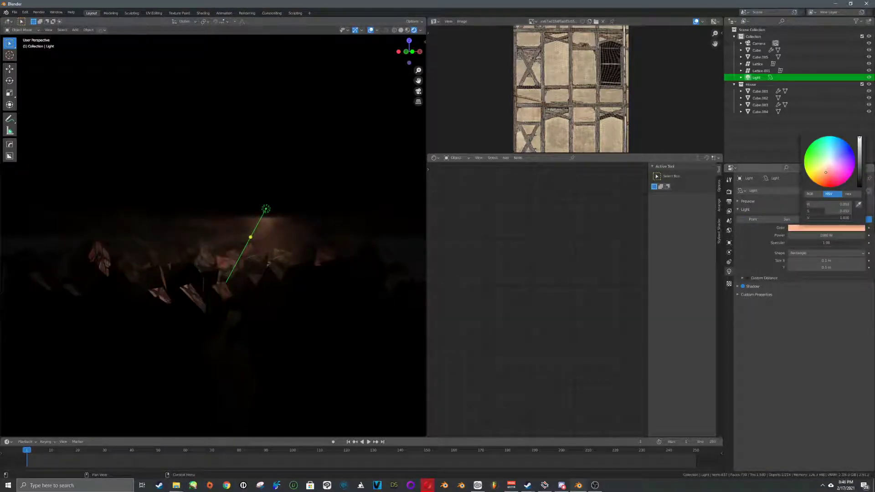
# Step: Move the area light slightly higher above the houses
pyautogui.moveTo(280, 220); pyautogui.dragTo(301, 247, button='middle')
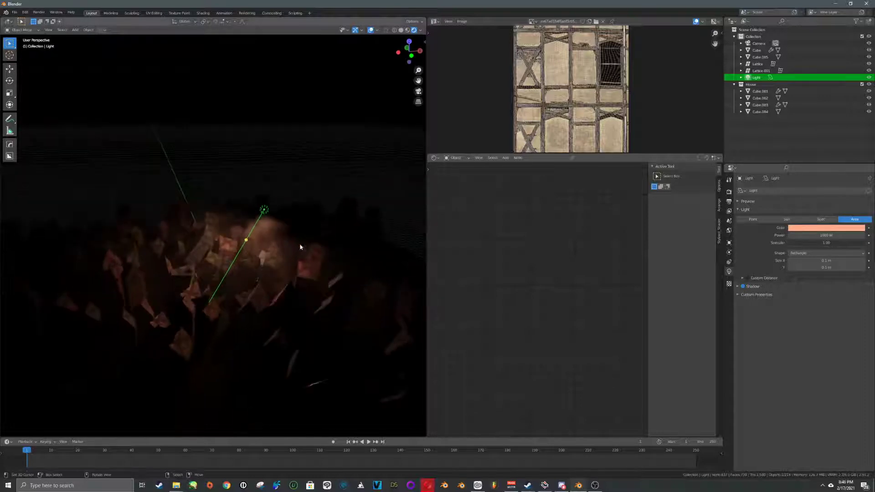
pyautogui.click(335, 211)
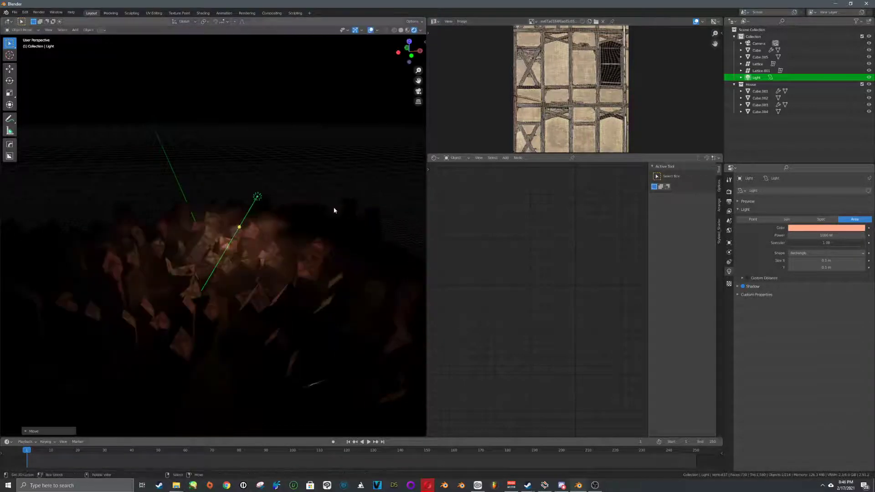
pyautogui.press('s')
pyautogui.press('x')
pyautogui.press('Escape')
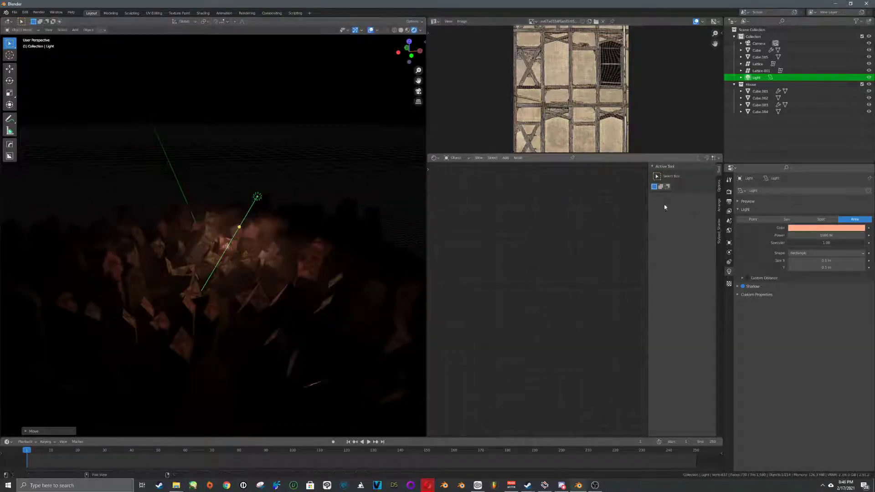
# Step: Change the area light's colour to a bright yellow-green
pyautogui.click(826, 228)
pyautogui.moveTo(820, 169); pyautogui.dragTo(815, 151)
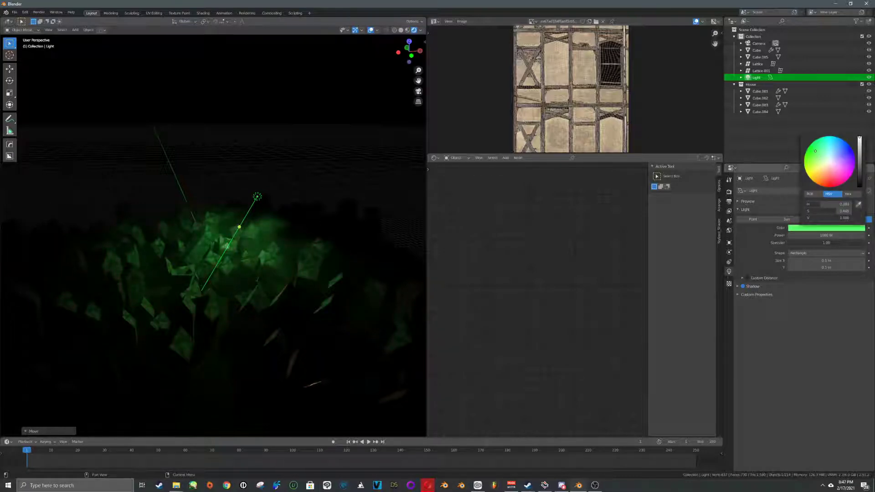
# Step: Rotate the green area light about the global X axis and move it down among the houses
pyautogui.press('r')
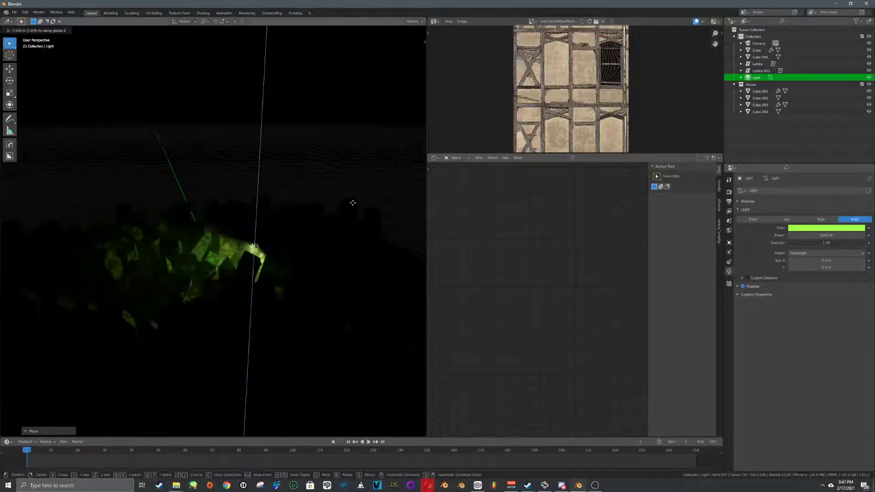
pyautogui.press('x')
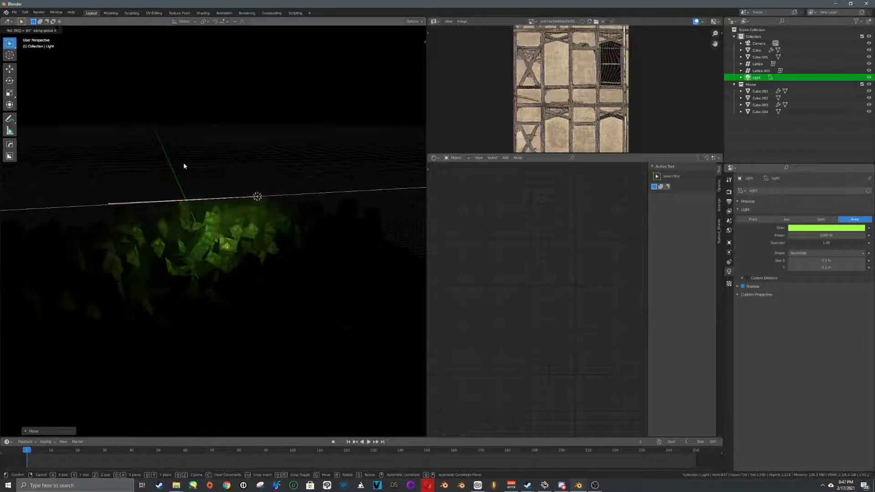
pyautogui.click(183, 162)
pyautogui.press('r')
pyautogui.press('x')
pyautogui.click(173, 164)
pyautogui.press('g')
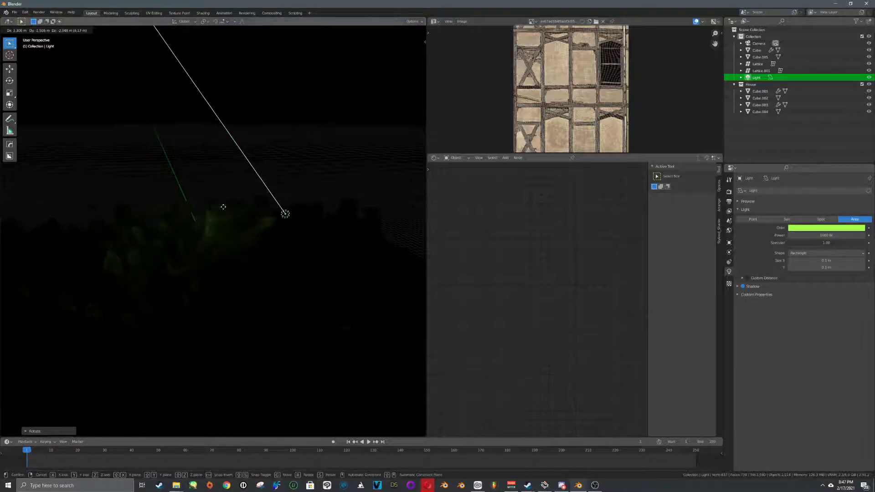
pyautogui.click(207, 239)
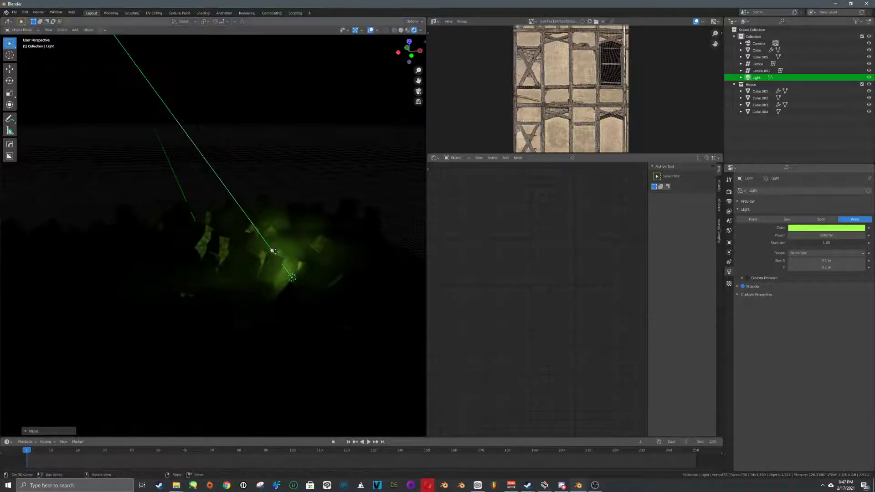
# Step: Duplicate the green area light to another spot in the town and colour the copy pale peach
pyautogui.hotkey('shift', 'd')
pyautogui.click(223, 195)
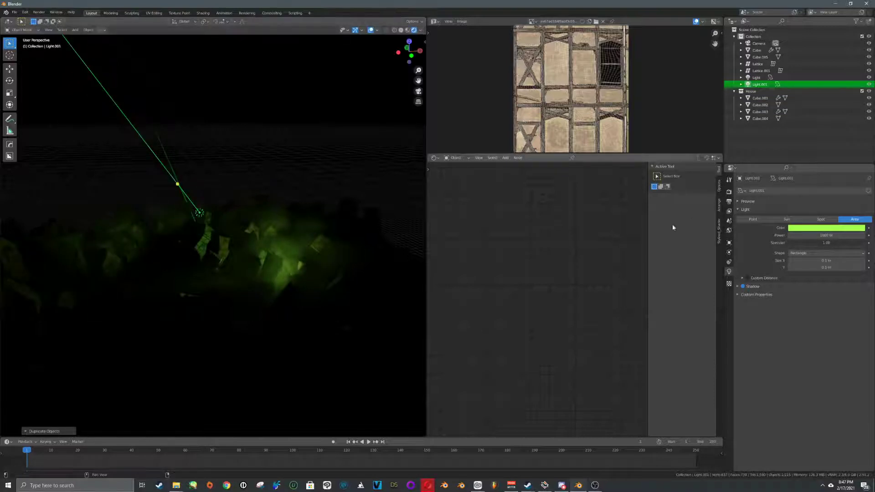
pyautogui.click(827, 228)
pyautogui.click(811, 161)
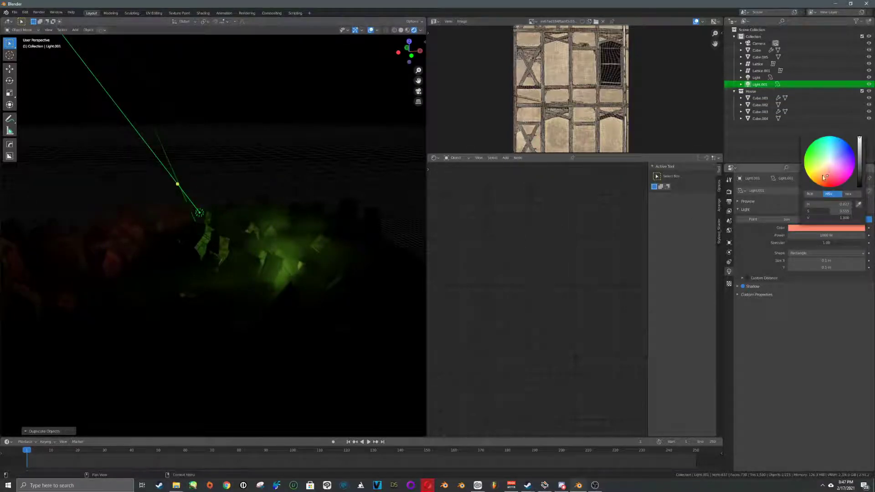
pyautogui.moveTo(824, 178); pyautogui.dragTo(824, 176)
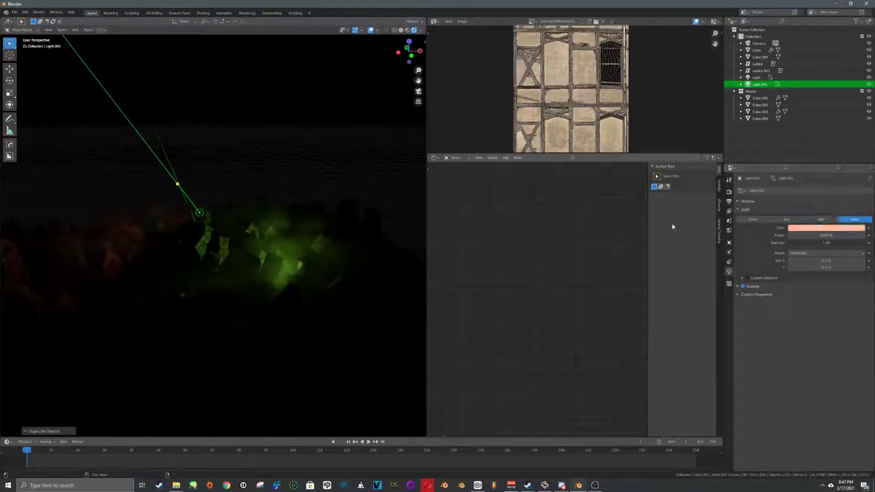
# Step: Rotate the peach area light toward the houses and place it above and away from the green one
pyautogui.press('r')
pyautogui.click(201, 223)
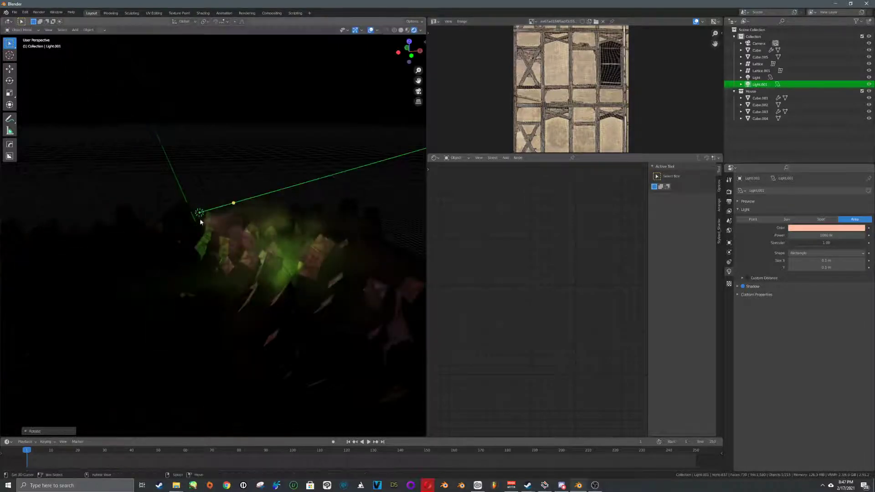
pyautogui.scroll(-3, 301, 215)
pyautogui.press('g')
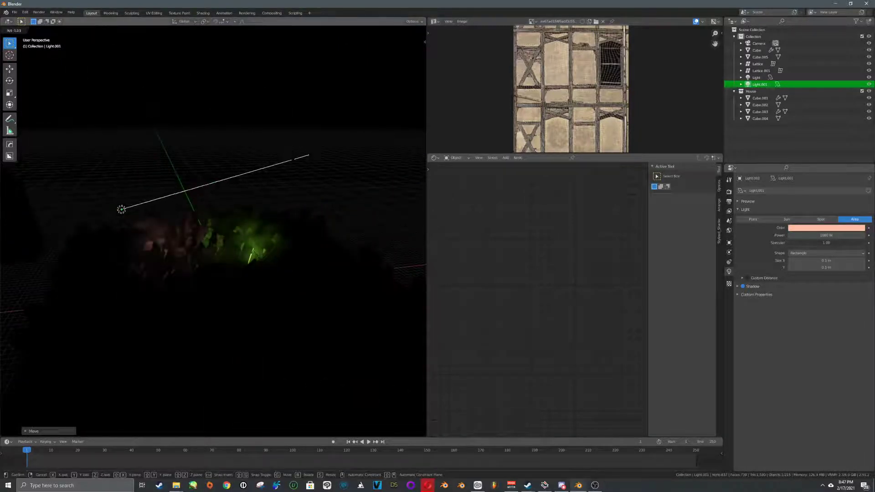
pyautogui.click(242, 210)
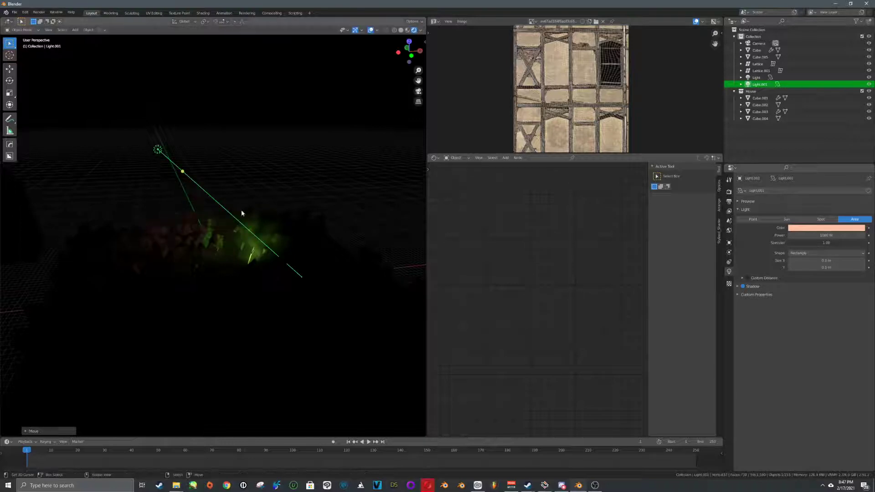
# Step: Recolour the peach area light to bright cyan and shift it slightly above the town
pyautogui.click(826, 228)
pyautogui.moveTo(830, 166)
pyautogui.mouseDown()
pyautogui.moveTo(840, 148)
pyautogui.moveTo(829, 148)
pyautogui.mouseUp()
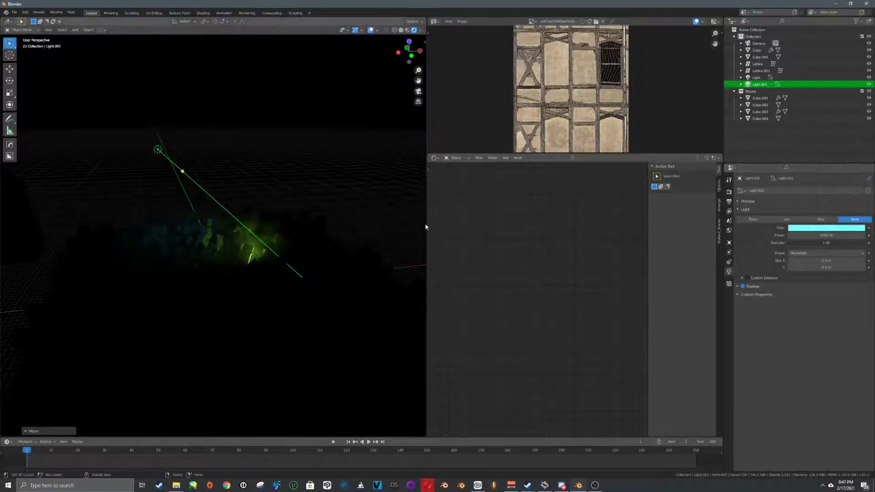
pyautogui.press('g')
pyautogui.click(234, 160)
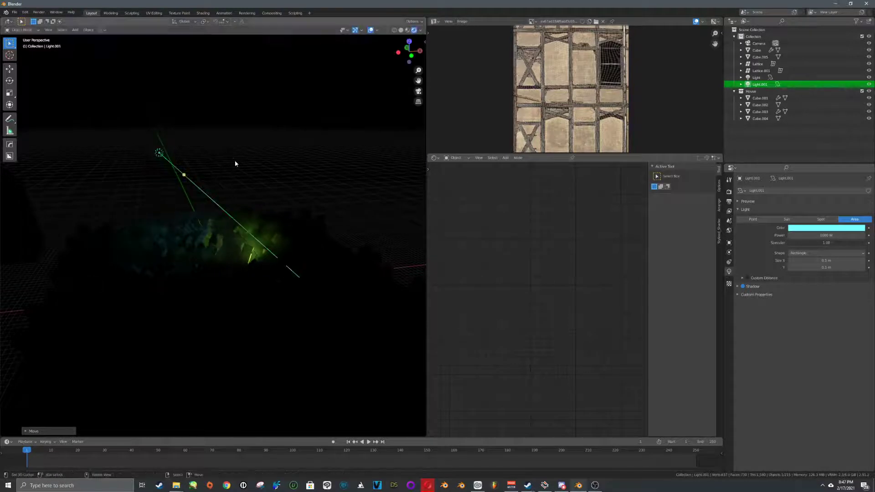
# Step: Lower the fog volume cube over the town along the global Z axis
pyautogui.moveTo(234, 160); pyautogui.dragTo(264, 221, button='middle')
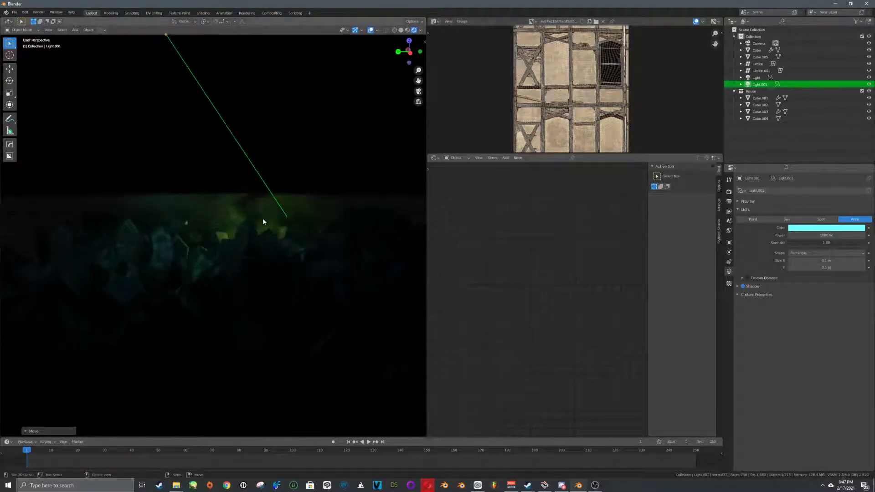
pyautogui.scroll(3, 259, 218)
pyautogui.click(348, 194)
pyautogui.press('g')
pyautogui.press('z')
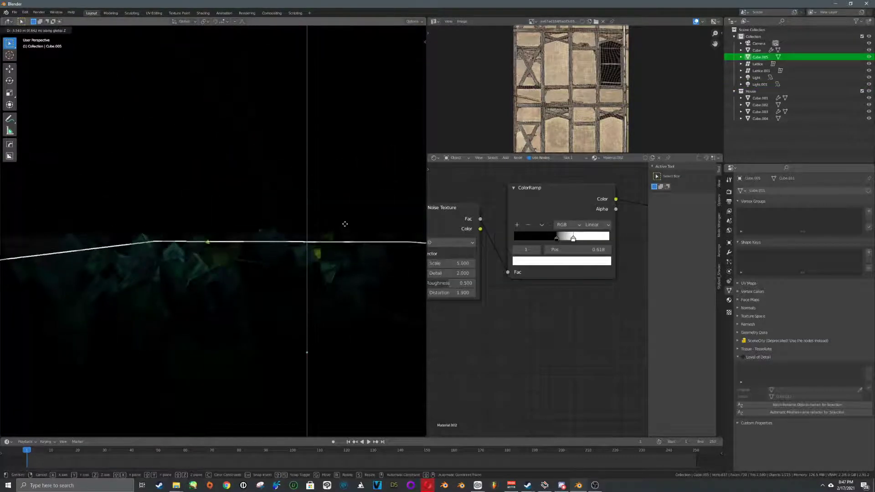
pyautogui.click(346, 226)
# Step: Adjust the fog cube's height with two Z-axis scalings, repositioning it over the houses after each one
pyautogui.press('s')
pyautogui.press('z')
pyautogui.click(380, 117)
pyautogui.press('g')
pyautogui.click(367, 166)
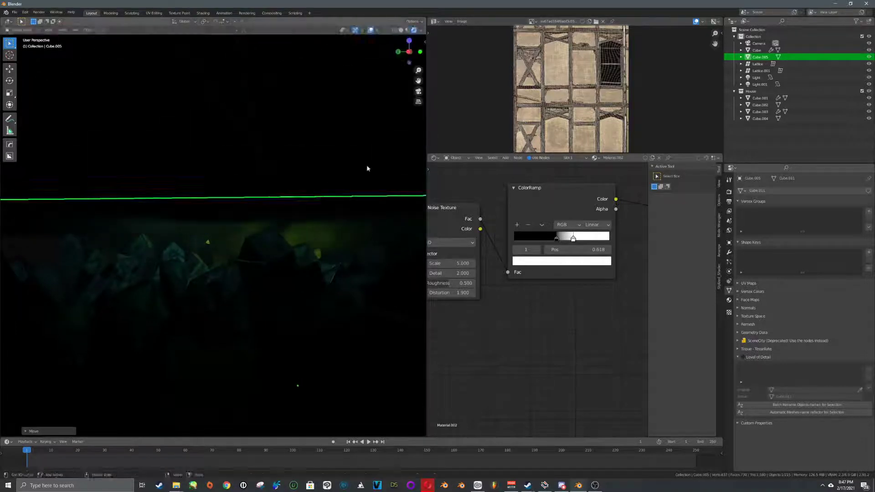
pyautogui.press('s')
pyautogui.press('z')
pyautogui.click(385, 106)
pyautogui.press('g')
pyautogui.click(365, 113)
# Step: Hide the viewport overlays and inspect the coloured fog and lit houses from several angles
pyautogui.moveTo(366, 116); pyautogui.dragTo(251, 240, button='middle')
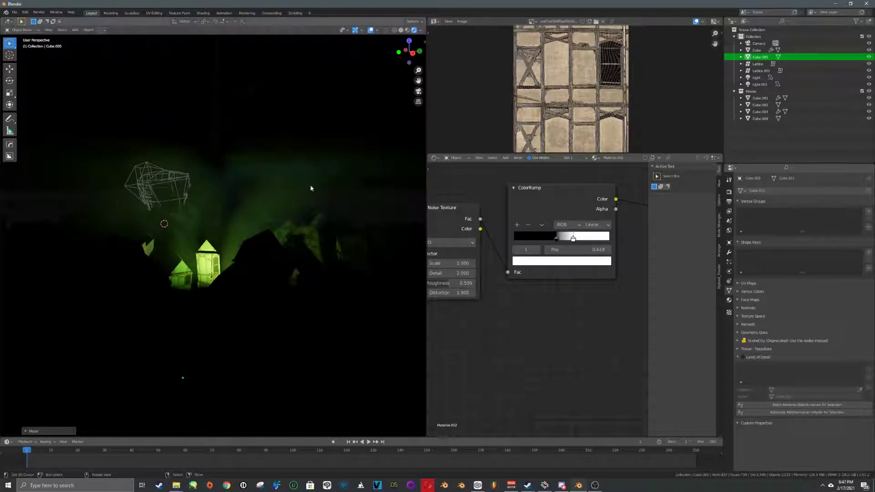
pyautogui.click(371, 30)
pyautogui.moveTo(288, 158); pyautogui.dragTo(267, 182, button='middle')
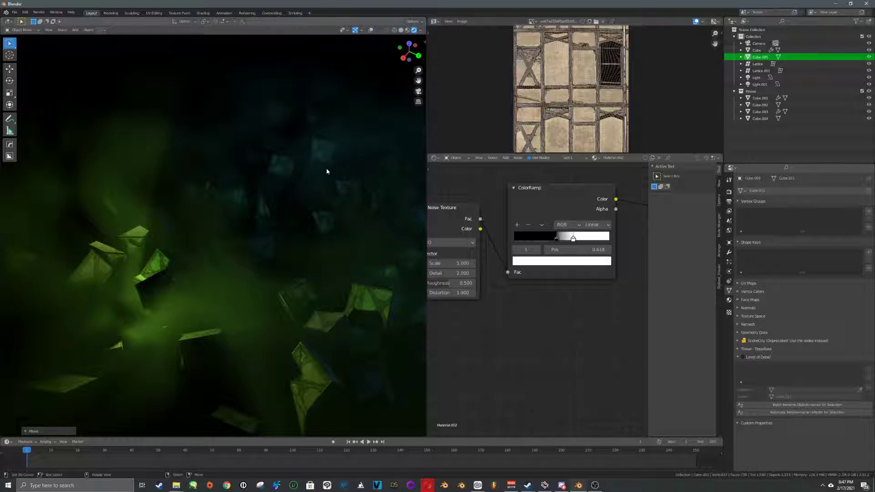
pyautogui.moveTo(283, 183); pyautogui.dragTo(270, 206, button='middle')
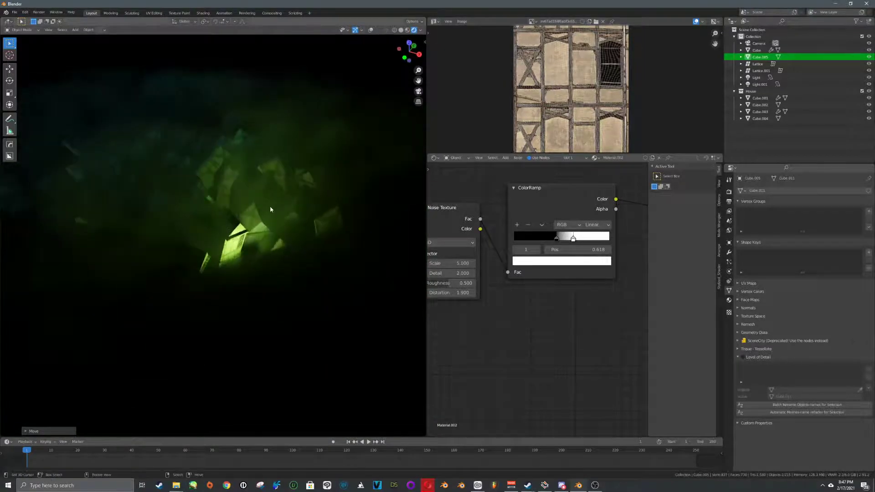
pyautogui.click(234, 233)
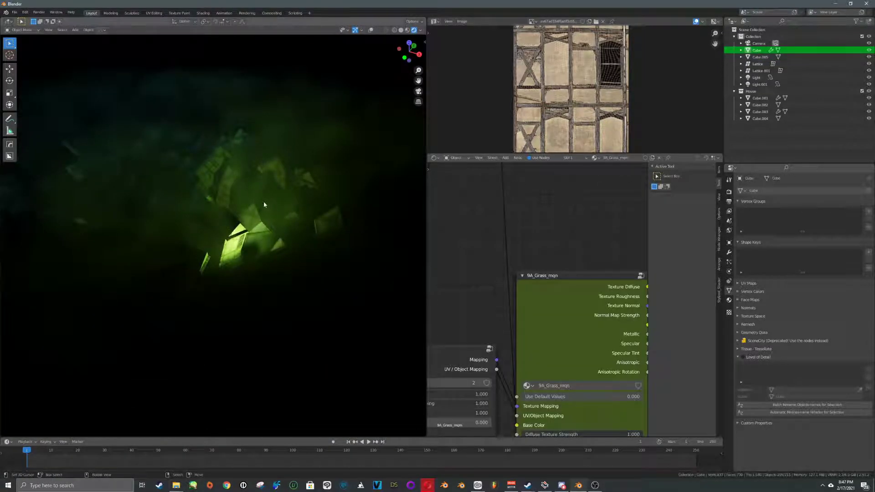
pyautogui.keyDown('shift'); pyautogui.moveTo(243, 241); pyautogui.dragTo(232, 227, button='middle'); pyautogui.keyUp('shift')
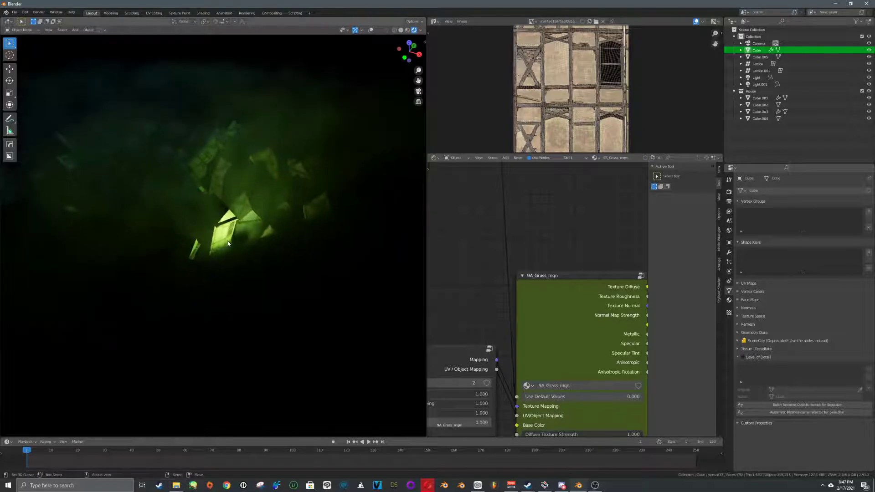
pyautogui.scroll(-3, 228, 243)
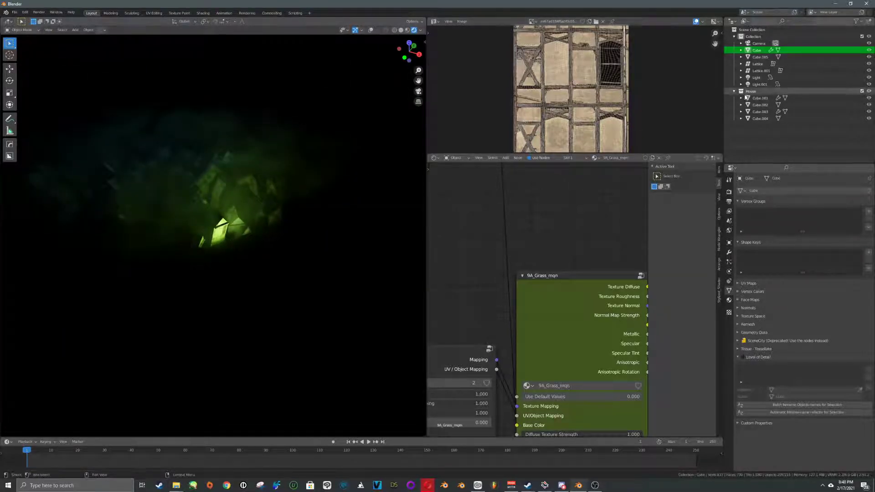
# Step: Show the overlays again, then add a cube to the House collection and scale it down
pyautogui.click(750, 92)
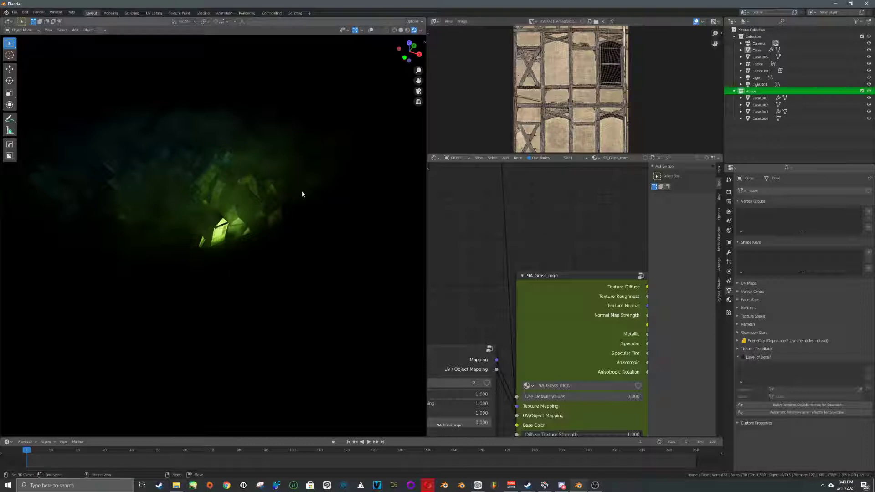
pyautogui.click(369, 30)
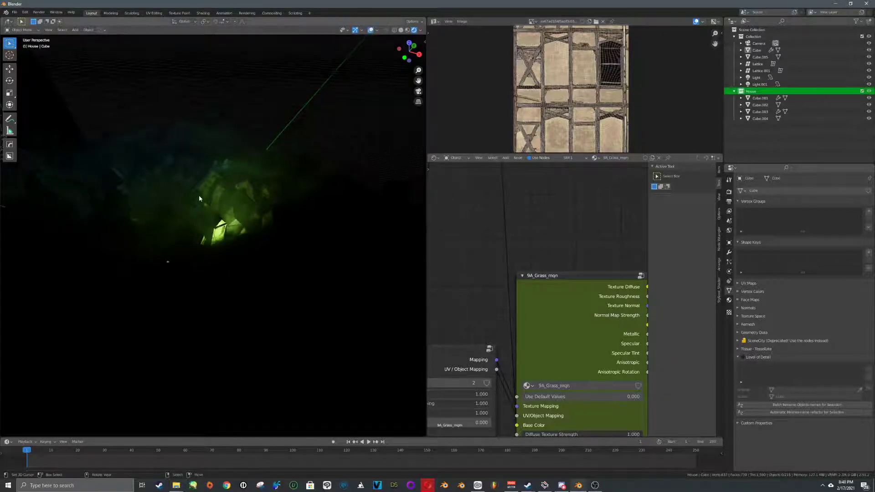
pyautogui.moveTo(200, 196); pyautogui.dragTo(245, 214, button='middle')
pyautogui.hotkey('shift', 'a')
pyautogui.moveTo(211, 169)
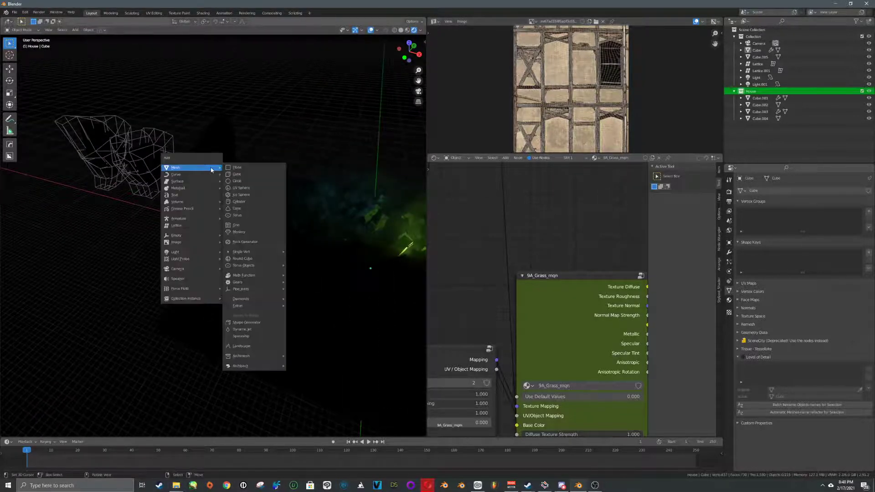
pyautogui.click(238, 174)
pyautogui.press('s')
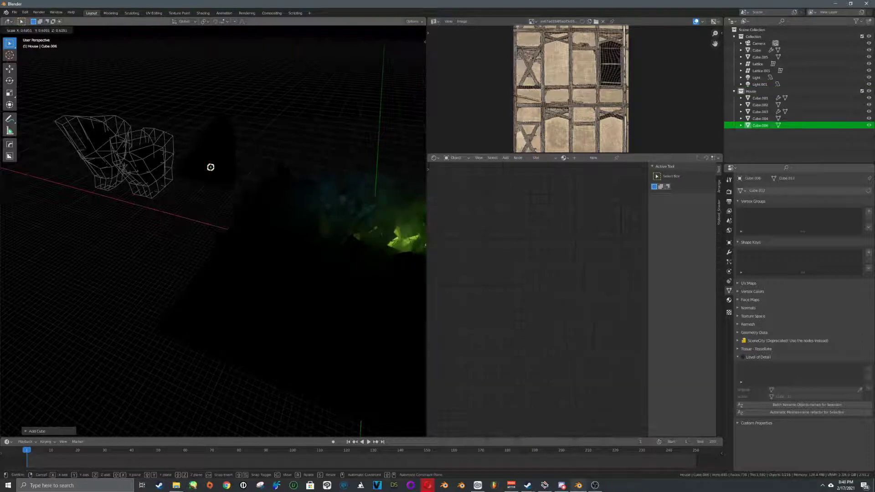
pyautogui.rightClick(285, 211)
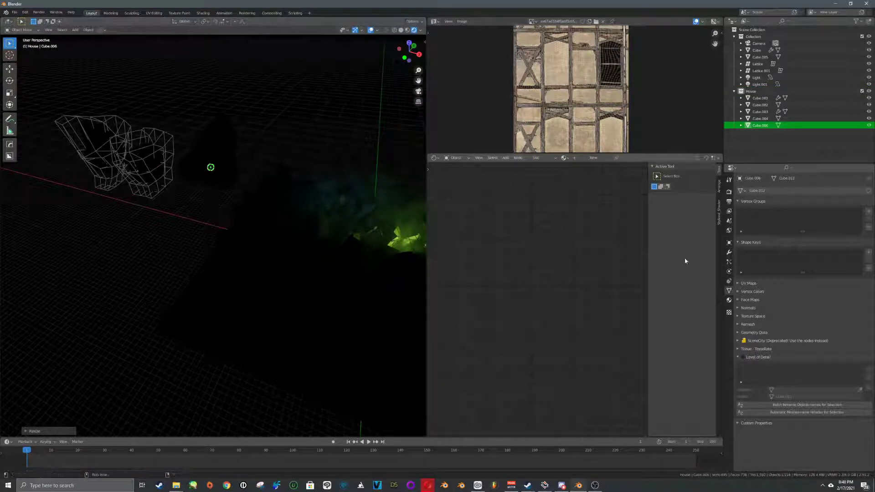
# Step: Give the small cube a new material with an Emission surface coloured orange-red
pyautogui.click(730, 301)
pyautogui.click(794, 220)
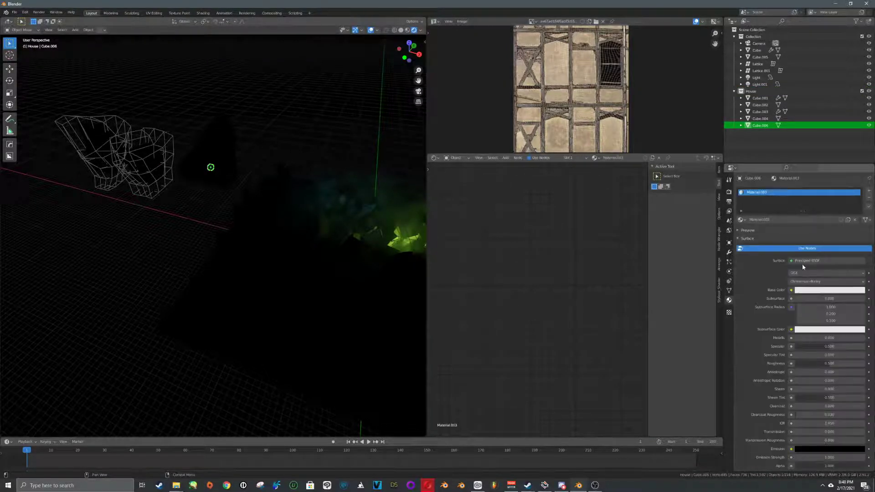
pyautogui.click(803, 261)
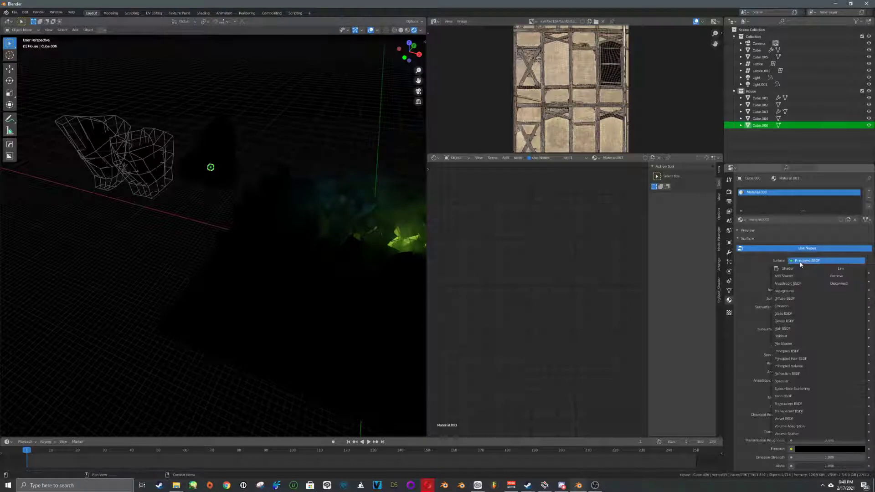
pyautogui.click(792, 306)
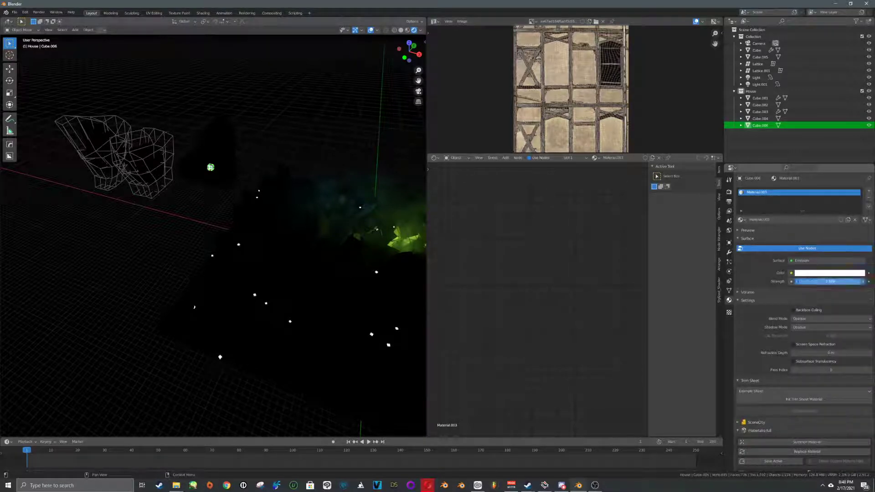
pyautogui.click(819, 274)
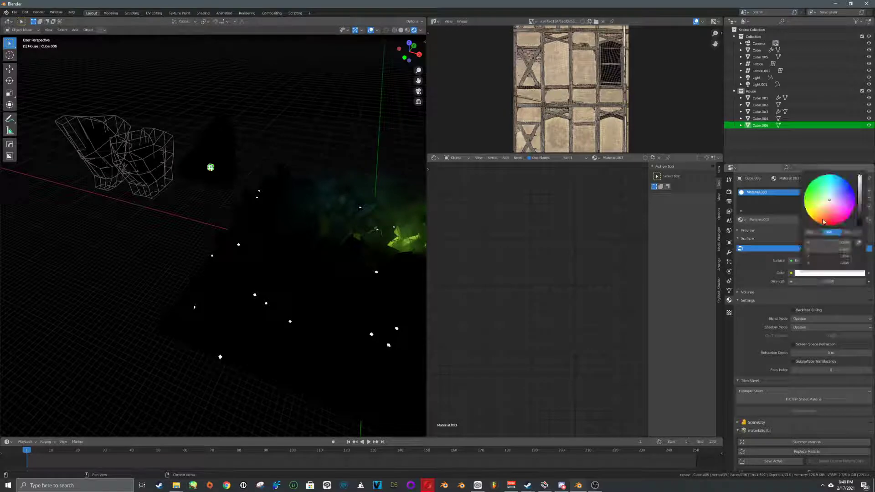
pyautogui.click(826, 218)
# Step: Enable Ambient Occlusion and Bloom in the Eevee render settings
pyautogui.moveTo(367, 267); pyautogui.dragTo(312, 244, button='middle')
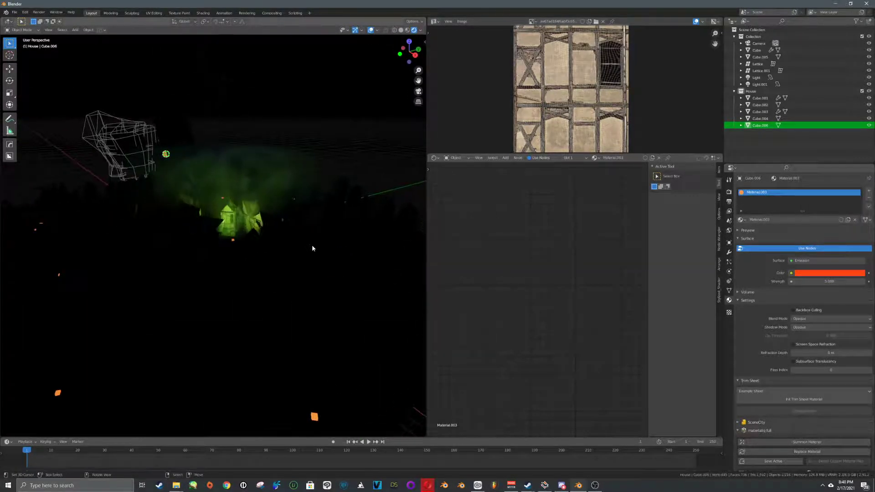
pyautogui.click(730, 192)
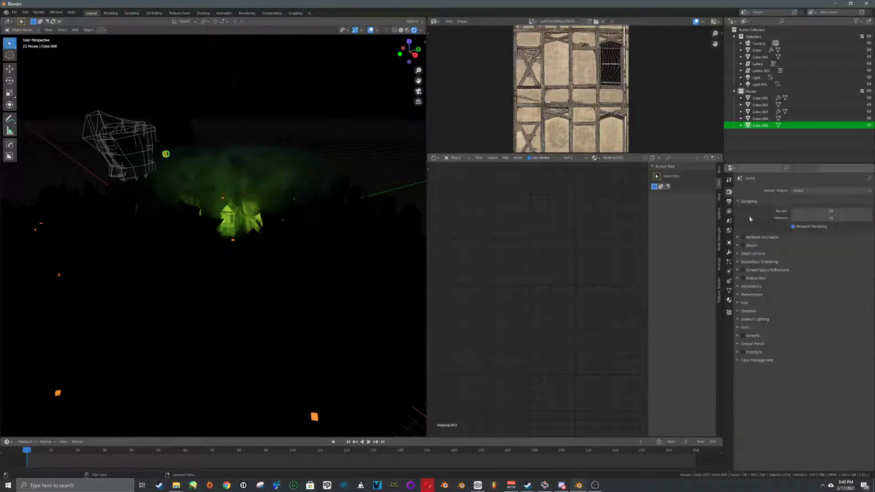
pyautogui.click(743, 245)
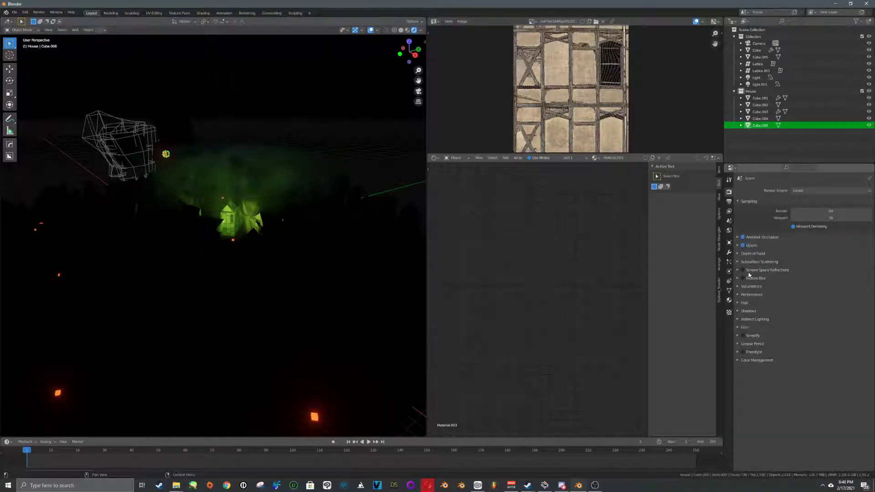
# Step: Scale the glowing cube along the Z axis and then shrink it uniformly
pyautogui.keyDown('shift'); pyautogui.moveTo(146, 176); pyautogui.dragTo(167, 186, button='middle'); pyautogui.keyUp('shift')
pyautogui.press('s')
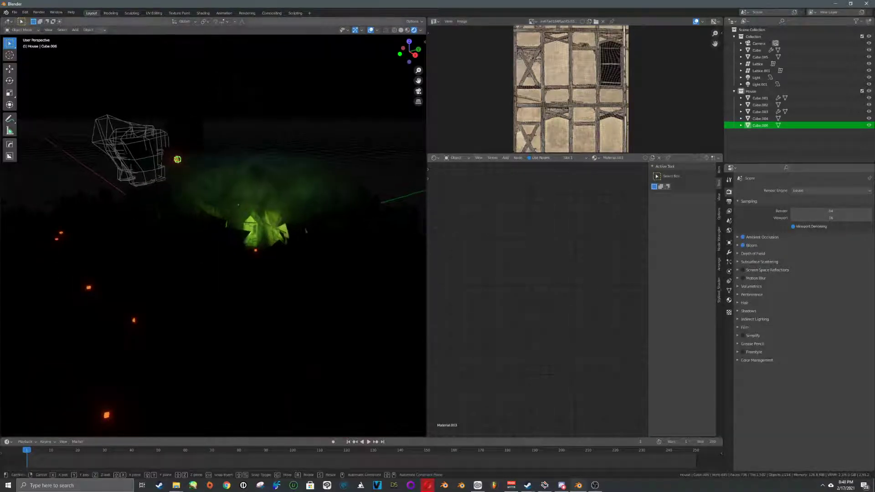
pyautogui.press('z')
pyautogui.click(293, 161)
pyautogui.press('s')
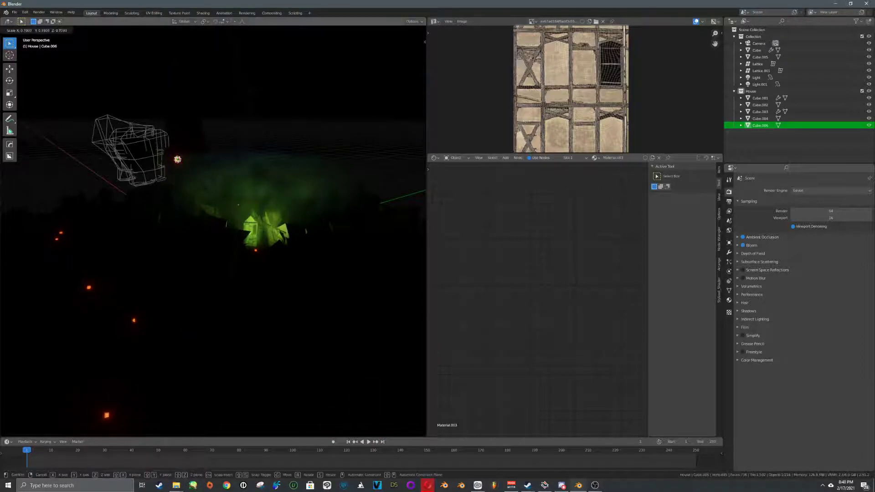
pyautogui.click(226, 155)
# Step: Select the fog volume cube and move it further down along Z, close to the rooftops
pyautogui.moveTo(226, 156); pyautogui.dragTo(280, 119, button='middle')
pyautogui.click(249, 114)
pyautogui.press('g')
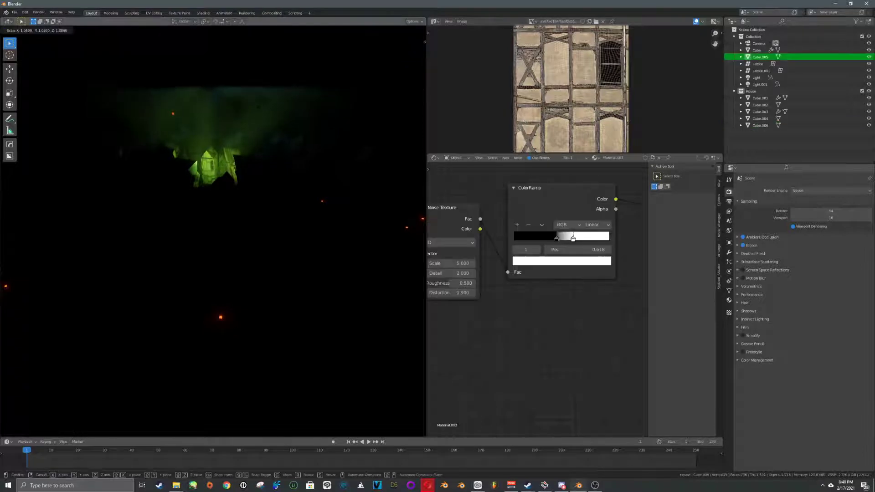
pyautogui.press('z')
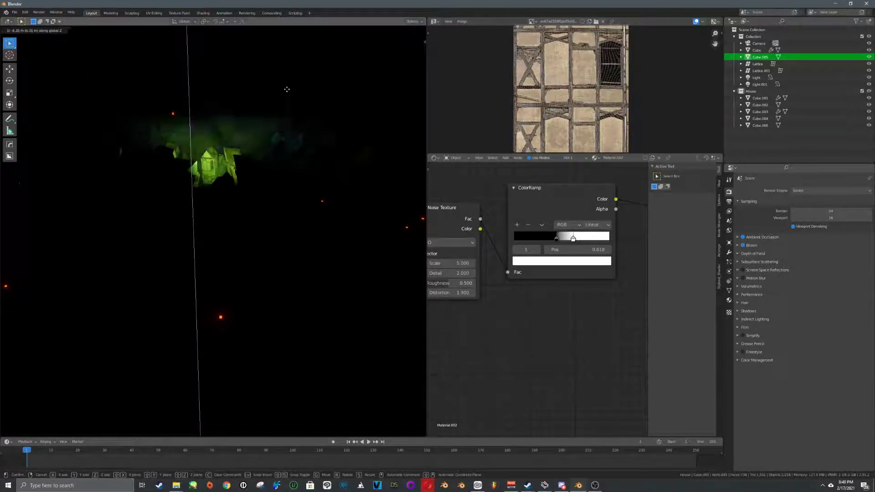
pyautogui.click(286, 103)
pyautogui.moveTo(261, 145); pyautogui.dragTo(255, 171, button='middle')
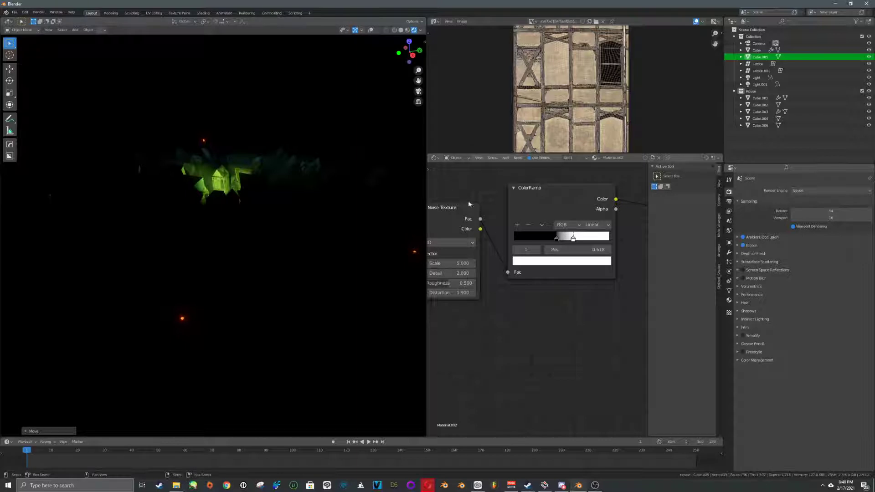
# Step: Join away the image editor and shader editor areas so the 3D viewport fills their space
pyautogui.rightClick(495, 154)
pyautogui.click(483, 172)
pyautogui.click(477, 132)
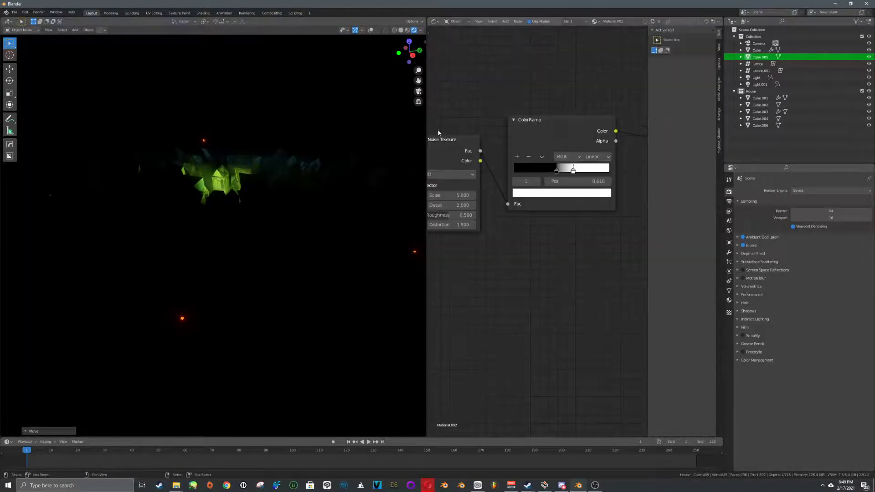
pyautogui.rightClick(427, 132)
pyautogui.click(423, 132)
pyautogui.click(486, 120)
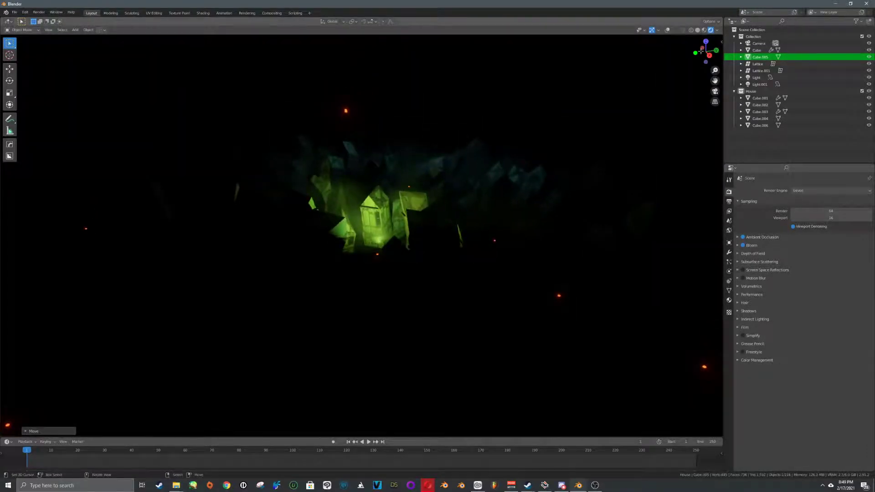
# Step: Split the 3D viewport horizontally and frame the whole town in the upper view with solid shading
pyautogui.moveTo(722, 19); pyautogui.dragTo(675, 129)
pyautogui.scroll(-8, 470, 114)
pyautogui.moveTo(439, 89); pyautogui.dragTo(445, 103, button='middle')
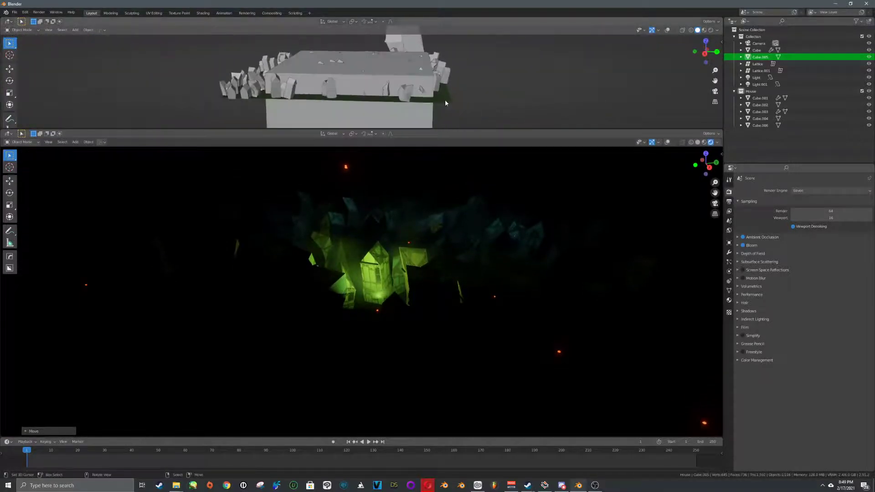
# Step: Select the ground plane, show the upper view's overlays, and increase the hair particle seed to redistribute the houses
pyautogui.click(448, 99)
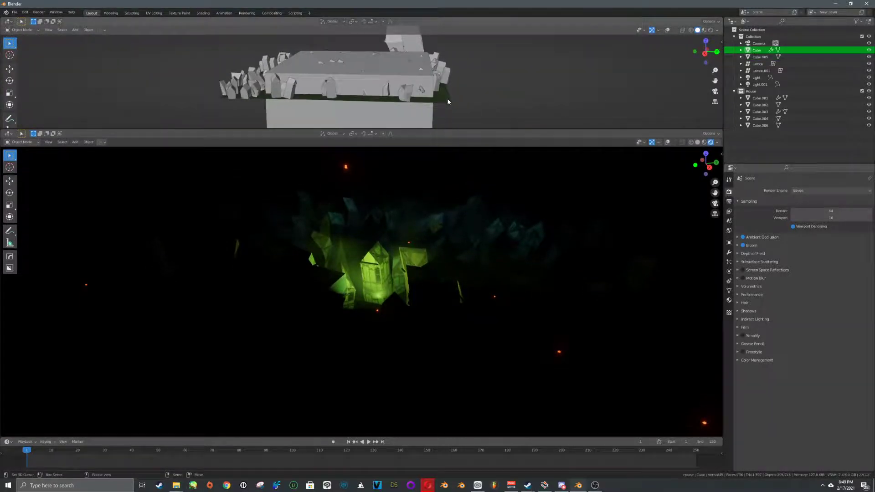
pyautogui.click(668, 31)
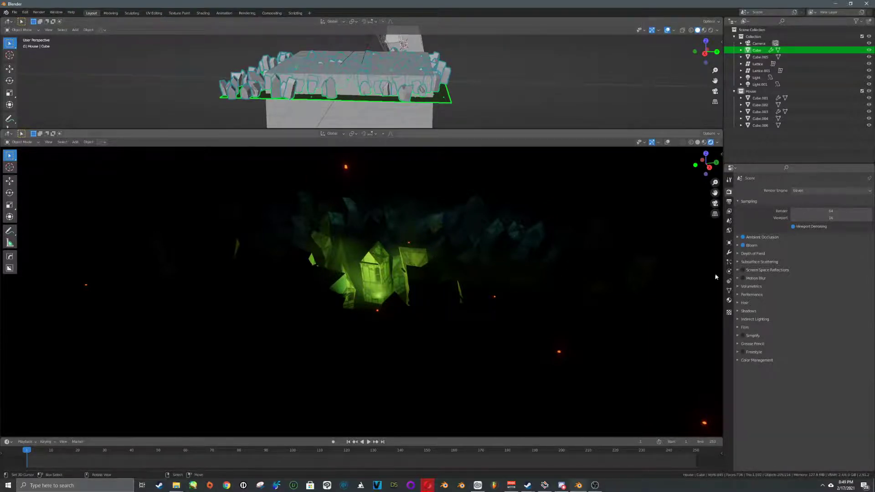
pyautogui.click(729, 264)
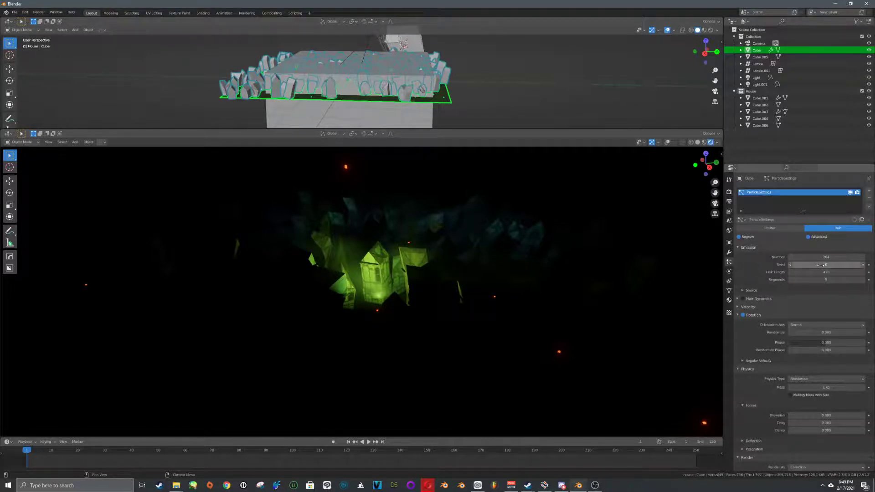
pyautogui.moveTo(819, 265); pyautogui.dragTo(869, 265)
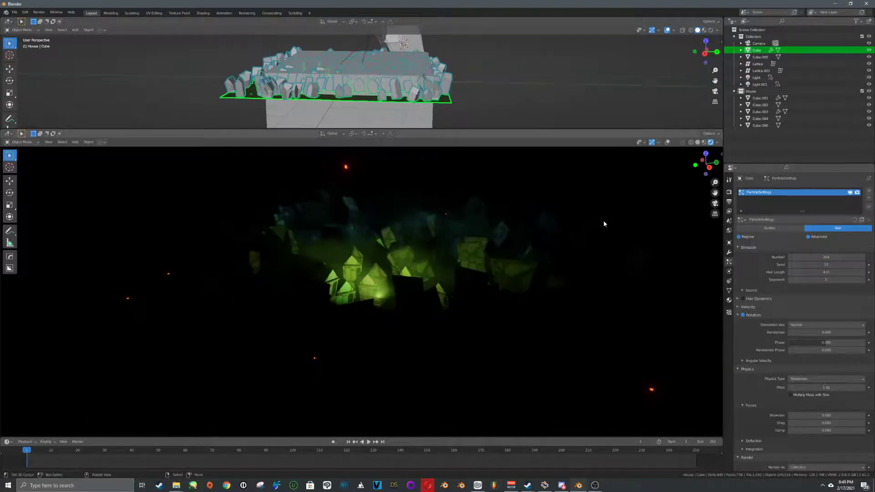
# Step: Switch the lower view to material preview and set the hair particle seed to 50 to rearrange the houses
pyautogui.moveTo(605, 224); pyautogui.dragTo(562, 268, button='middle')
pyautogui.scroll(-4, 574, 259)
pyautogui.click(705, 142)
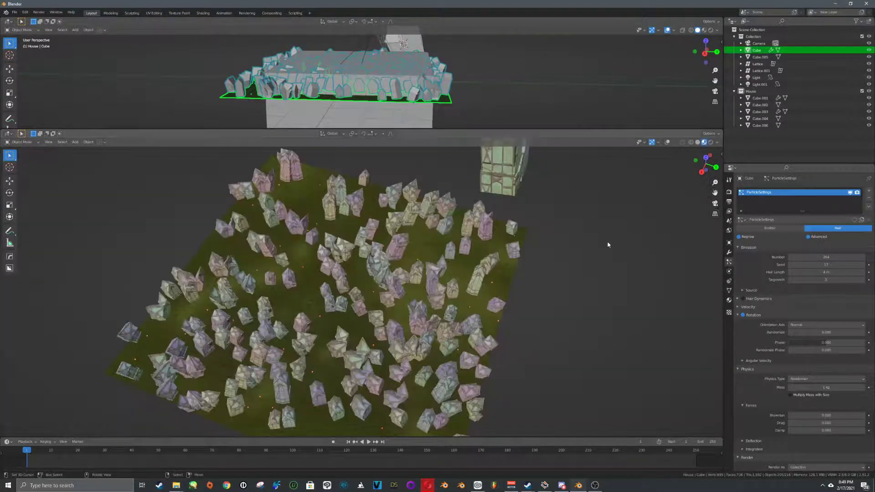
pyautogui.moveTo(608, 245); pyautogui.dragTo(638, 247, button='middle')
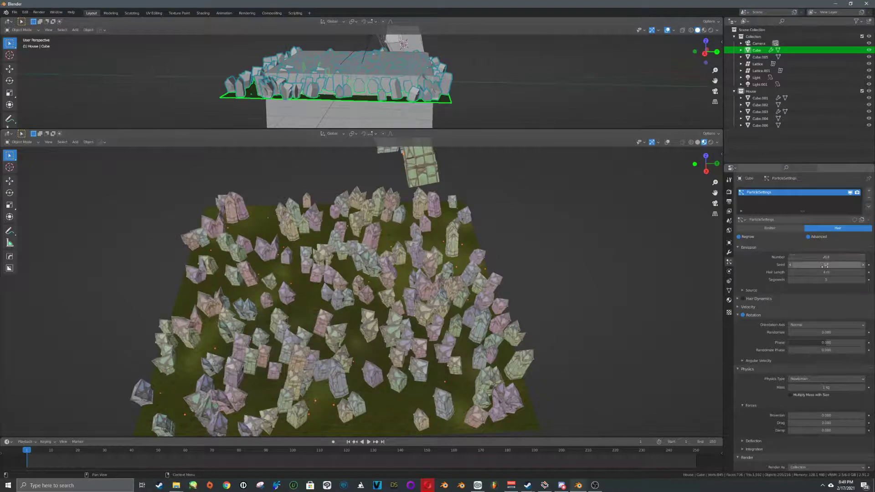
pyautogui.moveTo(826, 264)
pyautogui.mouseDown()
pyautogui.moveTo(840, 265)
pyautogui.moveTo(827, 269)
pyautogui.mouseUp()
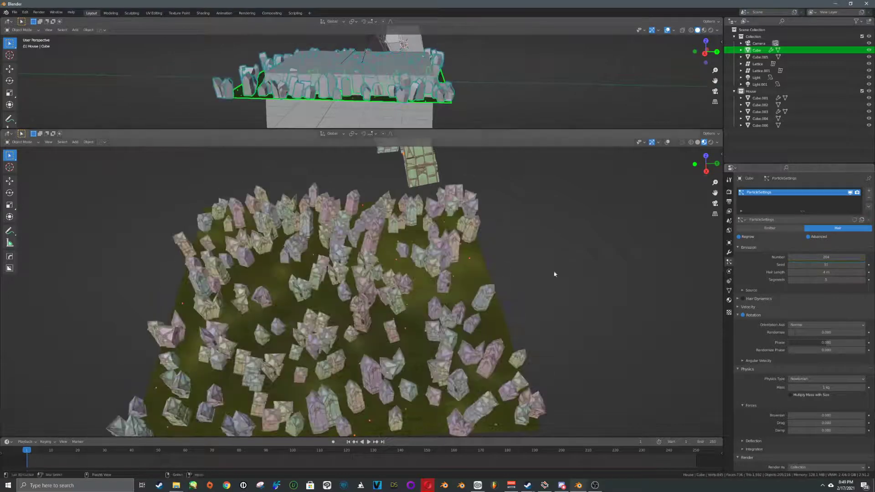
# Step: Try a sparser town of about 40 hair particles and view it with rendered shading
pyautogui.moveTo(557, 272); pyautogui.dragTo(510, 263, button='middle')
pyautogui.moveTo(814, 265)
pyautogui.mouseDown()
pyautogui.moveTo(823, 257)
pyautogui.moveTo(815, 258)
pyautogui.mouseUp()
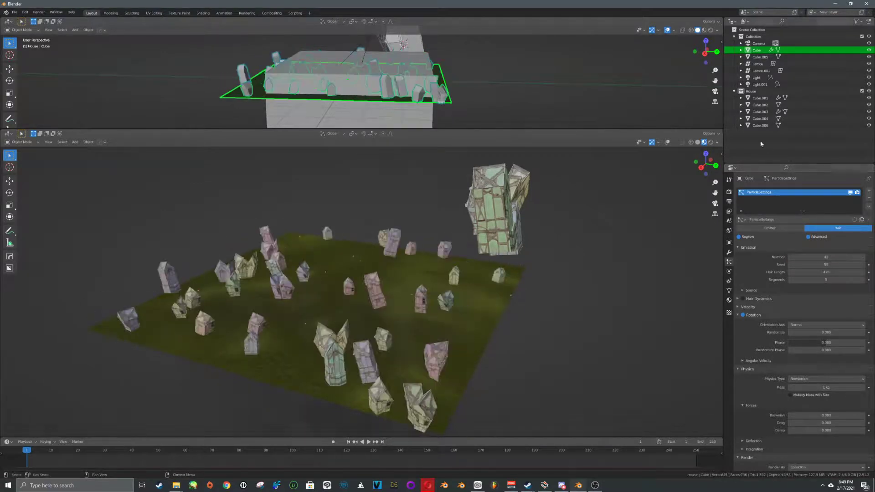
pyautogui.click(711, 143)
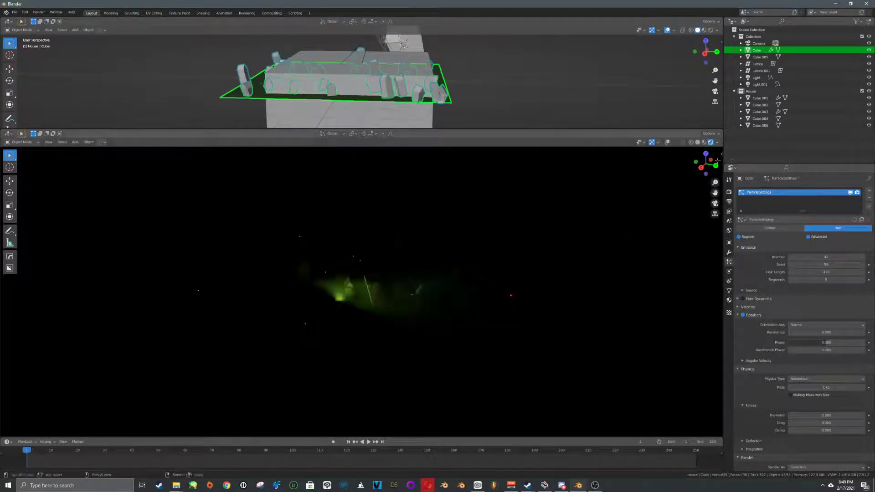
# Step: Raise the hair particle number to about 565 and check the dense town up close in material preview
pyautogui.moveTo(826, 257); pyautogui.dragTo(862, 257)
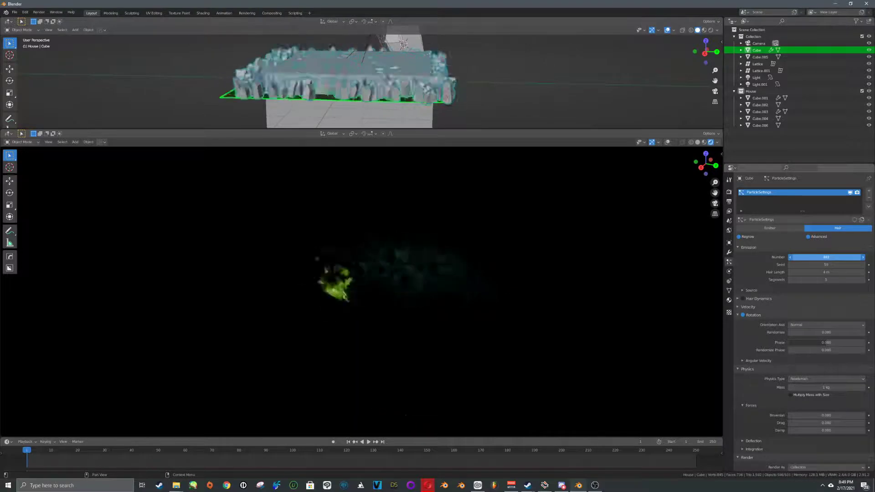
pyautogui.click(704, 143)
pyautogui.moveTo(476, 271); pyautogui.dragTo(480, 293, button='middle')
pyautogui.scroll(4, 461, 269)
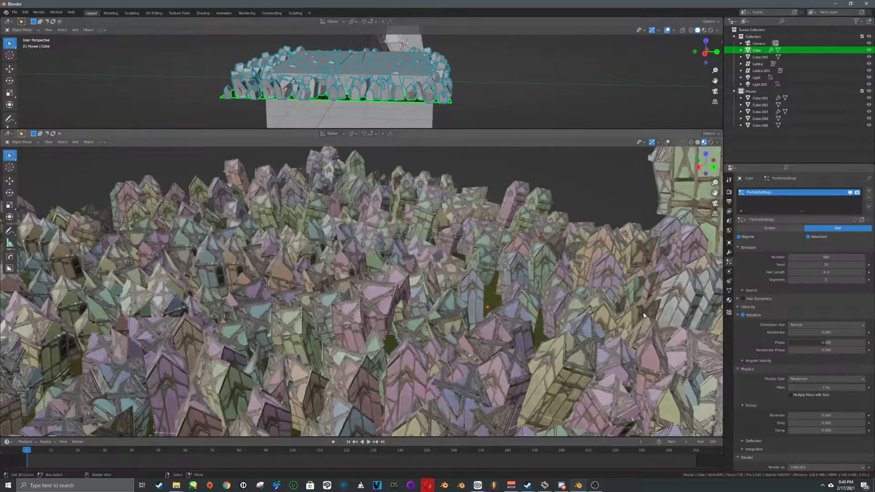
# Step: Increase the particle scale randomness to about 0.7 and return the lower view to rendered shading
pyautogui.scroll(-8, 813, 369)
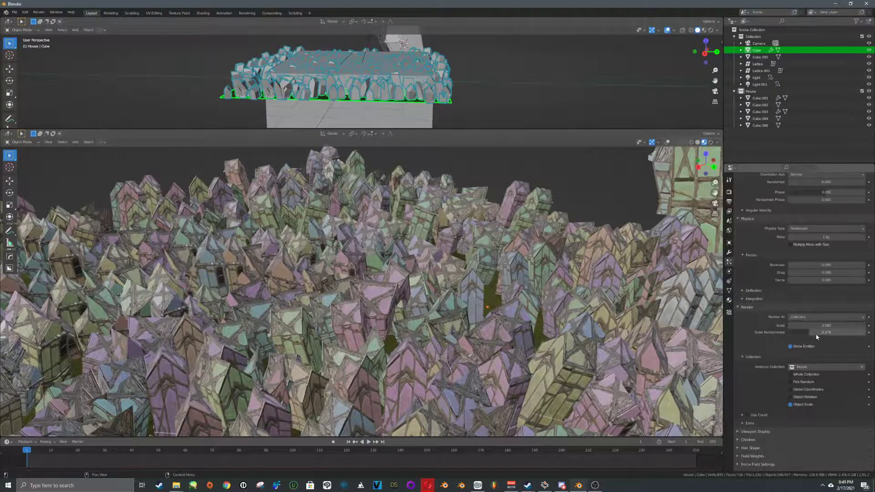
pyautogui.moveTo(815, 336); pyautogui.dragTo(850, 325)
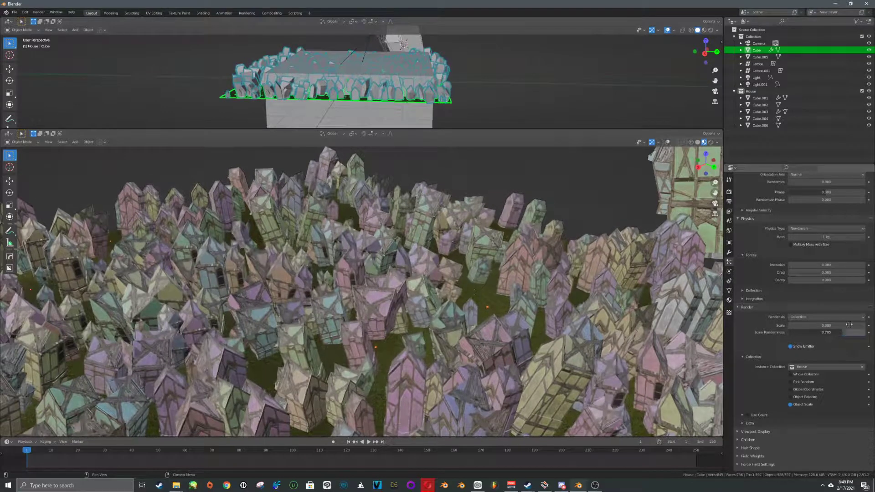
pyautogui.click(711, 142)
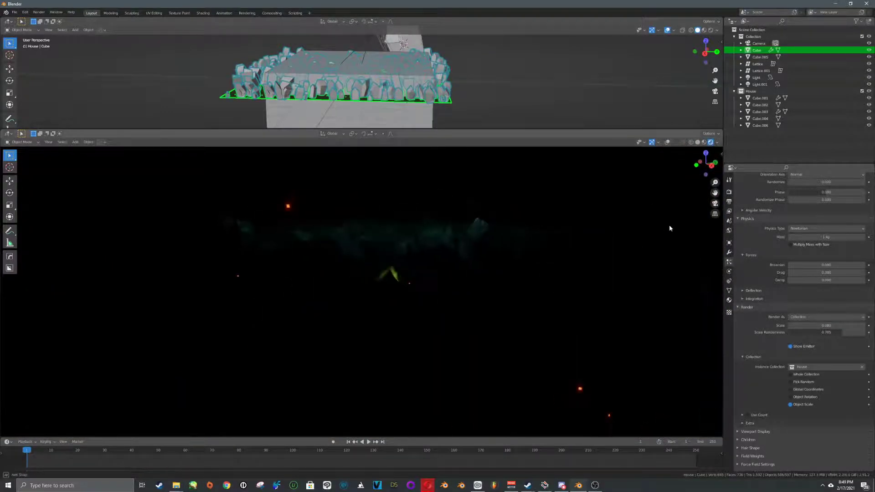
# Step: Try different hair particle seeds against the rendered lighting and settle on seed 44
pyautogui.scroll(5, 827, 202)
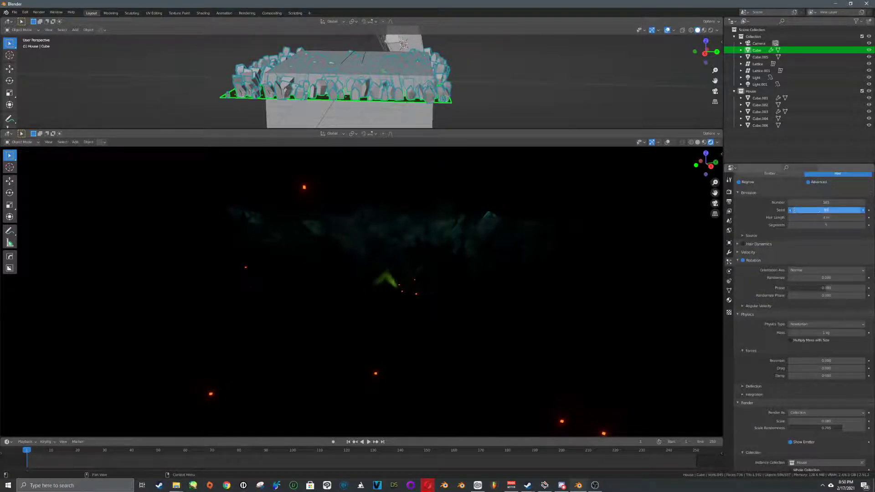
pyautogui.moveTo(794, 211); pyautogui.dragTo(788, 211)
pyautogui.moveTo(511, 248); pyautogui.dragTo(438, 250, button='middle')
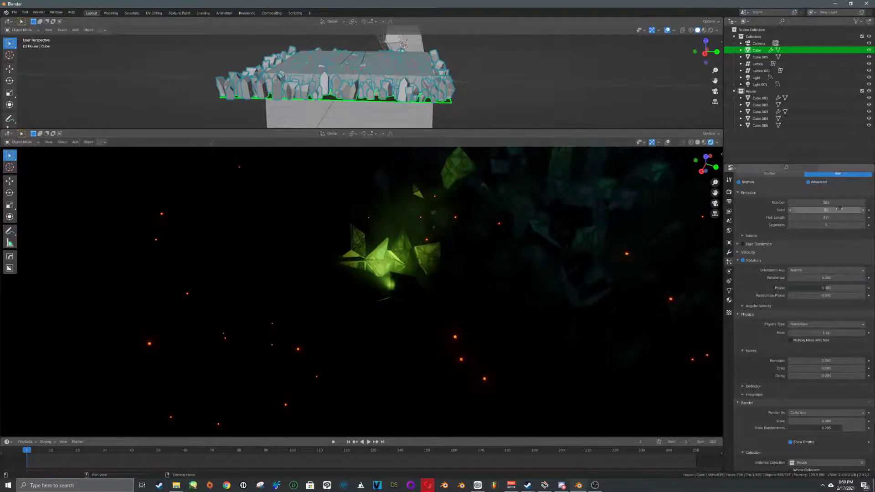
pyautogui.moveTo(840, 209); pyautogui.dragTo(820, 211)
pyautogui.moveTo(445, 279); pyautogui.dragTo(486, 271, button='middle')
pyautogui.scroll(5, 509, 255)
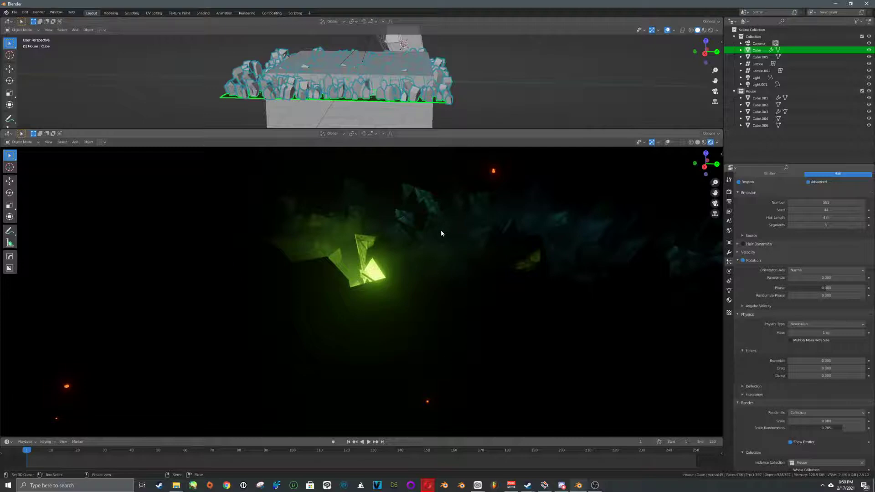
pyautogui.moveTo(441, 229); pyautogui.dragTo(437, 277, button='middle')
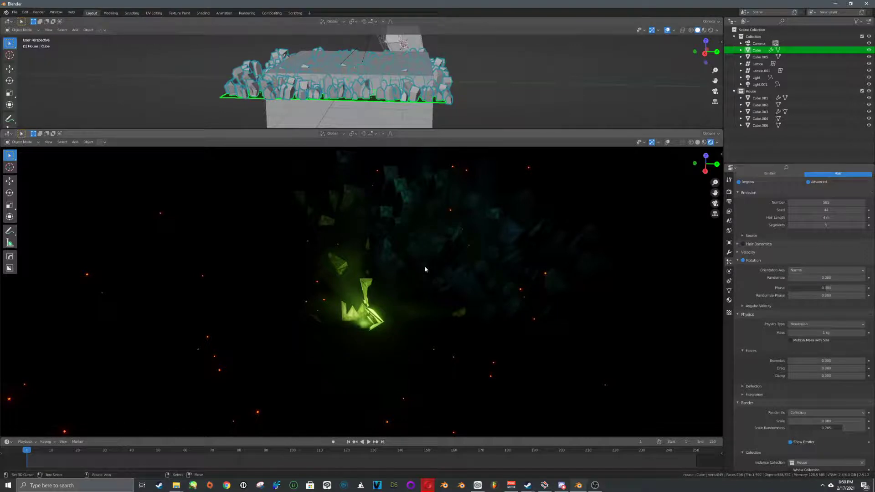
# Step: Select only the tall source house beside the town in the upper view, then restore the larger rendered view below
pyautogui.moveTo(422, 87); pyautogui.dragTo(472, 124, button='middle')
pyautogui.rightClick(423, 69)
pyautogui.scroll(4, 424, 86)
pyautogui.click(475, 236)
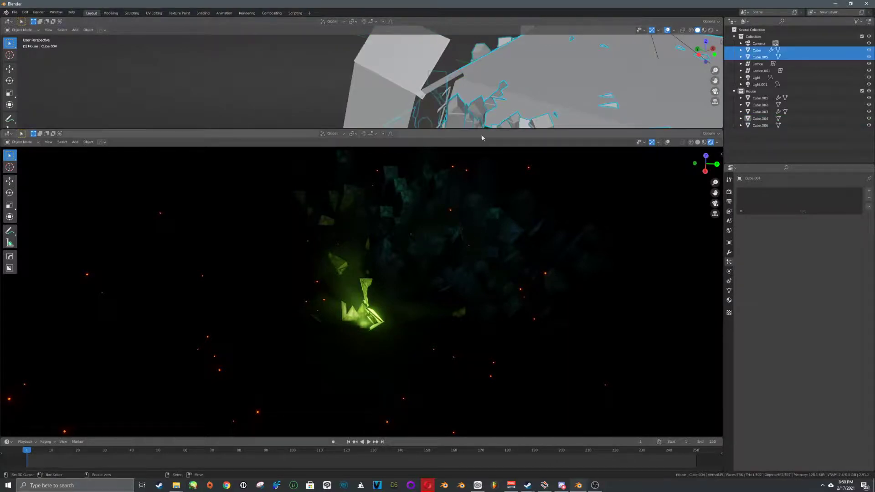
pyautogui.moveTo(478, 131); pyautogui.dragTo(475, 278)
pyautogui.click(413, 153)
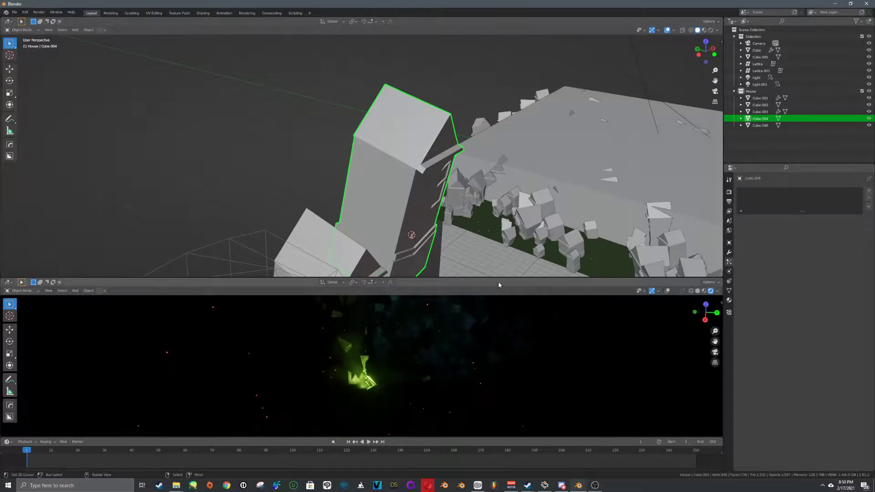
pyautogui.moveTo(499, 278); pyautogui.dragTo(474, 145)
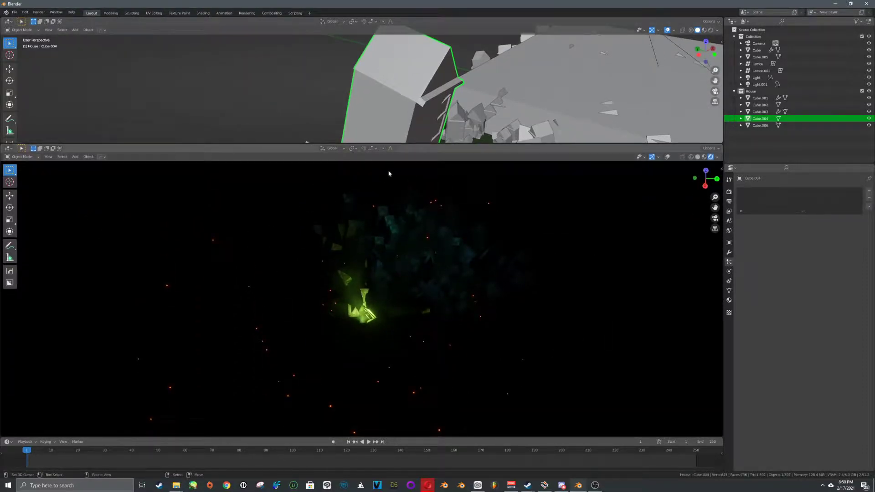
# Step: Examine the source houses in the upper view and the green-lit part of the rendered town from several angles
pyautogui.scroll(-2, 436, 126)
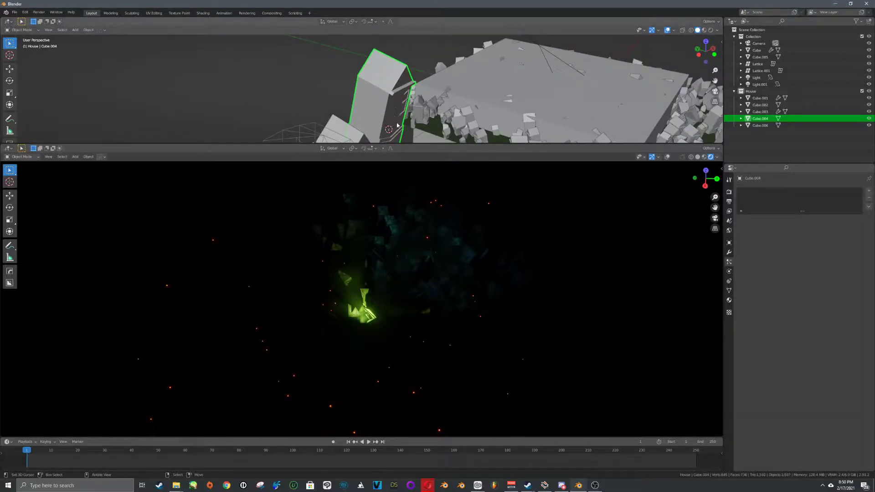
pyautogui.scroll(-2, 428, 126)
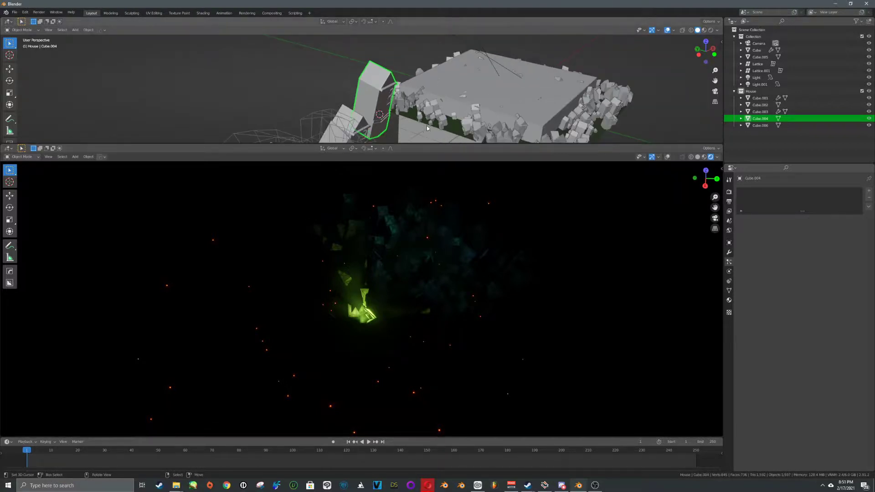
pyautogui.moveTo(426, 126); pyautogui.dragTo(454, 74, button='middle')
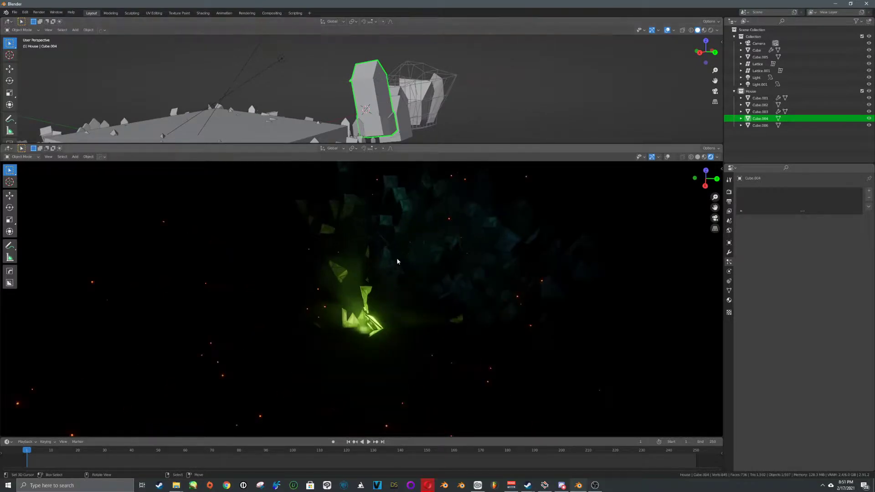
pyautogui.scroll(5, 397, 258)
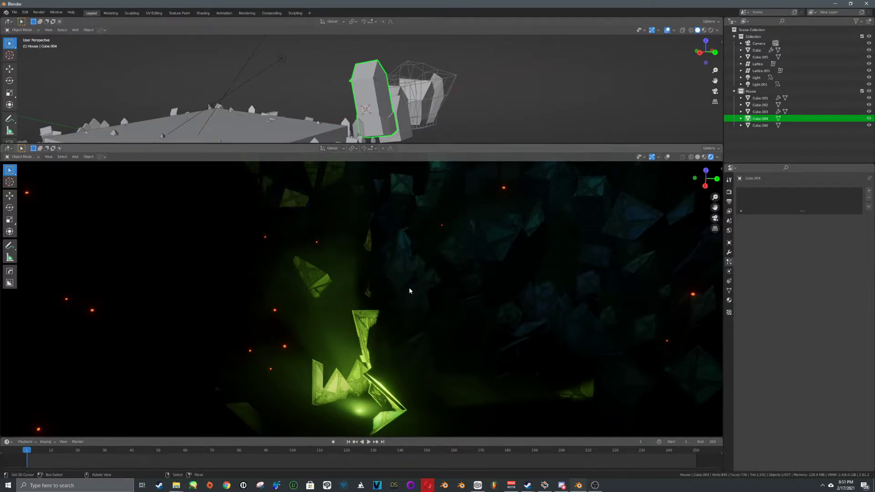
pyautogui.moveTo(412, 289); pyautogui.dragTo(403, 258, button='middle')
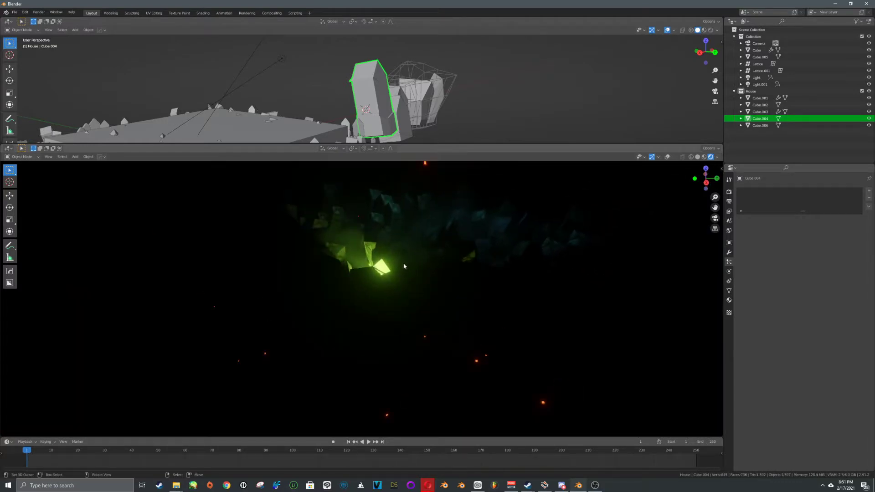
pyautogui.moveTo(405, 266); pyautogui.dragTo(430, 273, button='middle')
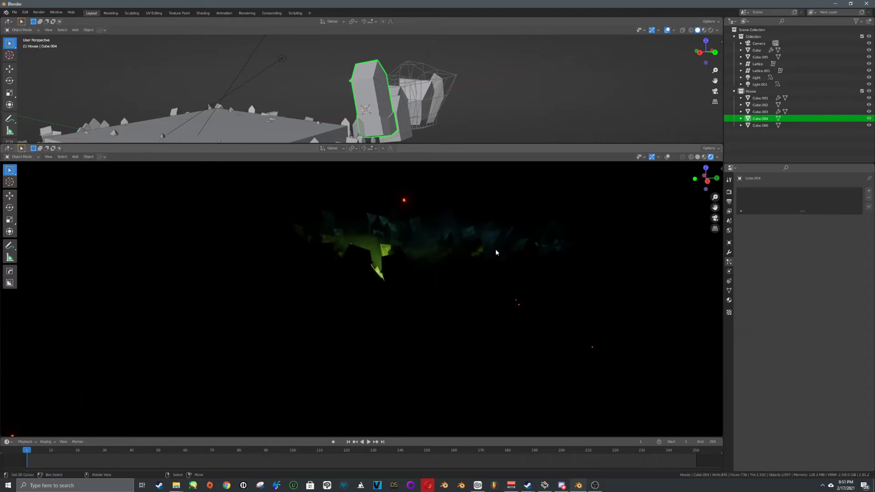